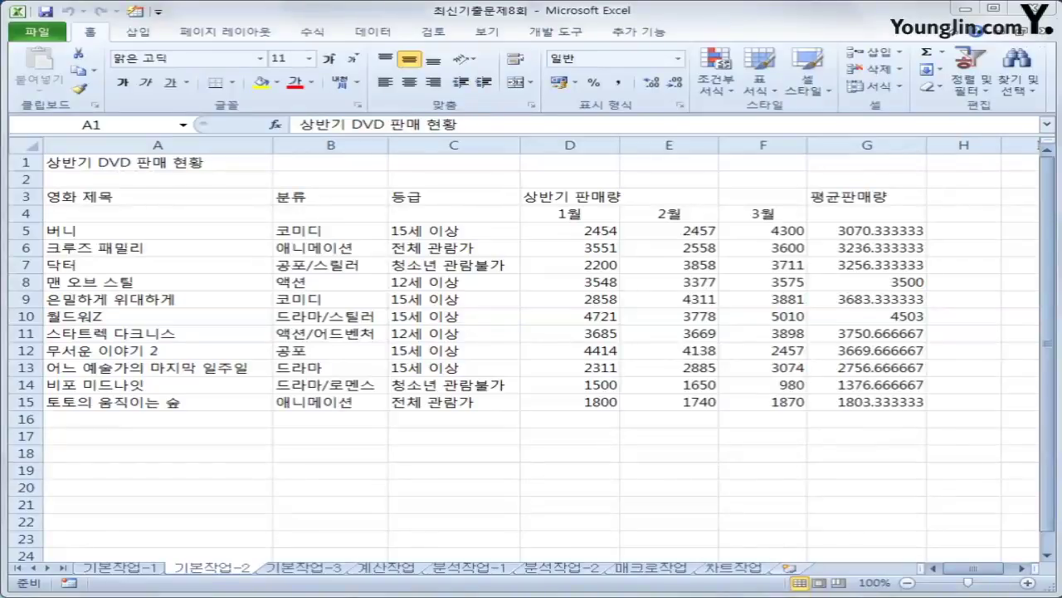
click(124, 571)
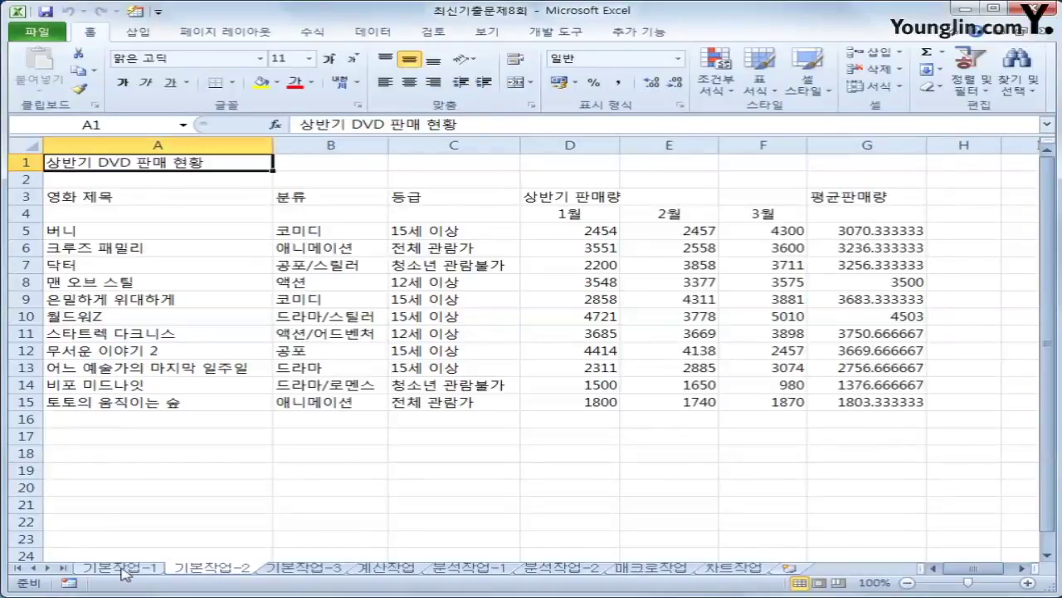
click(123, 569)
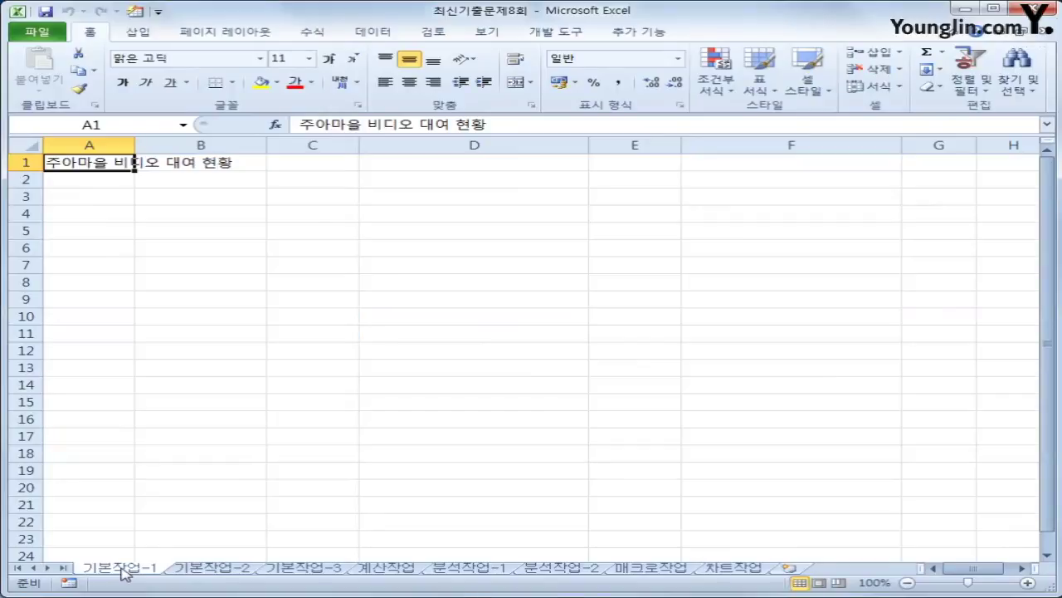
click(180, 569)
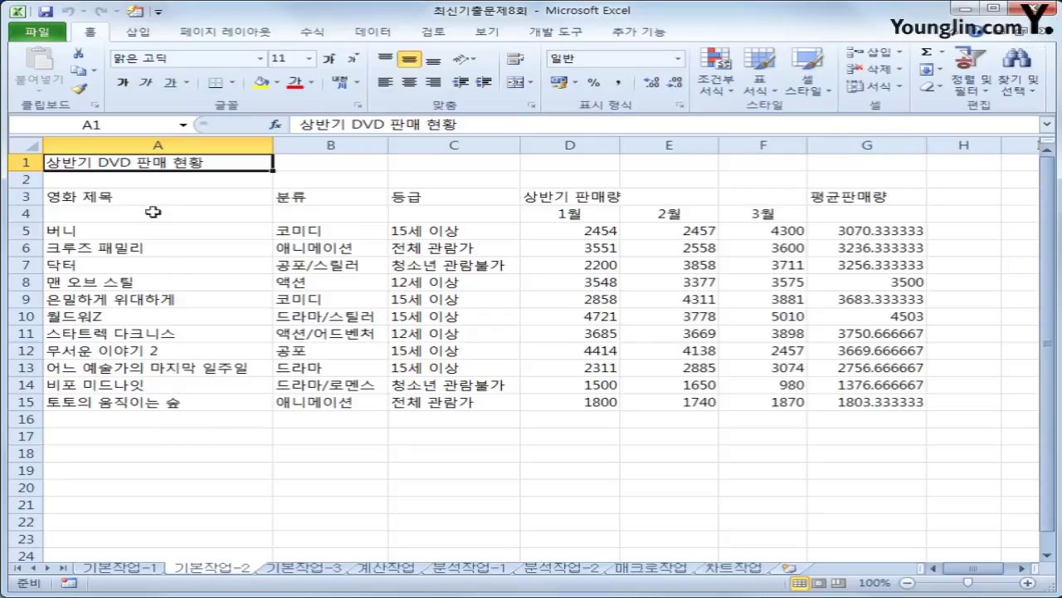
Merge and center the title across A1:G1 on the 기본작업-2 sheet and set its font to 굴림체
drag(153, 165, 819, 160)
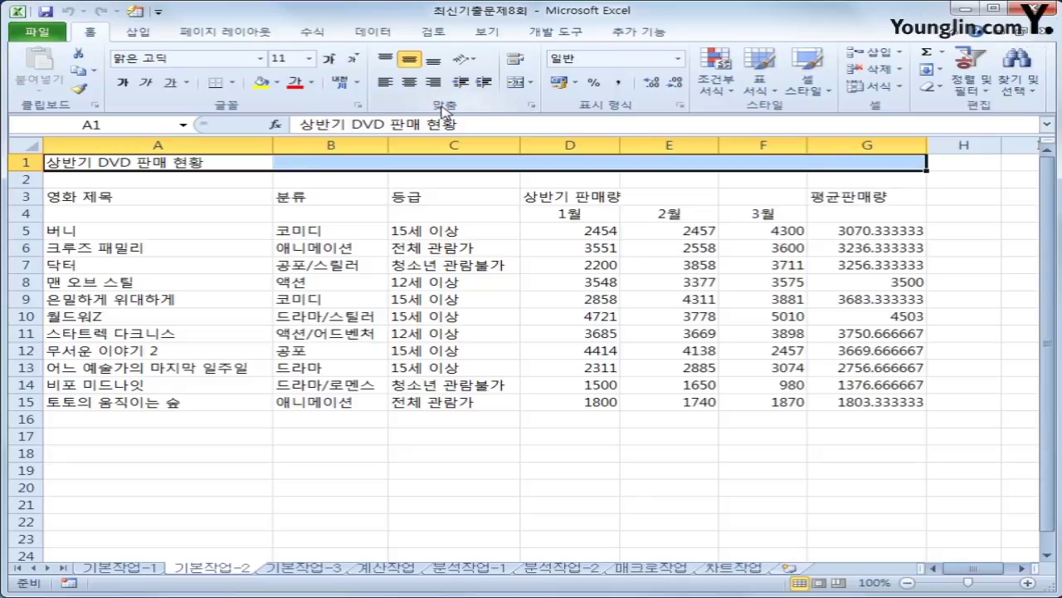
click(521, 82)
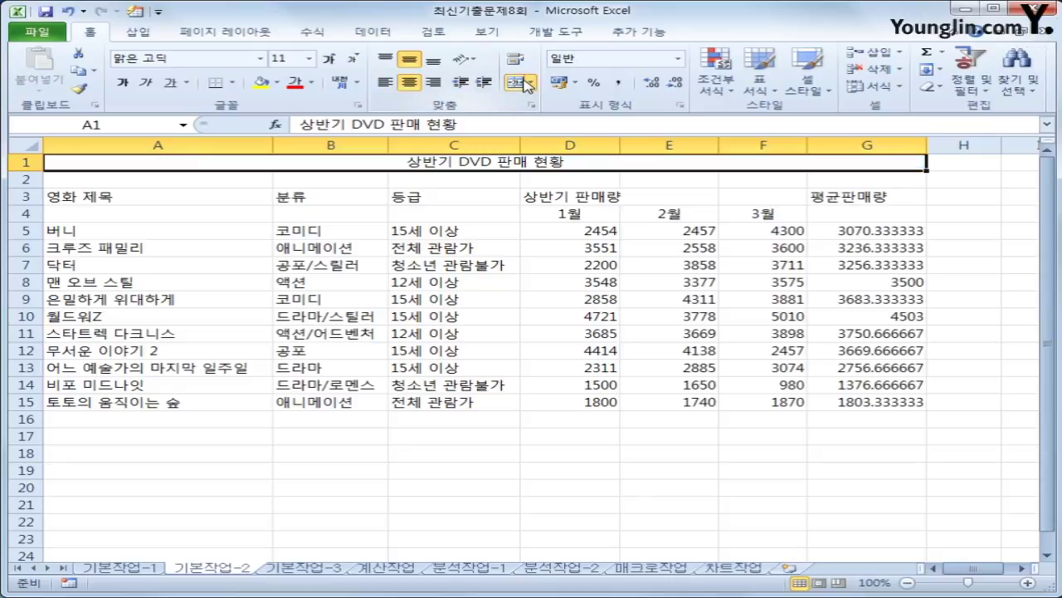
click(262, 61)
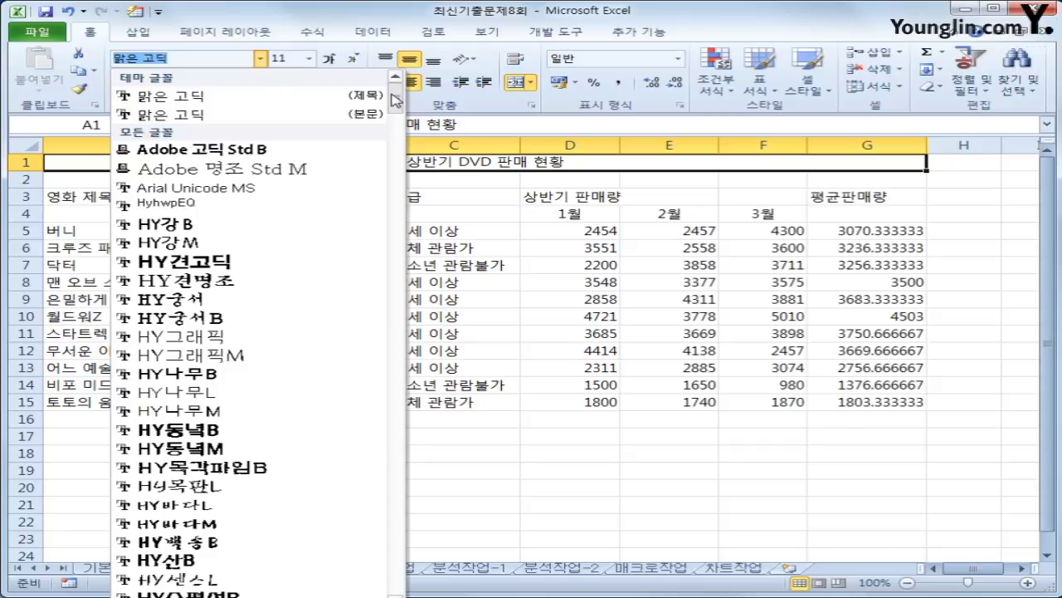
drag(395, 100, 395, 121)
scroll(395, 122, down, 2)
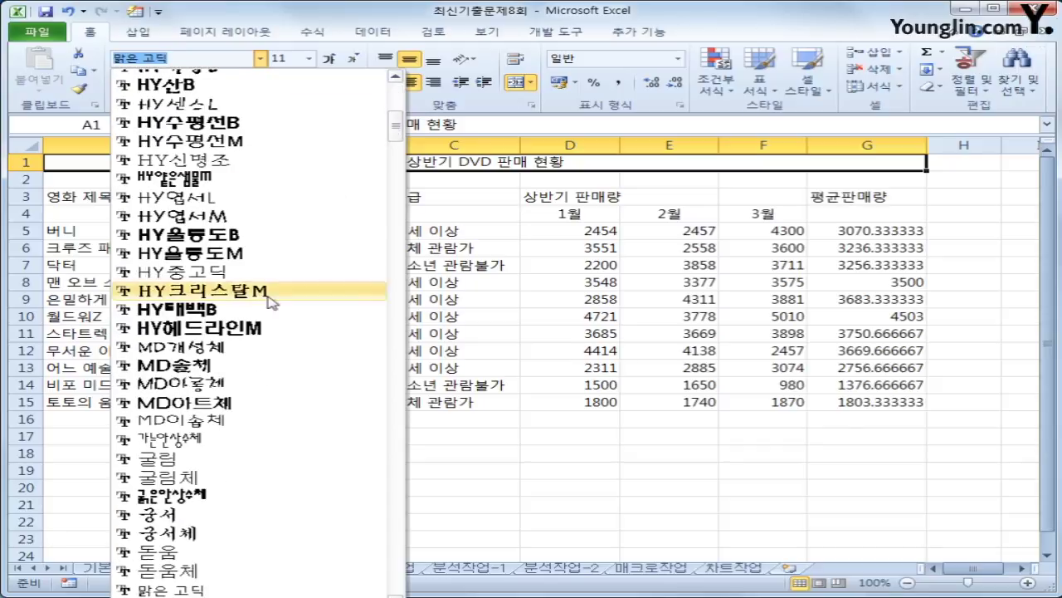
click(254, 477)
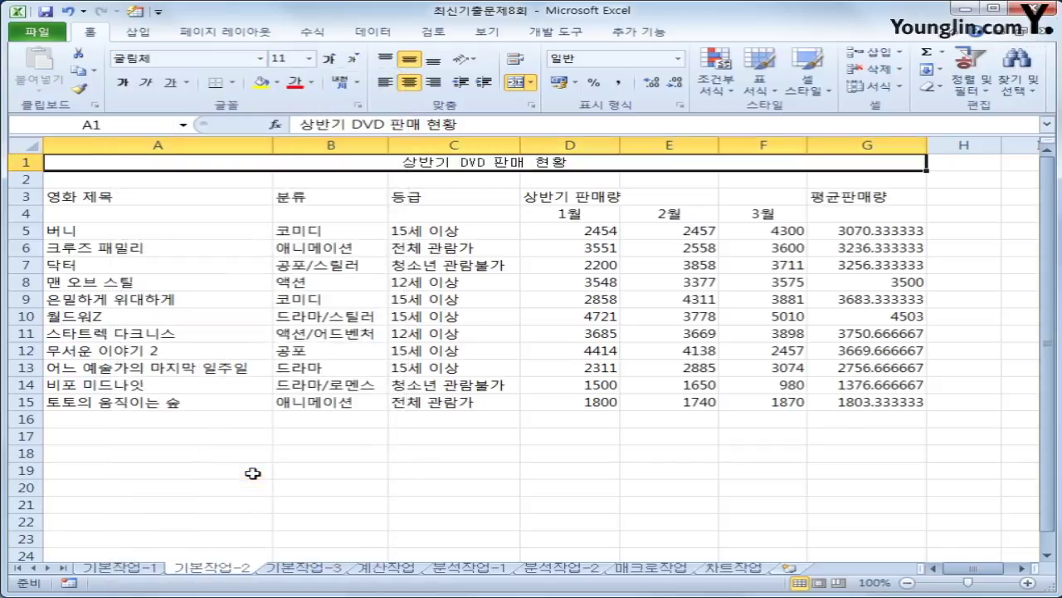
Set the title's font size to 17 and make it bold with a double underline
click(279, 59)
text(1)
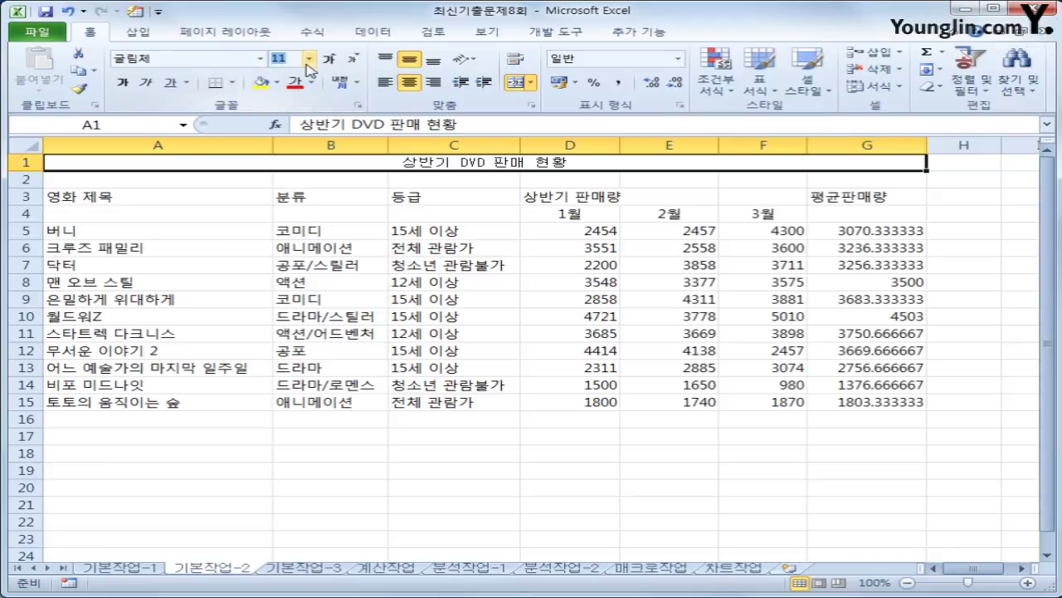
text(7)
key(Return)
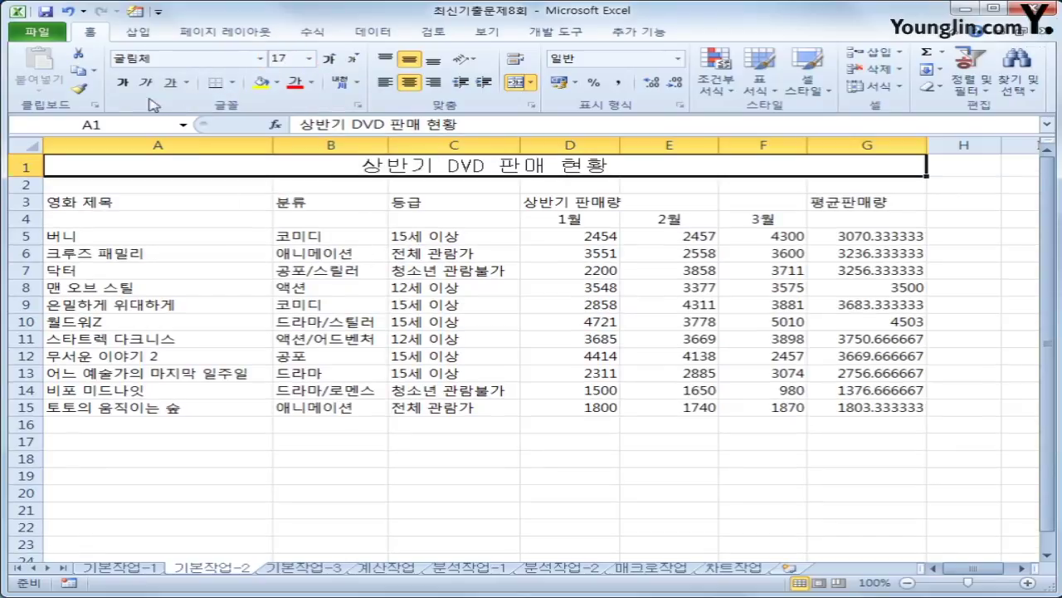
click(124, 83)
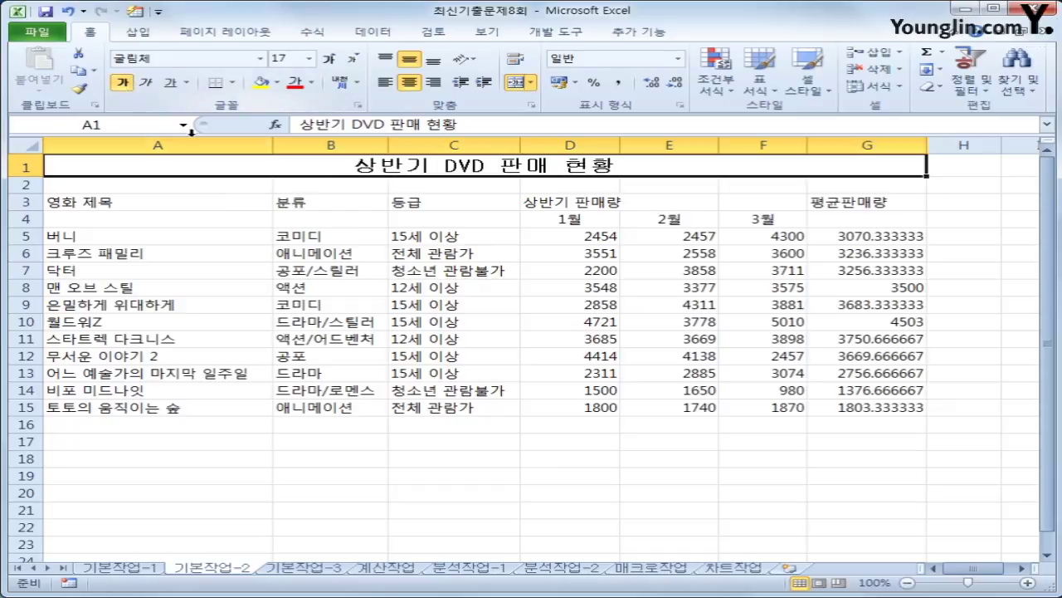
click(188, 83)
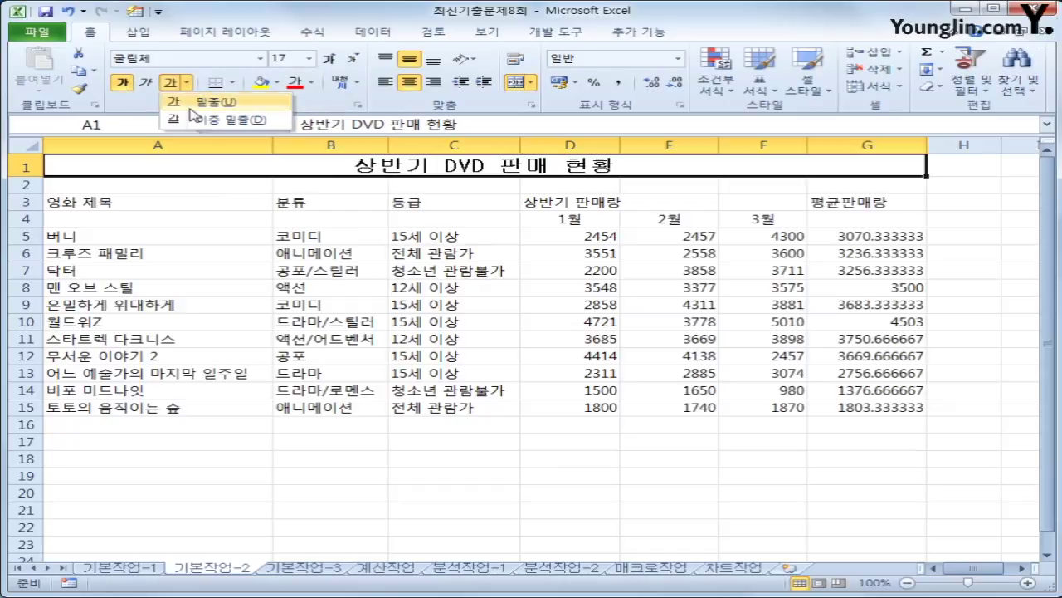
click(225, 119)
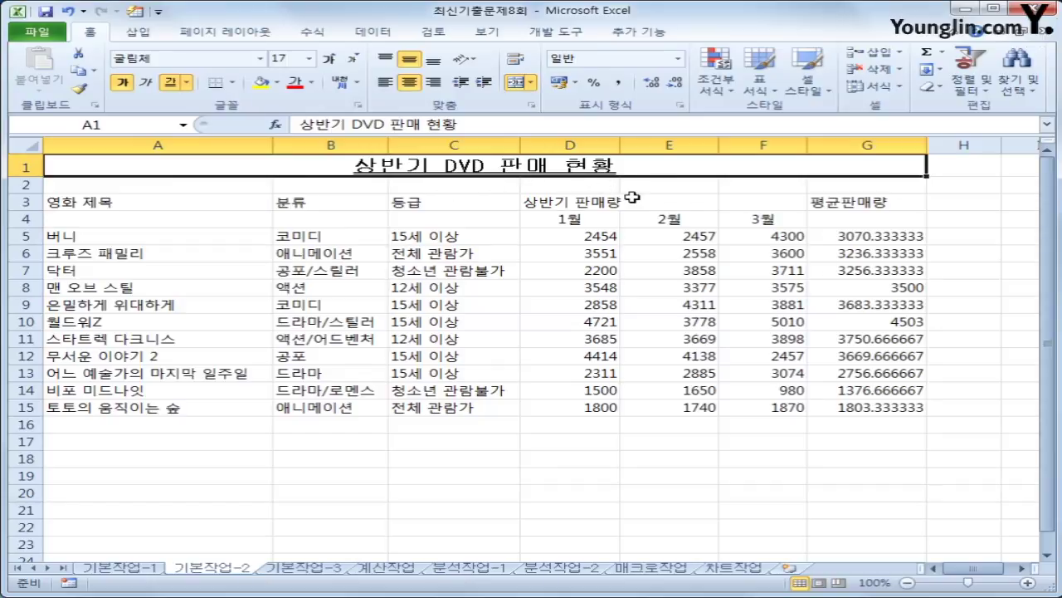
Merge and center each of the header ranges A3:A4, B3:B4, C3:C4, D3:F3 and G3:G4
click(197, 206)
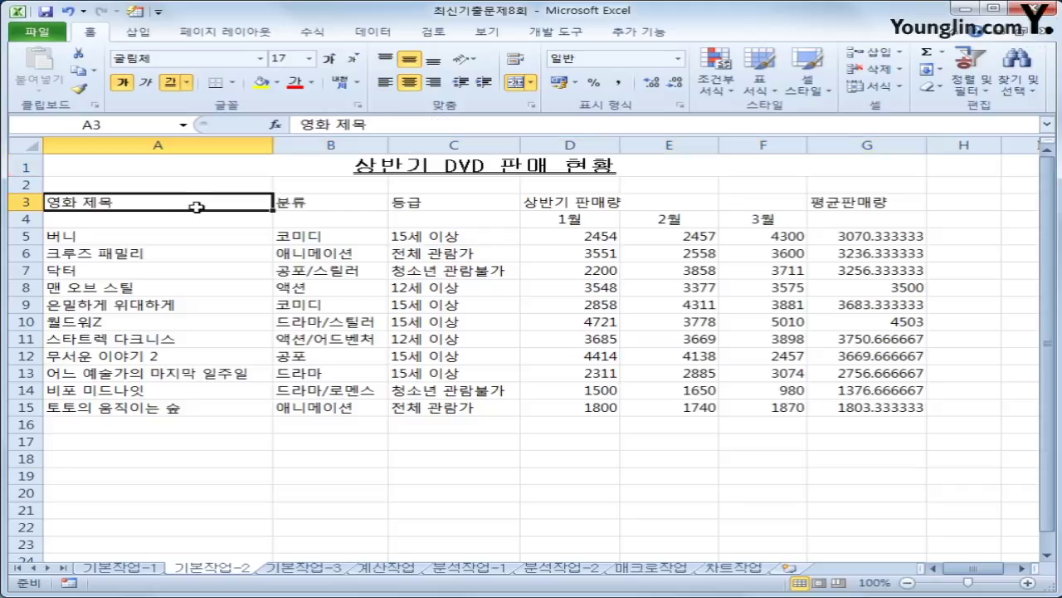
drag(196, 206, 196, 218)
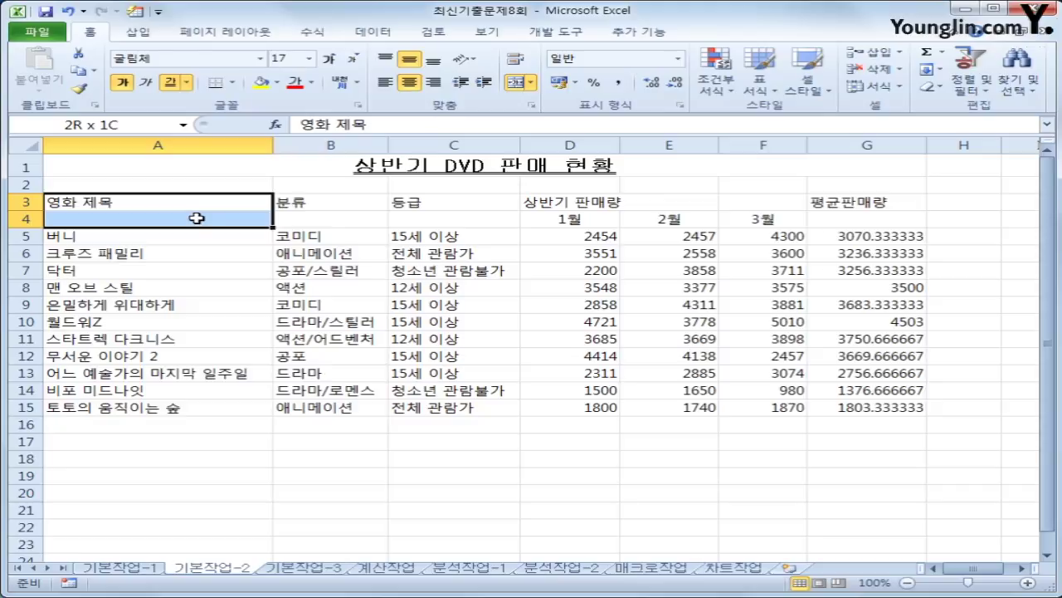
drag(197, 218, 197, 218)
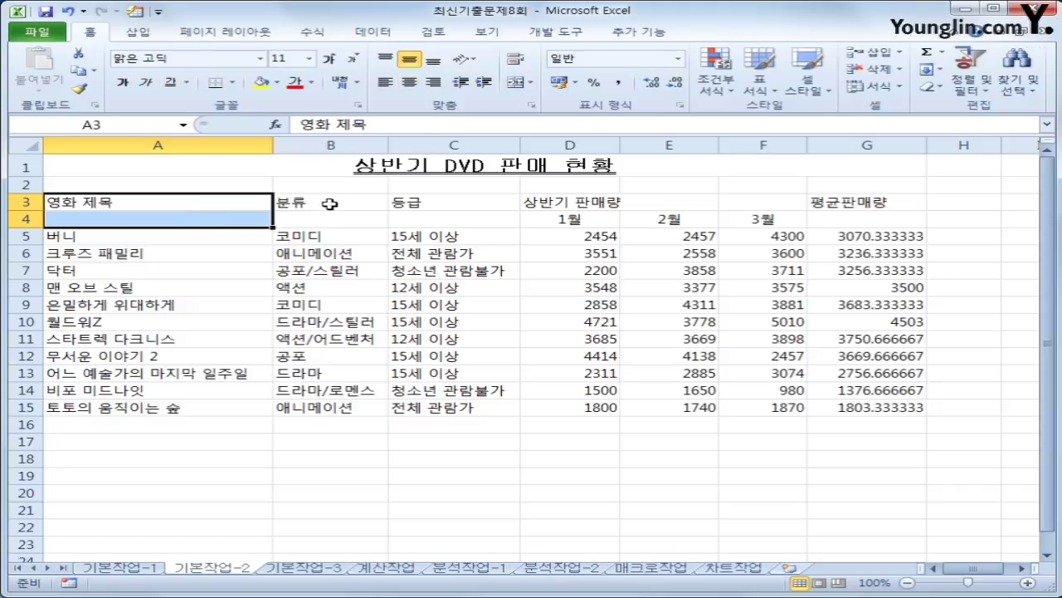
ctrl+drag(330, 207, 331, 218)
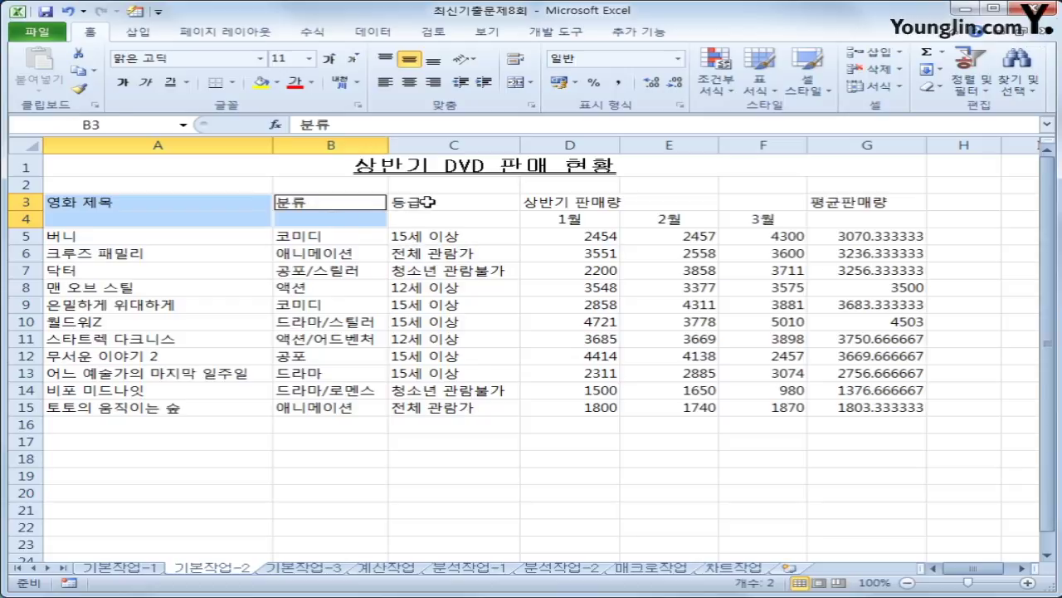
ctrl+drag(427, 202, 428, 215)
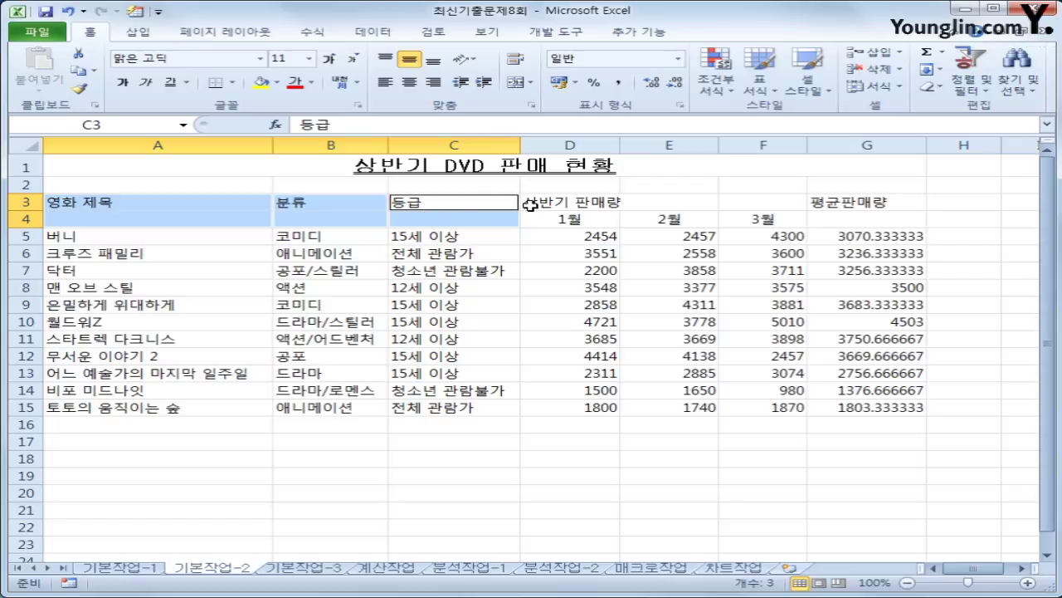
ctrl+drag(563, 204, 738, 196)
ctrl+drag(897, 202, 896, 222)
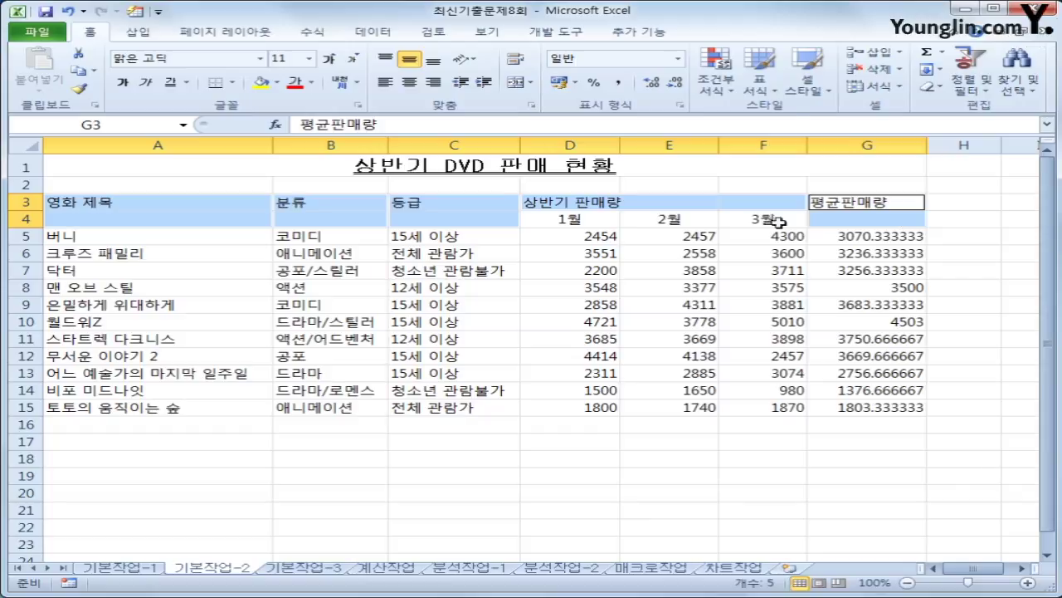
click(513, 84)
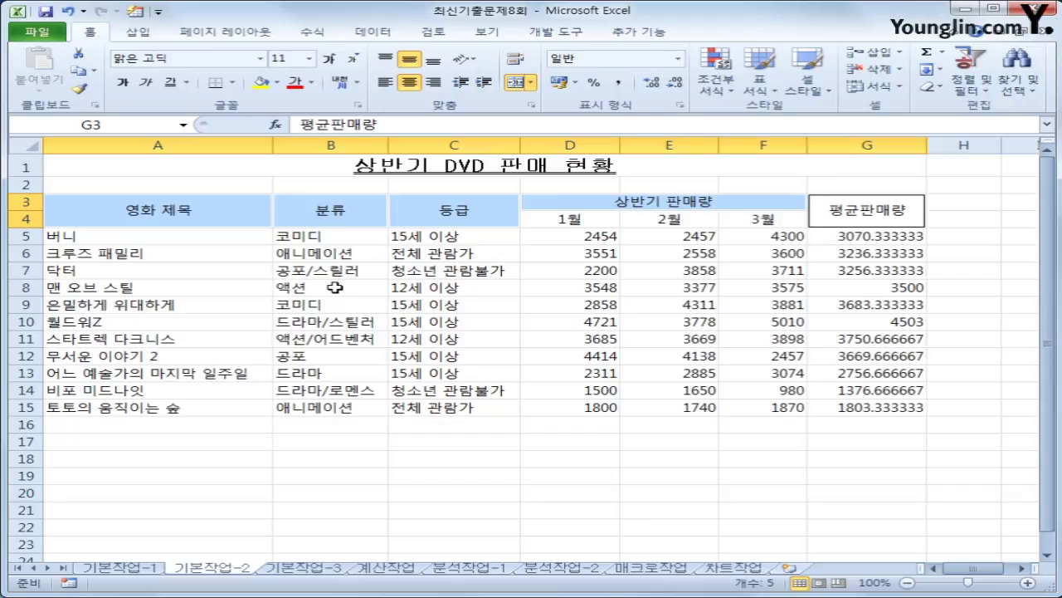
Set the font of the header range A3:G4 to 굴림 at size 12
click(89, 212)
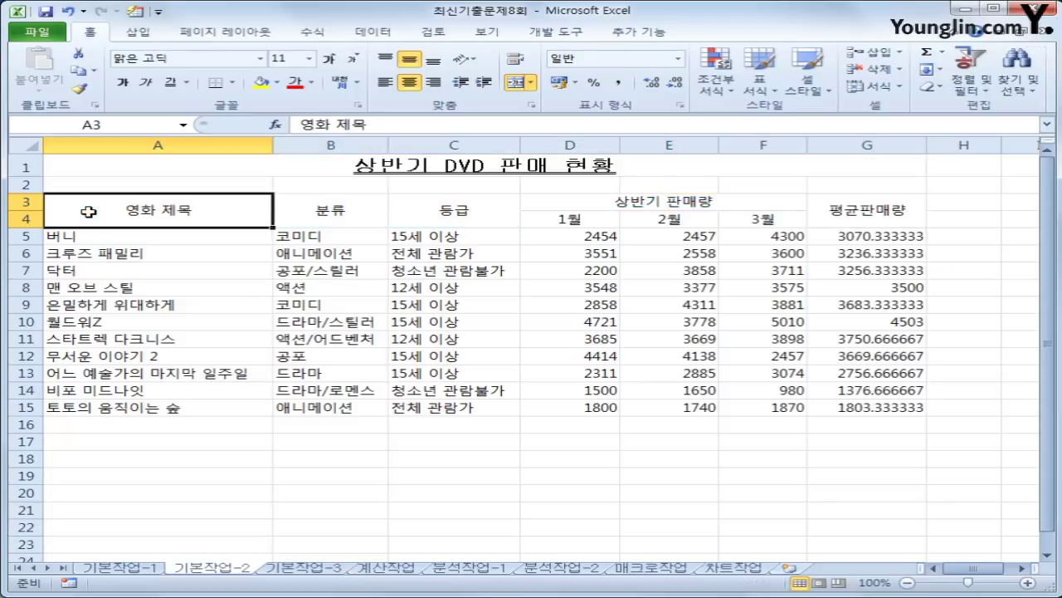
drag(89, 212, 857, 222)
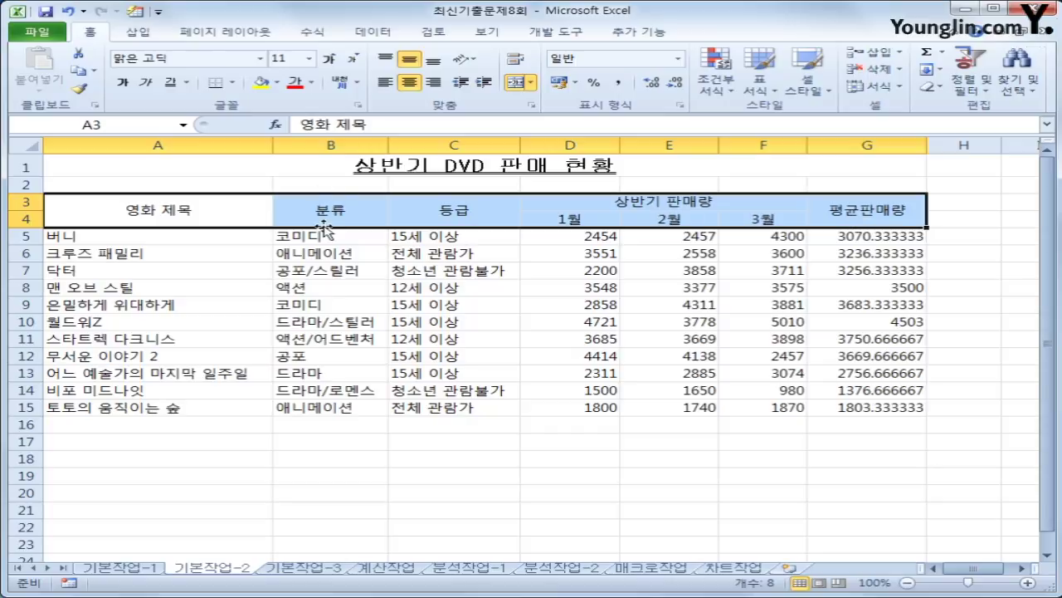
click(260, 60)
scroll(384, 150, down, 10)
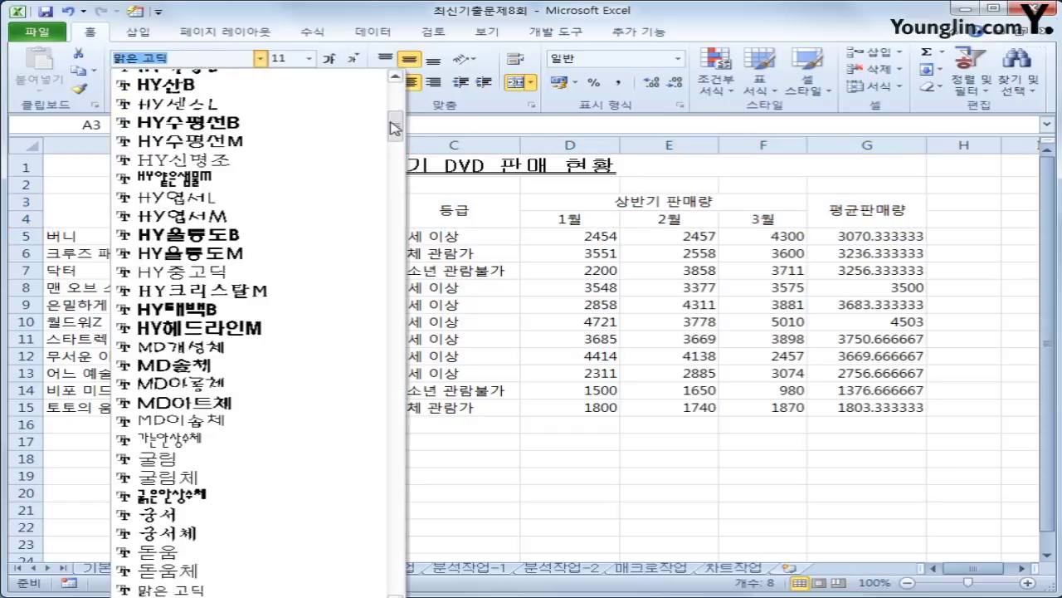
click(234, 314)
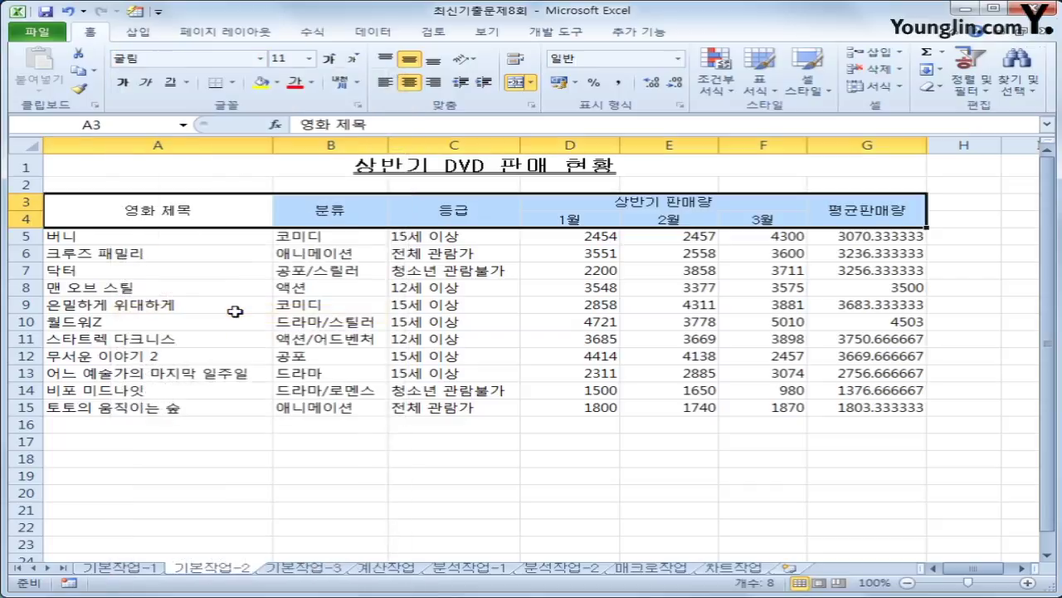
click(309, 59)
click(286, 152)
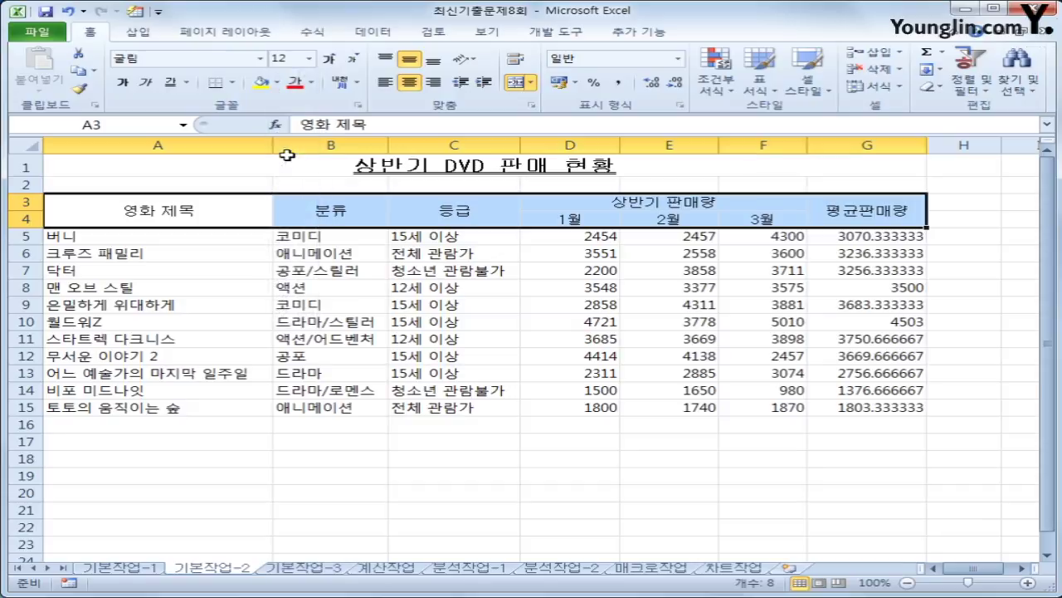
Color the header text in A3:G4 standard yellow and fill those cells with standard blue
click(311, 82)
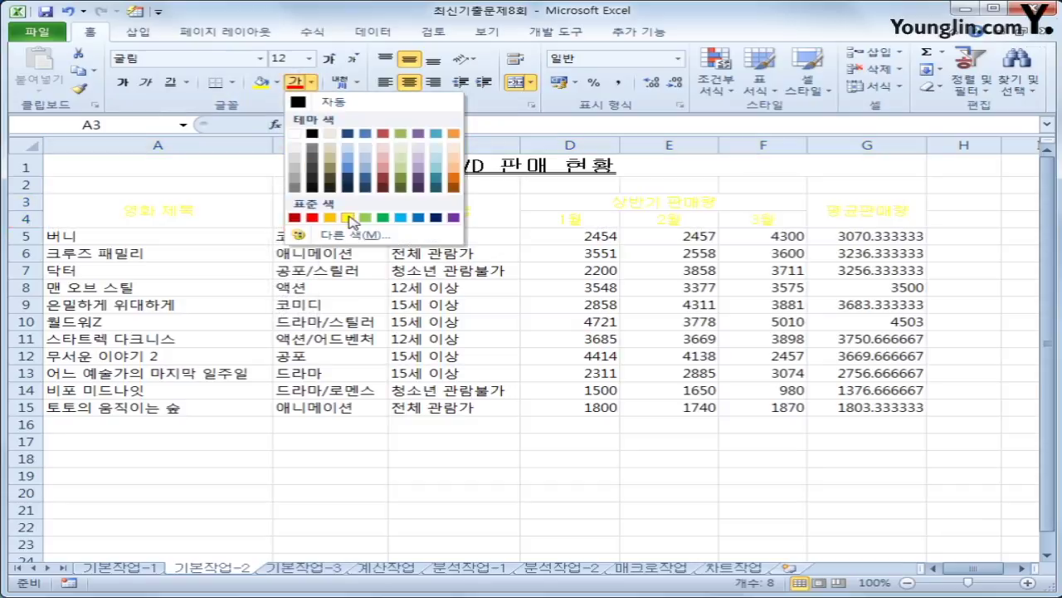
click(348, 218)
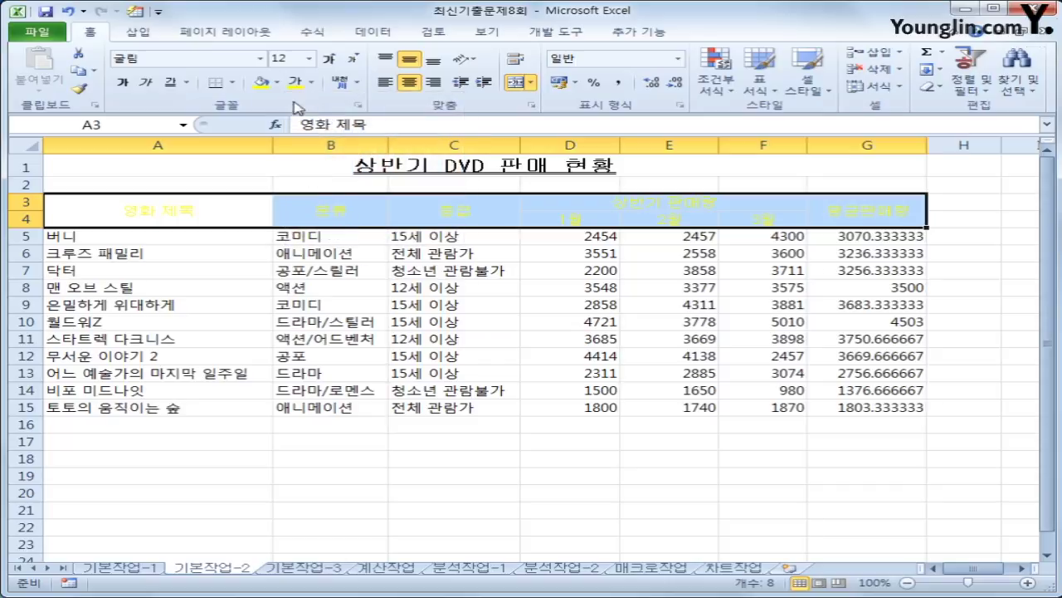
click(277, 83)
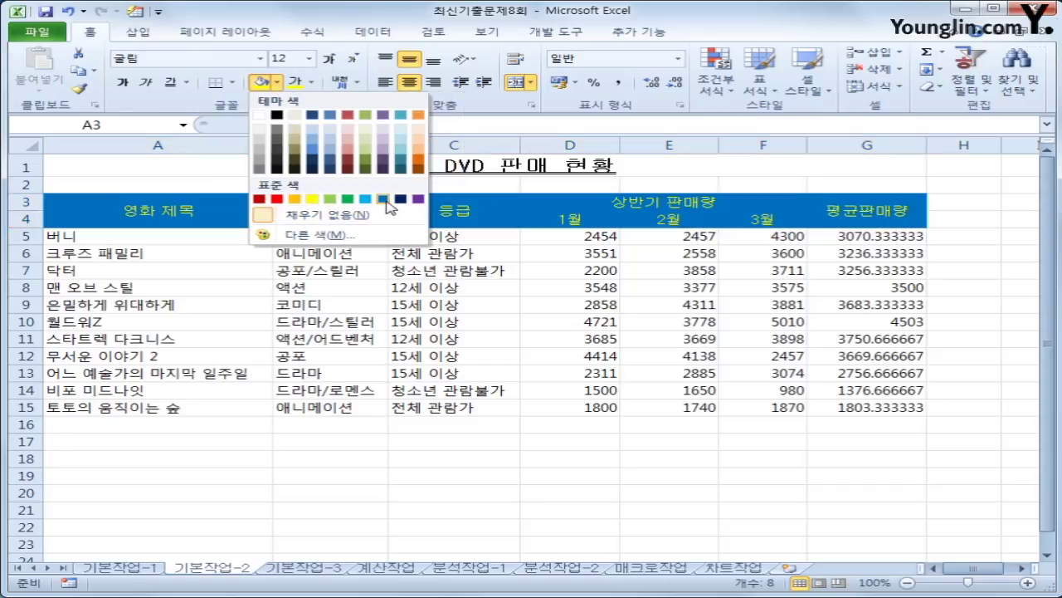
click(384, 200)
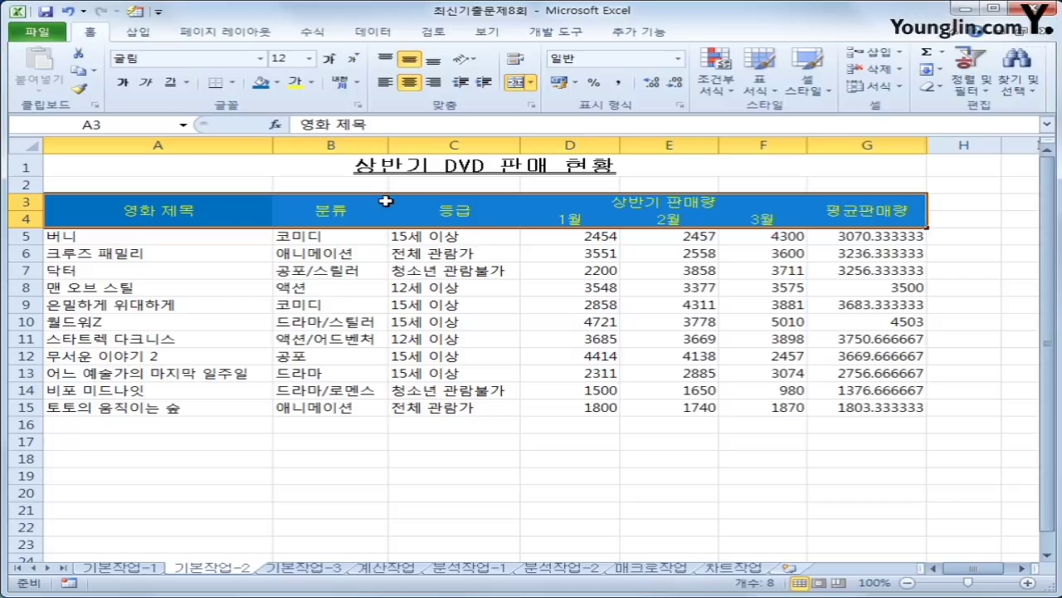
Apply the custom number format #,##0개 to the sales figures in D5:G15
drag(579, 235, 840, 420)
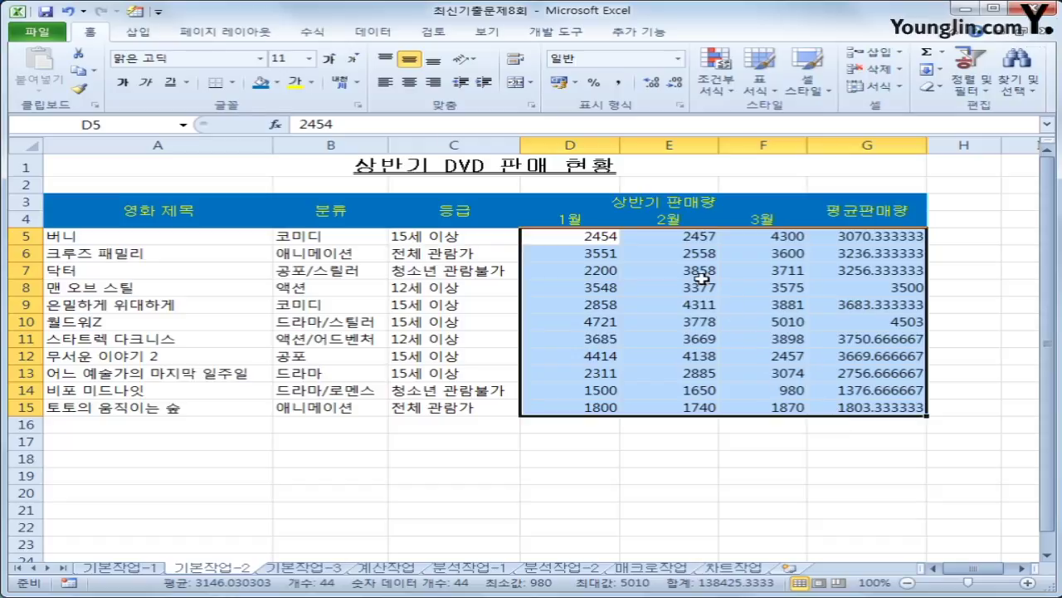
right_click(652, 247)
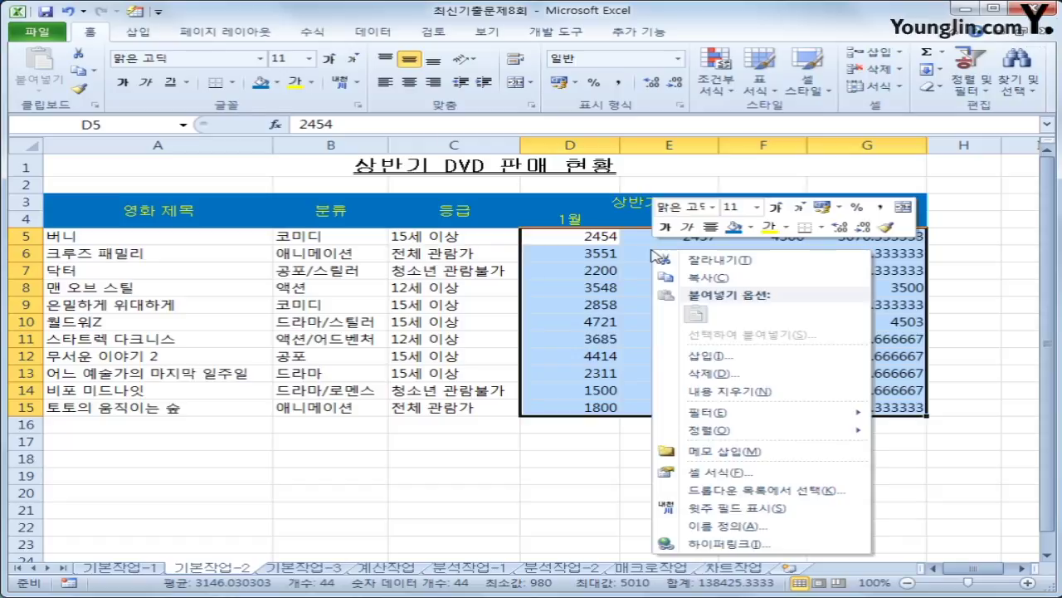
click(731, 473)
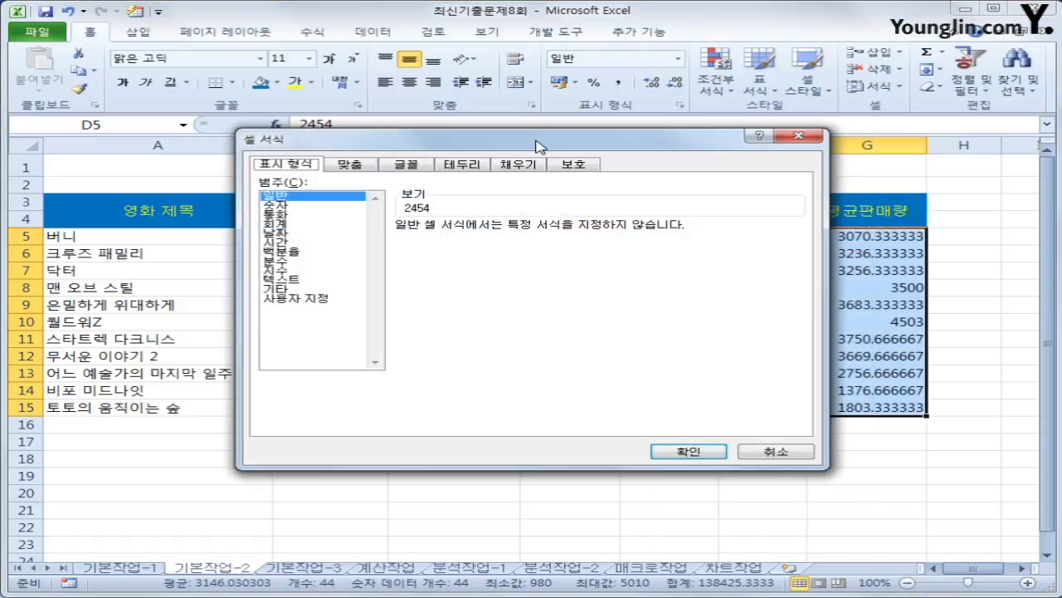
drag(536, 145, 523, 146)
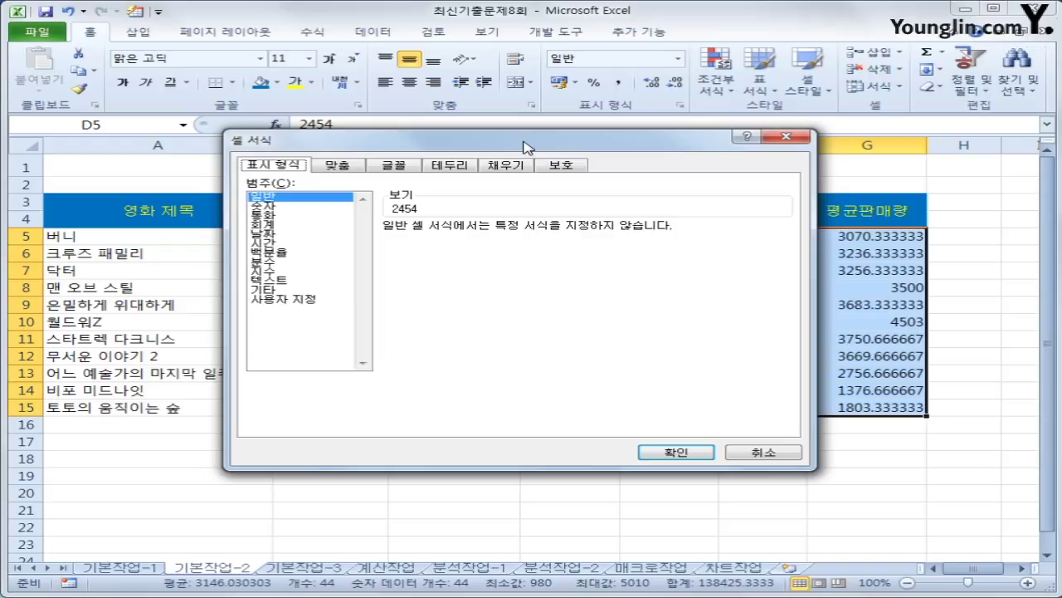
click(307, 301)
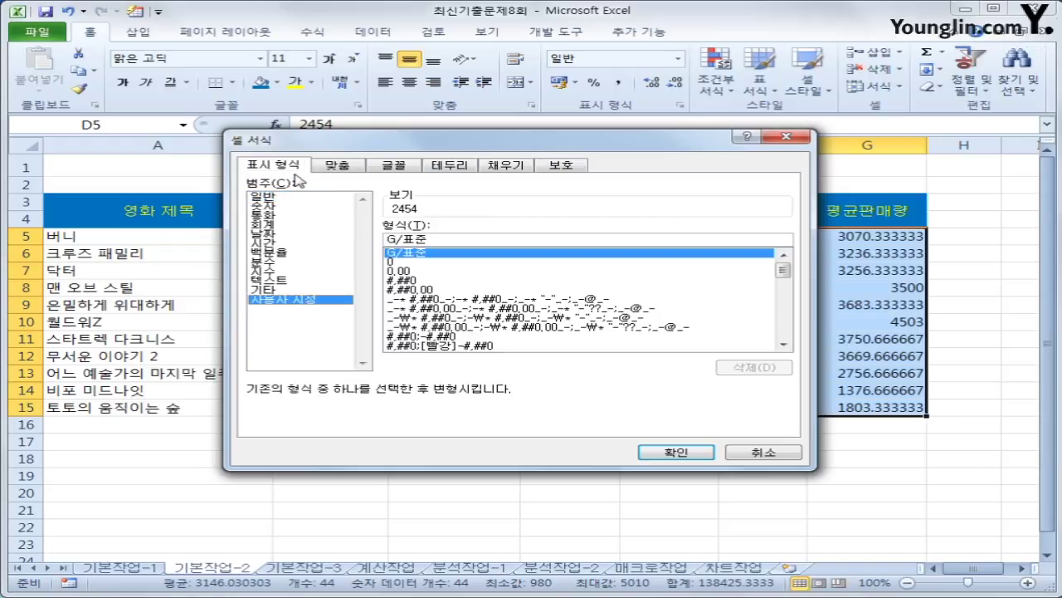
drag(443, 240, 356, 237)
text(#,)
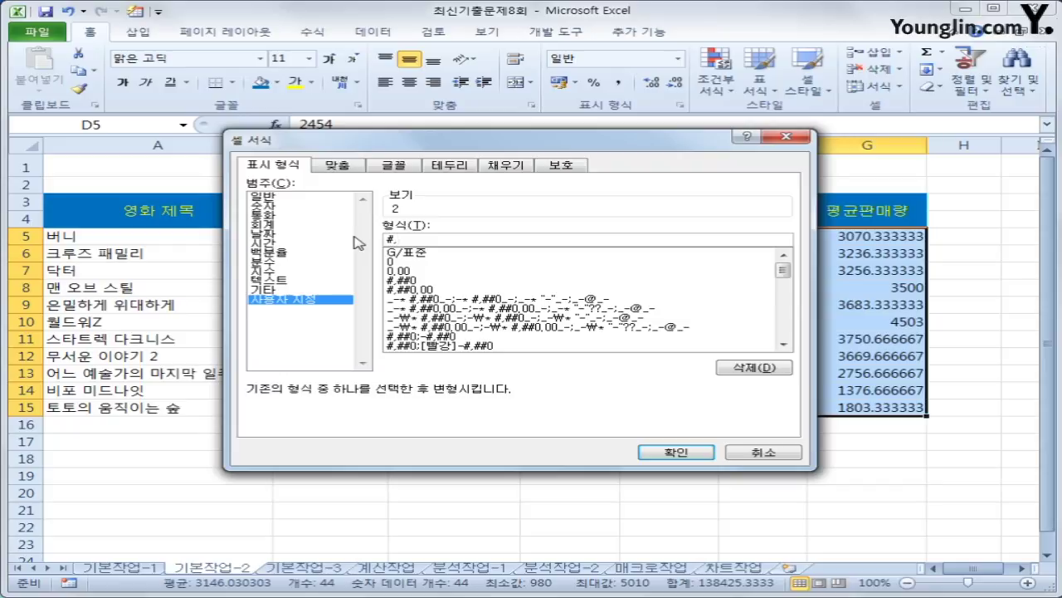
text(##0)
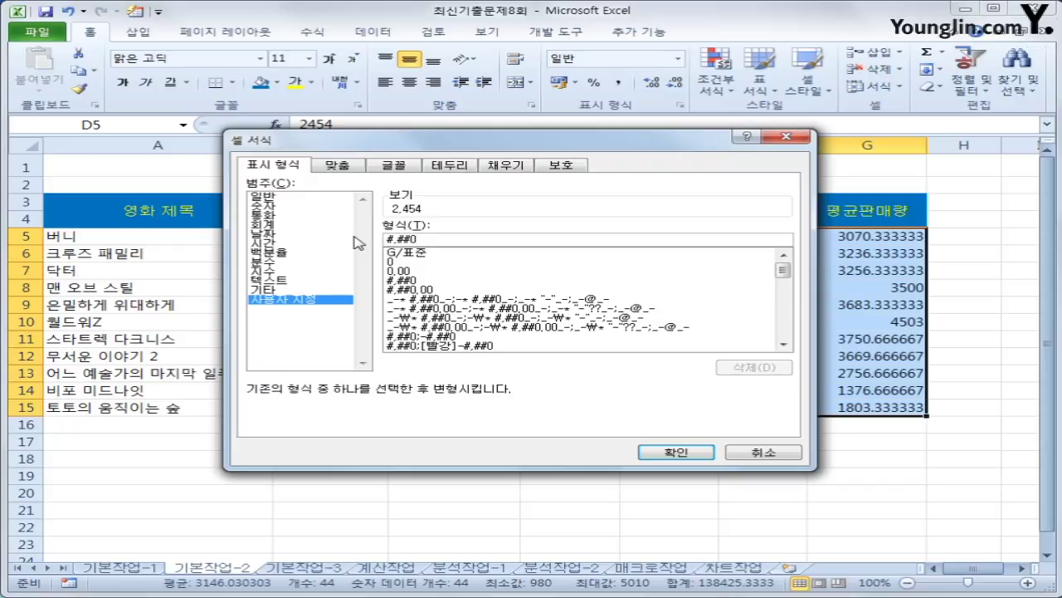
text(\원)
key(BackSpace)
key(BackSpace)
text(개)
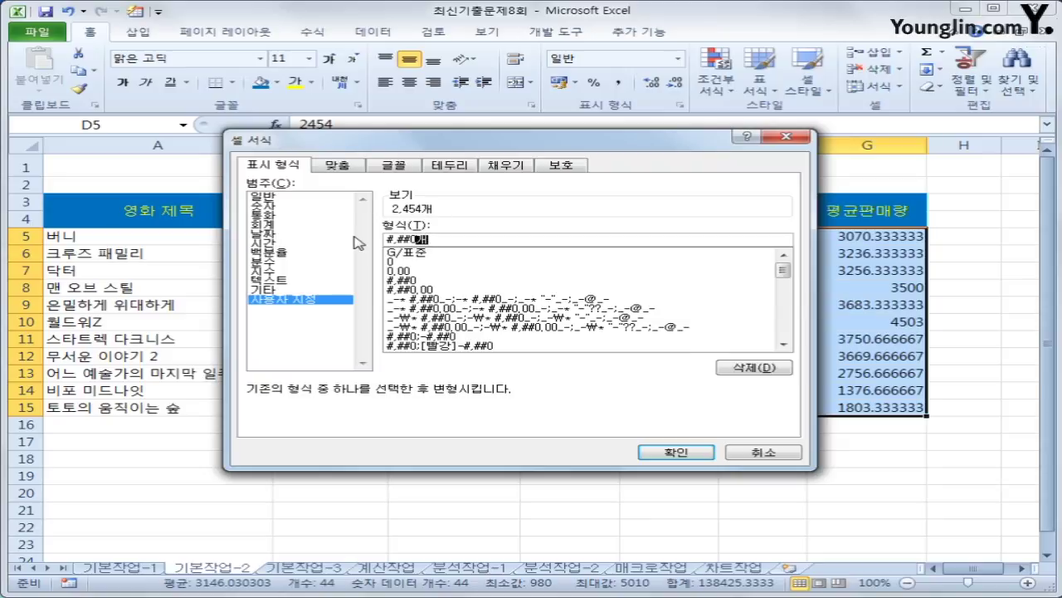
click(674, 455)
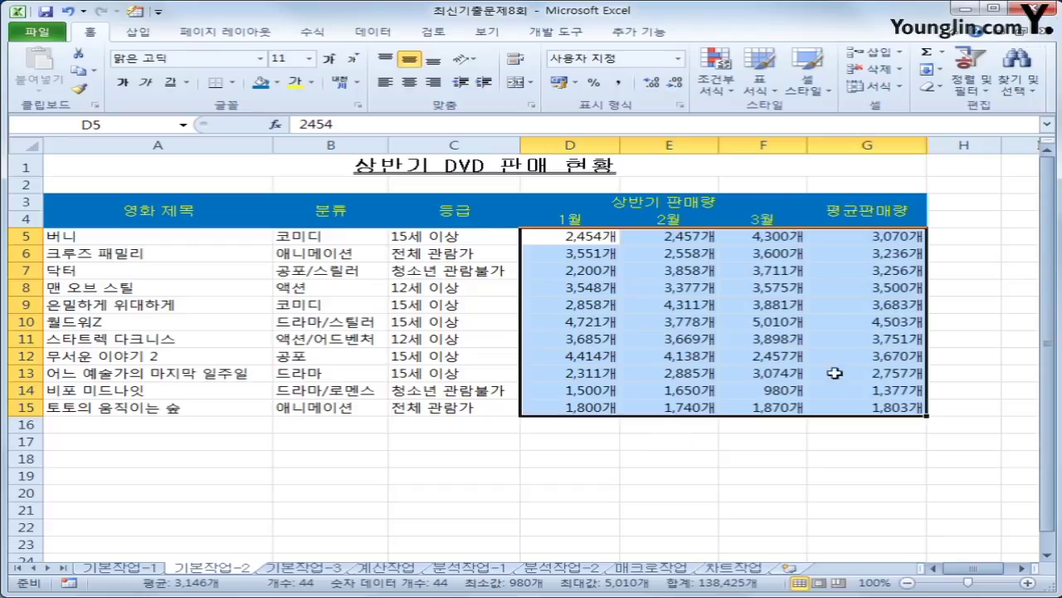
Insert a comment on cell G10 and replace its default text with 상반기 효자품목
click(872, 340)
click(886, 319)
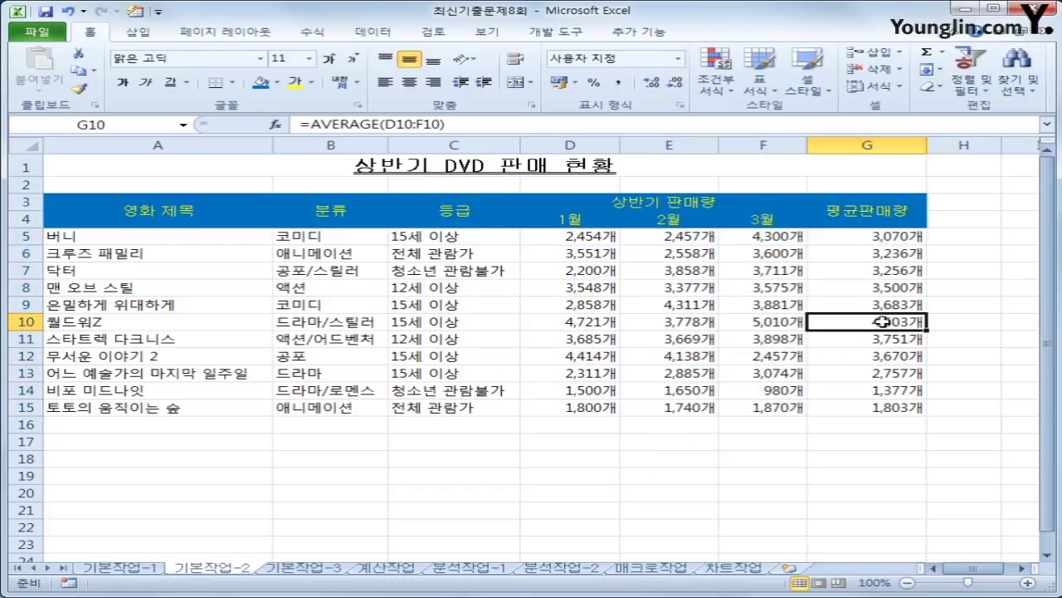
right_click(880, 322)
click(626, 349)
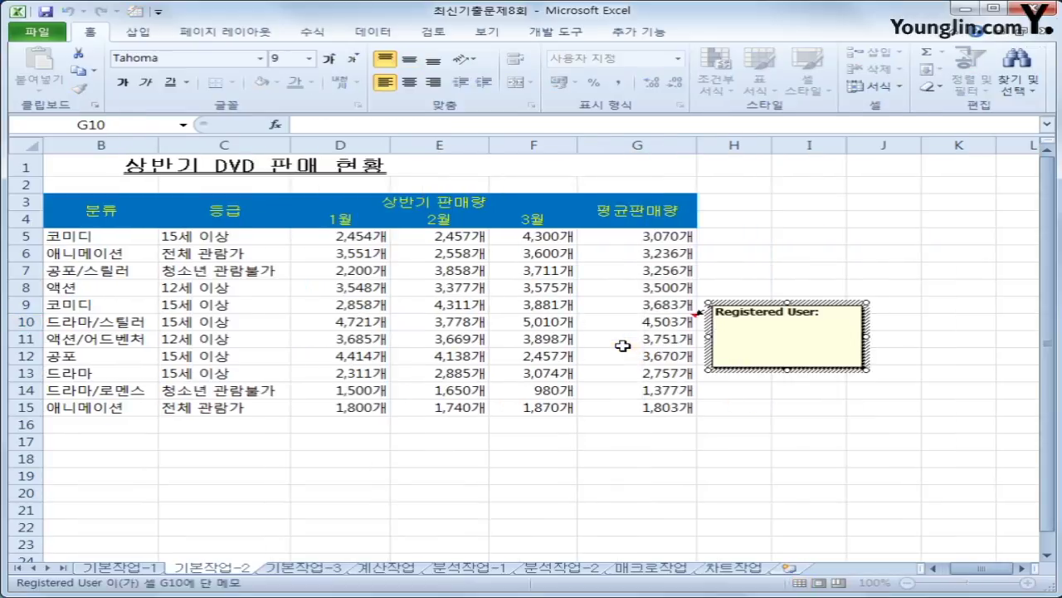
key(ctrl+a)
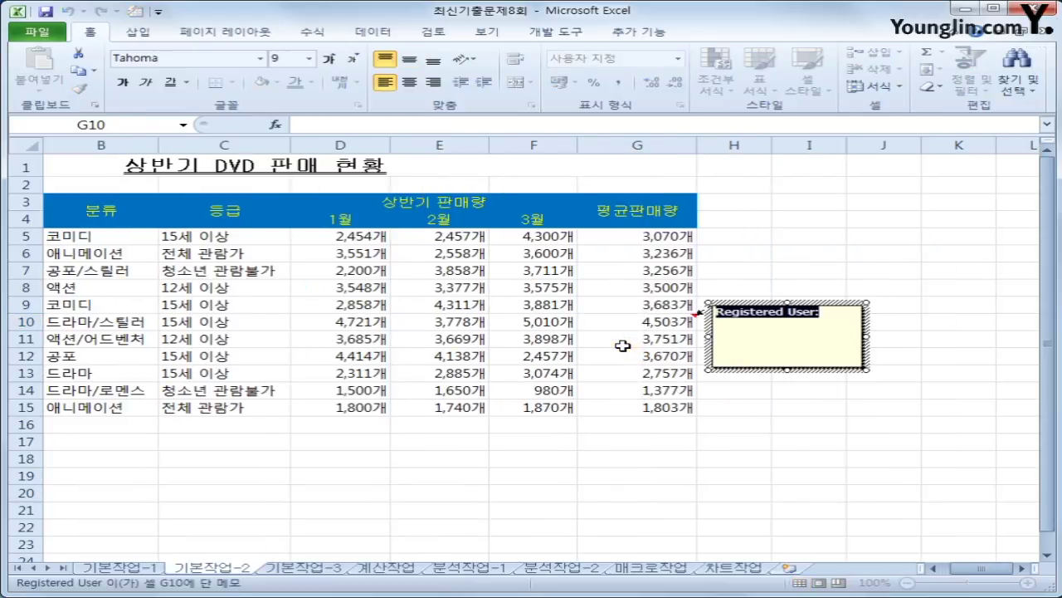
text(상)
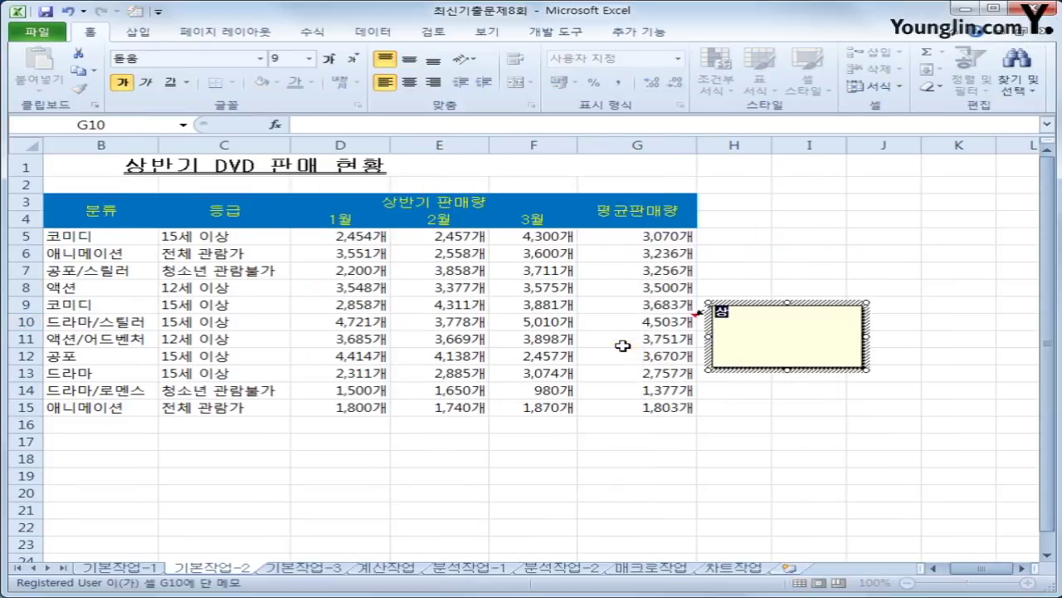
text(반기 효자품목)
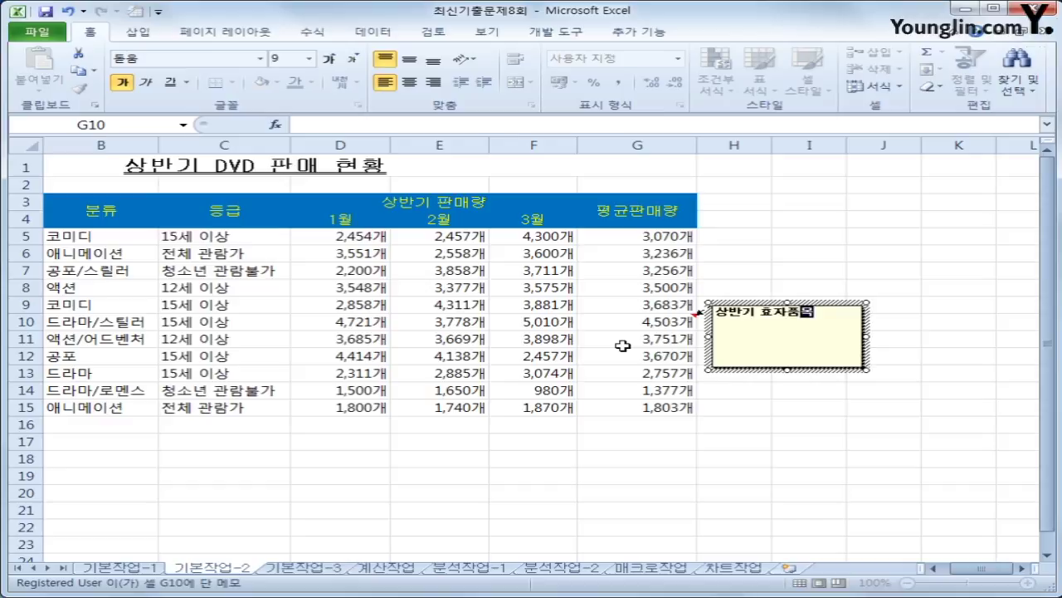
Make the comment on cell G10 always displayed
click(666, 327)
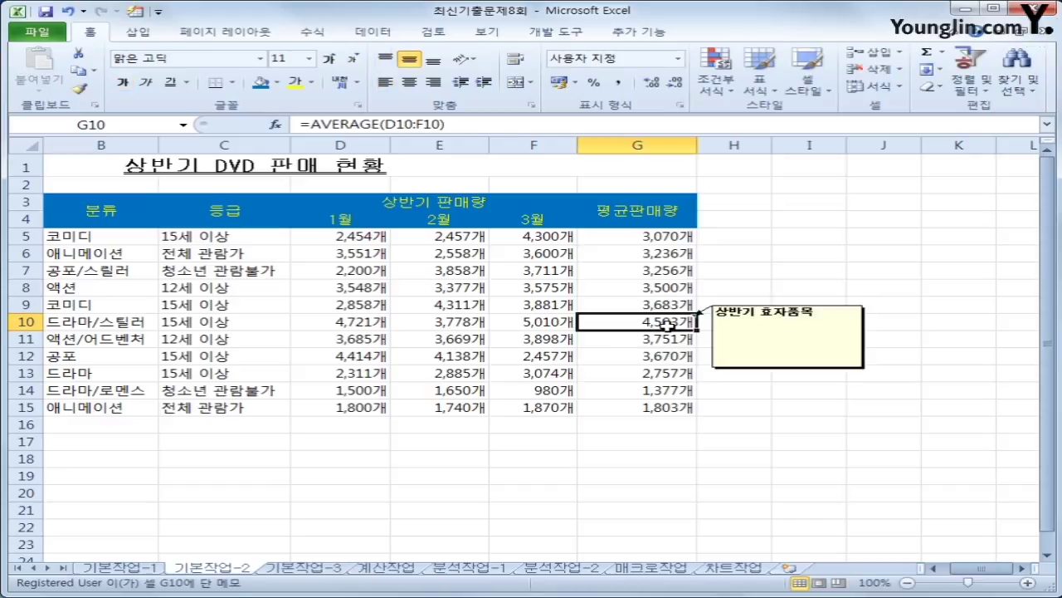
right_click(669, 329)
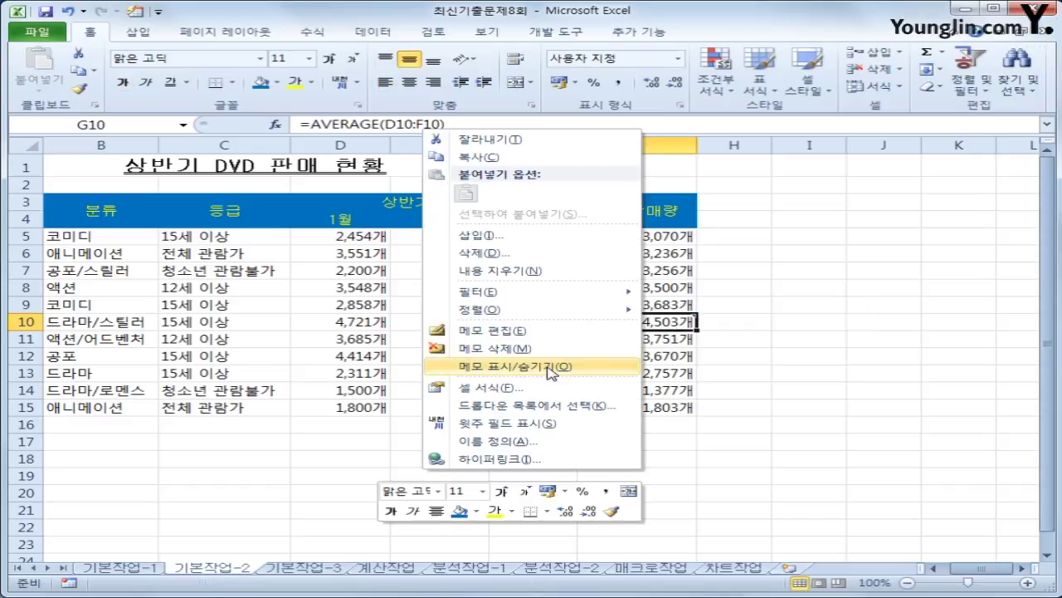
click(605, 371)
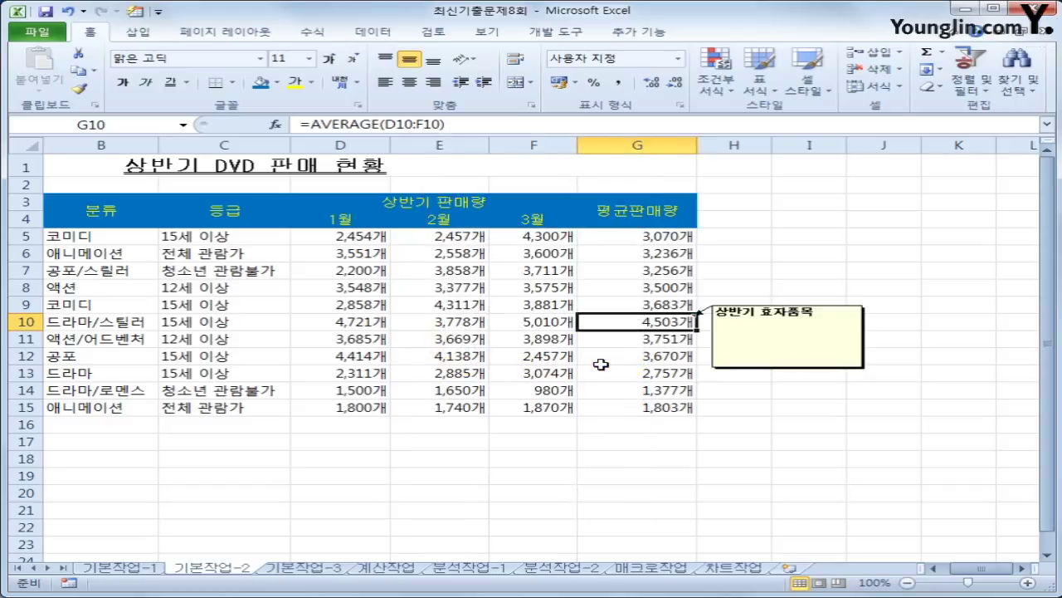
Turn on automatic sizing (자동 크기) in the alignment format of G10's comment box
click(759, 305)
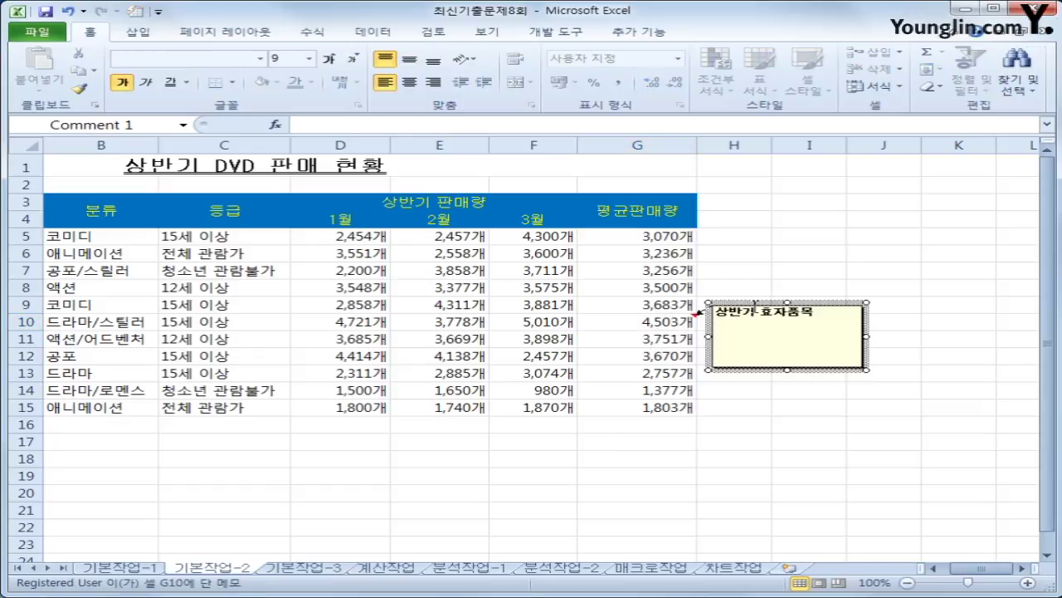
right_click(760, 305)
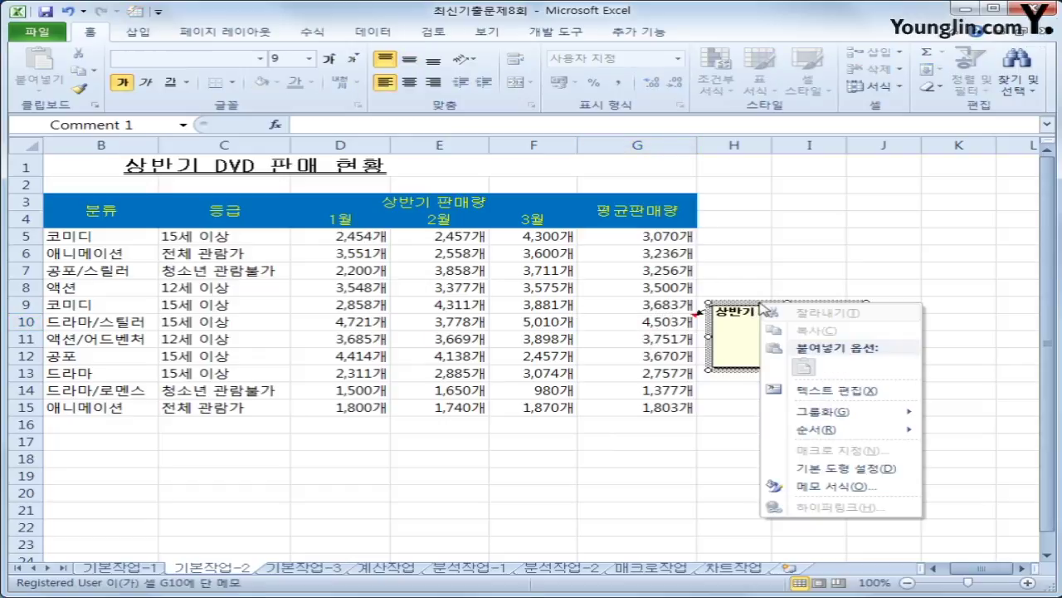
click(837, 487)
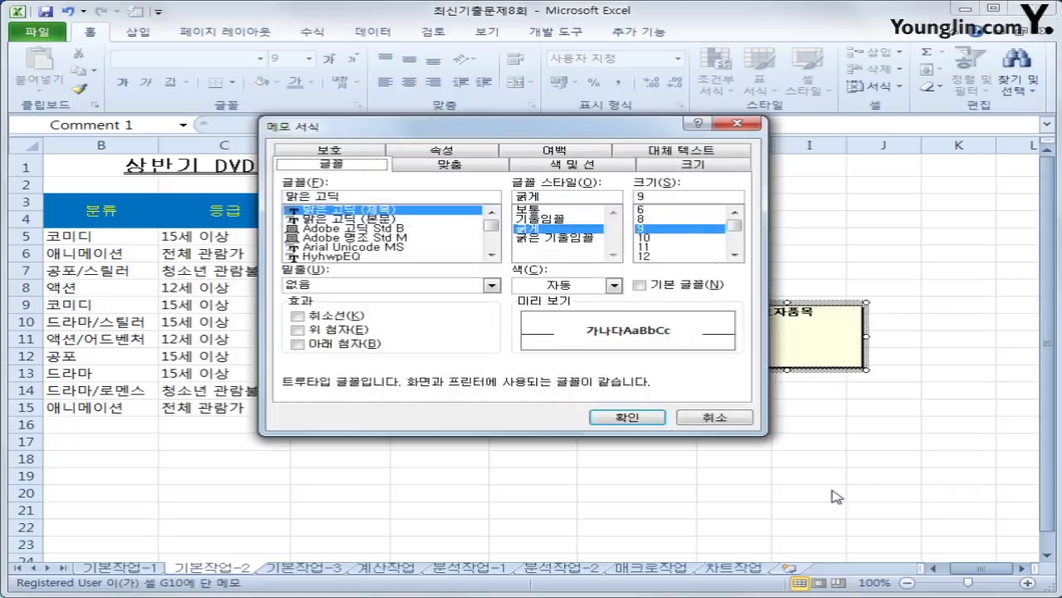
click(472, 171)
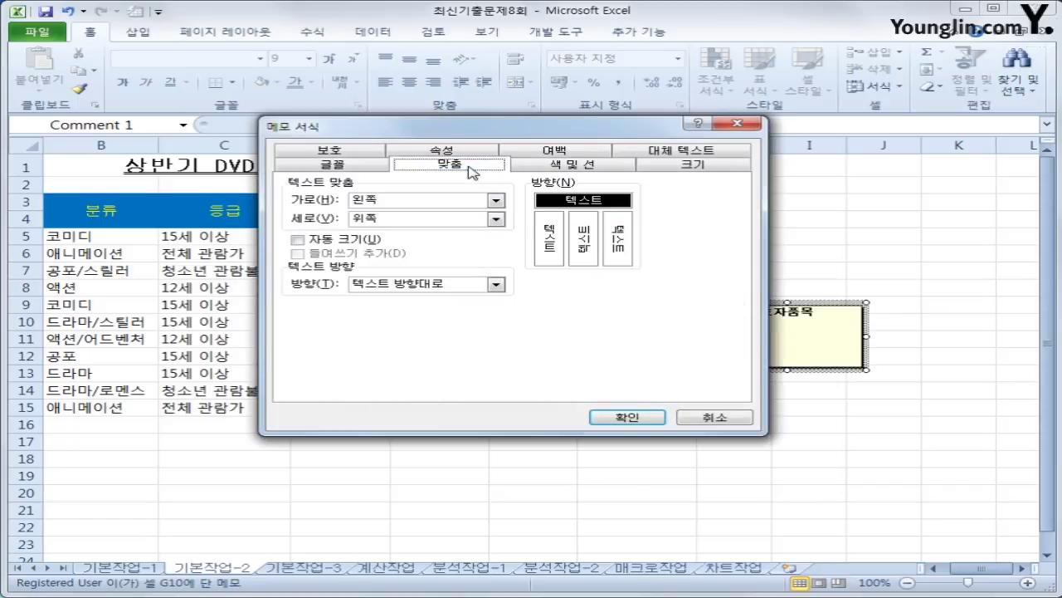
click(323, 240)
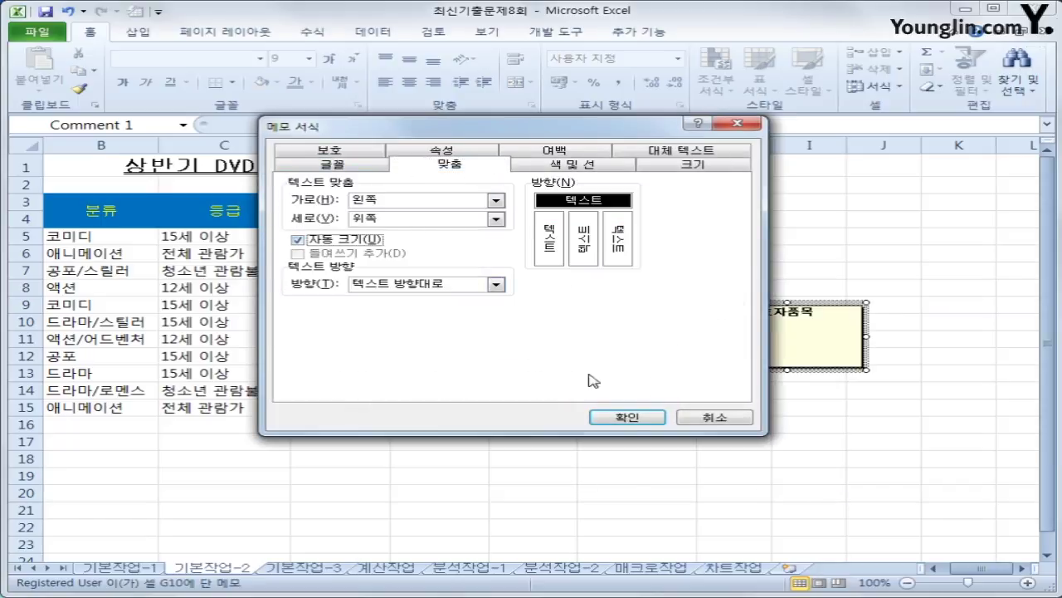
click(627, 416)
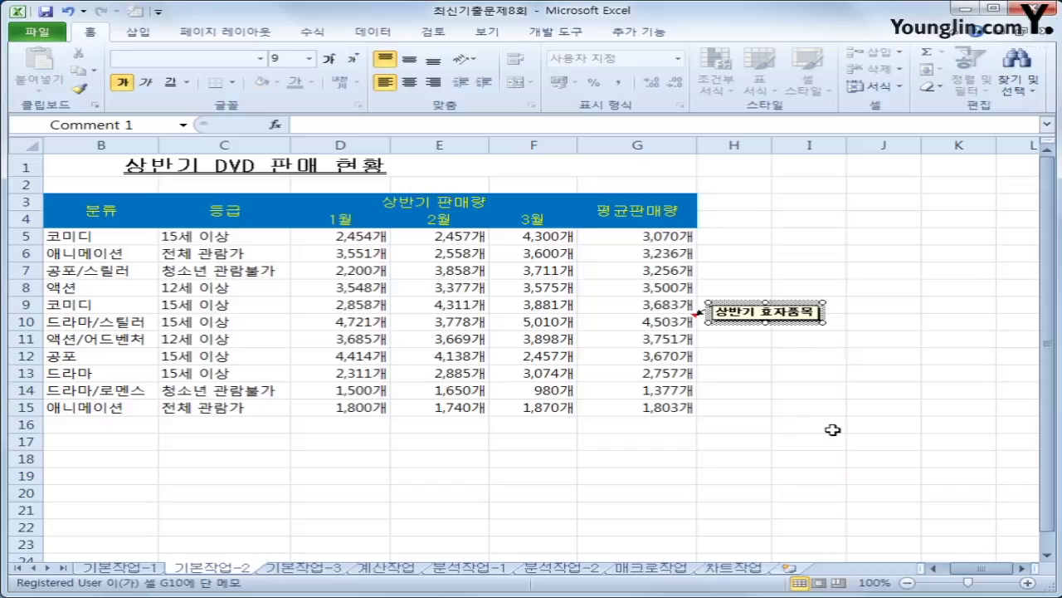
Apply all borders (모든 테두리) to the table range A3:G15
click(933, 568)
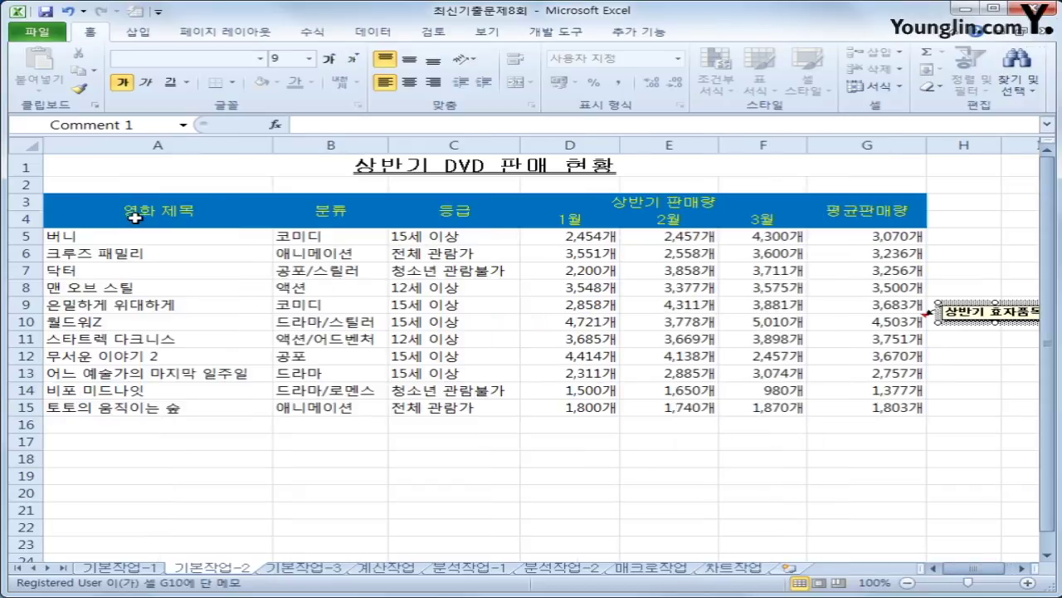
drag(134, 217, 824, 408)
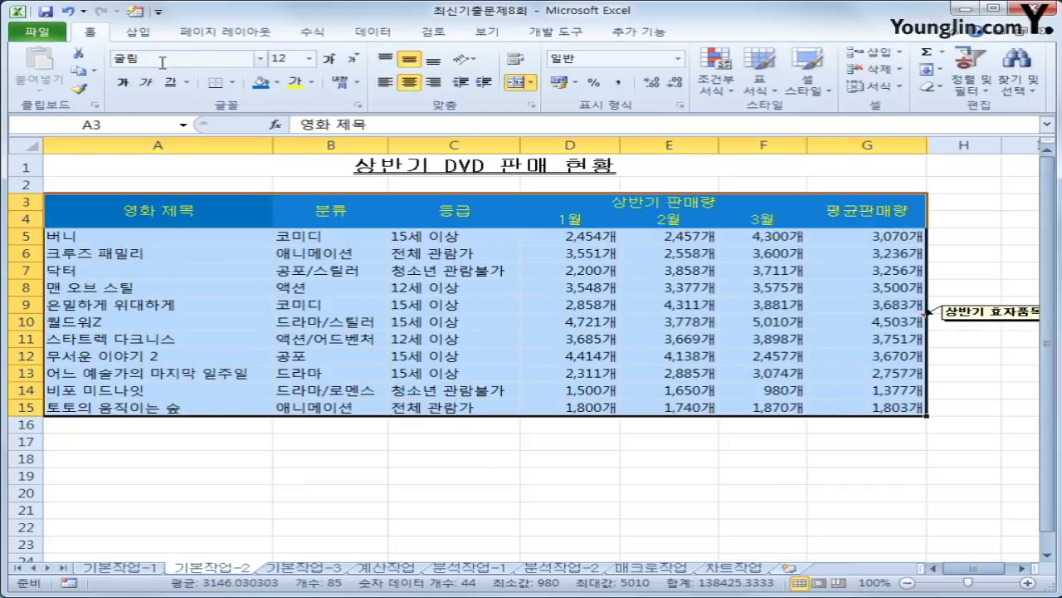
click(235, 83)
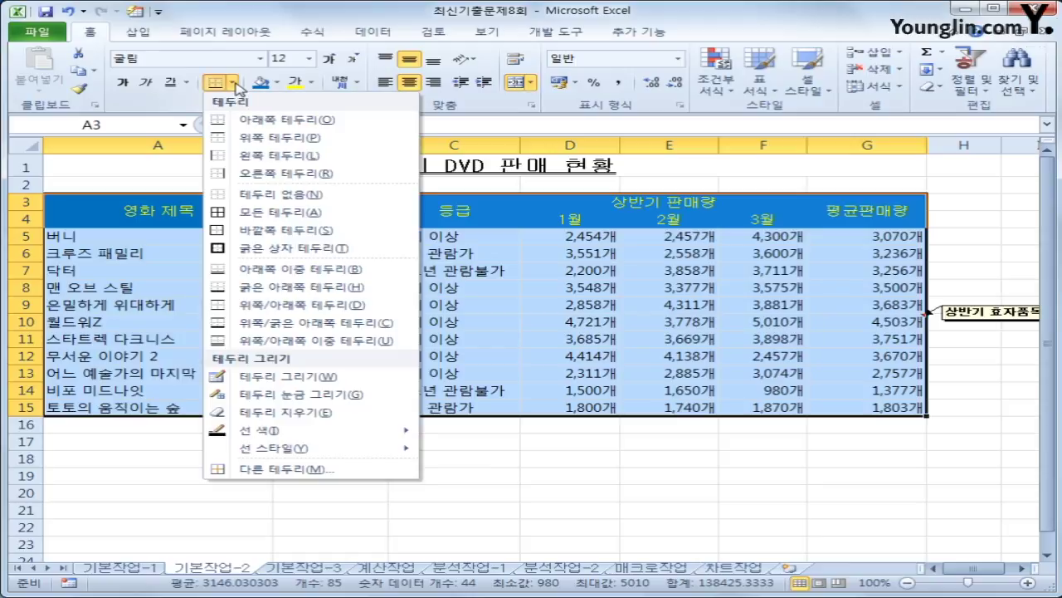
click(361, 218)
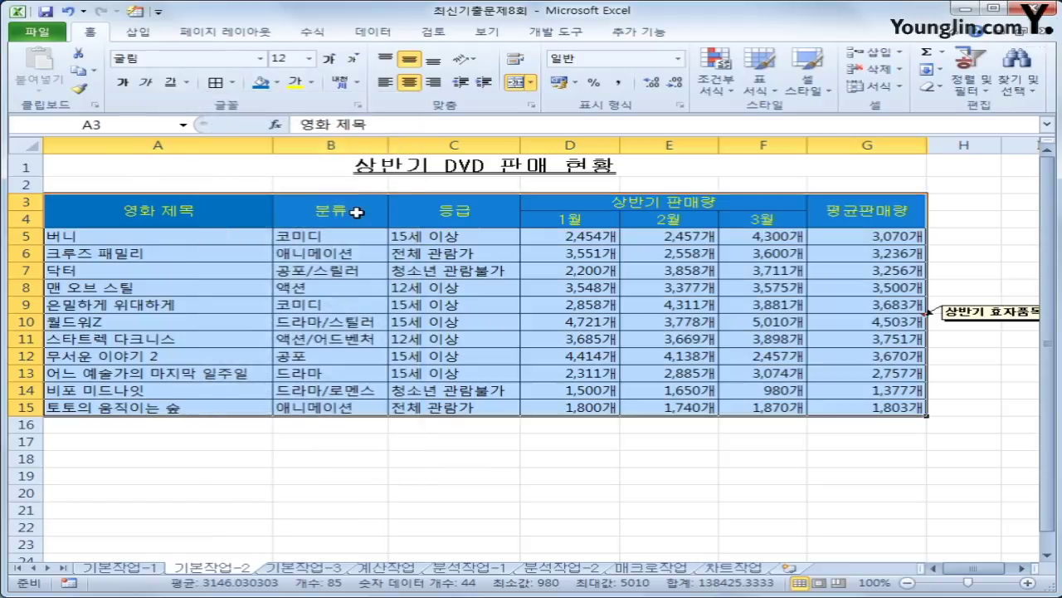
click(865, 406)
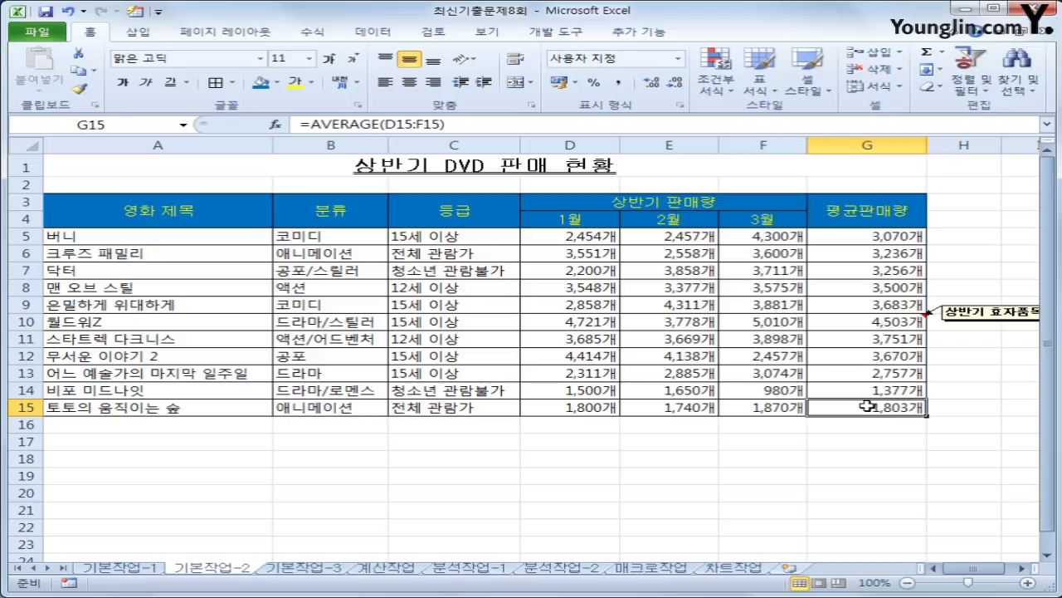
On the 기본작업-3 sheet, create a new conditional formatting rule for A4:H12 that uses a formula to determine the formatted cells
click(330, 570)
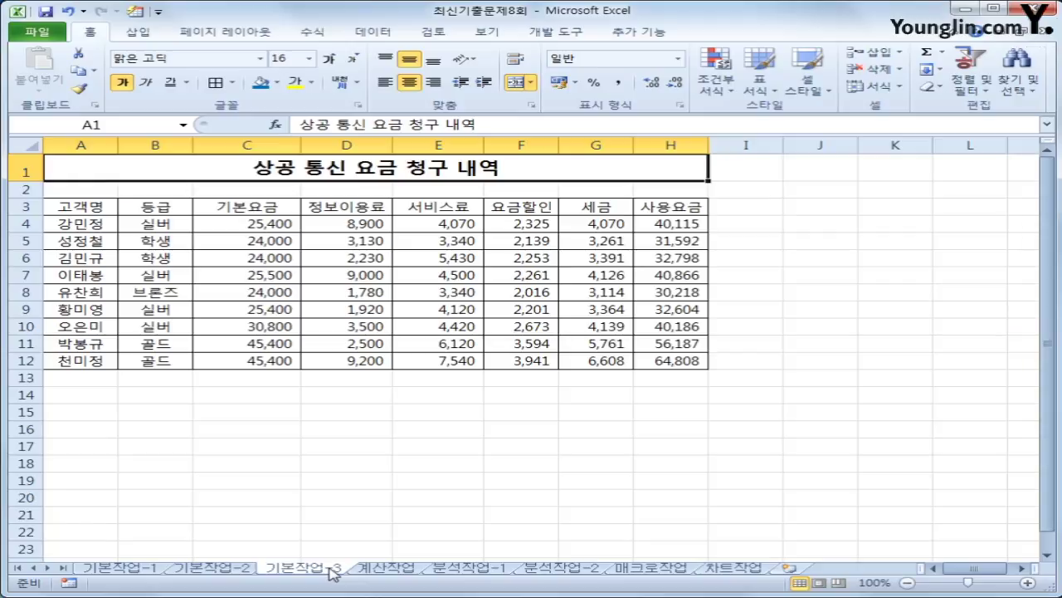
drag(83, 224, 672, 362)
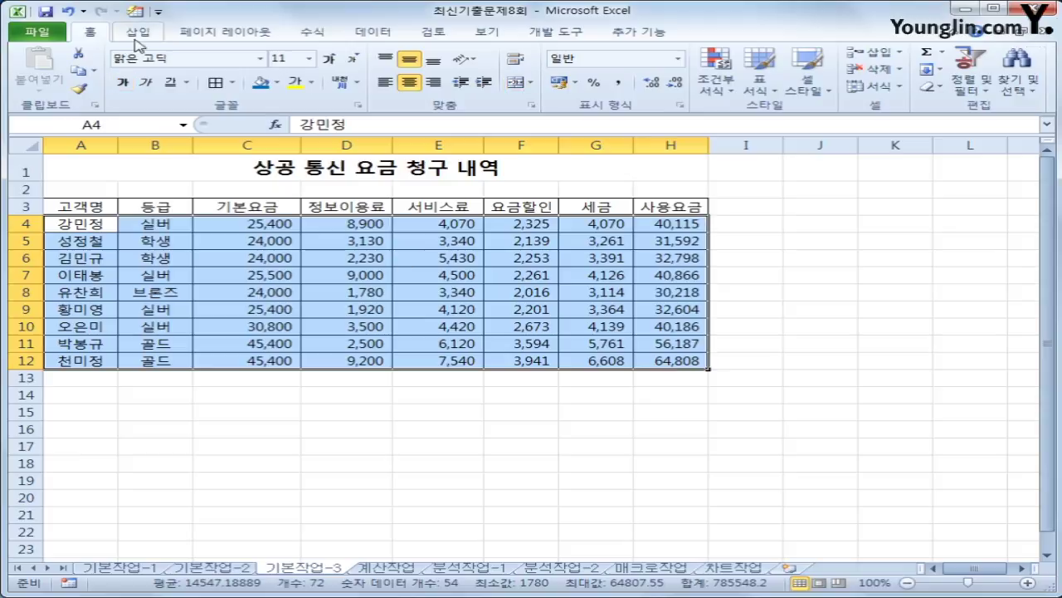
click(710, 98)
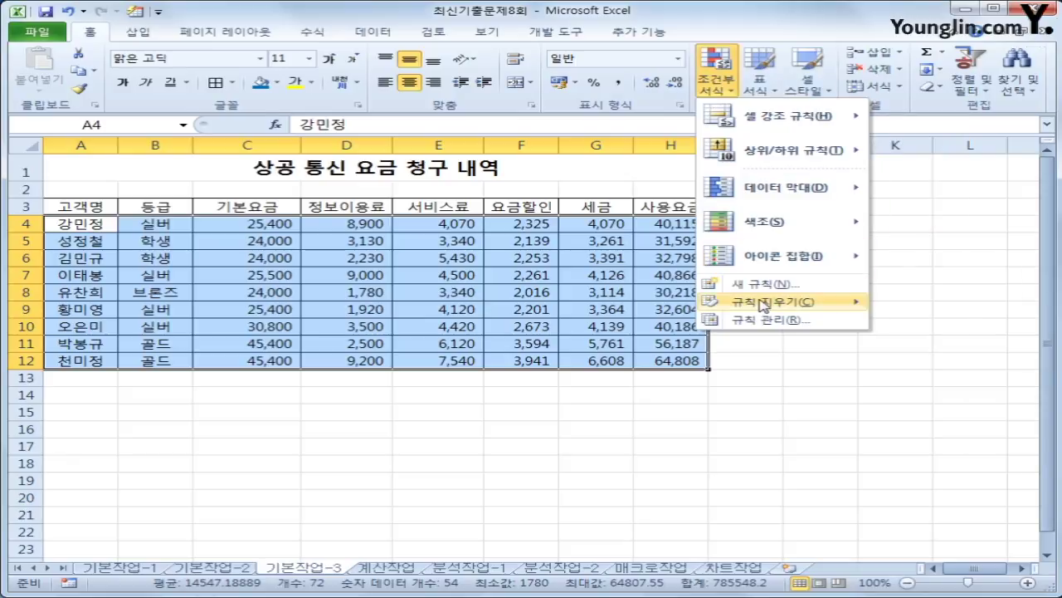
click(821, 287)
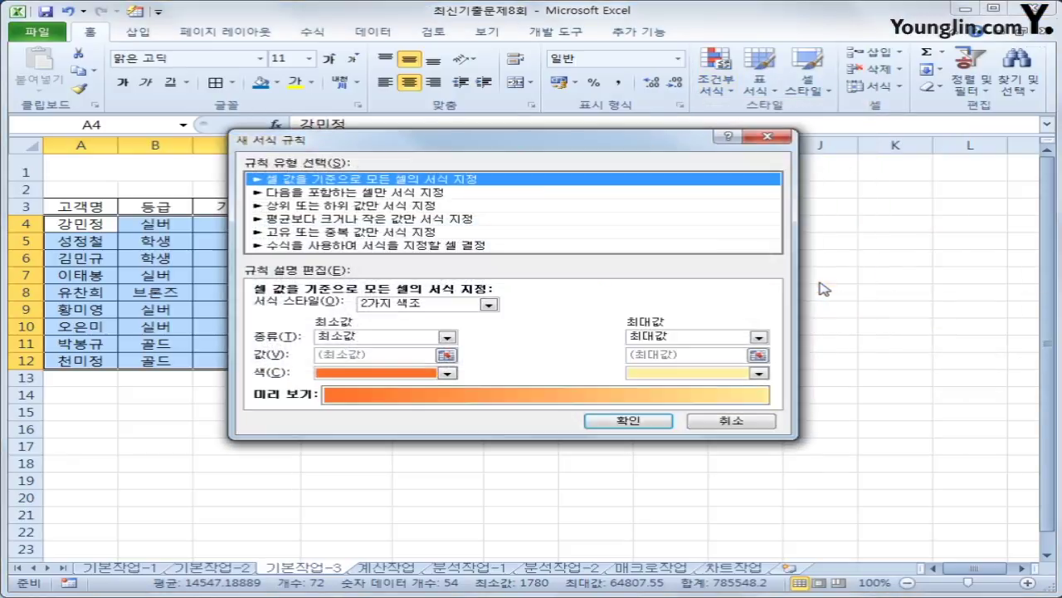
click(586, 248)
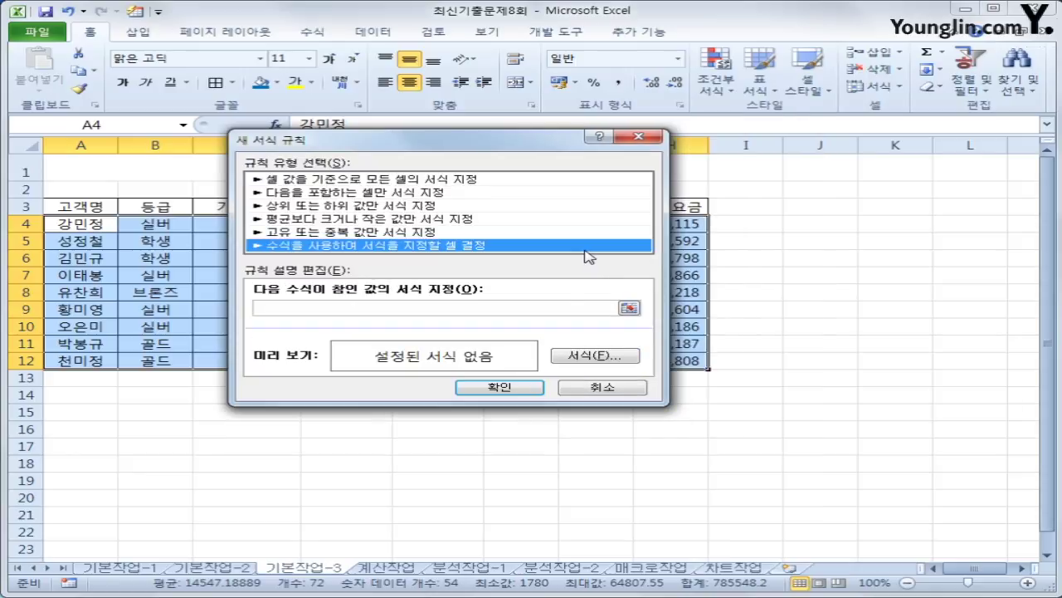
Begin the rule formula with an AND whose first condition is $B4="실버", keeping only the column absolute
click(556, 309)
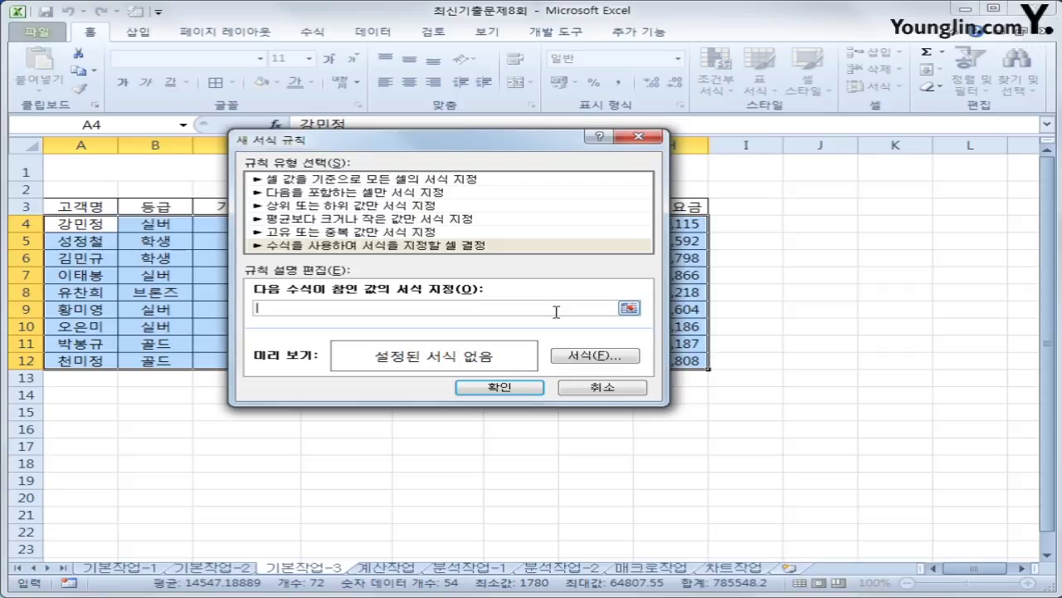
text(ㅋ)
text(and()
click(178, 224)
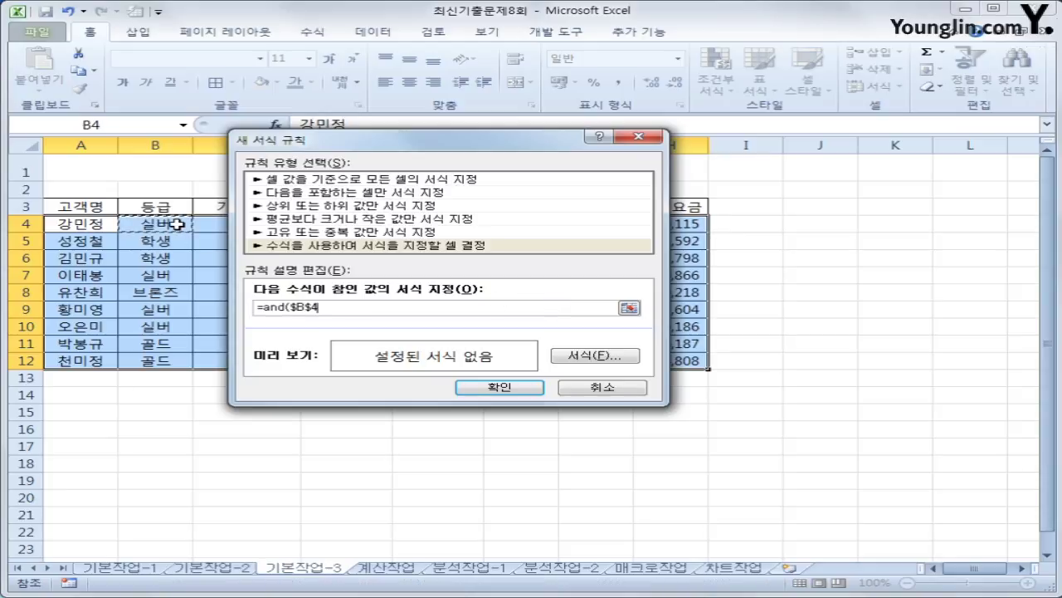
key(F4)
key(F4)
text(="실버)
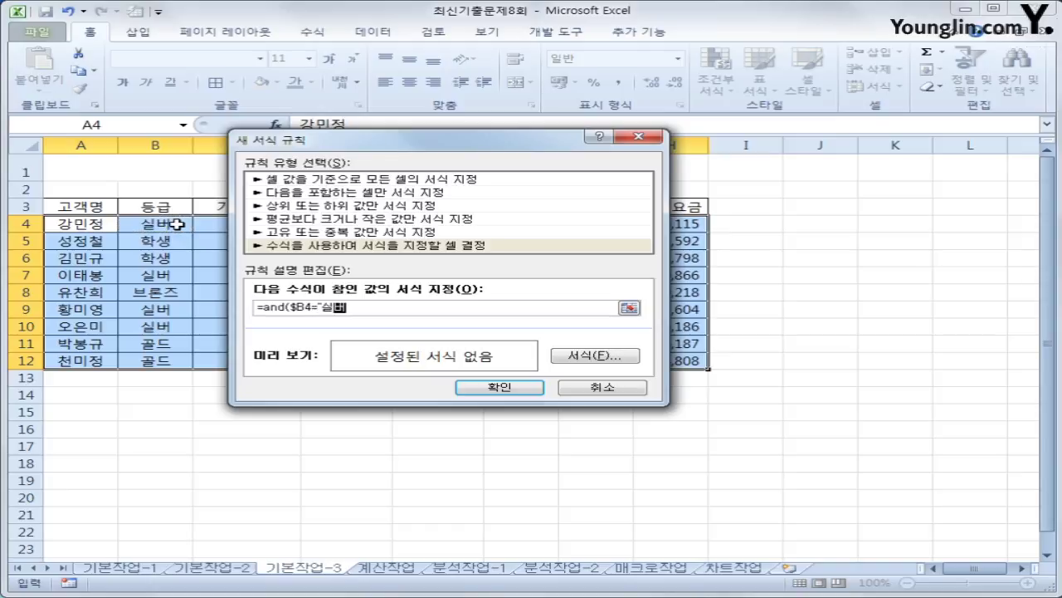
text(",)
Add $H4>=40000 as the second condition and close the AND formula
drag(394, 140, 724, 261)
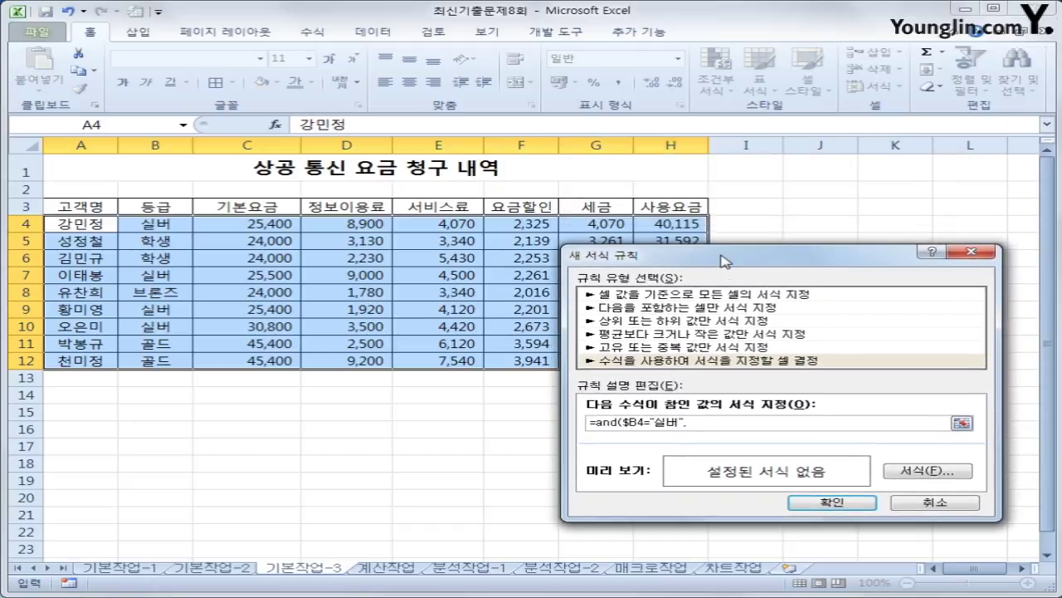
click(679, 224)
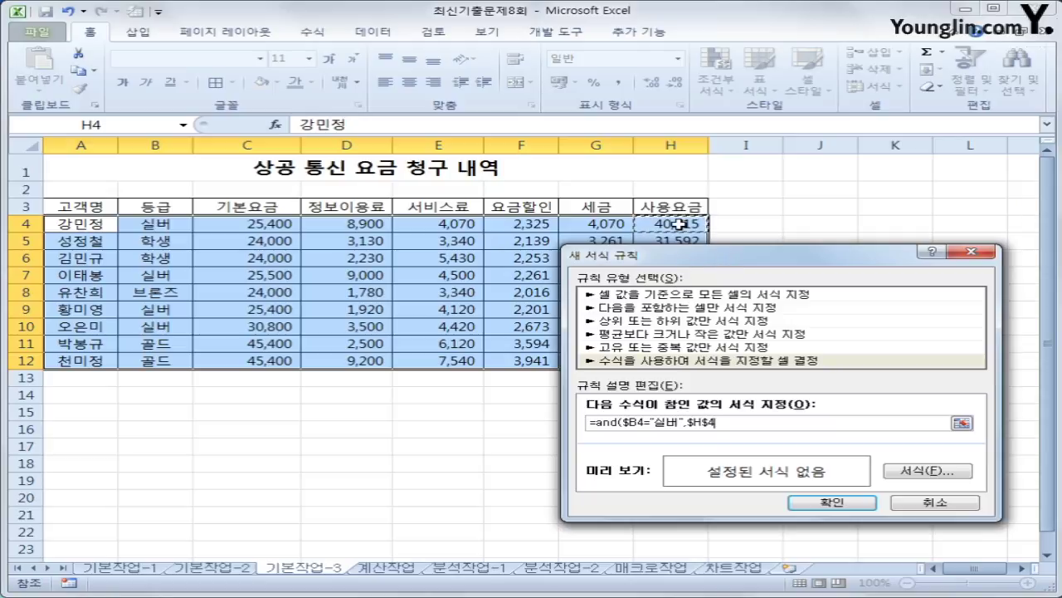
key(F4)
key(F4)
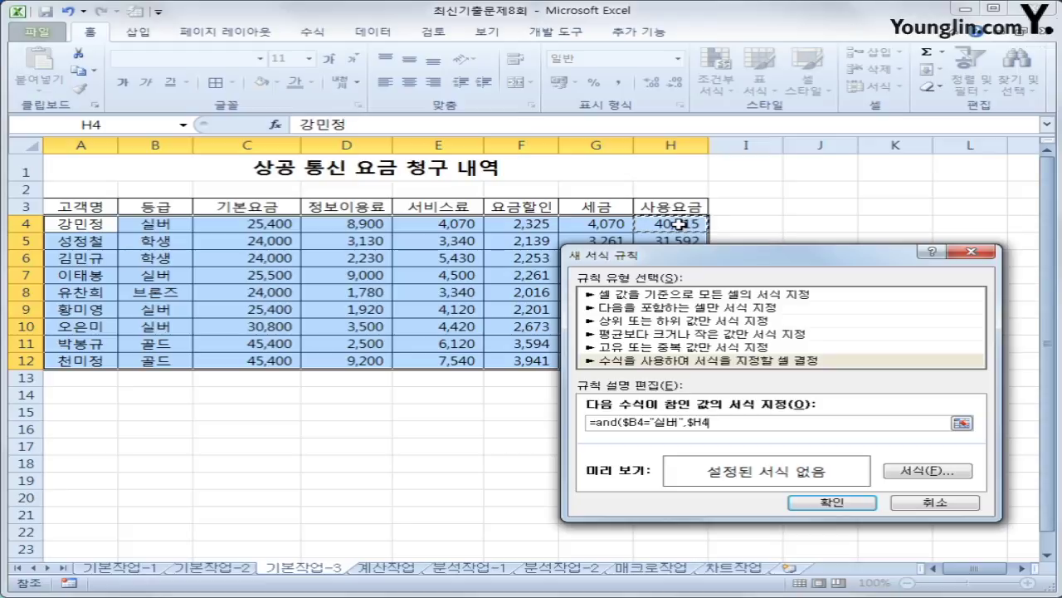
text(>=40000)
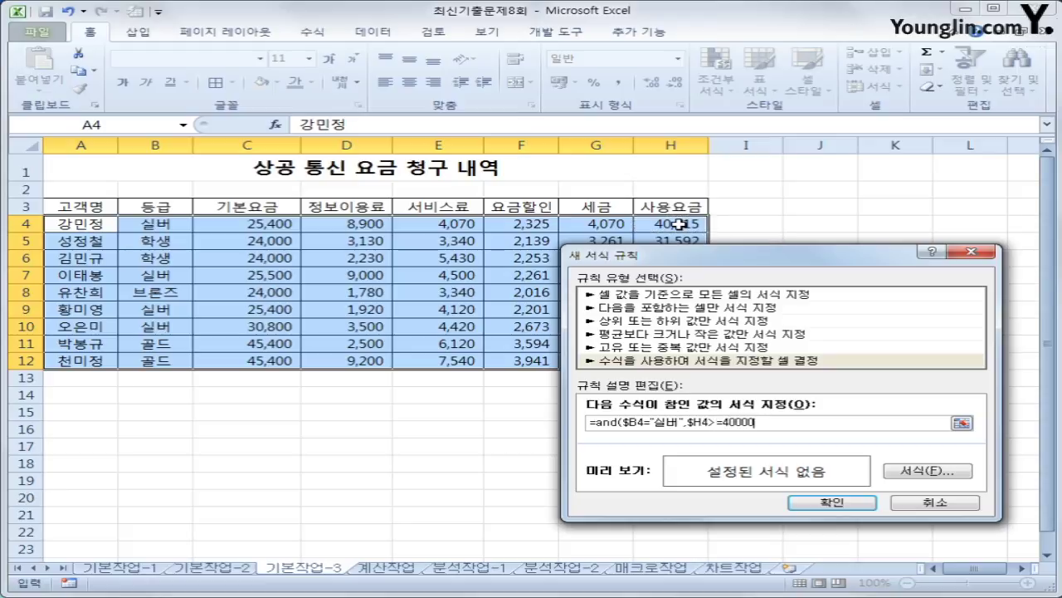
text())
Give the rule a bold (굵게) font in standard red and apply it to the table
click(916, 470)
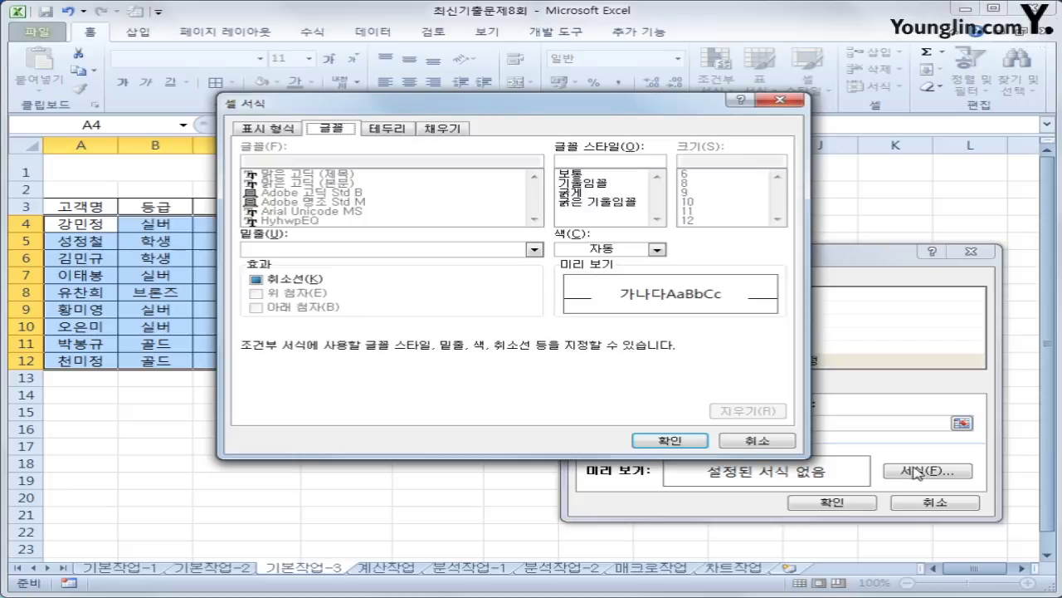
click(606, 193)
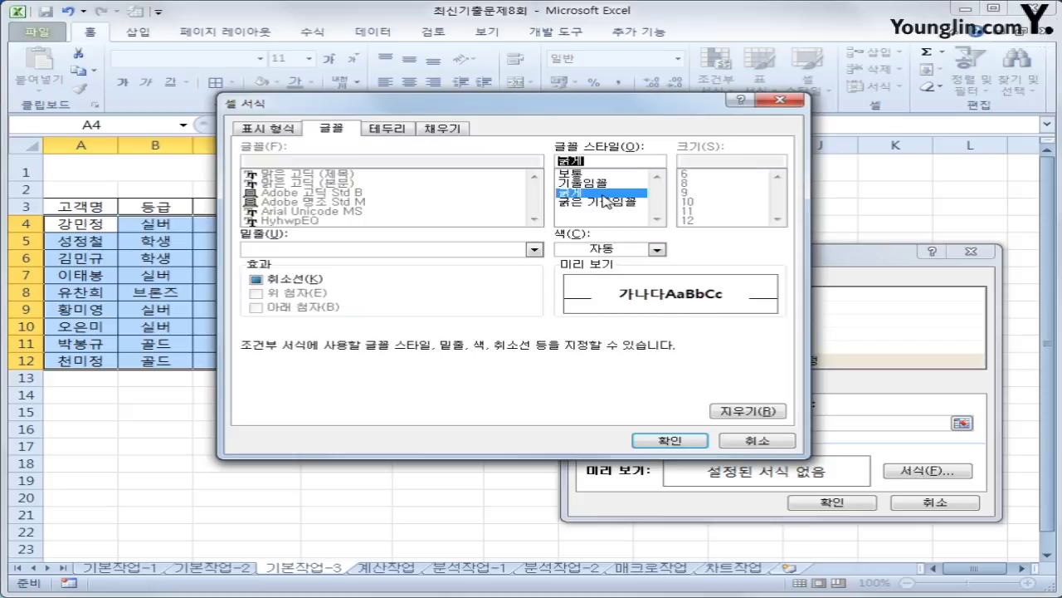
click(657, 249)
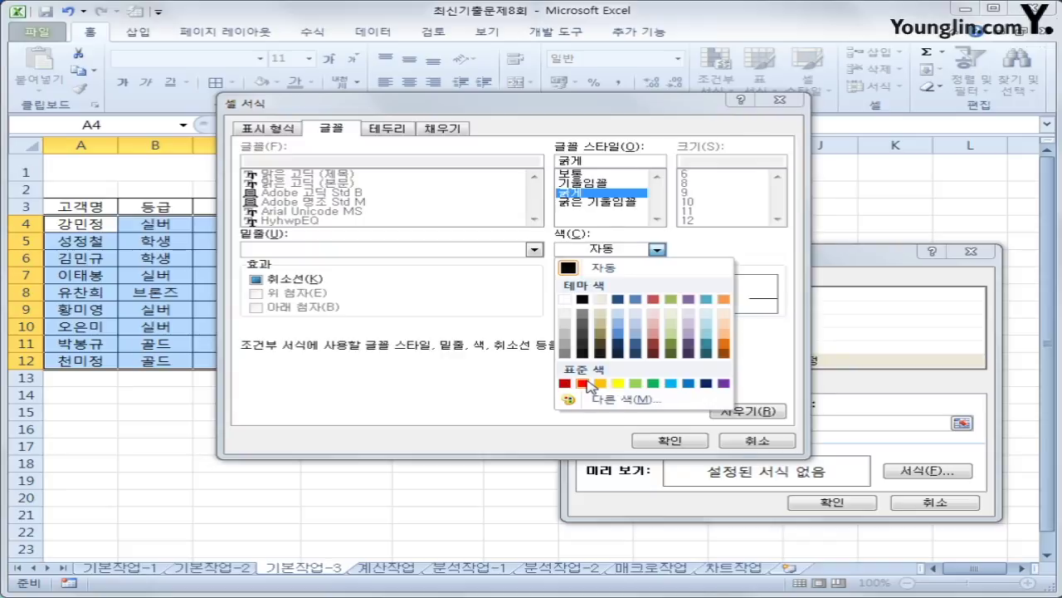
click(584, 383)
click(670, 441)
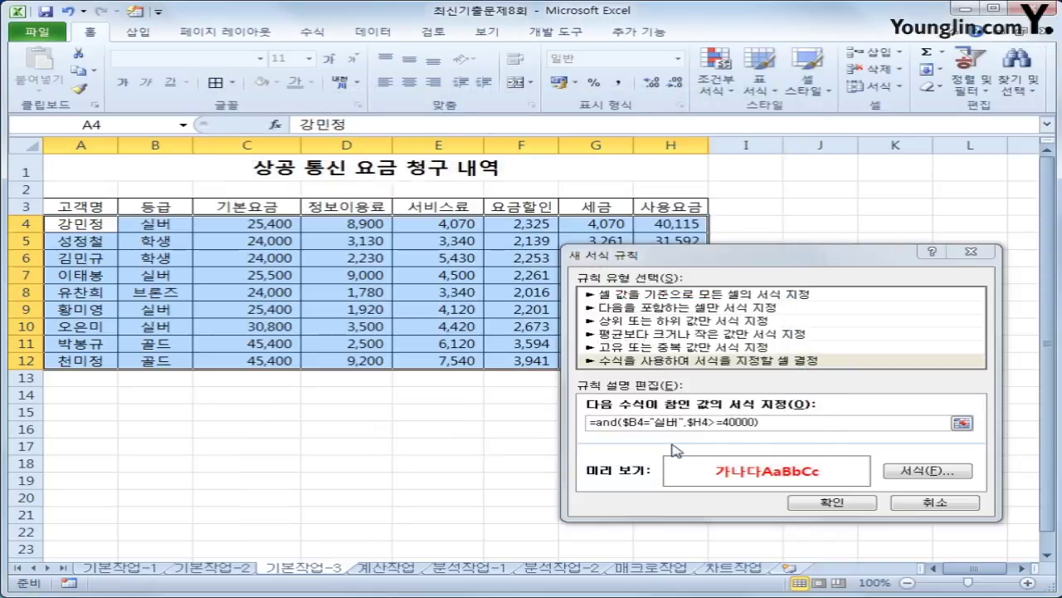
click(830, 503)
click(689, 363)
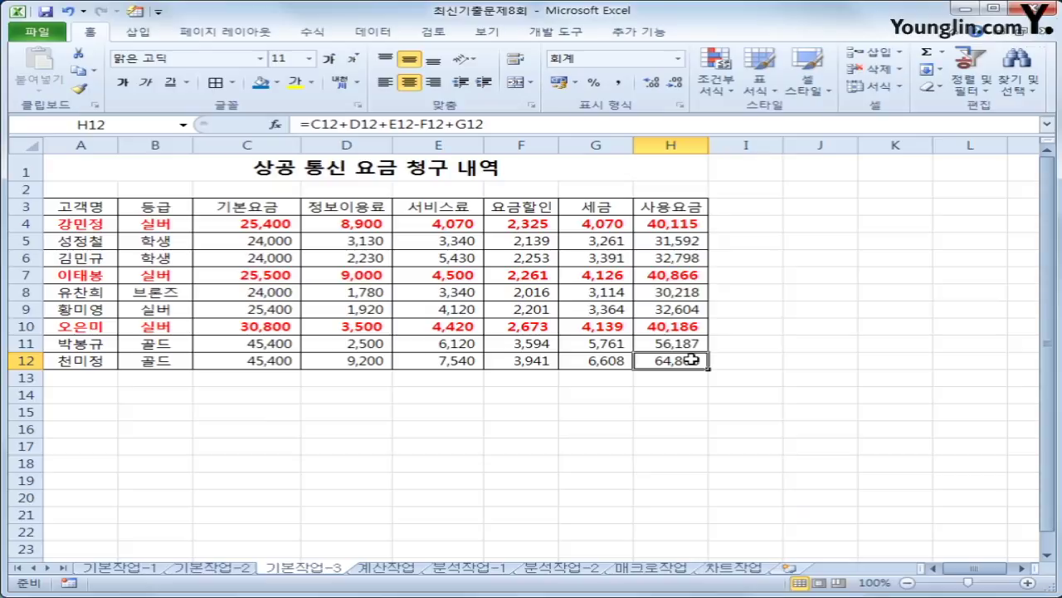
On the 계산작업 sheet, start the 나이 formula in E3 of 표1 with =YEAR(TODAY())
click(387, 567)
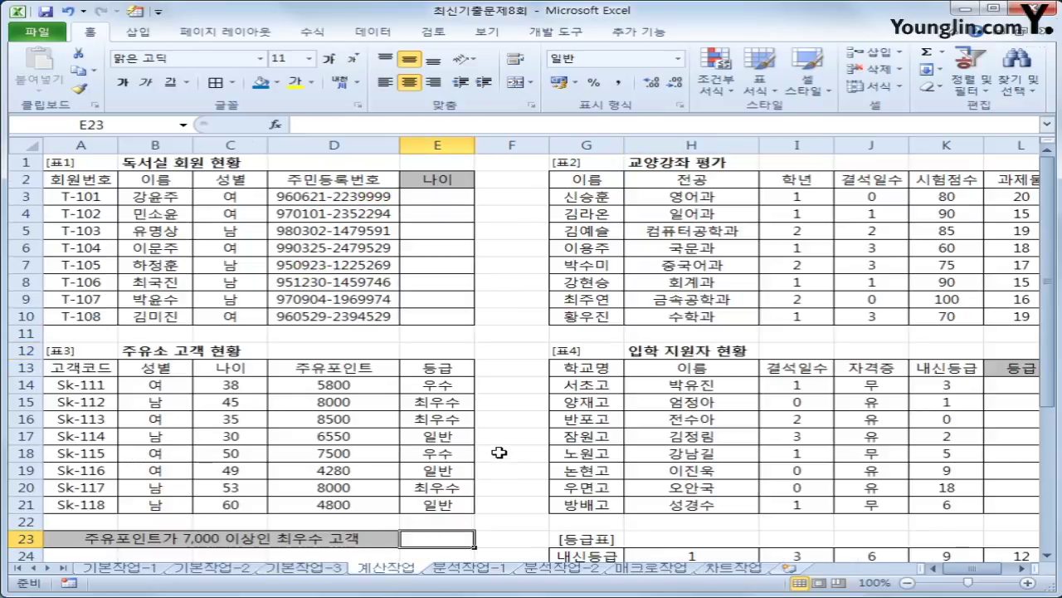
click(427, 197)
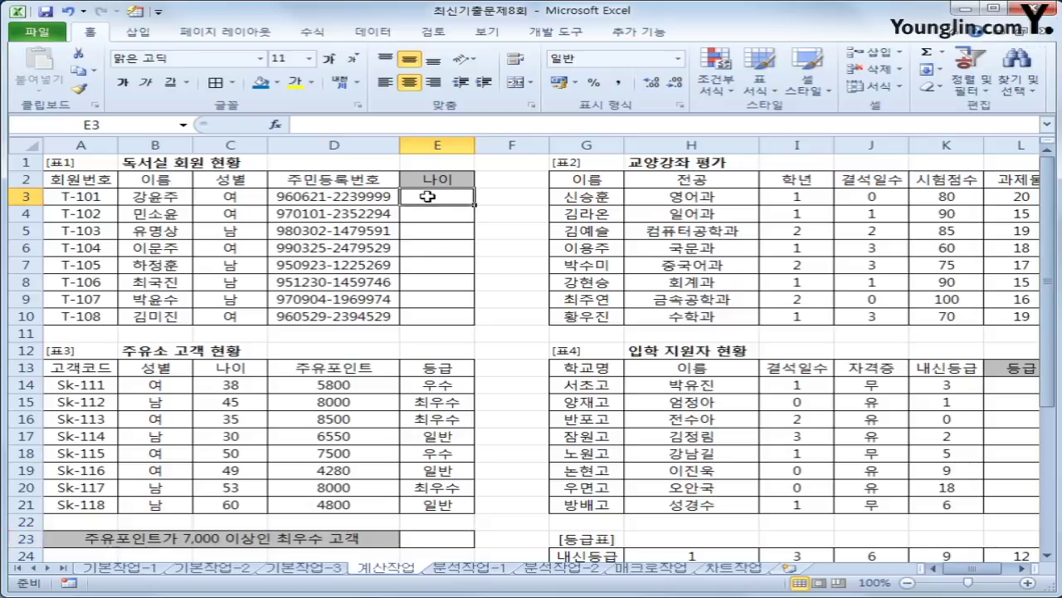
click(336, 195)
click(446, 196)
text(=)
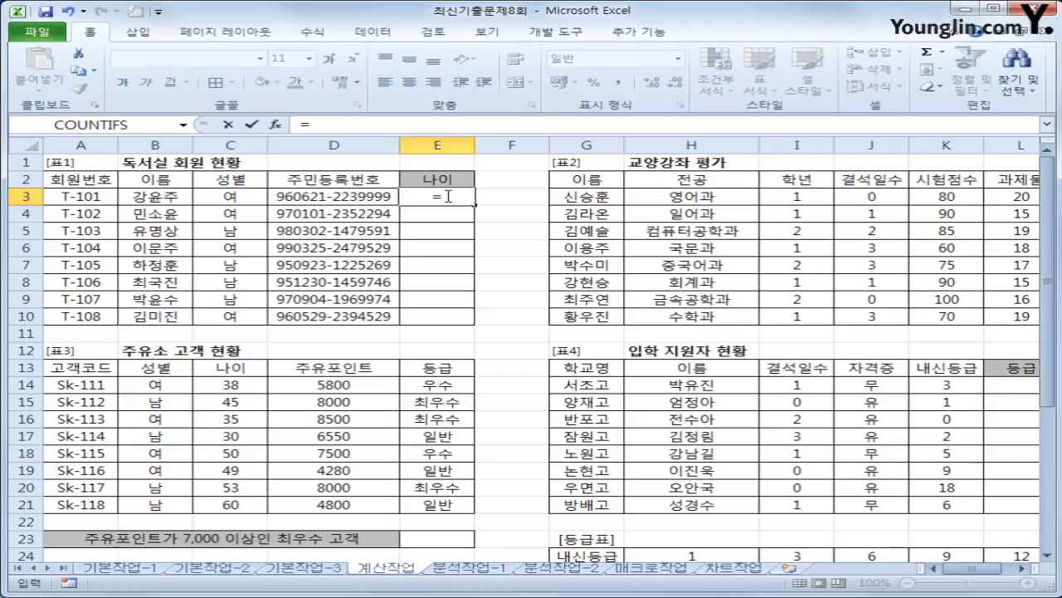
text(ㅛ)
key(BackSpace)
text(y)
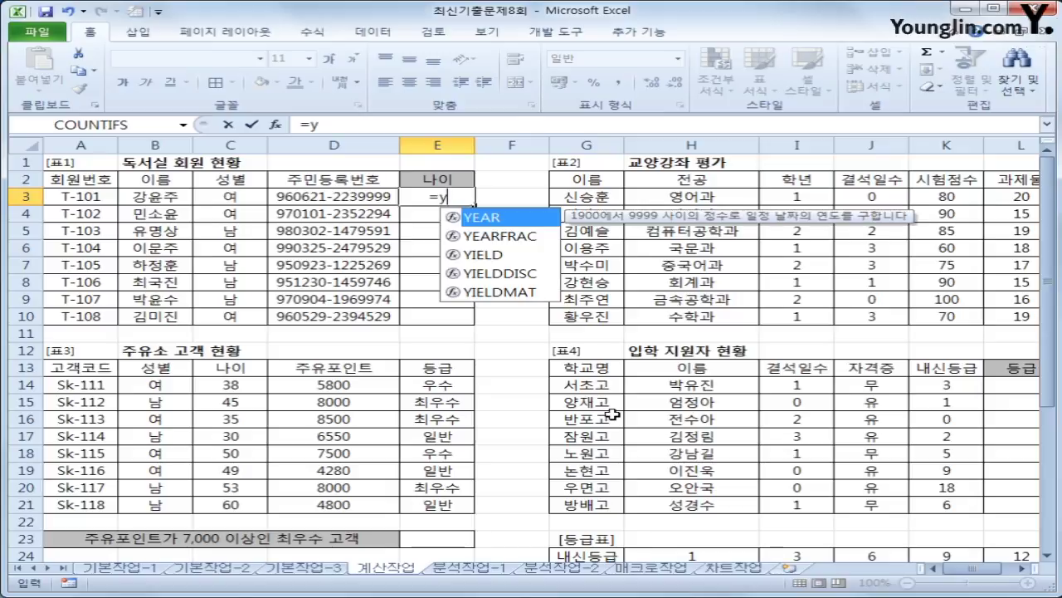
key(Tab)
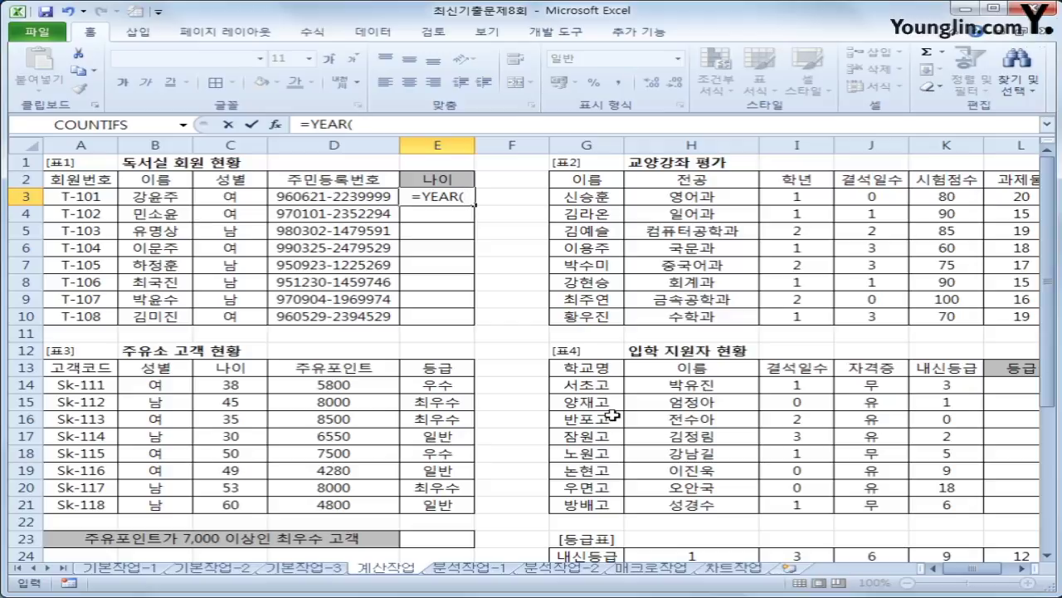
text(to)
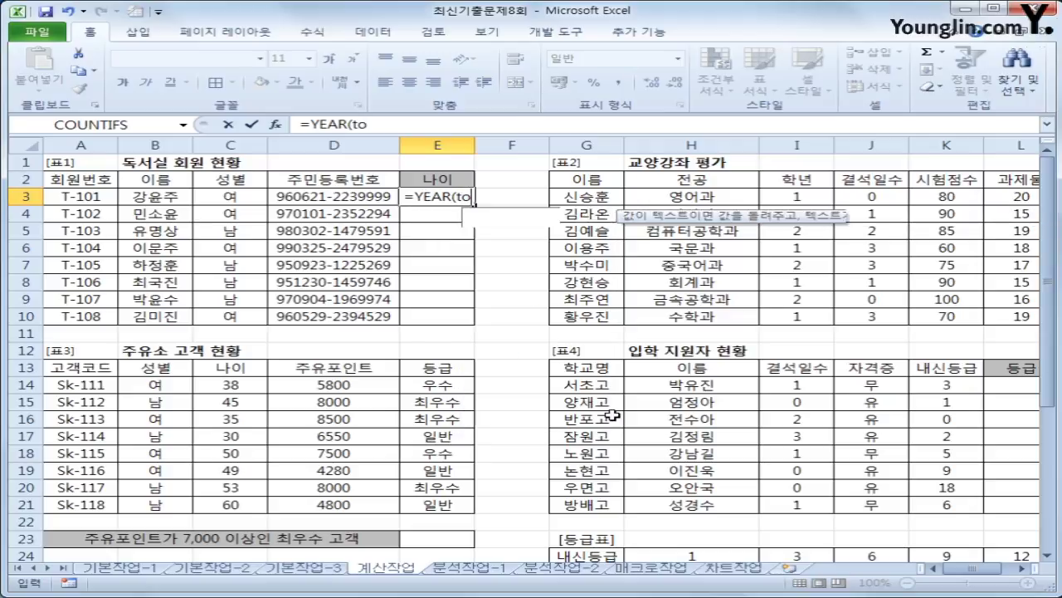
key(Tab)
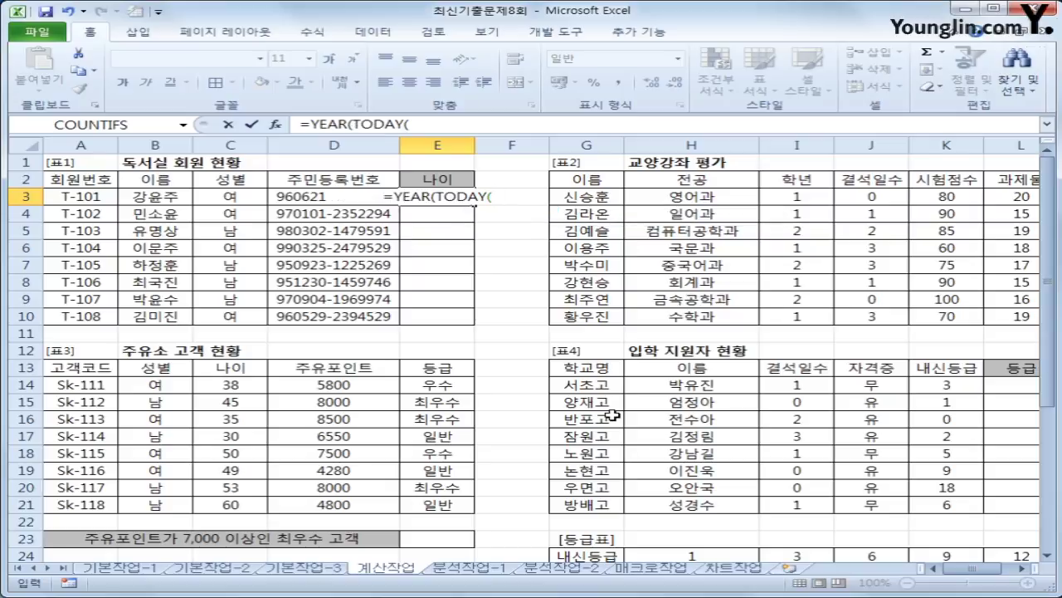
text())
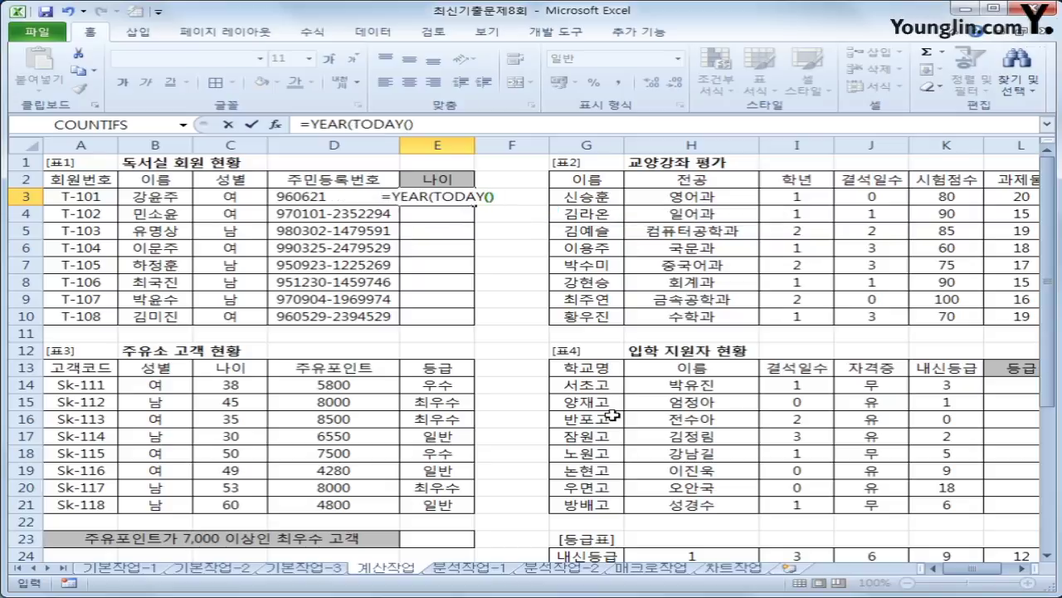
text())
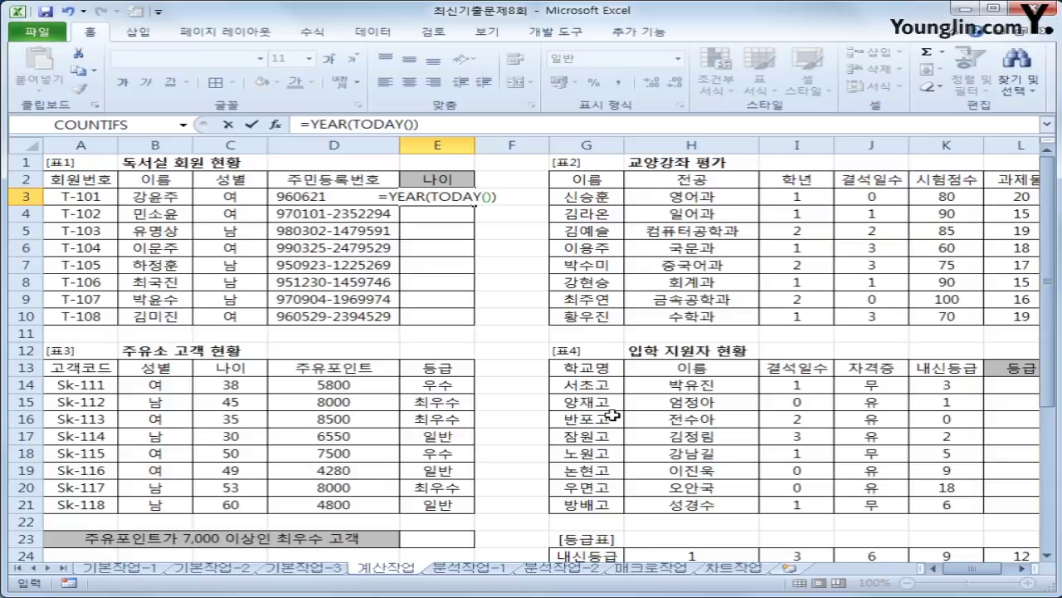
Complete the E3 formula with -LEFT(D3,2)-1900 and fill it down through E10
text(-)
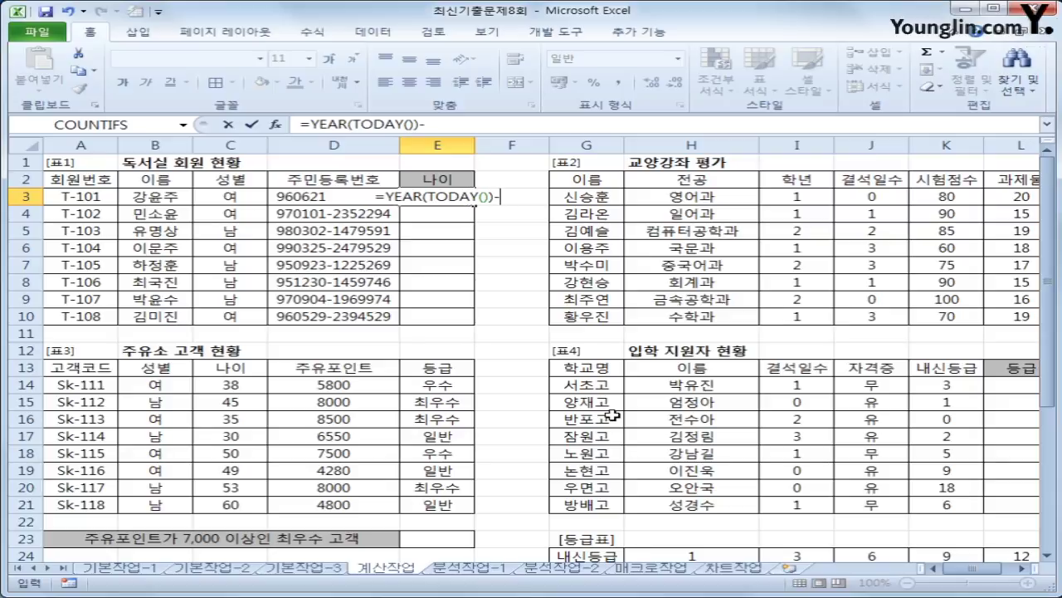
text(lef)
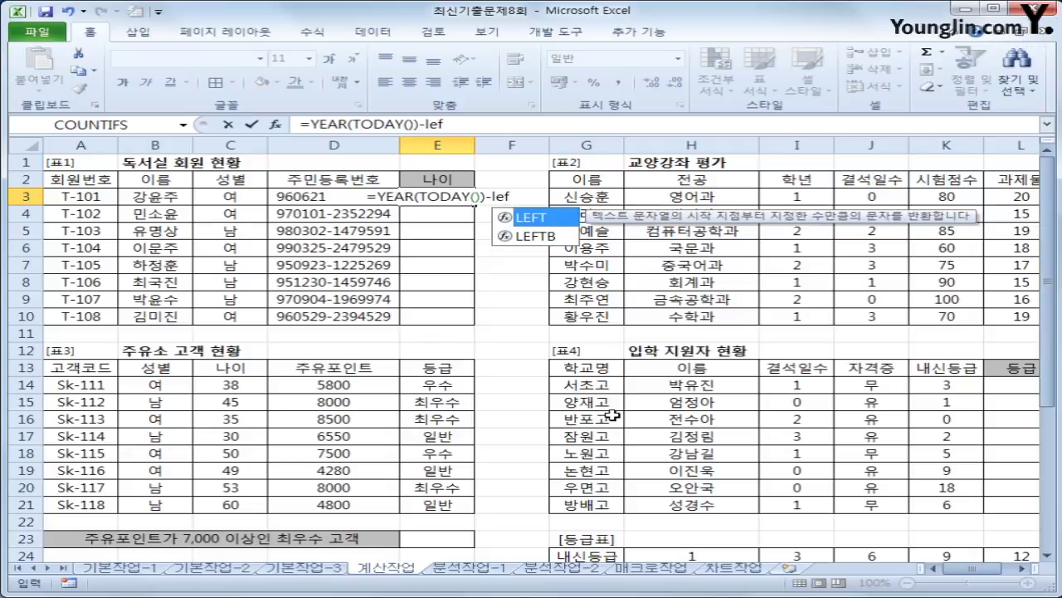
key(Tab)
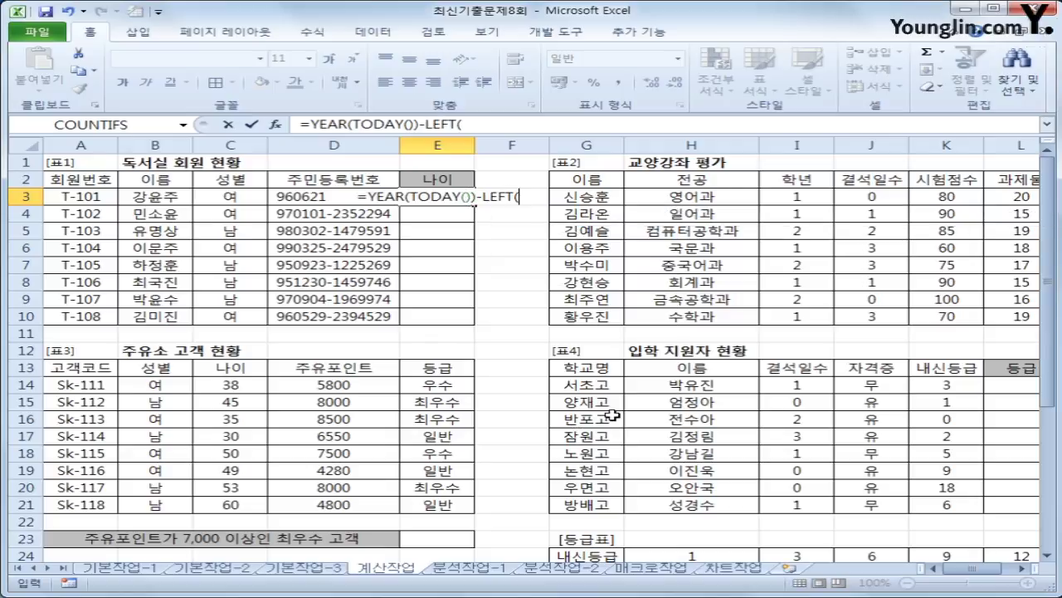
key(Left)
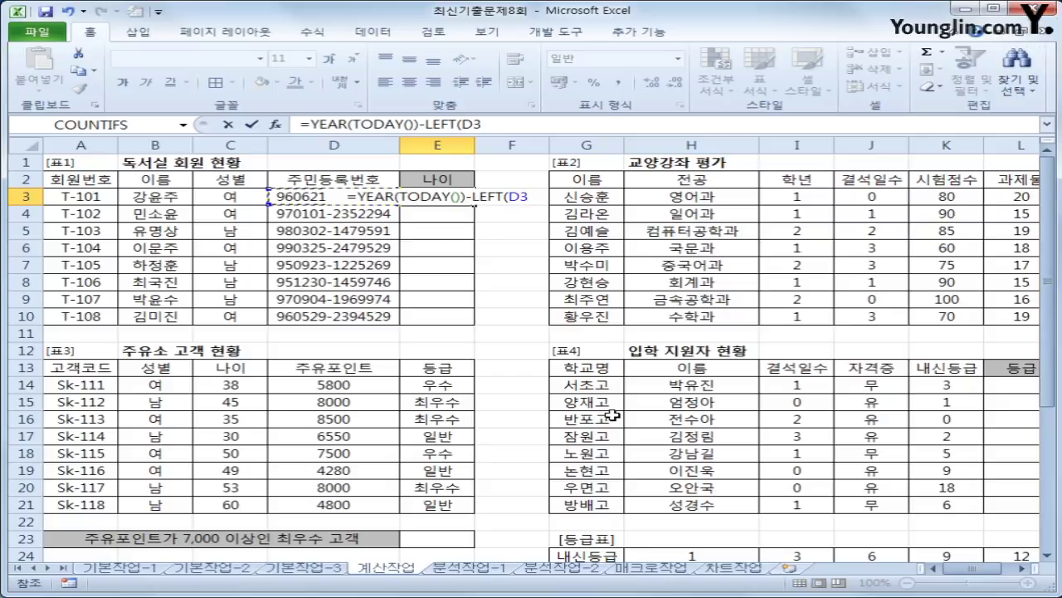
text(,2)
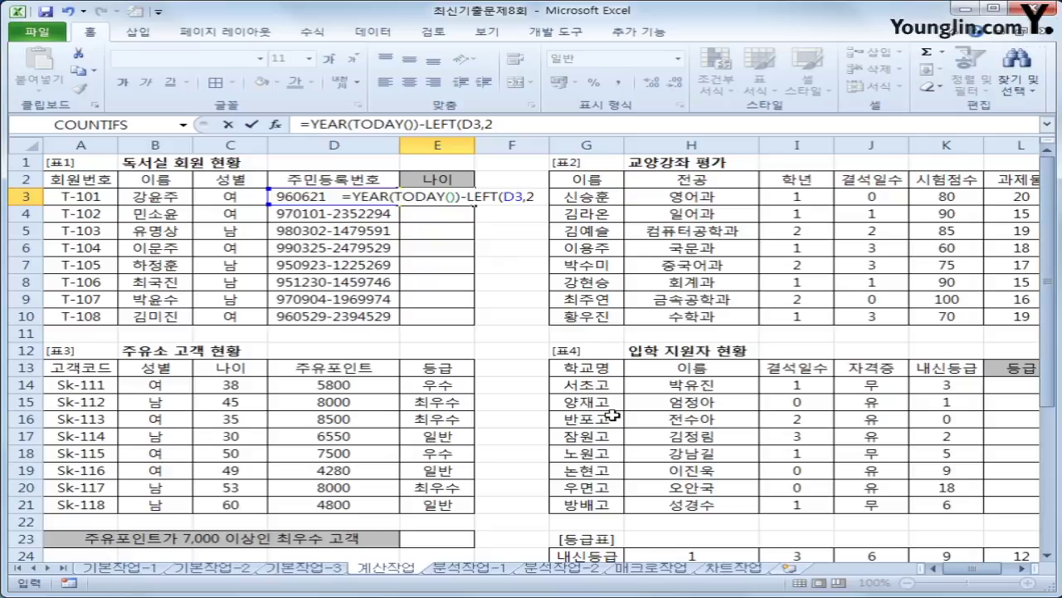
text())
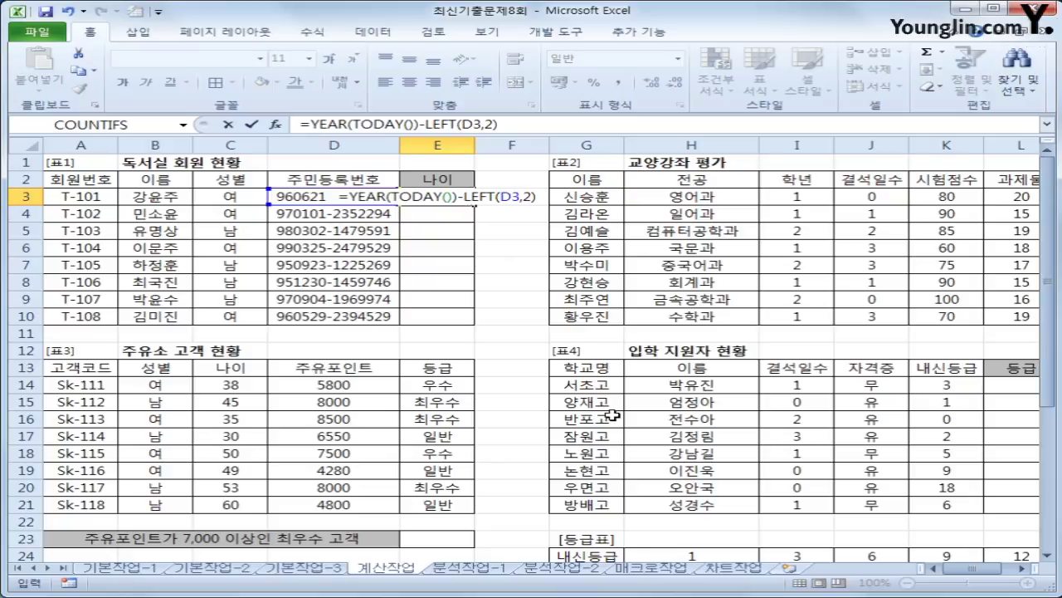
text(-1900)
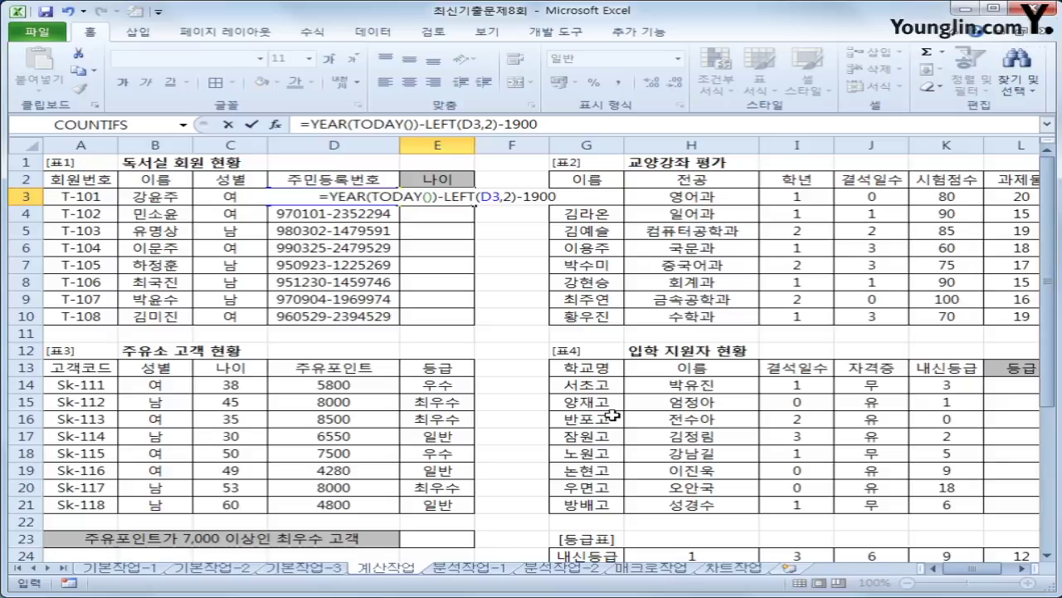
key(Return)
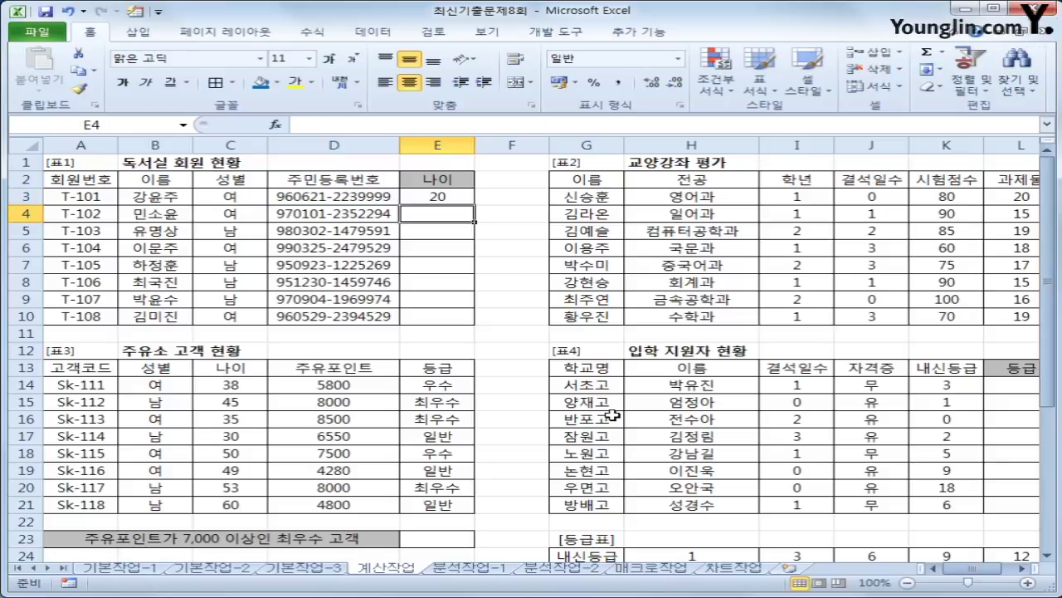
click(455, 197)
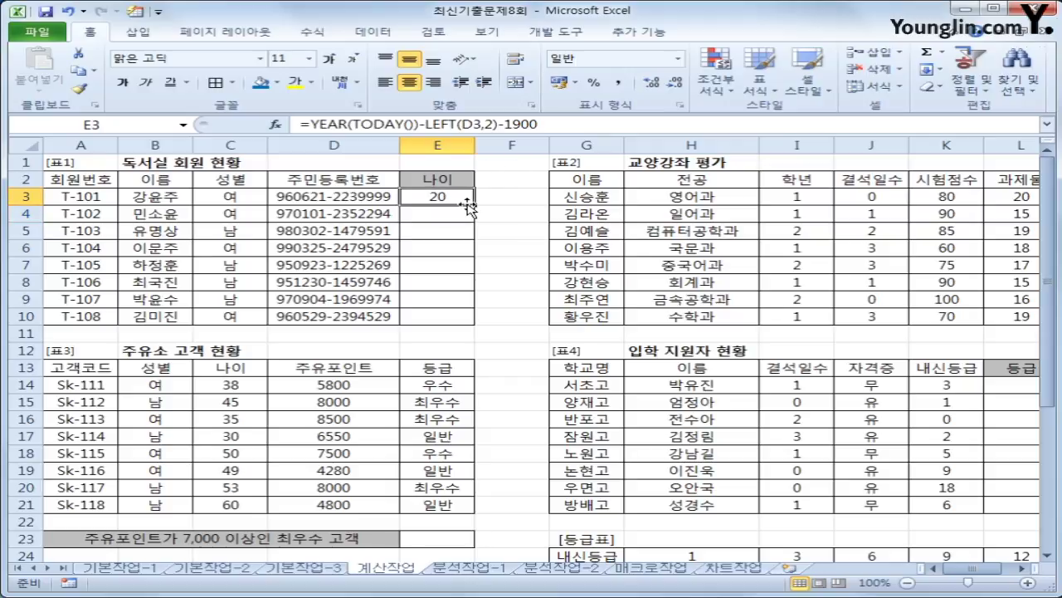
drag(472, 204, 461, 326)
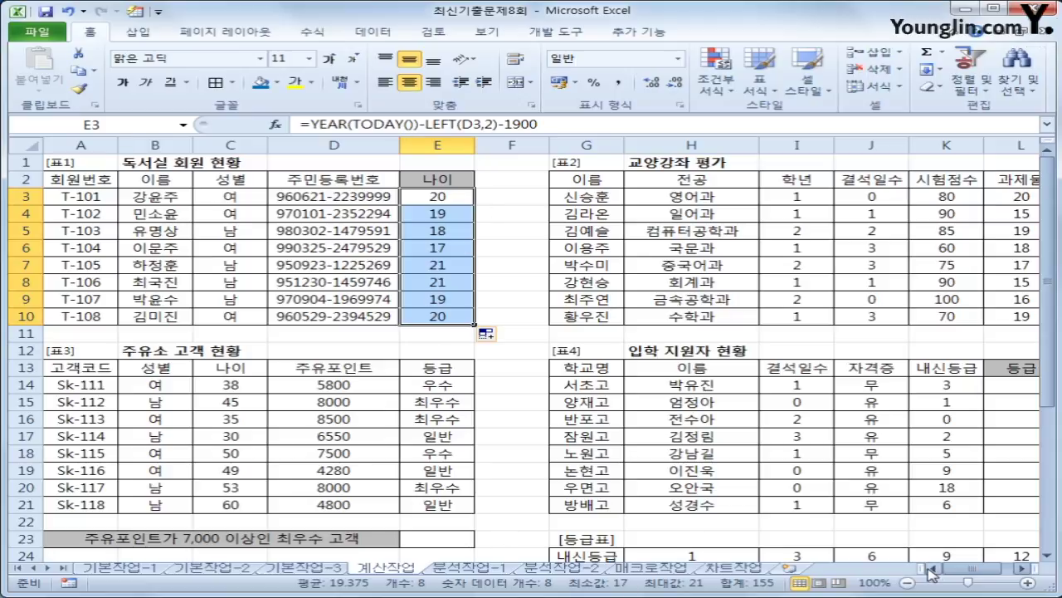
Start the 통과여부 formula in M3 of 표2 with =IF(AND(
drag(955, 570, 973, 572)
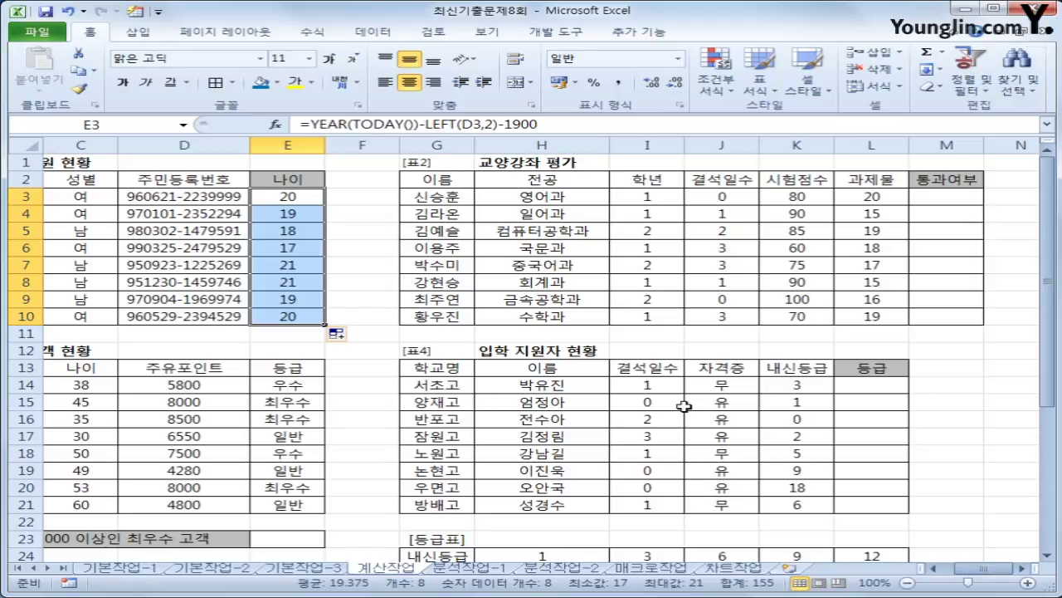
click(936, 203)
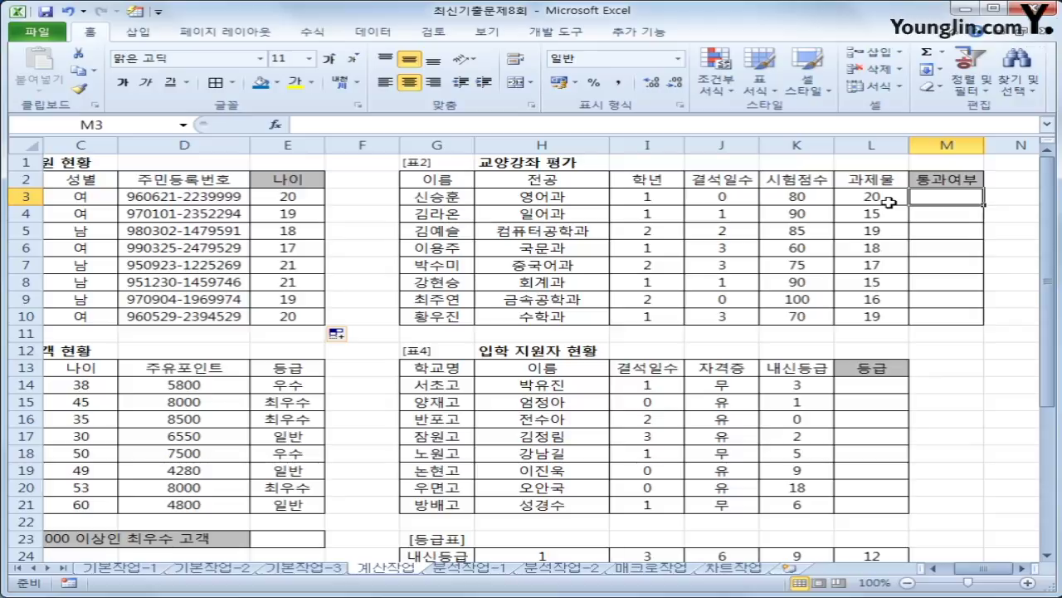
click(763, 196)
click(728, 195)
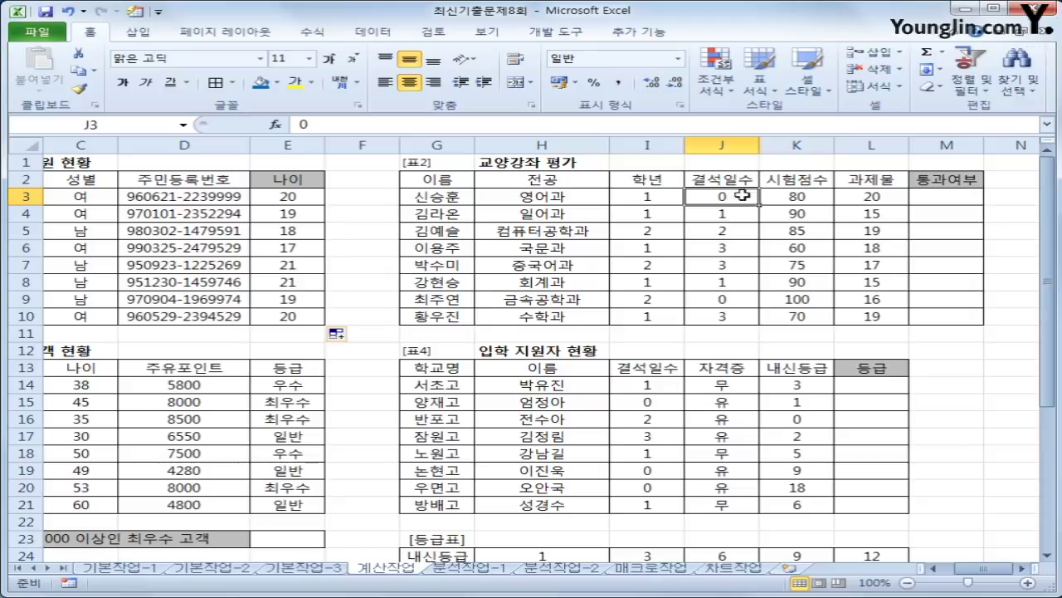
click(782, 195)
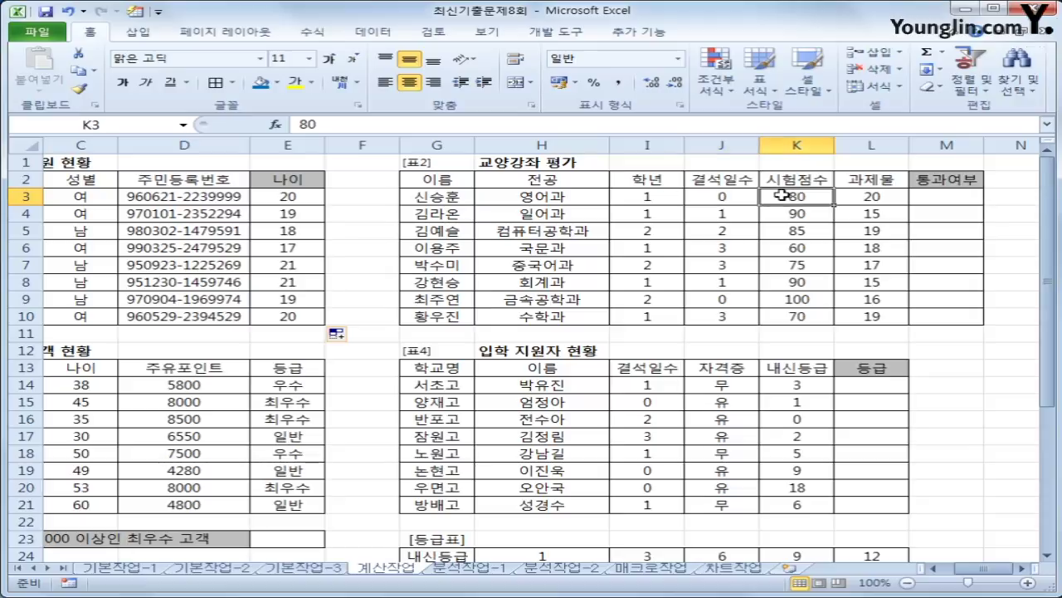
click(870, 199)
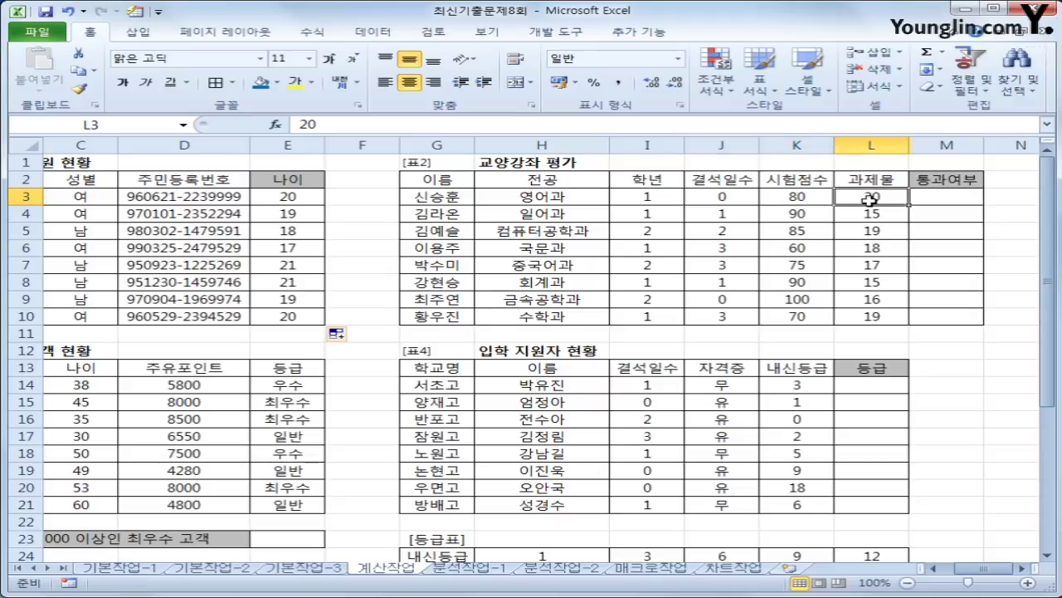
click(925, 203)
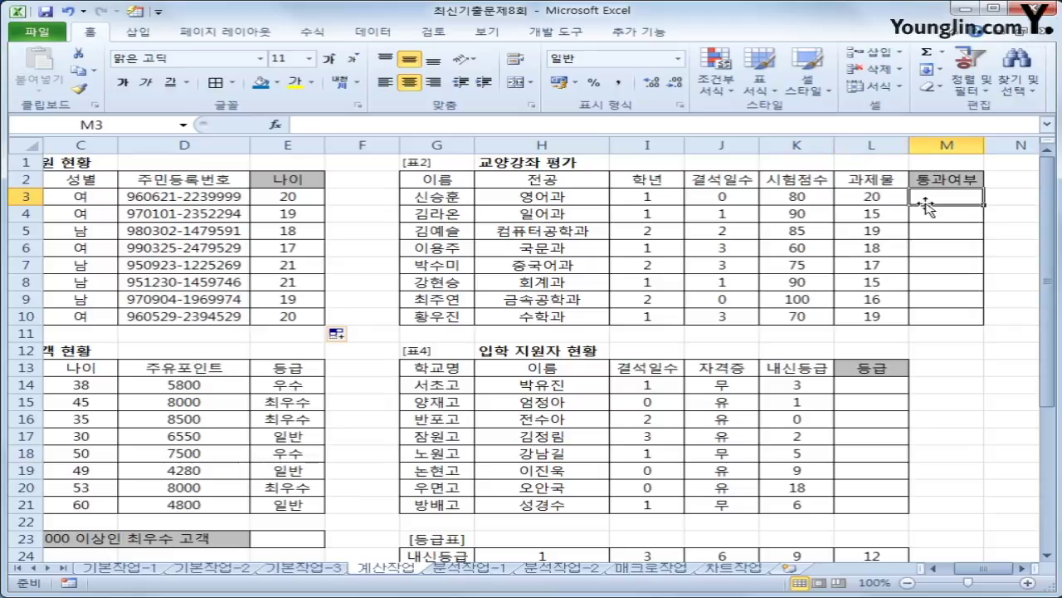
text(=ㅑ)
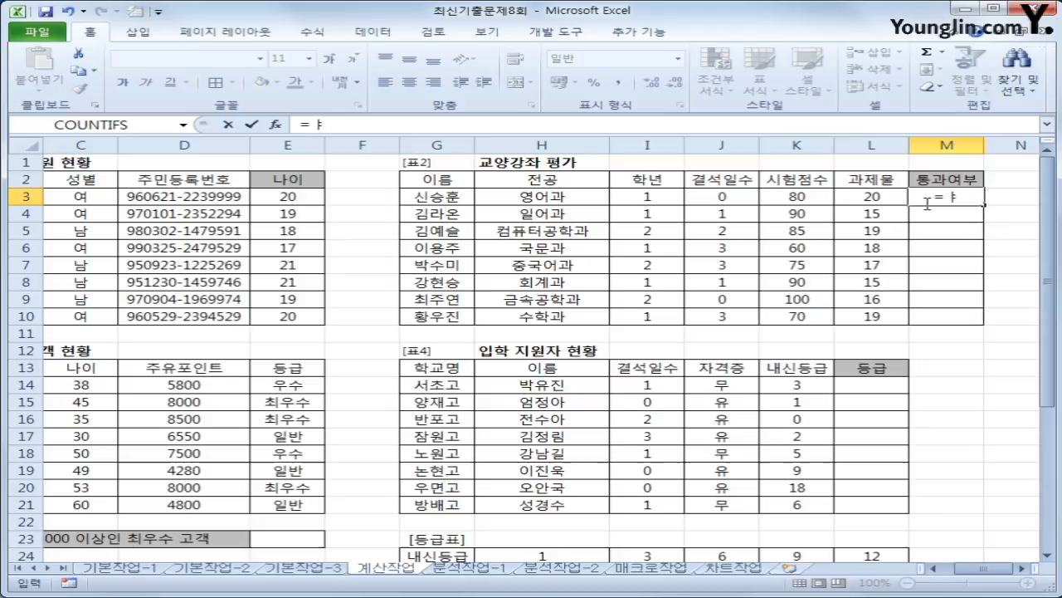
key(BackSpace)
key(Hangul)
text(if(and)
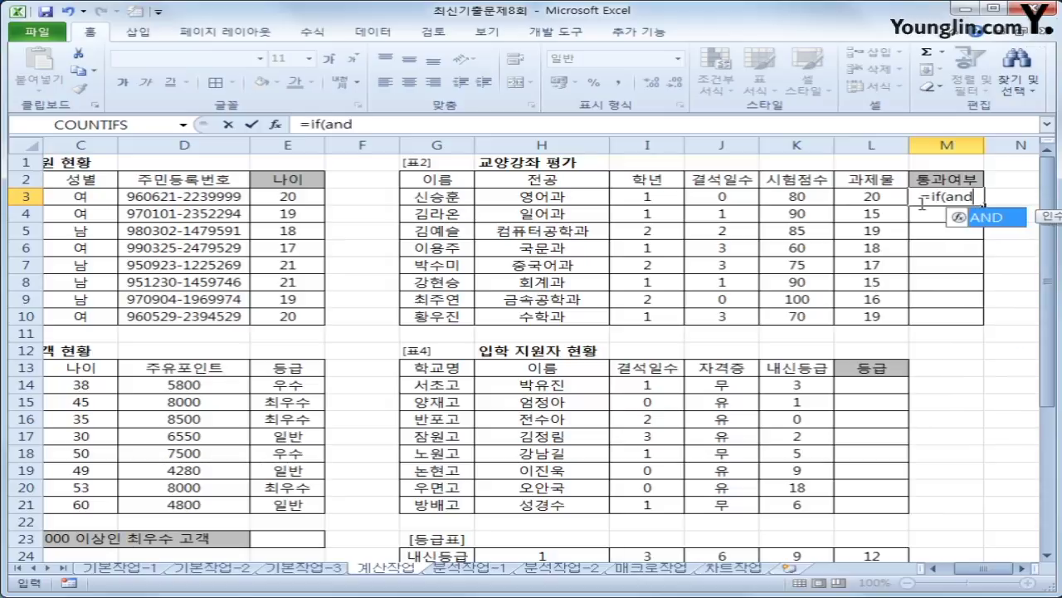
text(()
Add J3<=2 as the first condition of the AND function in M3
key(Left)
key(Left)
key(Left)
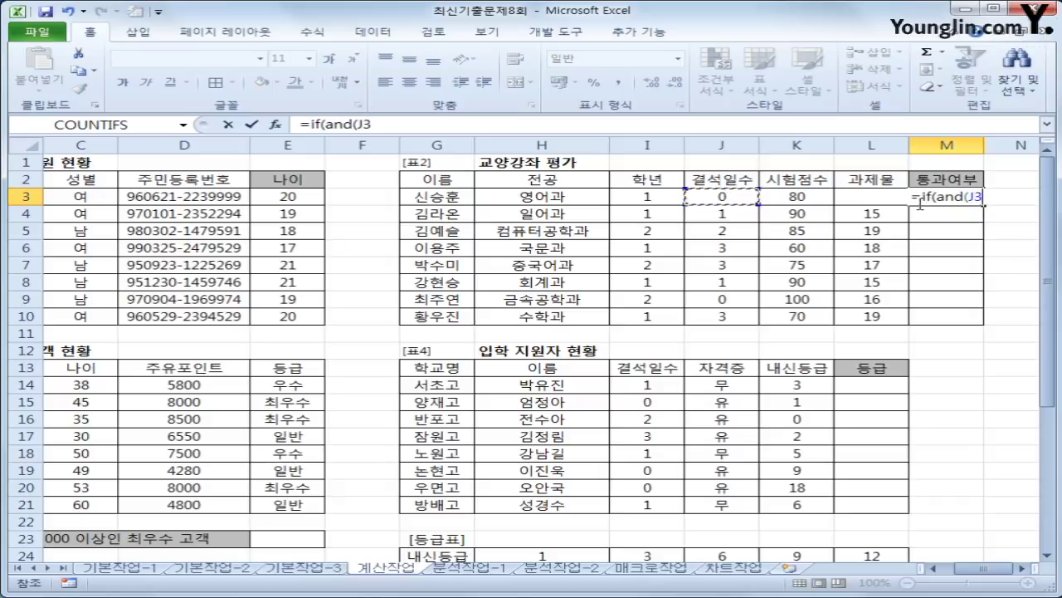
text(<)
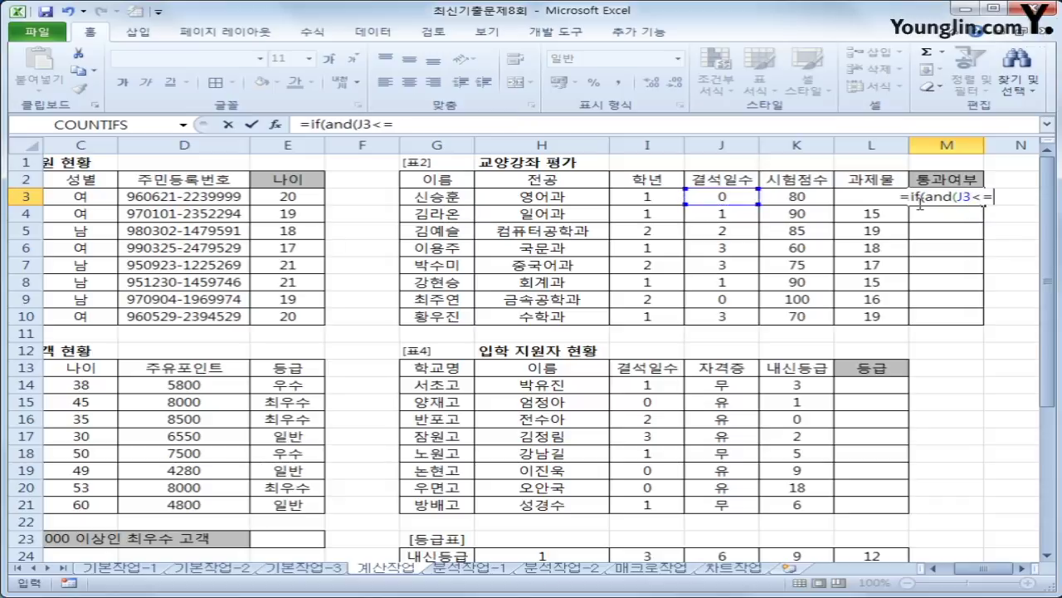
text(=2,)
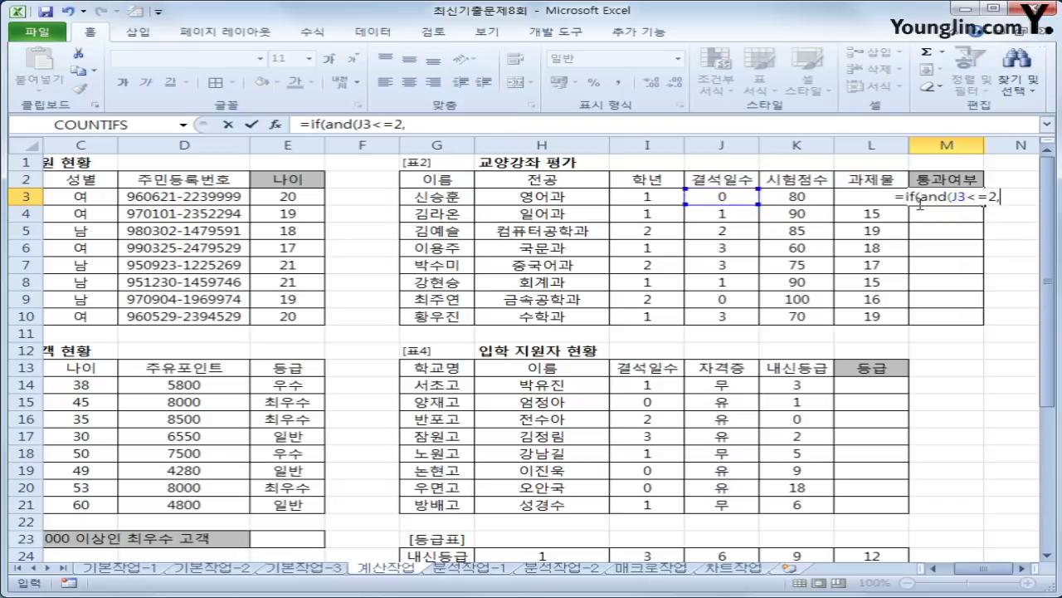
Open a nested OR function as the second AND condition, with K3>=80 as its first test
text(or()
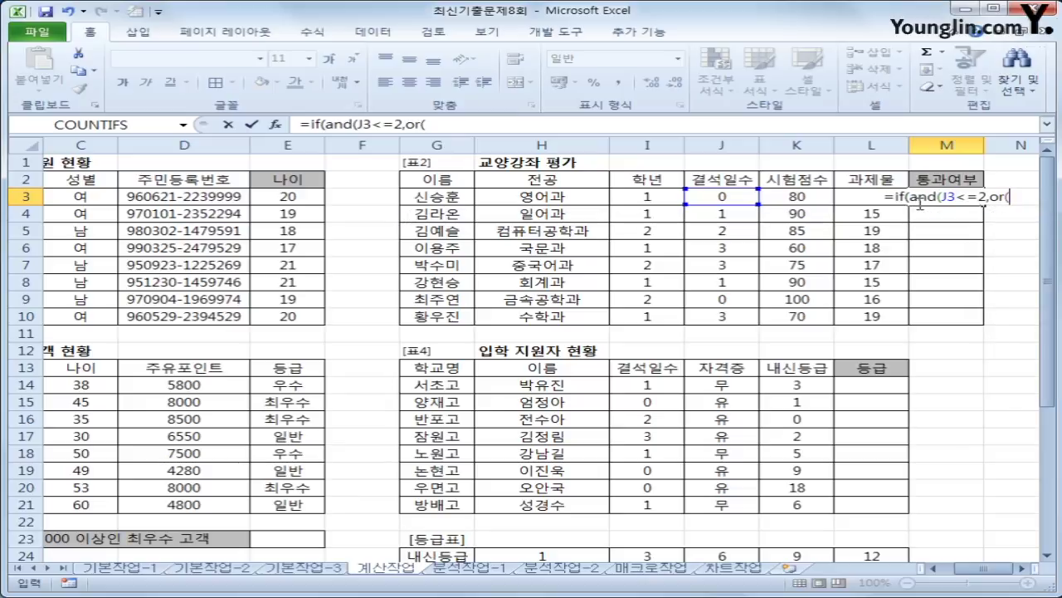
key(Left)
key(Left)
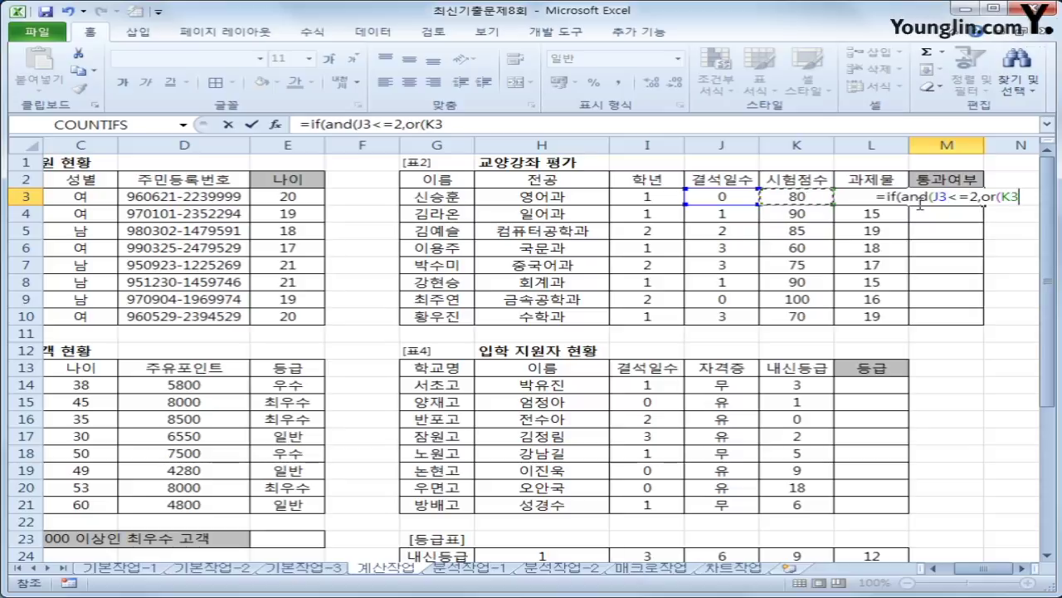
text(>=)
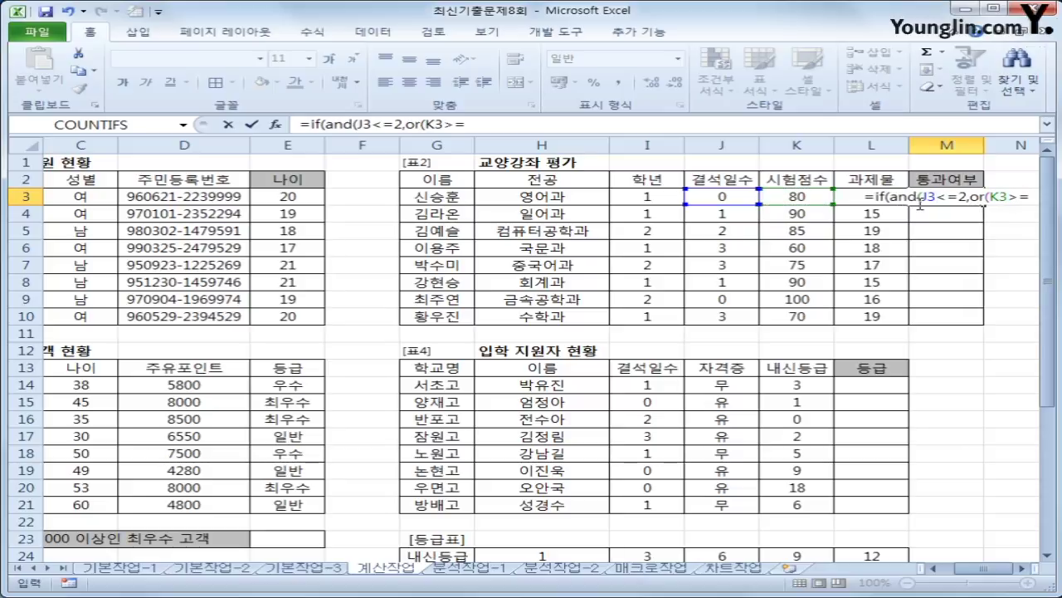
text(80,)
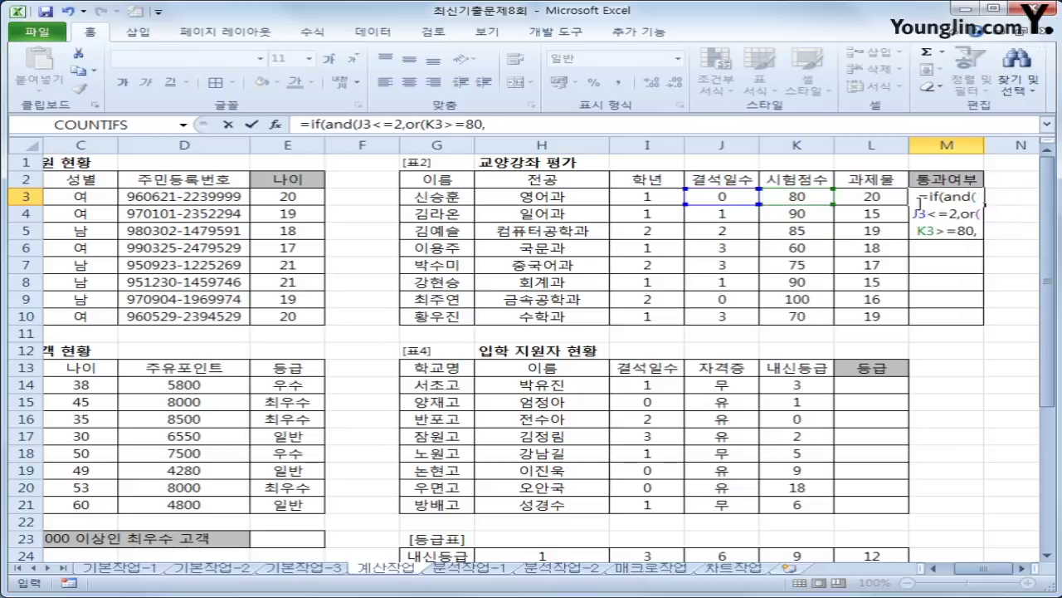
Add L3>=19 as the second OR test and close both the OR and AND functions
key(Left)
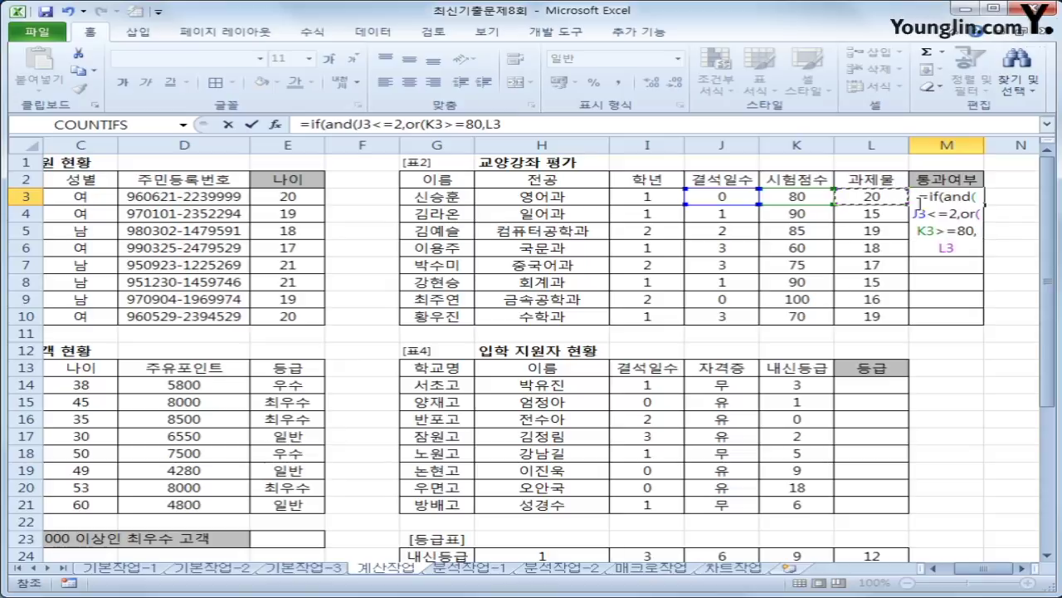
text(>=19)
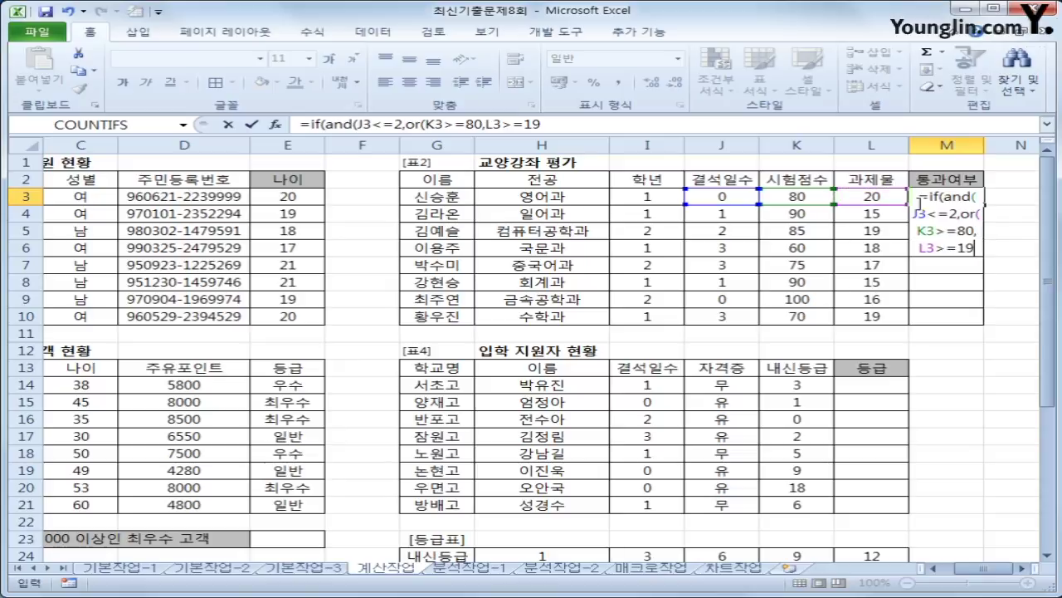
text())
click(567, 125)
click(567, 125)
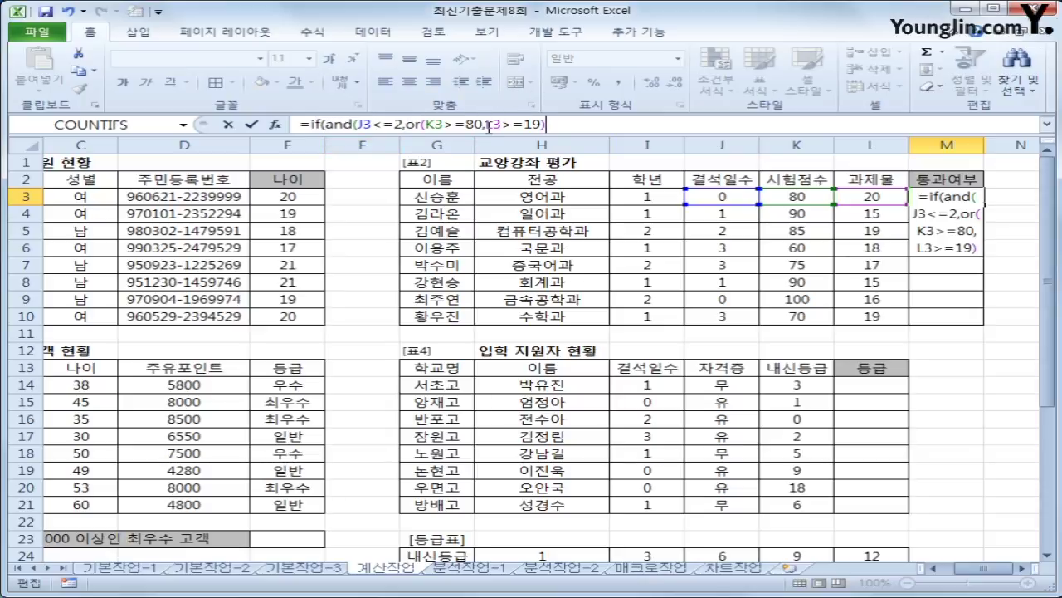
text())
text())
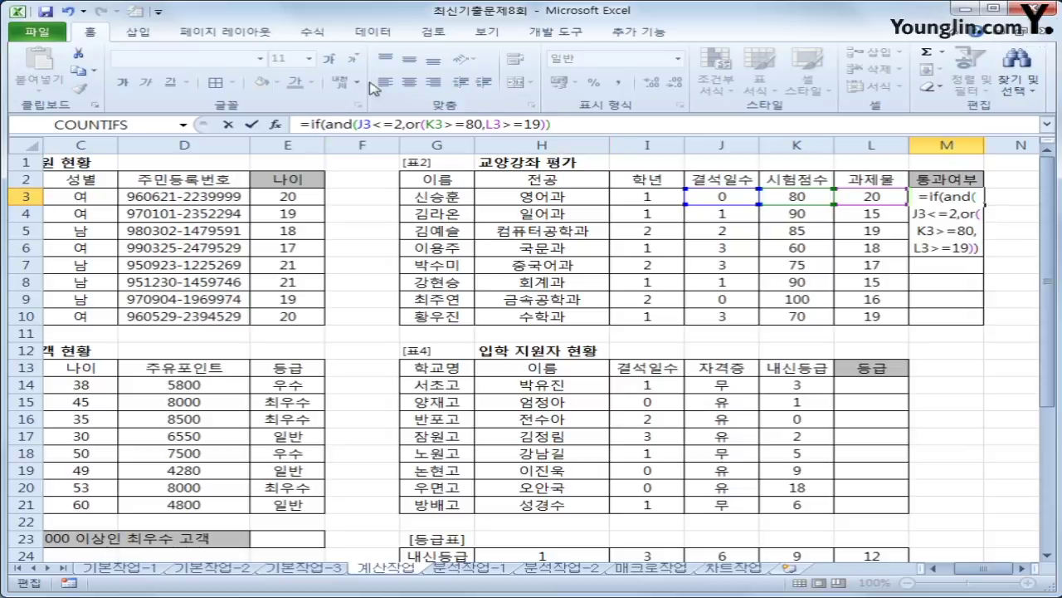
Complete the M3 formula with "통과" if true and "재시험" if false, and fill it down through M10
text(,)
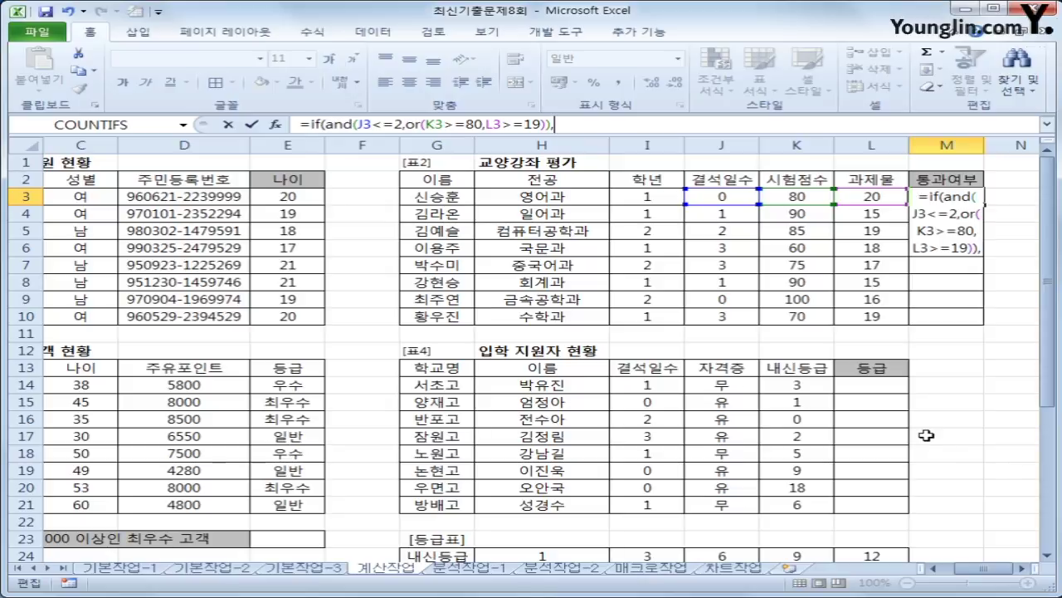
text("통과",")
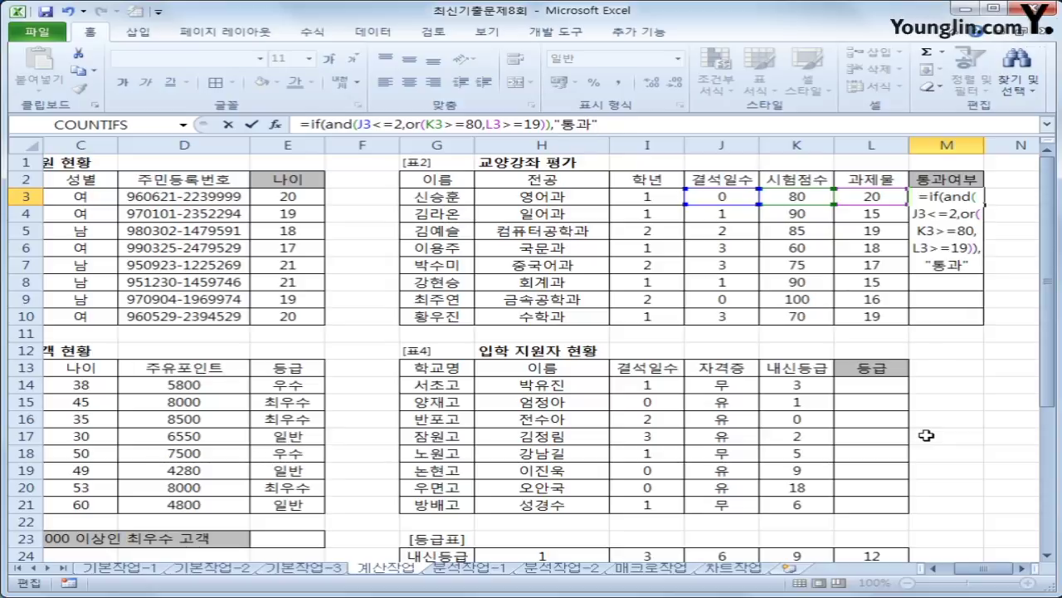
text(재시험")
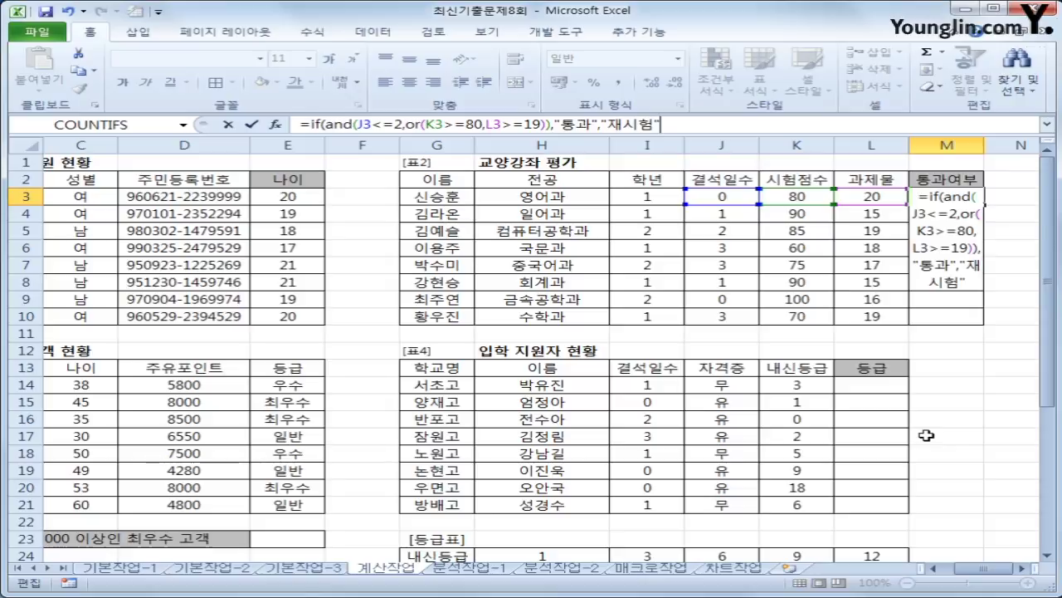
text())
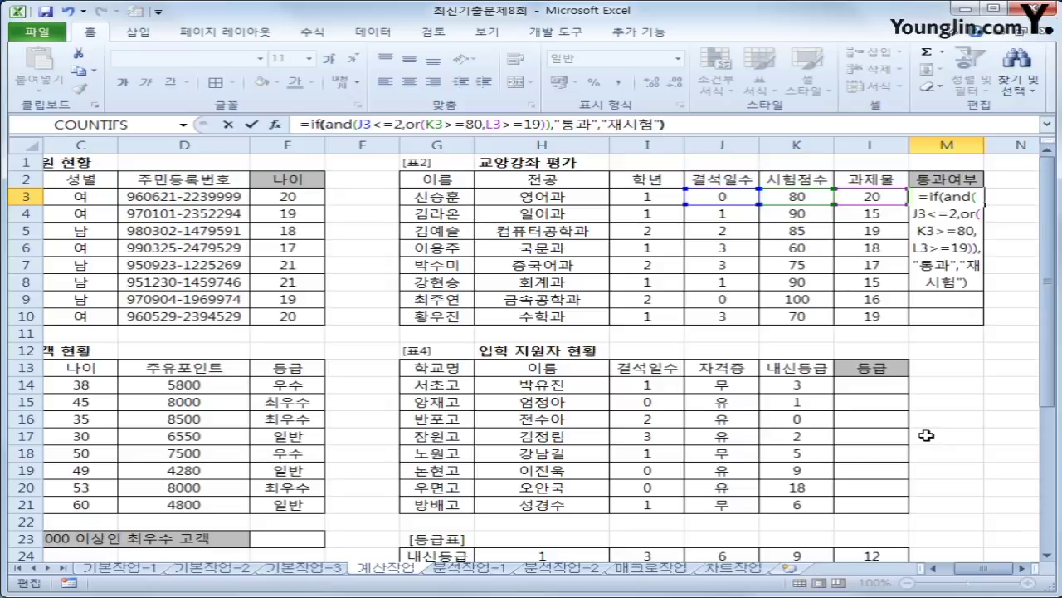
key(Return)
click(978, 198)
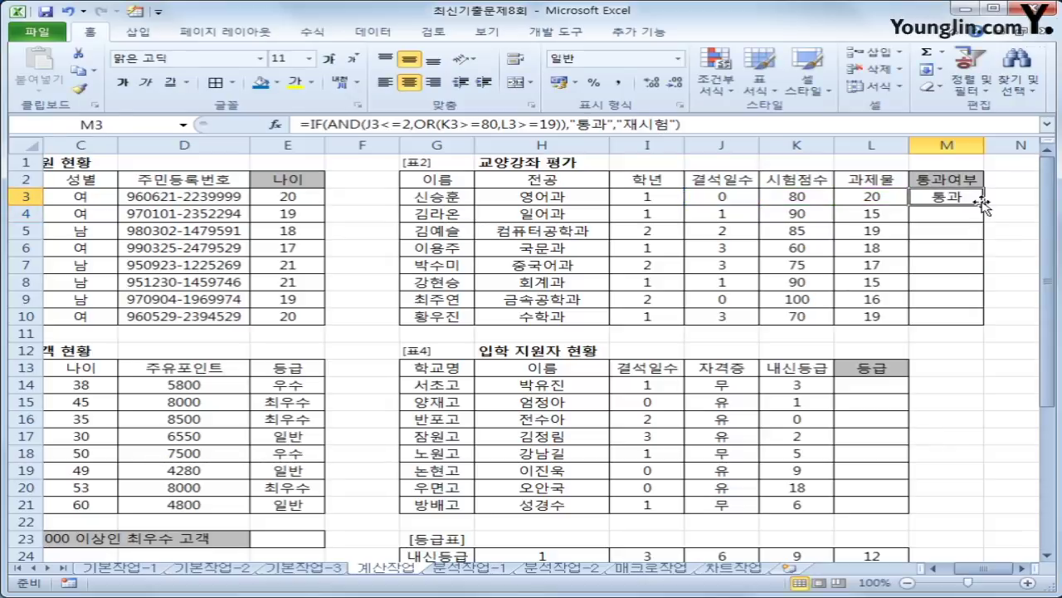
drag(984, 204, 963, 332)
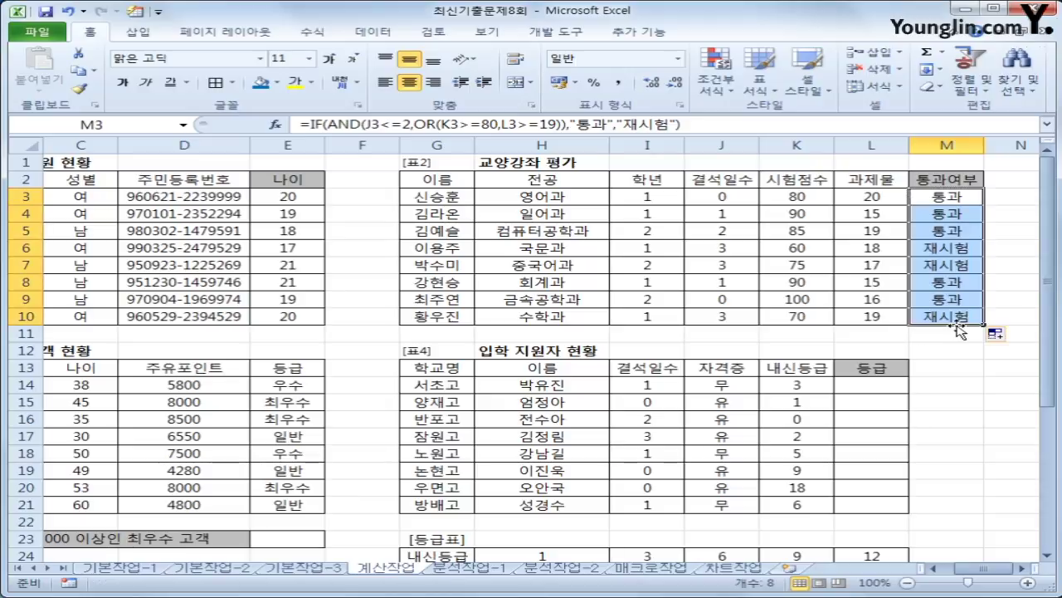
Insert the statistical function COUNTIFS in E23 for the 최우수 customers of 표3 with 7,000 or more 주유포인트
drag(969, 571, 954, 571)
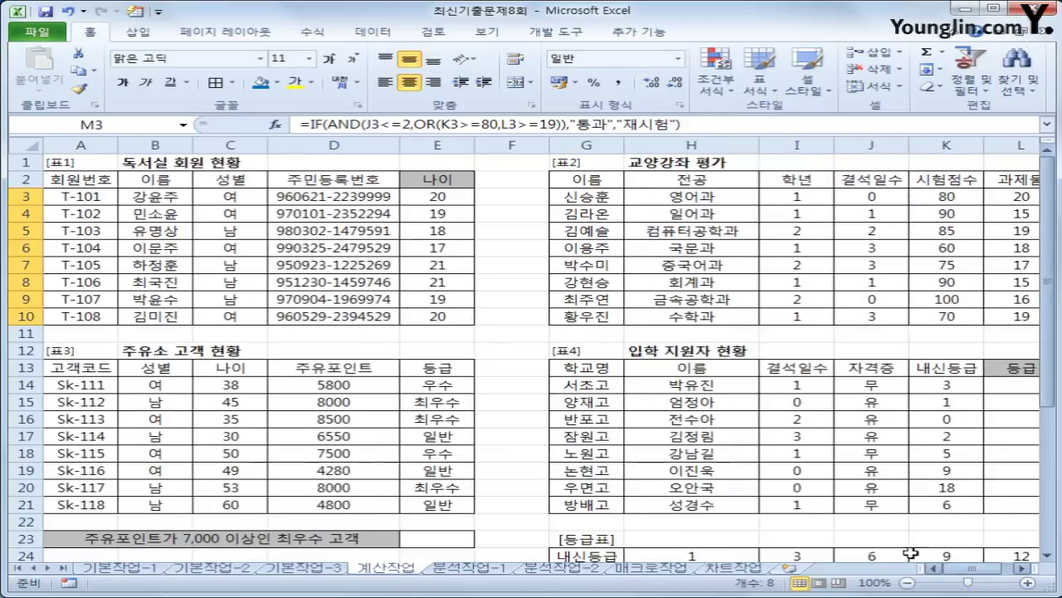
scroll(462, 440, down, 1)
scroll(463, 440, down, 2)
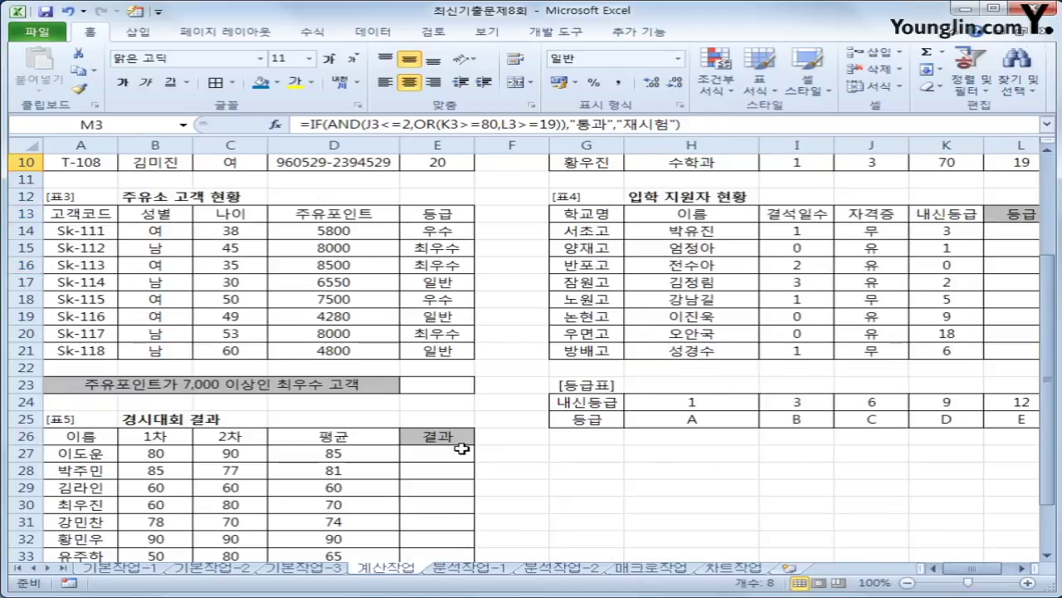
click(1048, 554)
click(1048, 554)
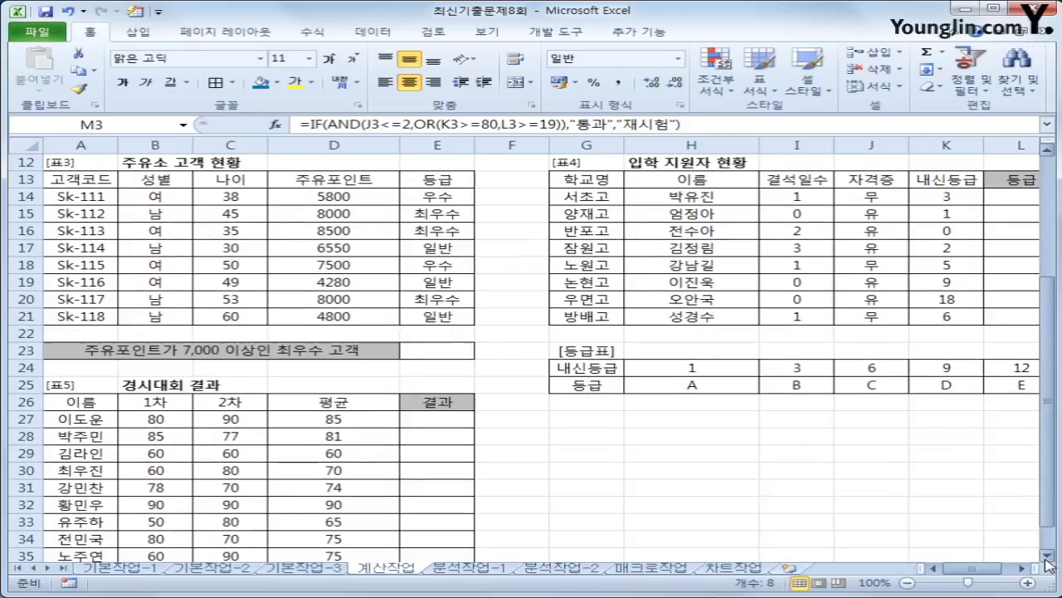
click(451, 355)
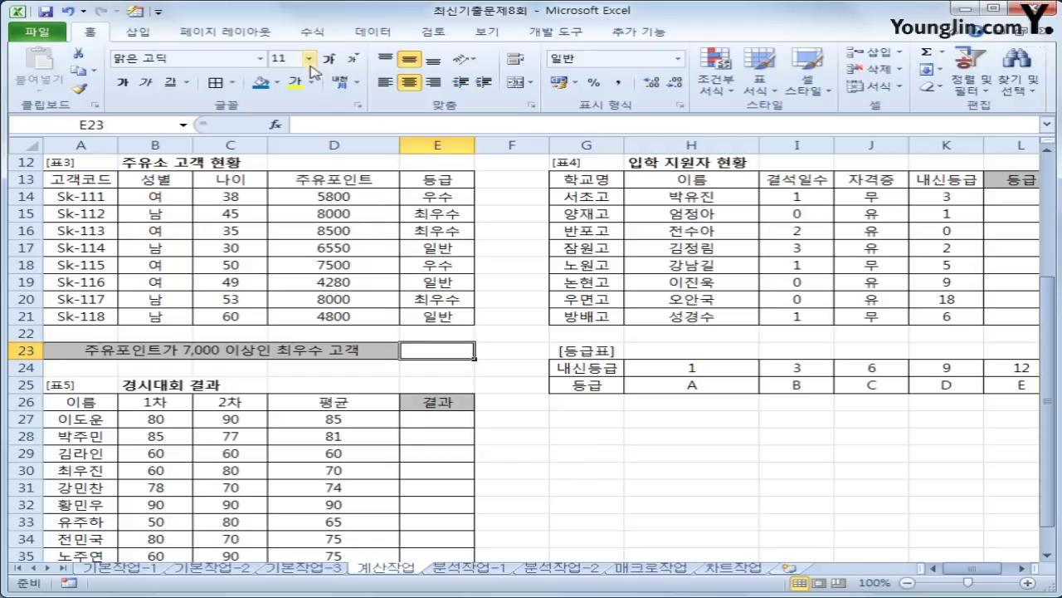
click(325, 38)
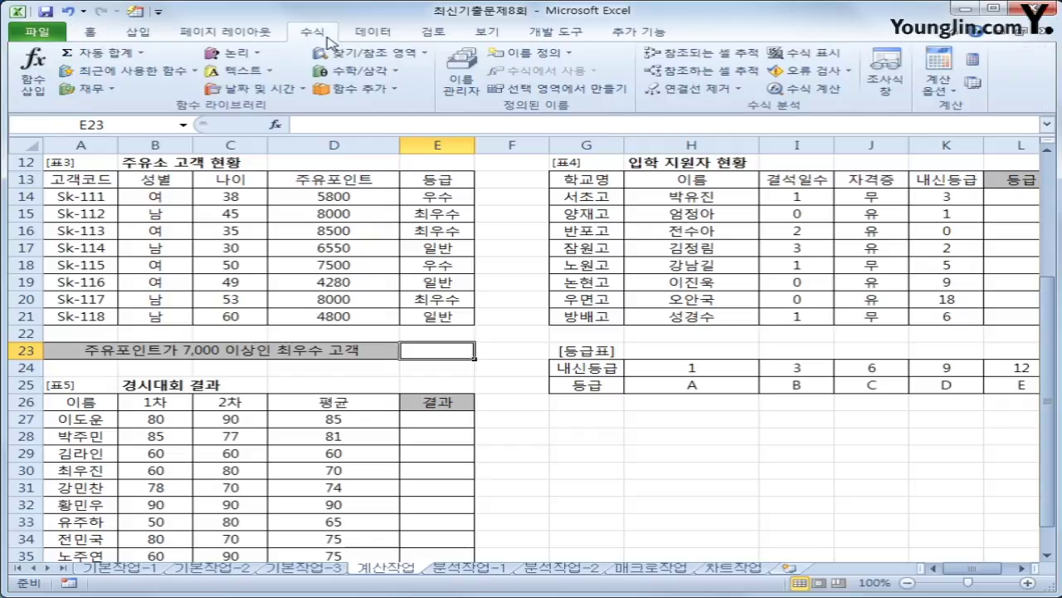
click(352, 88)
mouse_move(349, 106)
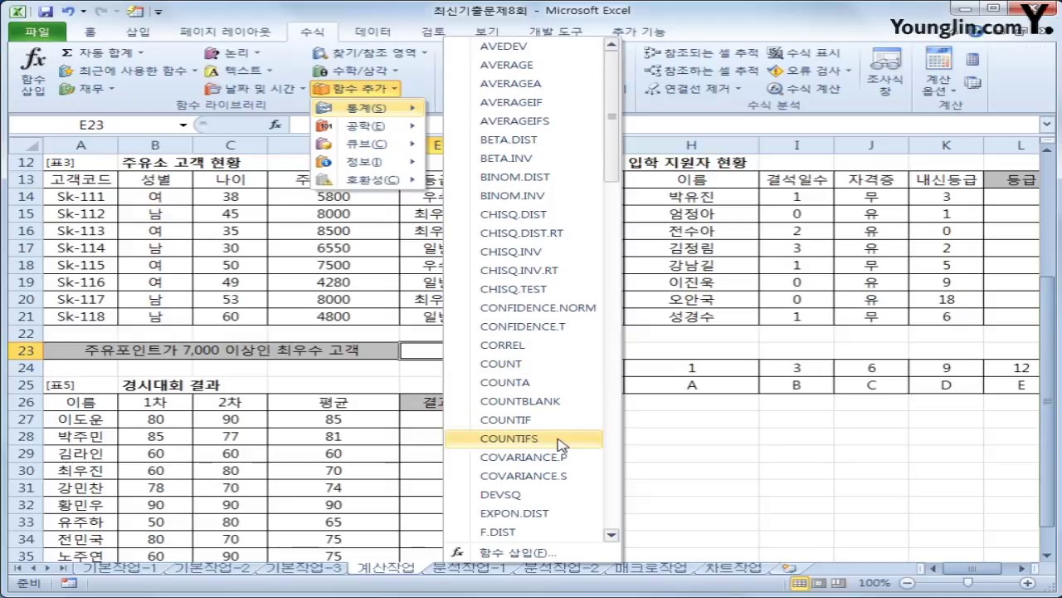
click(498, 438)
drag(791, 265, 571, 89)
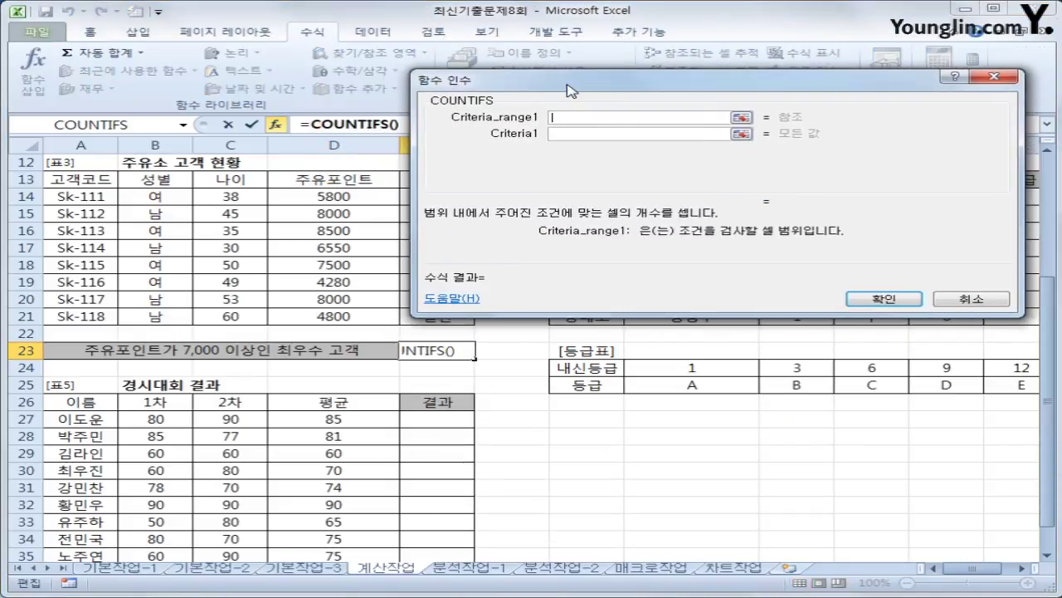
Set the first COUNTIFS condition to the 주유포인트 range D14:D21 with the criterion >=7000
drag(332, 198, 337, 308)
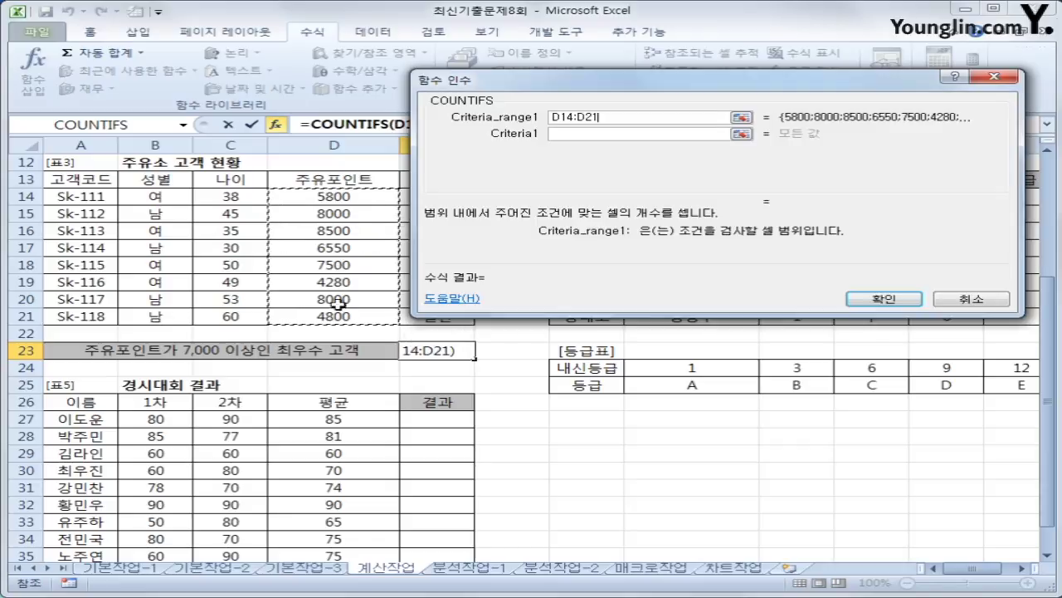
click(612, 134)
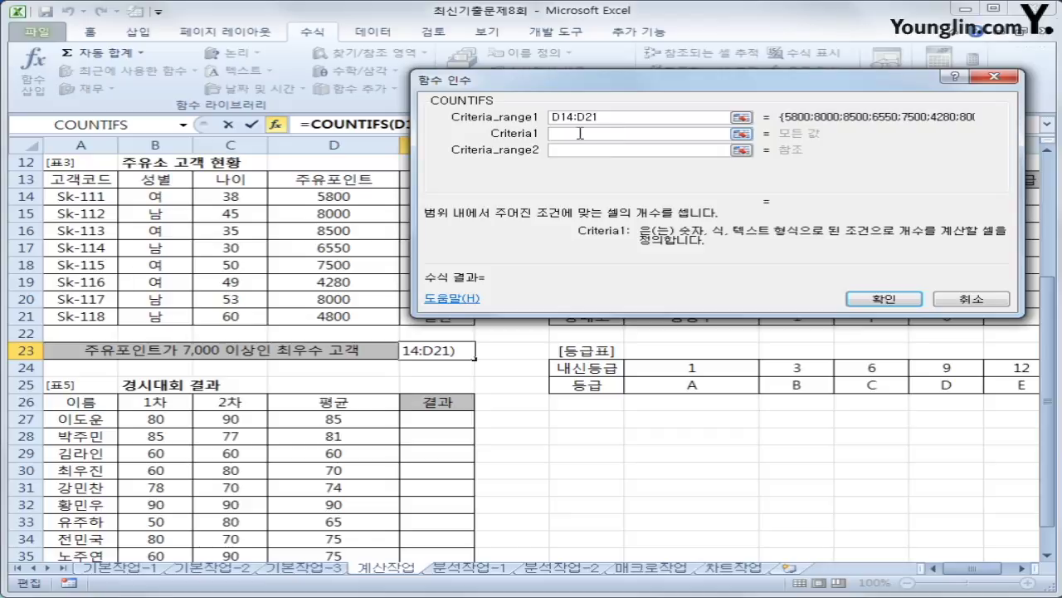
text(>=)
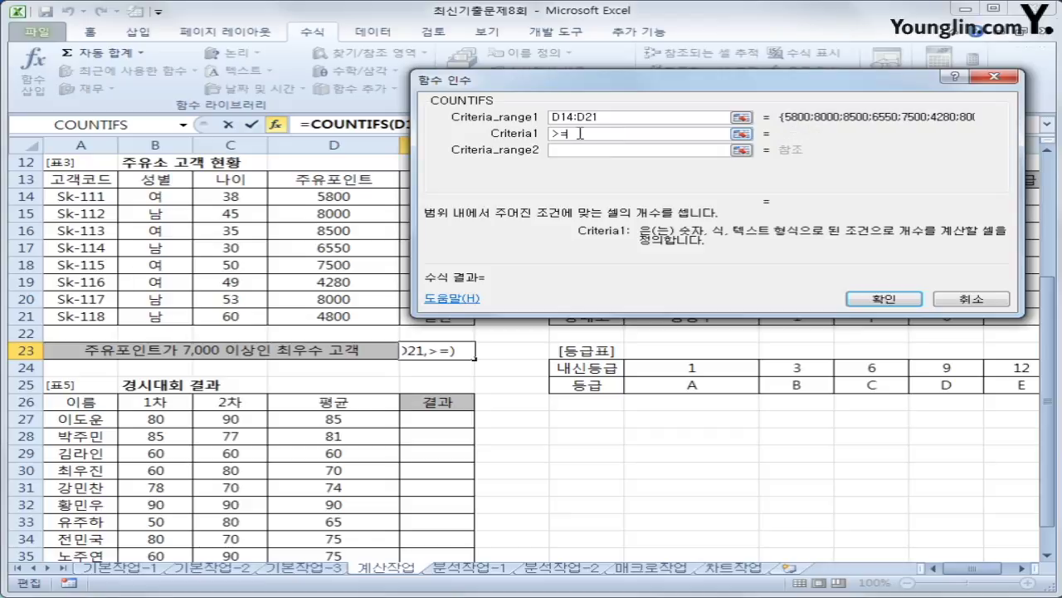
text(7000)
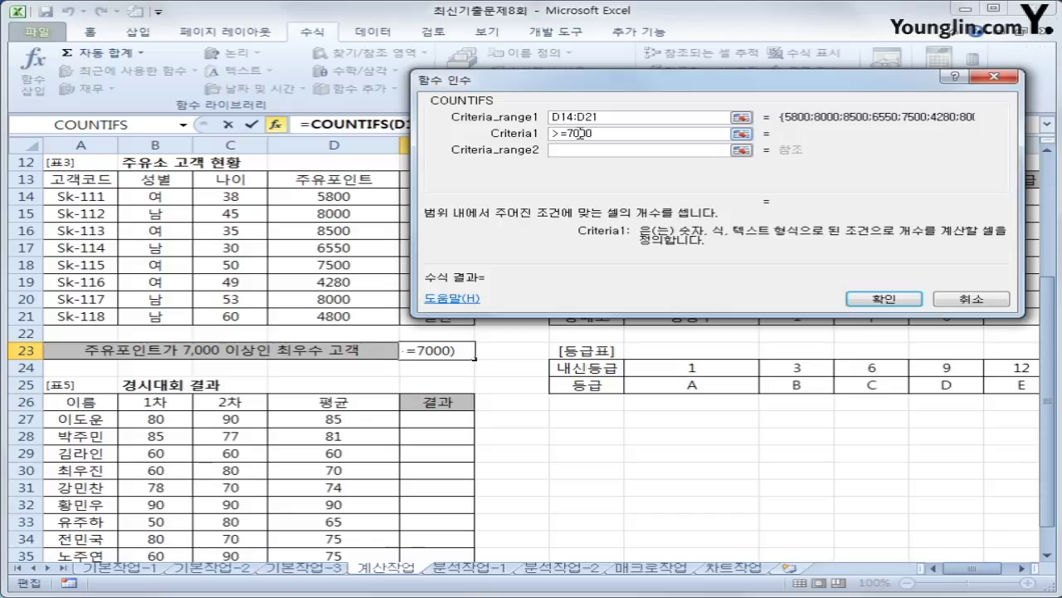
Set the second COUNTIFS condition to the 등급 range E14:E21 with the criterion "최우수", and enter the function in E23
click(572, 149)
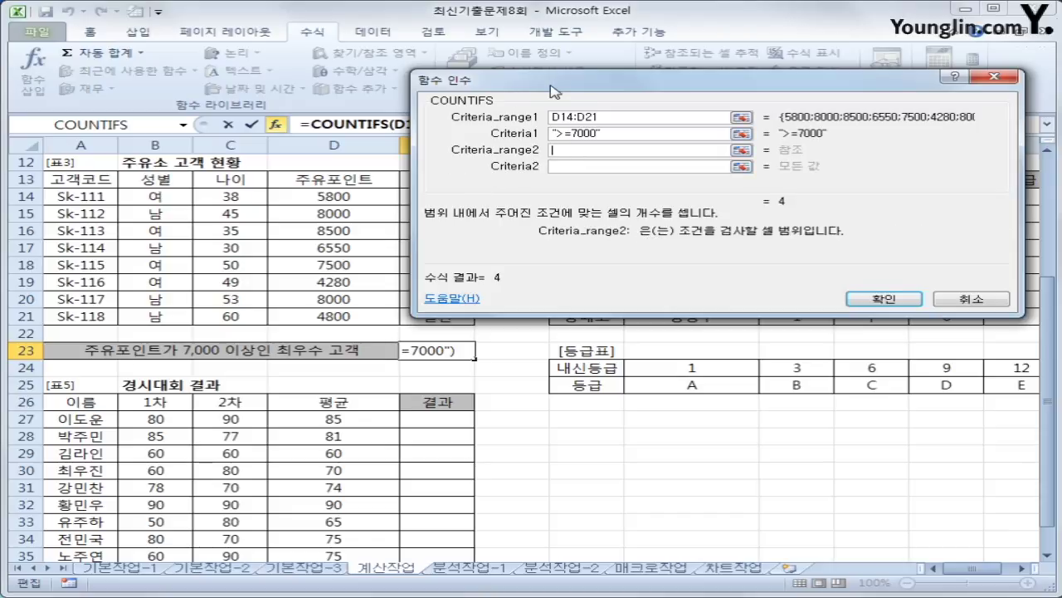
drag(552, 88, 606, 93)
drag(422, 197, 415, 316)
drag(415, 312, 415, 309)
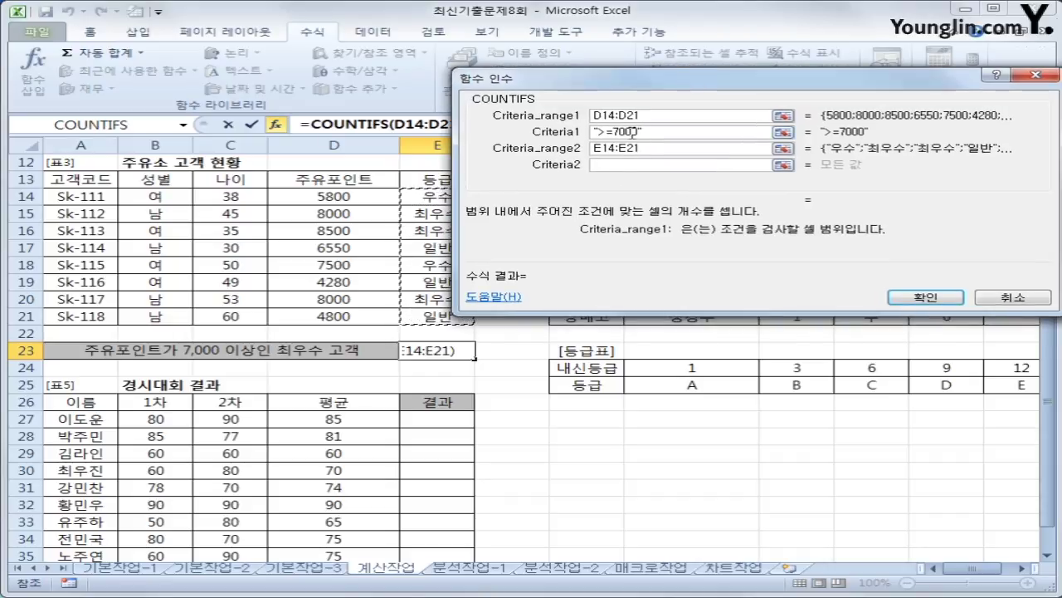
click(630, 164)
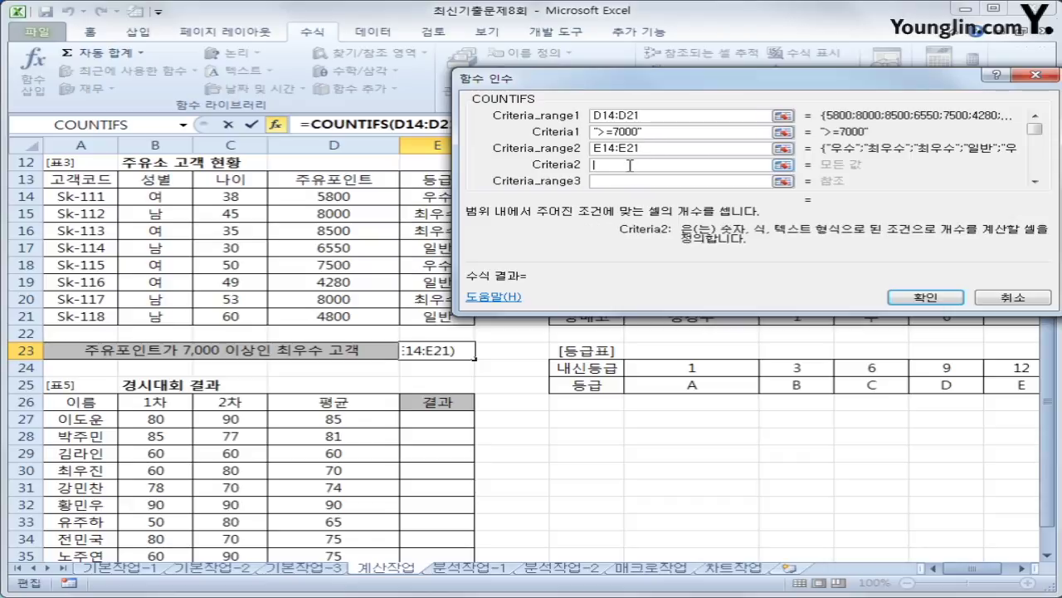
text(최우수)
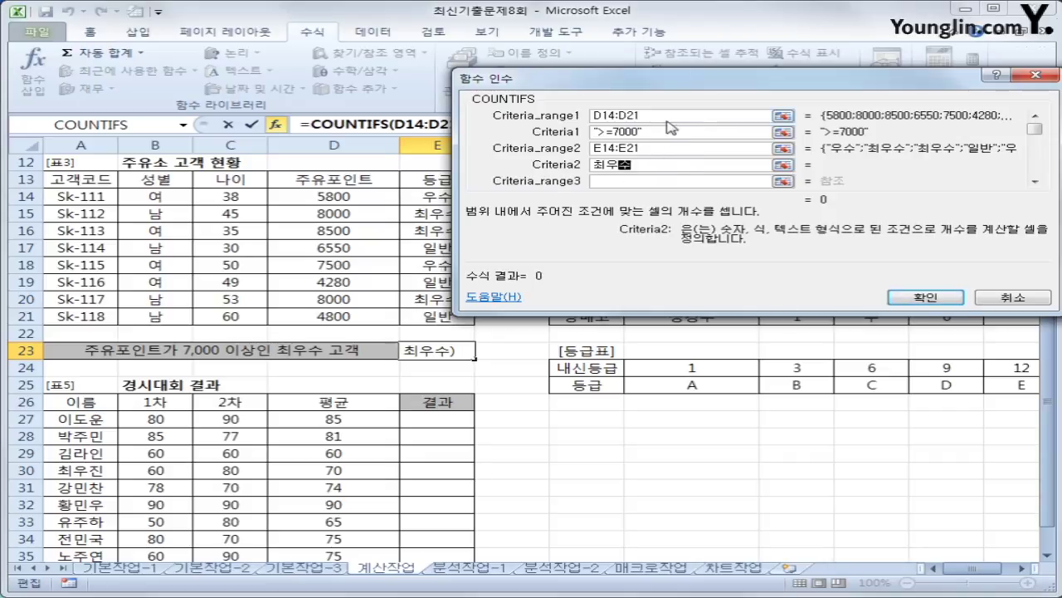
click(671, 147)
click(667, 164)
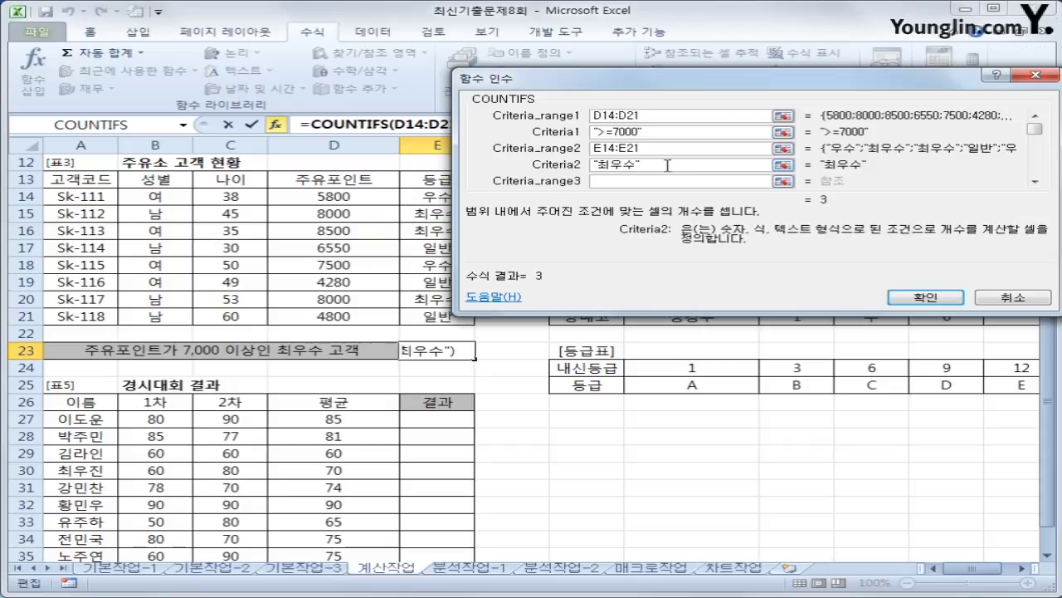
click(925, 298)
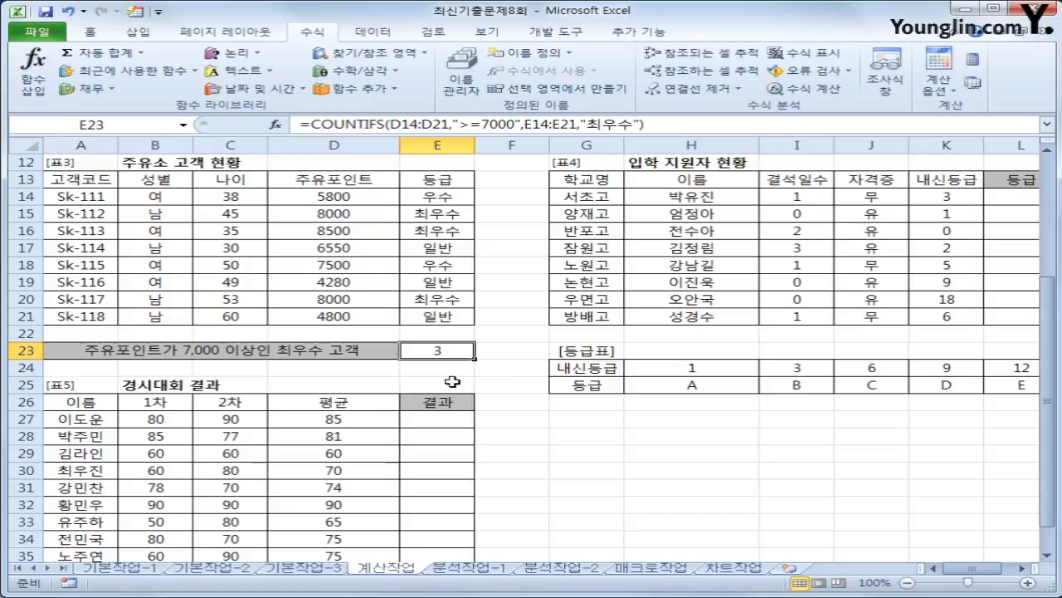
Append &"명" to the end of the COUNTIFS formula in E23
double_click(448, 351)
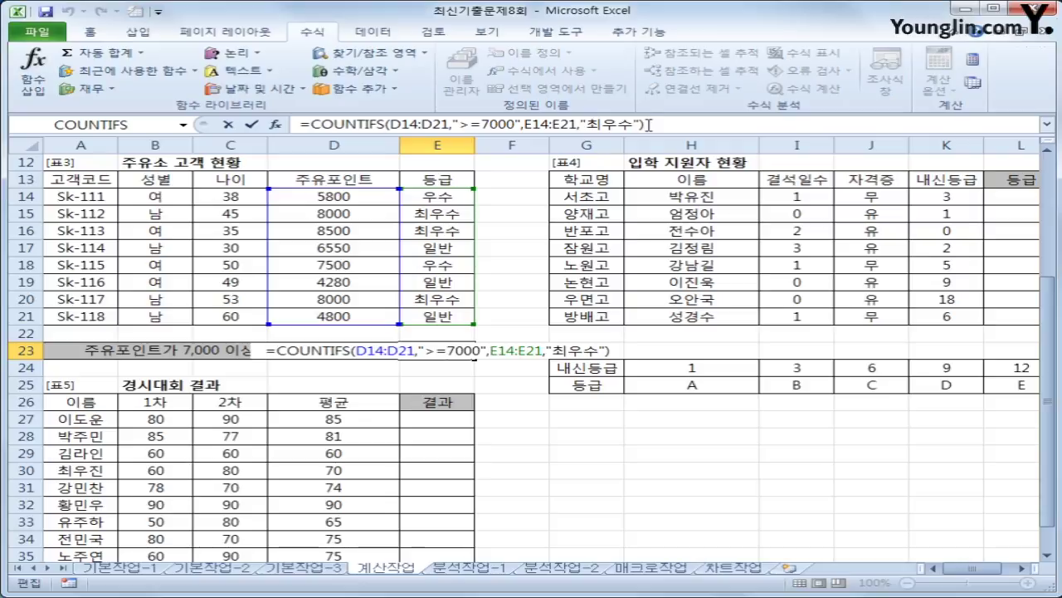
text(&)
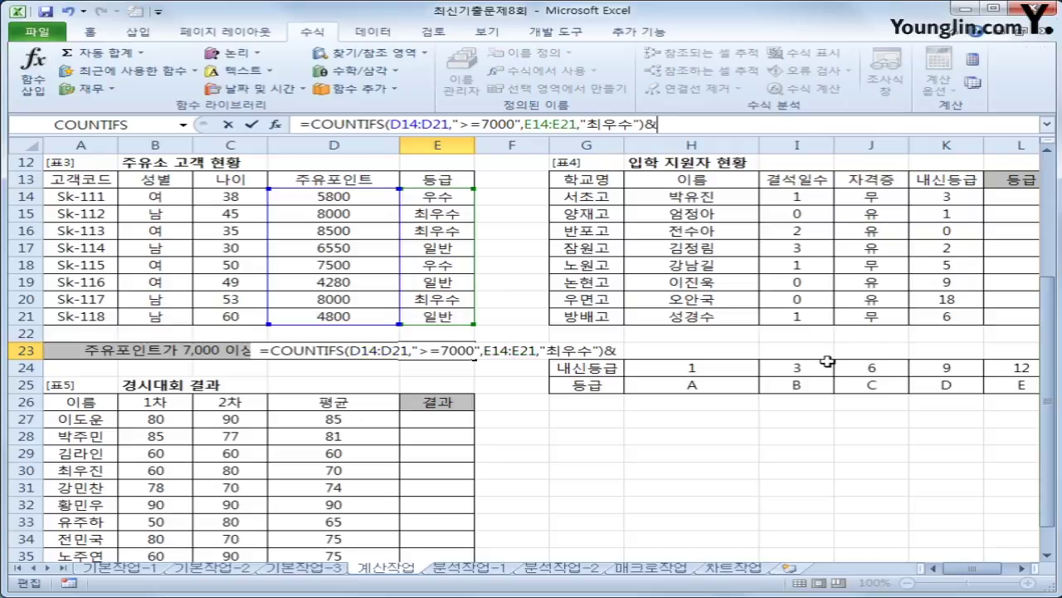
text("au)
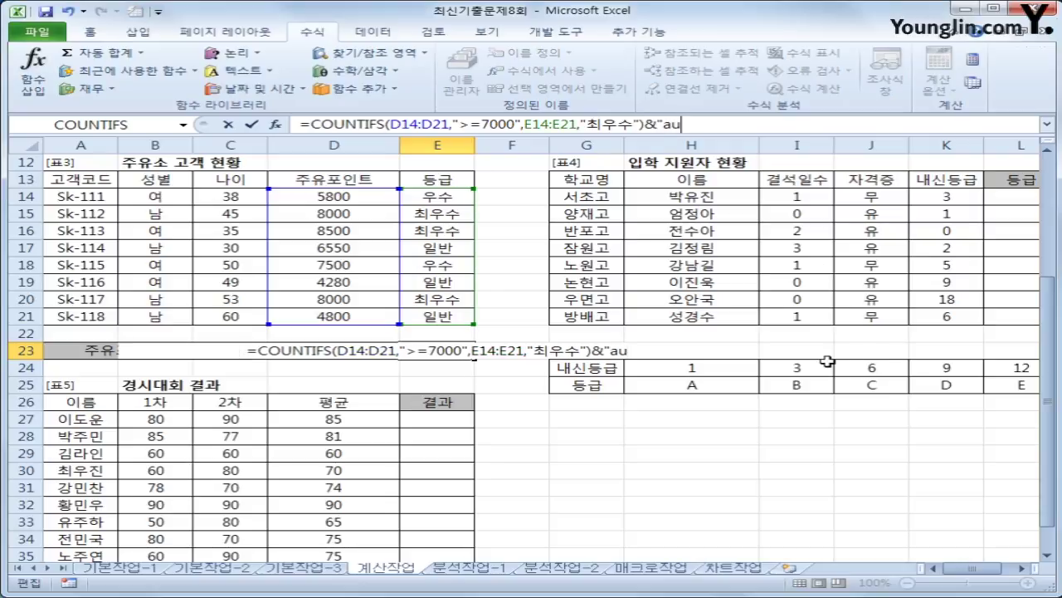
text(명")
key(Return)
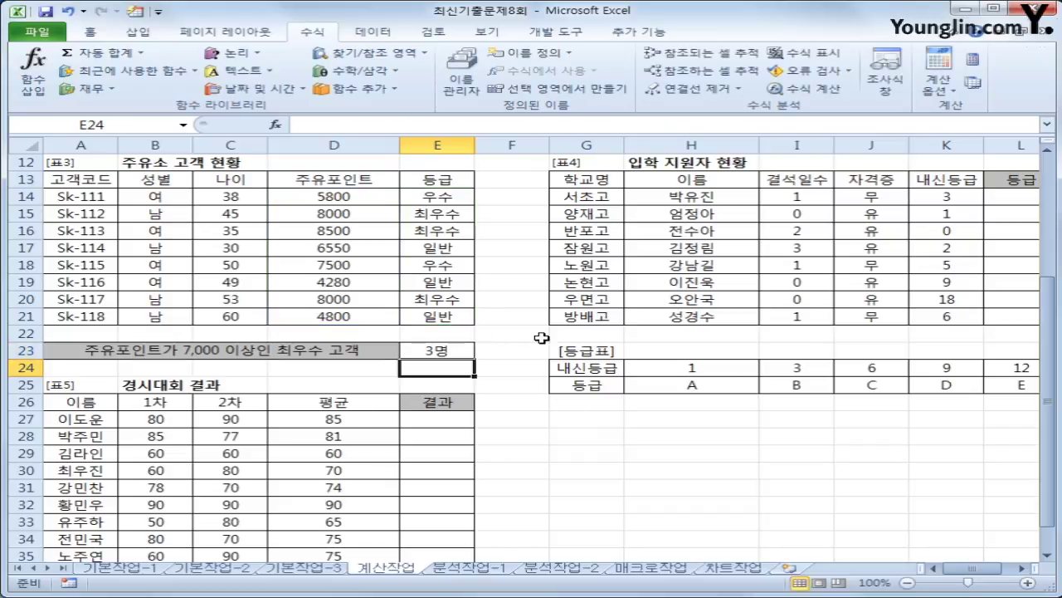
Insert the lookup function HLOOKUP in L14, the first 등급 cell of 표4
click(1022, 569)
click(1021, 569)
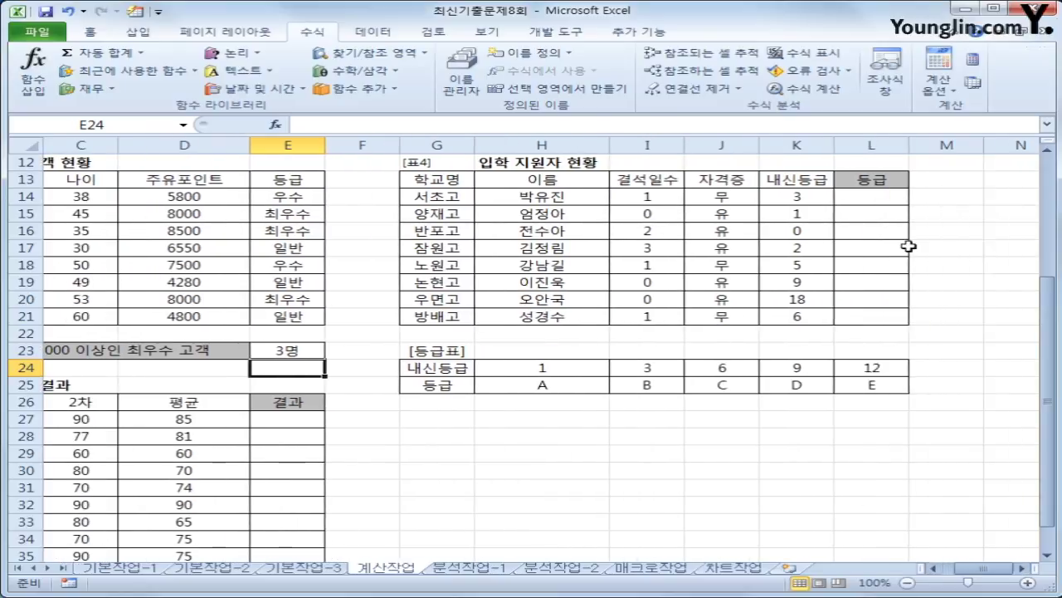
click(873, 199)
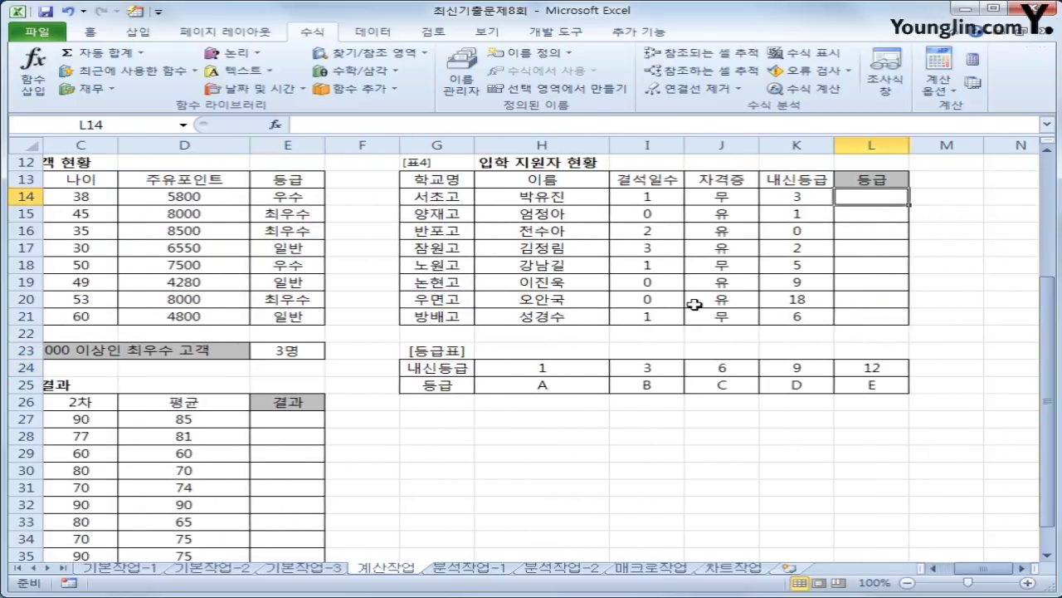
drag(507, 364, 873, 385)
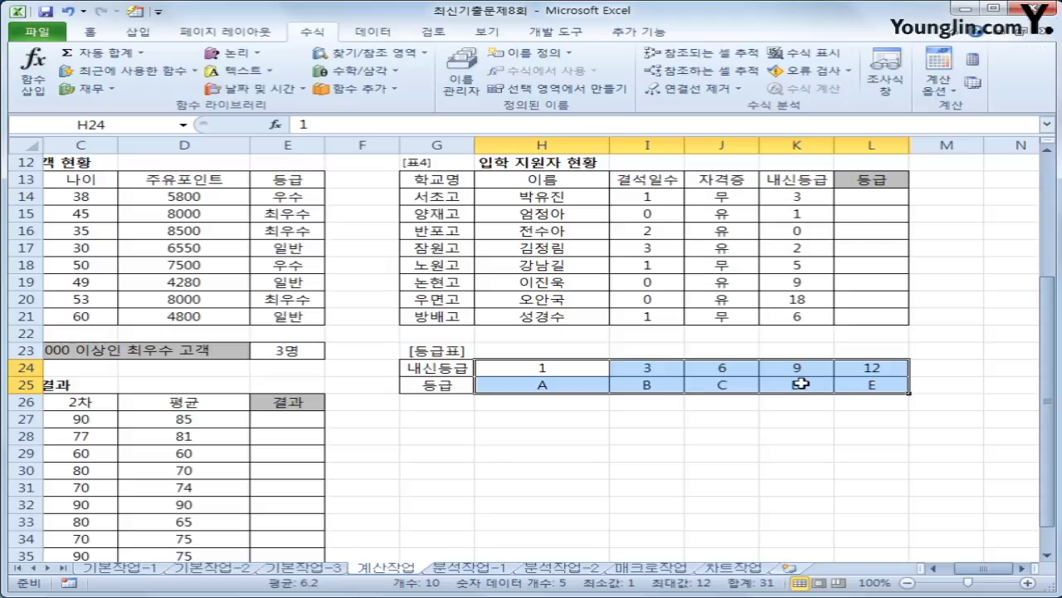
click(877, 200)
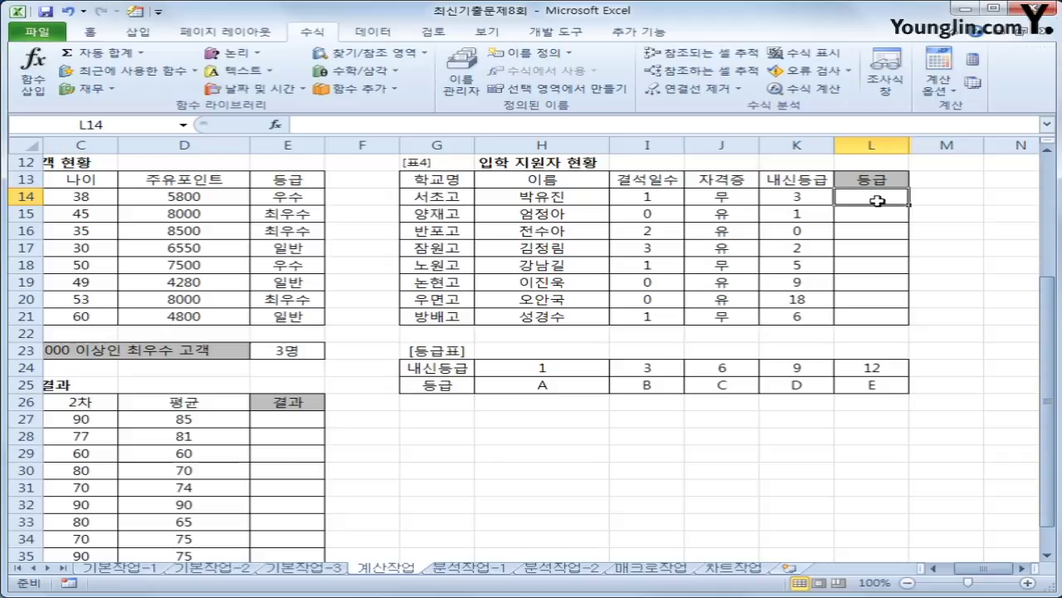
click(355, 53)
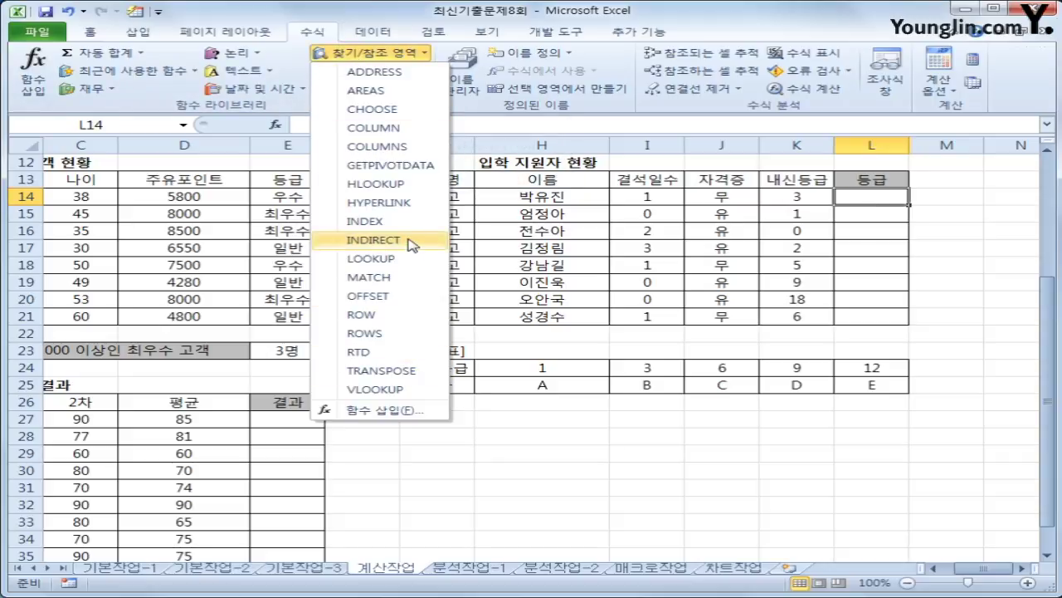
click(412, 183)
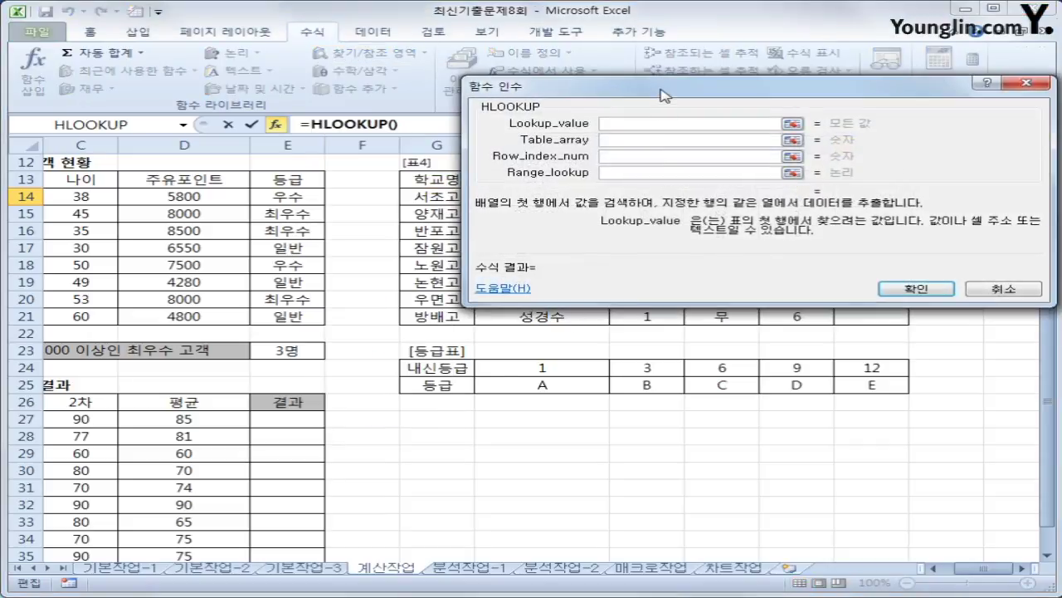
drag(664, 94, 292, 52)
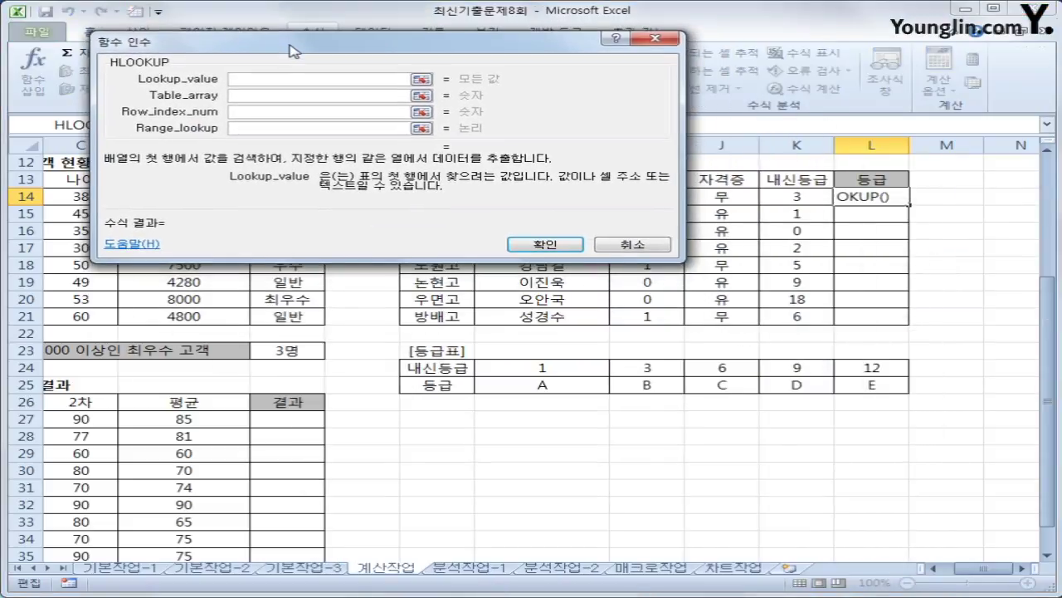
Set the HLOOKUP lookup value to K14 and its table array to the absolute 등급표 range $H$24:$L$25
click(801, 197)
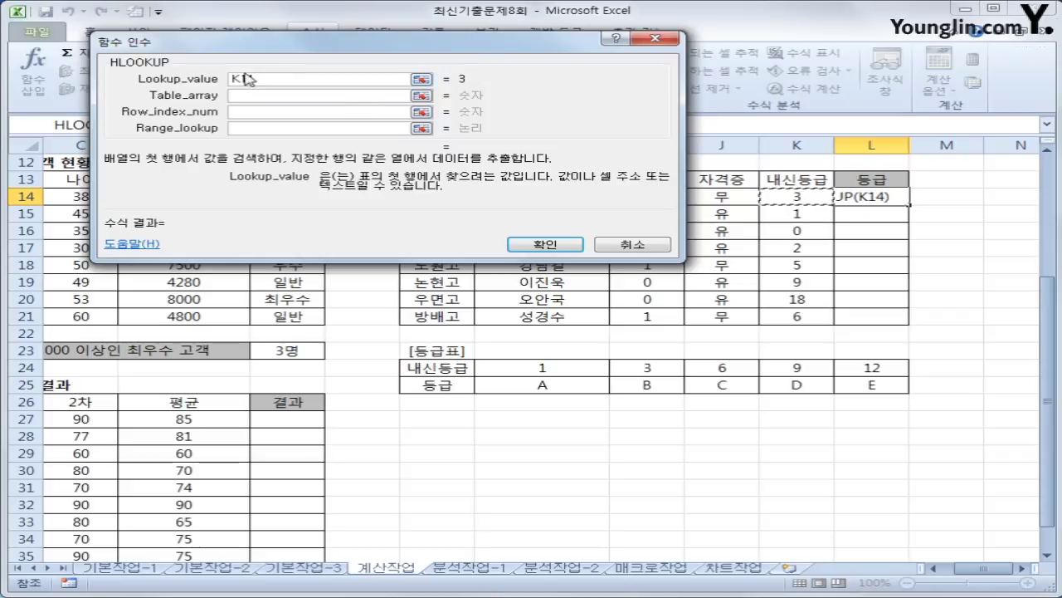
click(286, 94)
drag(550, 365, 848, 379)
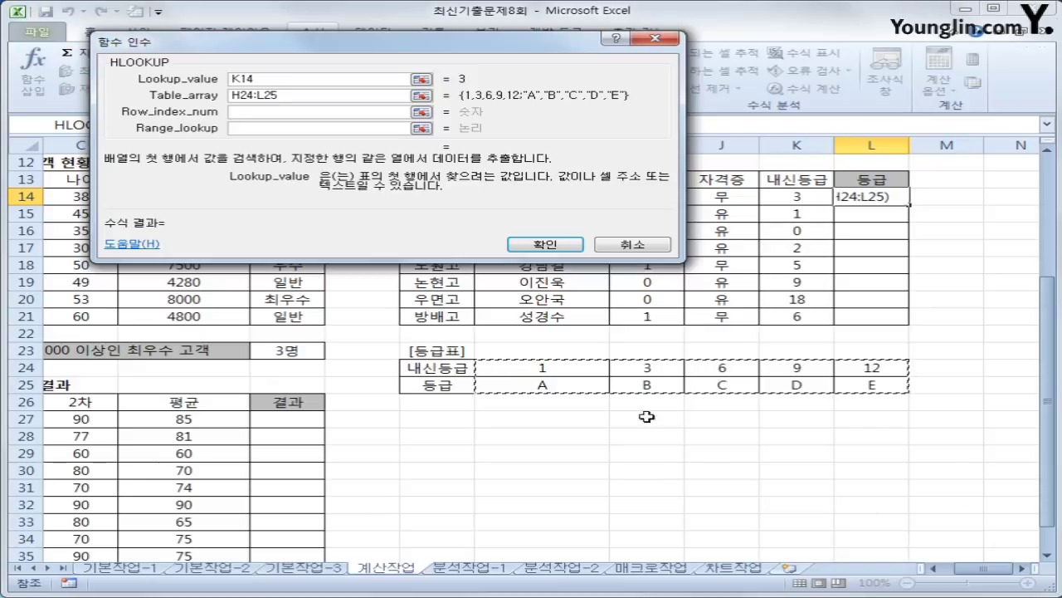
key(F4)
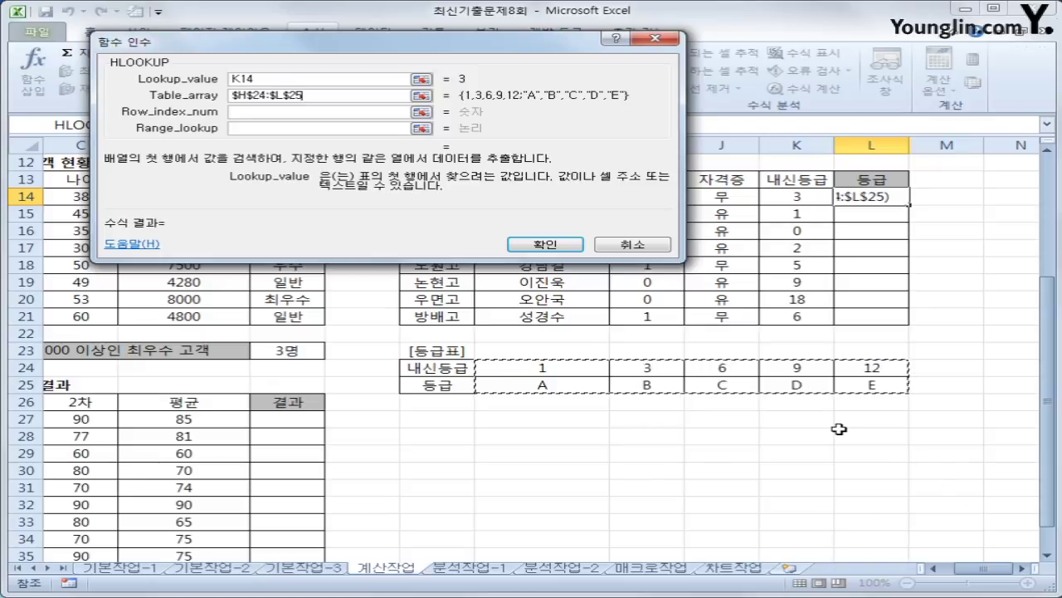
Set the HLOOKUP row index to 2 with Range_lookup left empty, and fill the formula down from L14 through L21
click(319, 112)
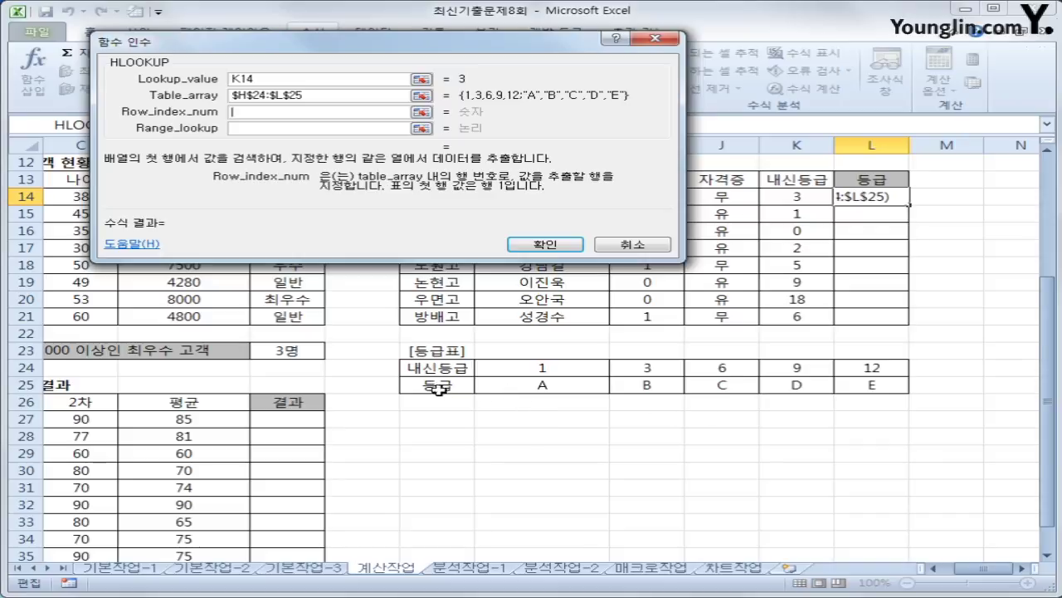
text(2)
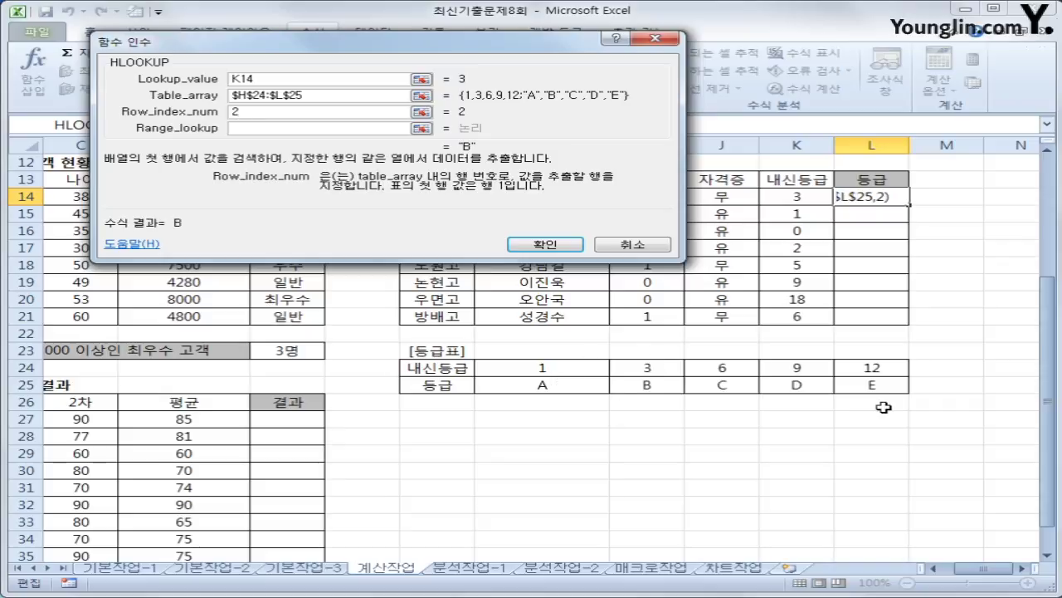
click(257, 131)
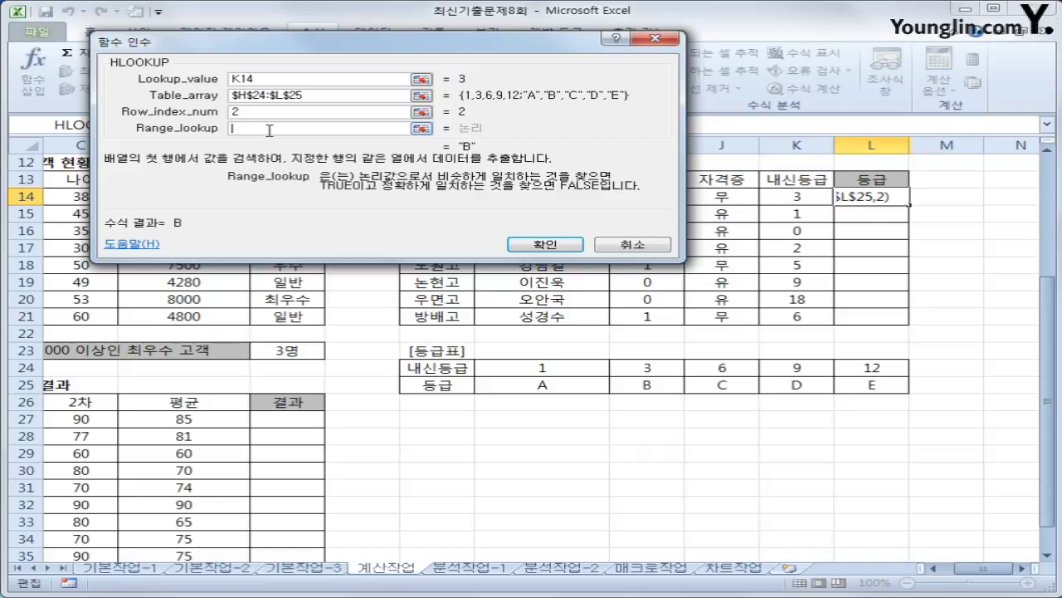
click(545, 244)
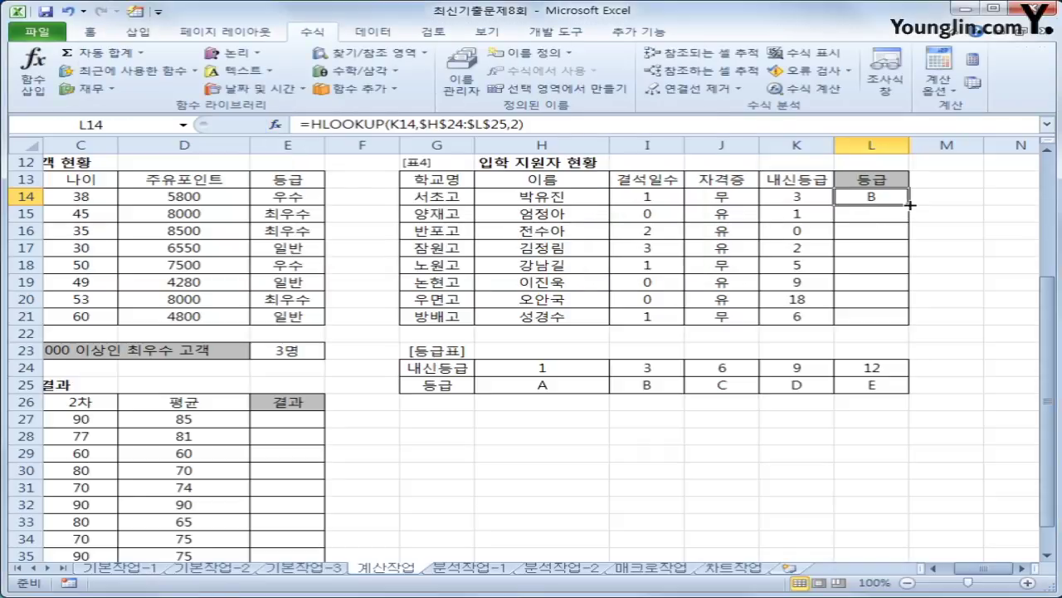
drag(913, 205, 889, 320)
click(868, 212)
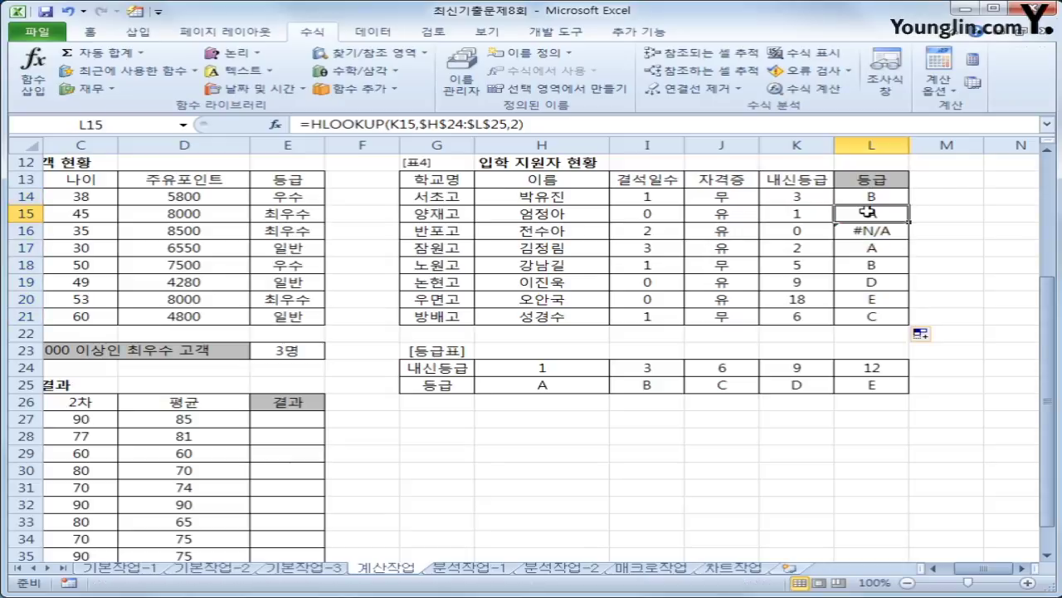
click(861, 313)
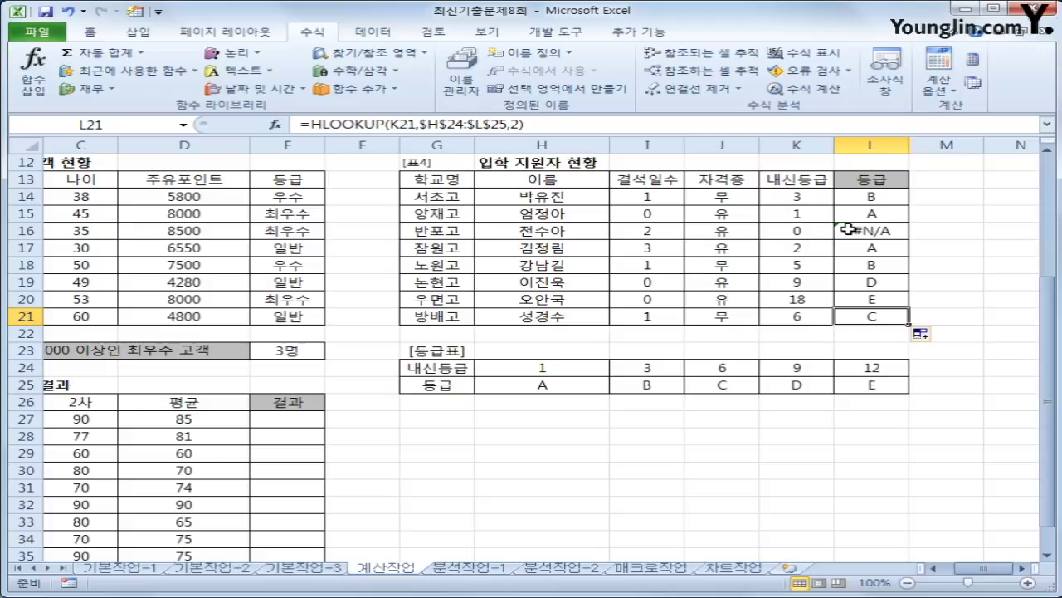
click(848, 230)
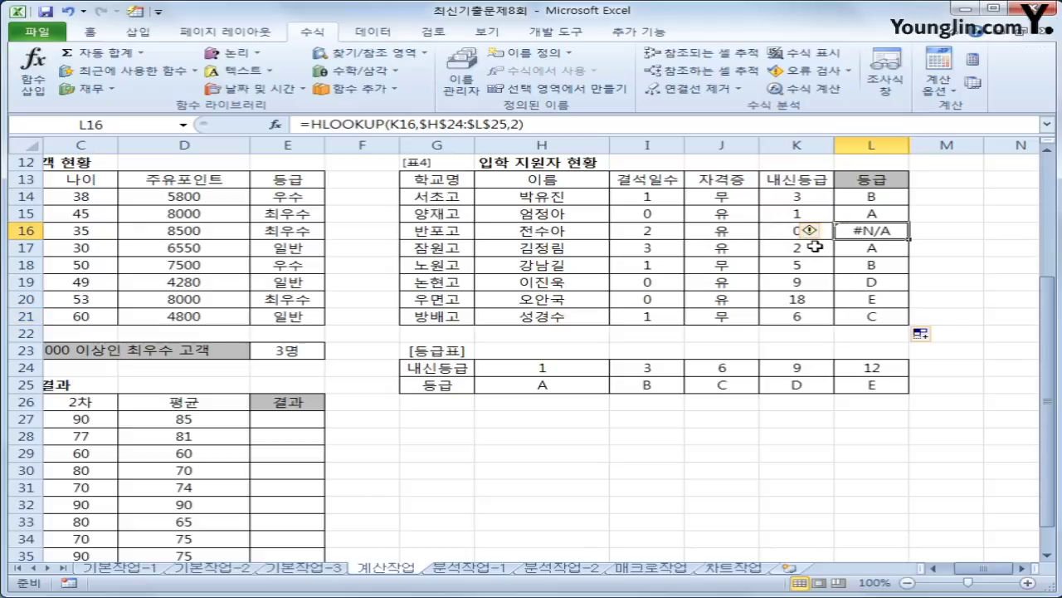
Wrap the HLOOKUP formula in L14, the first 등급 cell of 표4, in an IFERROR function
click(852, 203)
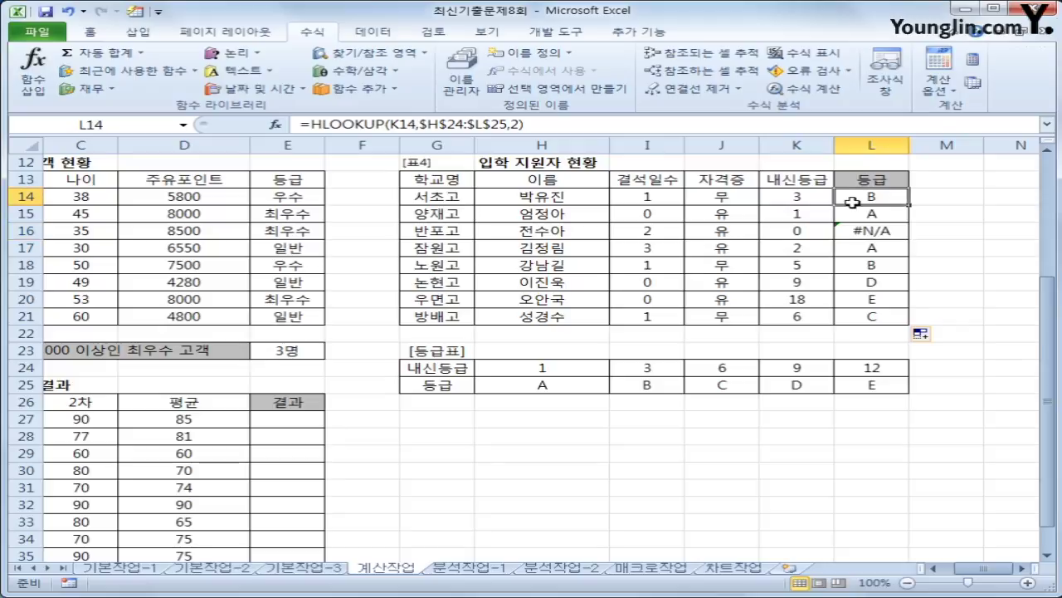
click(878, 231)
click(878, 196)
click(320, 131)
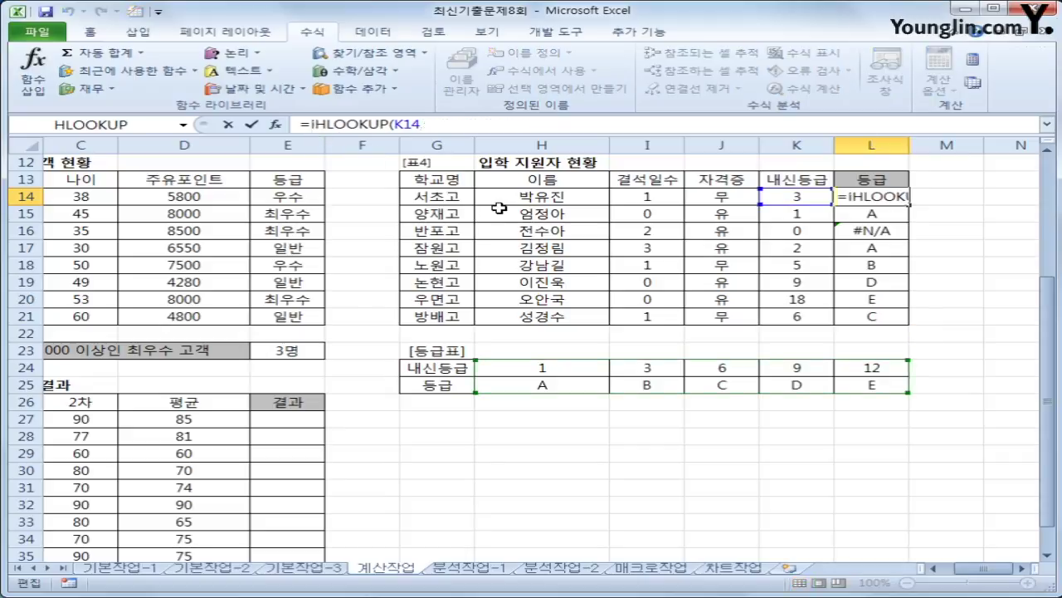
text(if)
key(Down)
key(Tab)
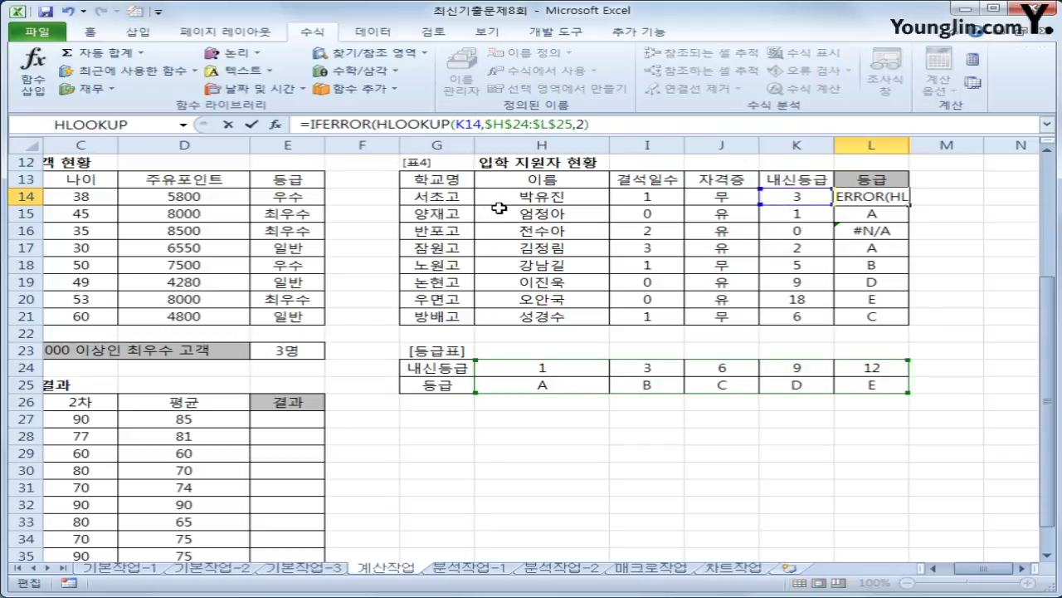
Set the IFERROR fallback in L14 to "등급오류" and fill the formula down through L21
click(608, 121)
text(,")
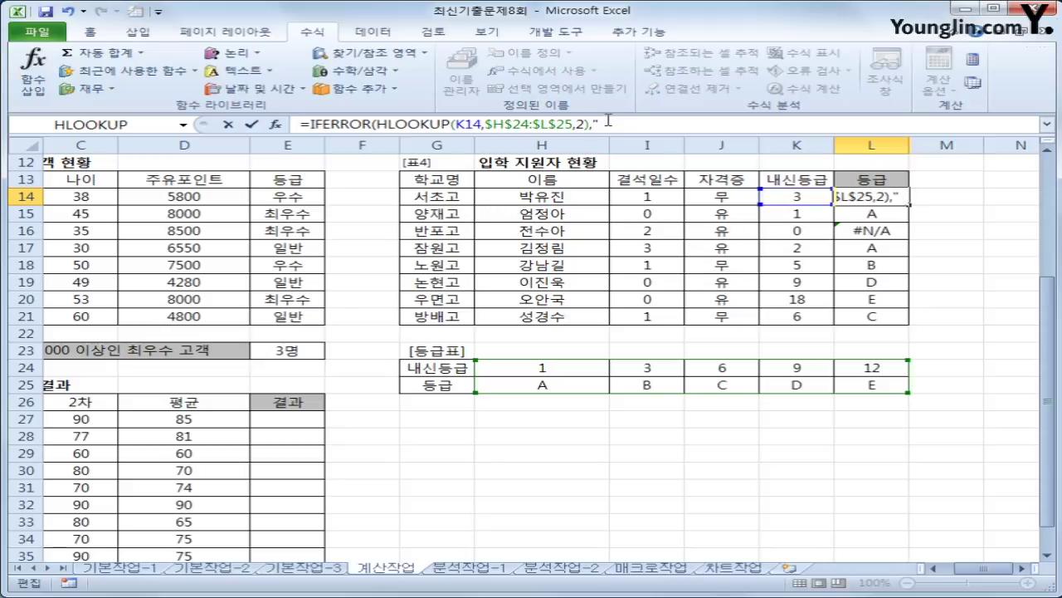
text(등급)
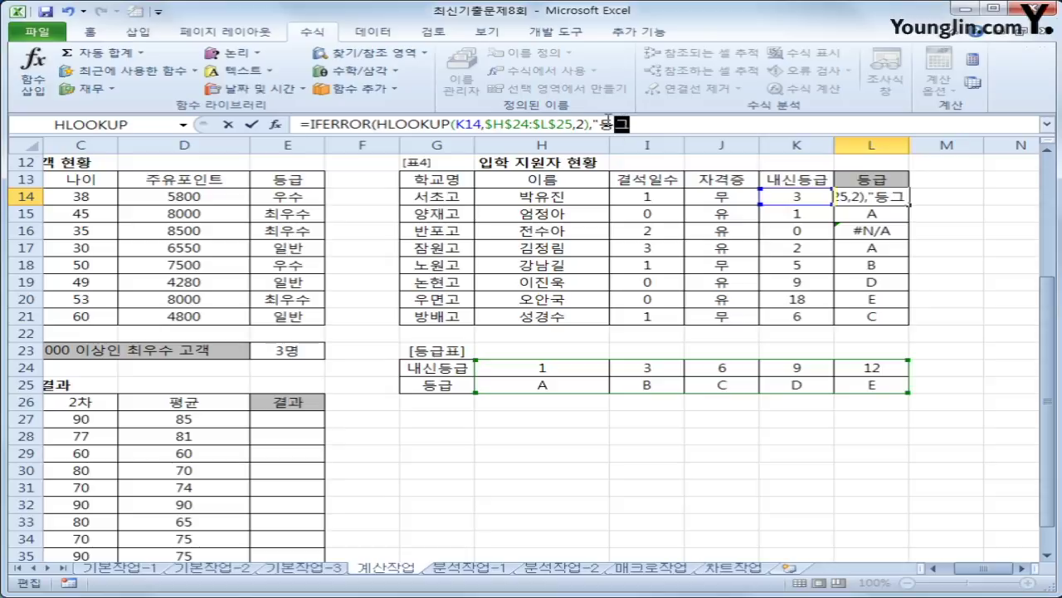
text(오류"))
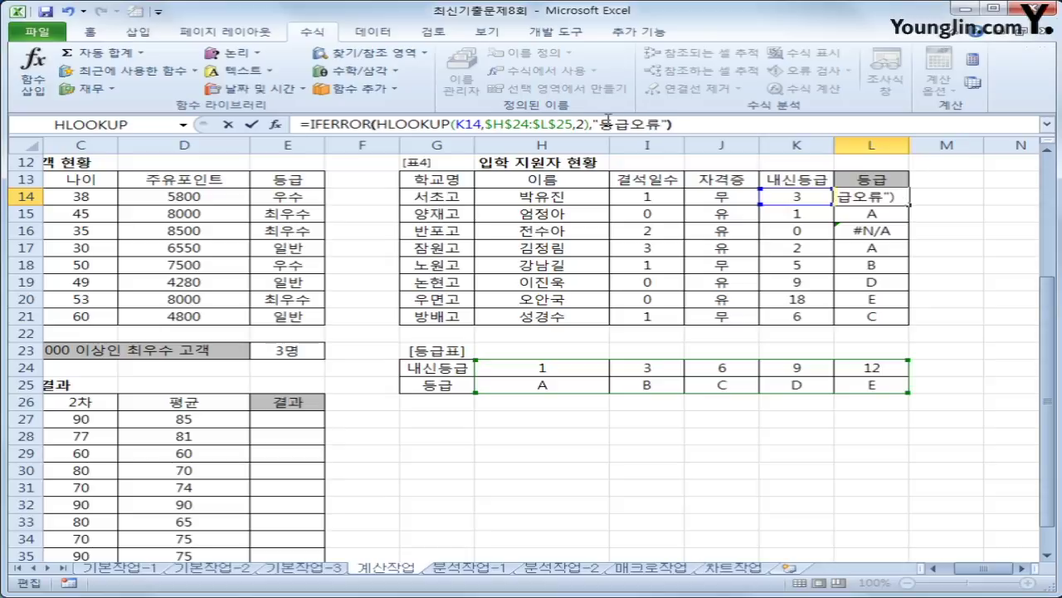
key(Return)
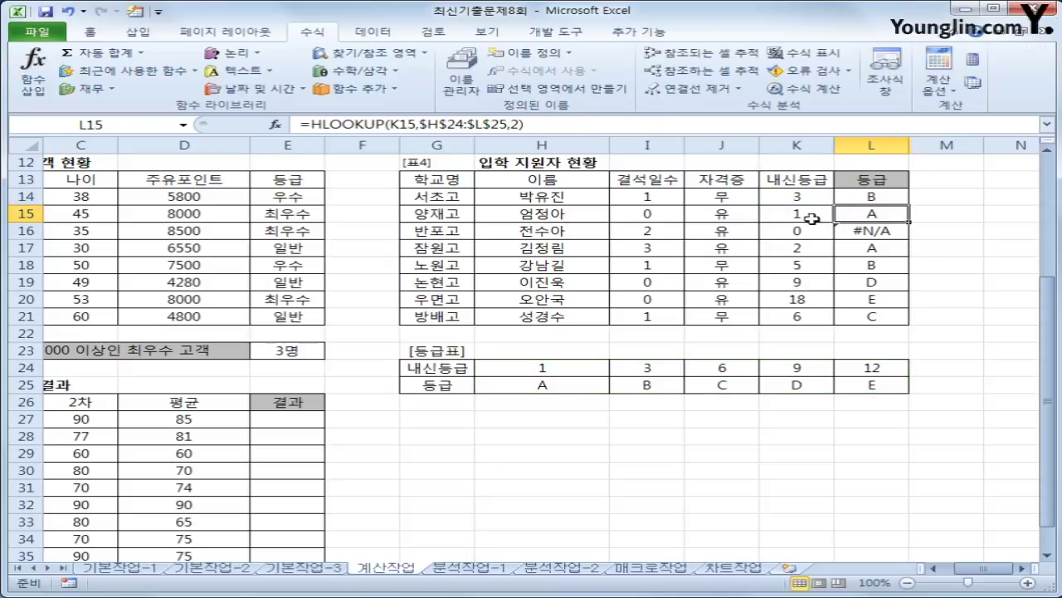
click(899, 202)
drag(910, 205, 920, 321)
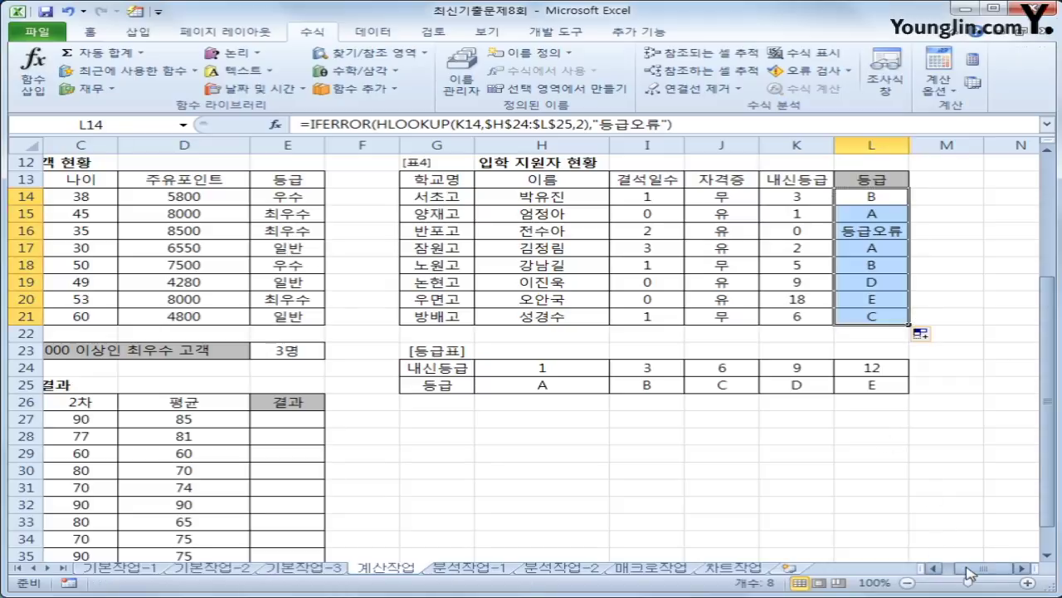
drag(970, 571, 957, 573)
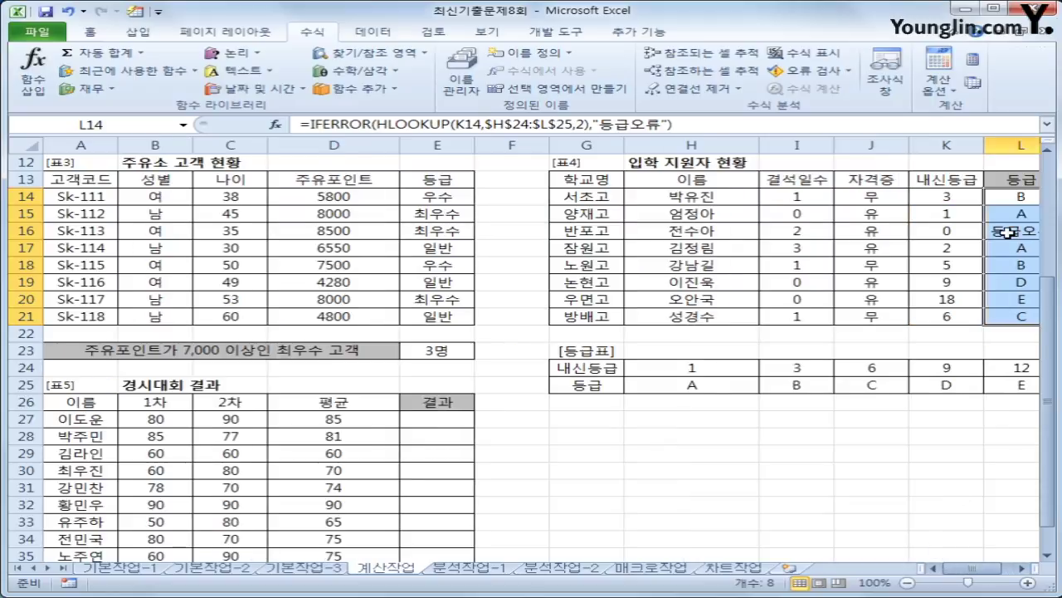
click(1007, 231)
Enter =RANK(D27,$D$27:$D$36) in E27, the first 결과 cell of 표5, and fill it down through E36
scroll(506, 324, down, 3)
click(434, 262)
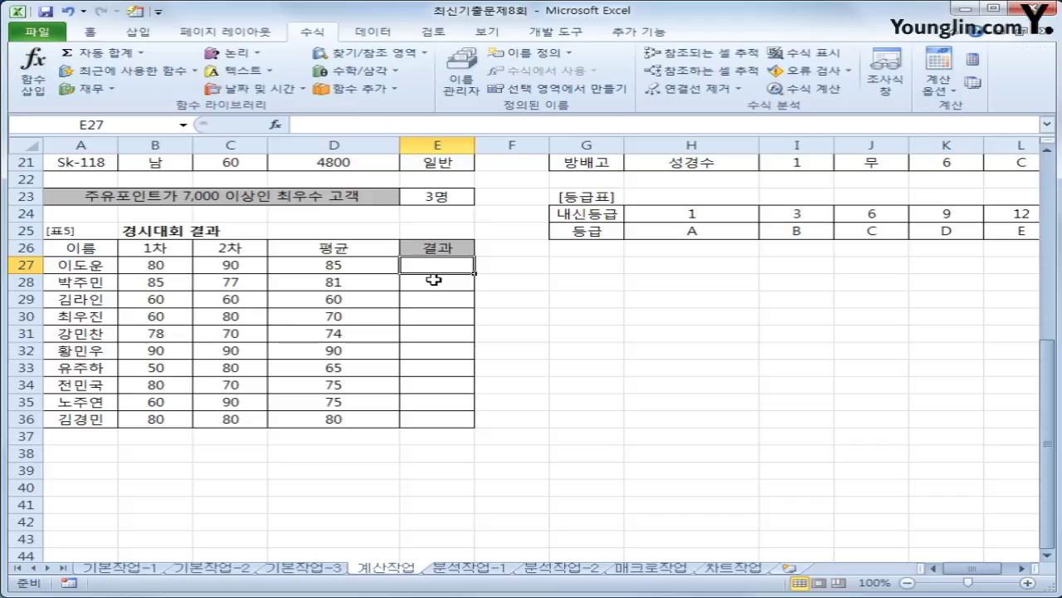
text(=rank()
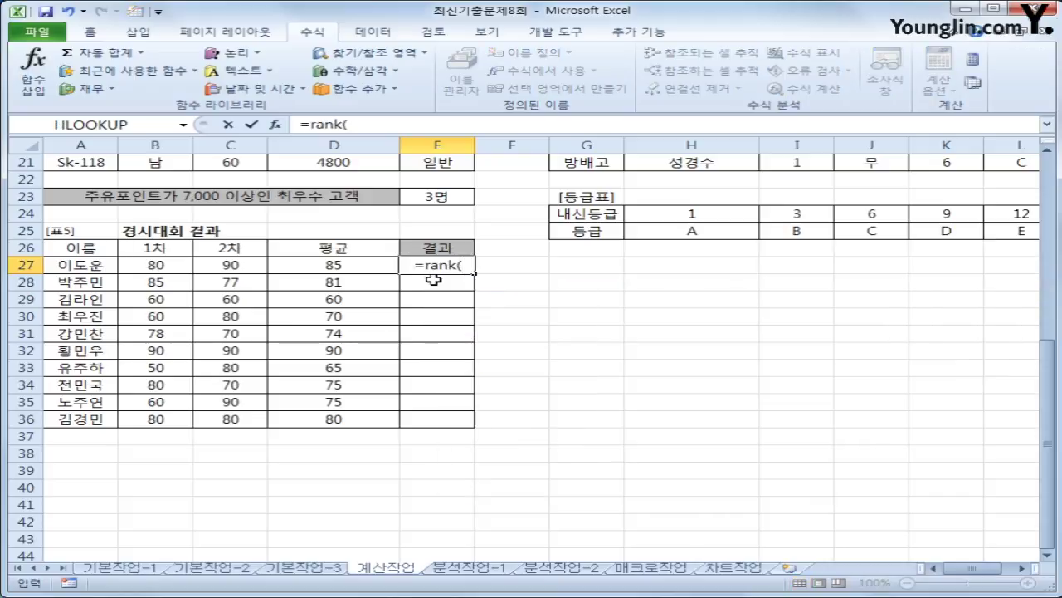
key(Left)
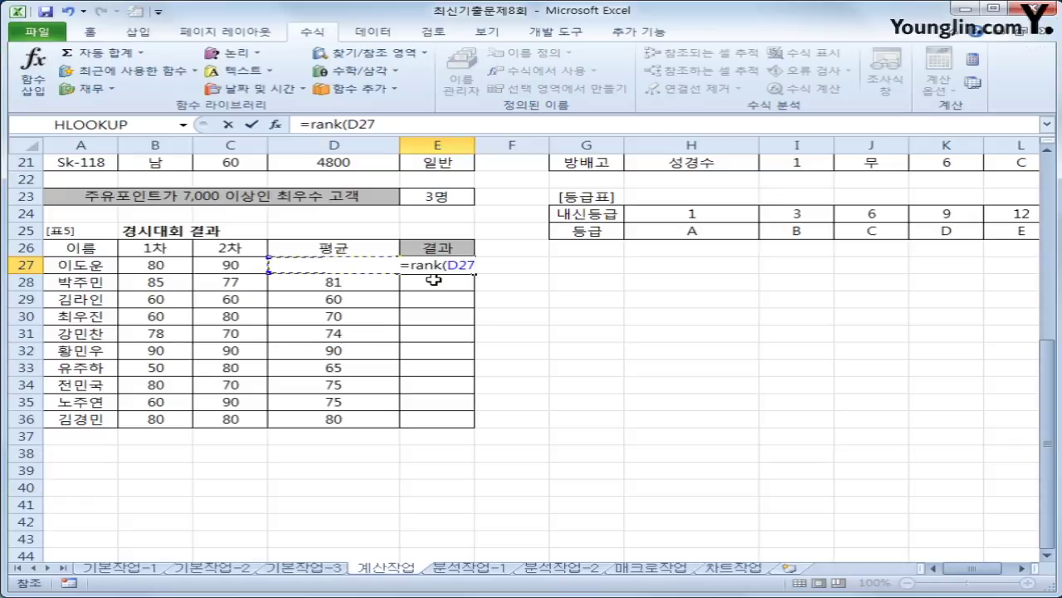
text(,)
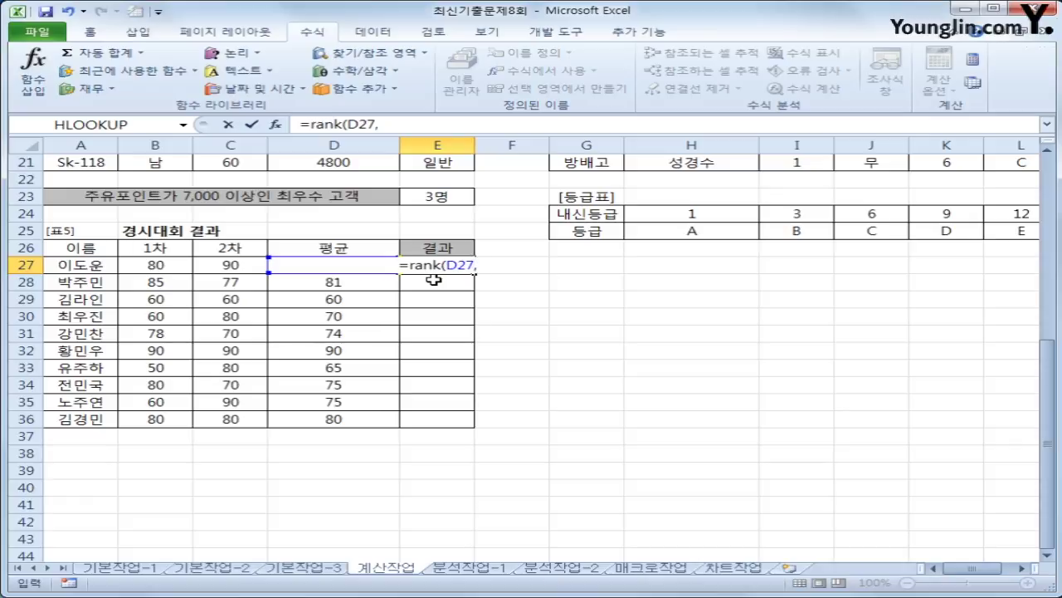
drag(332, 418, 347, 273)
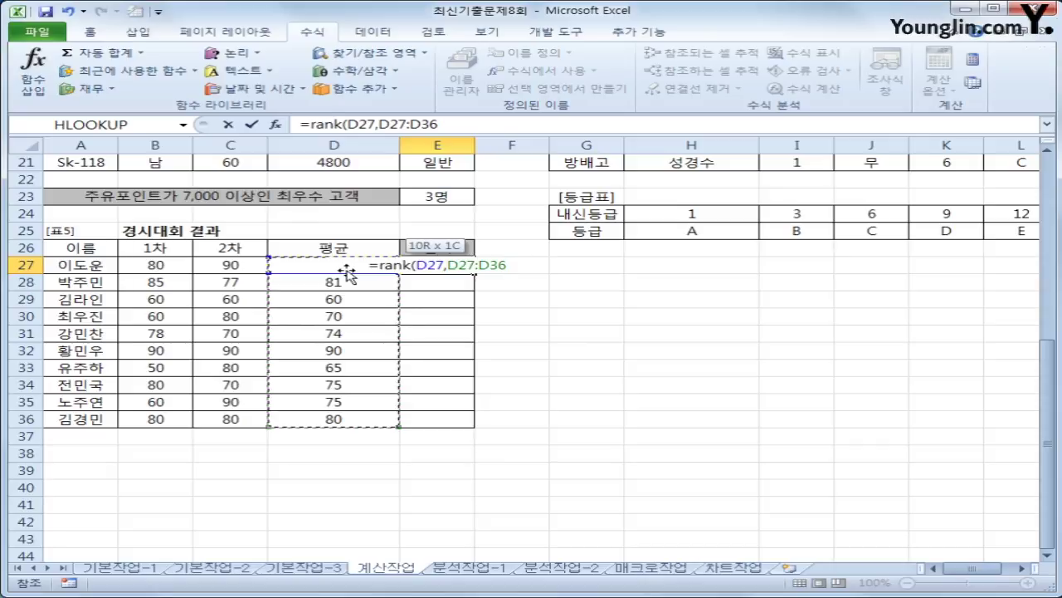
drag(347, 272, 347, 272)
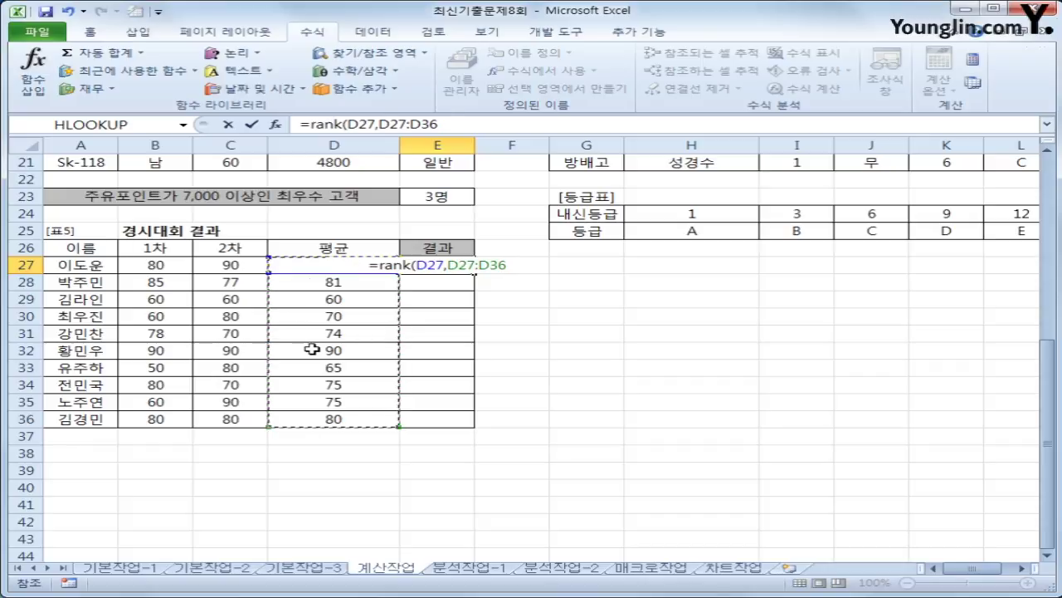
key(F4)
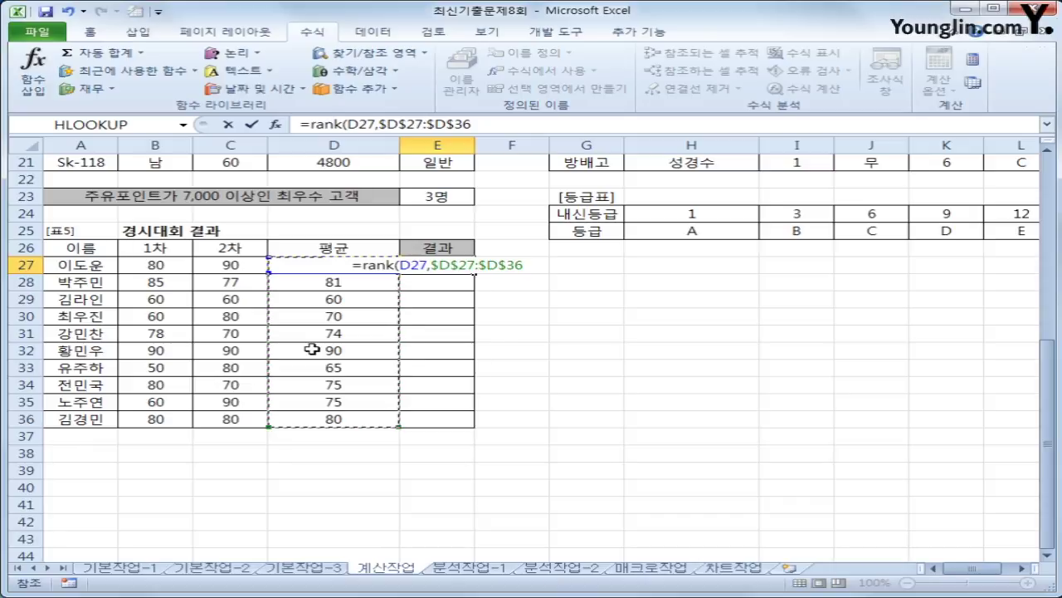
text())
key(Return)
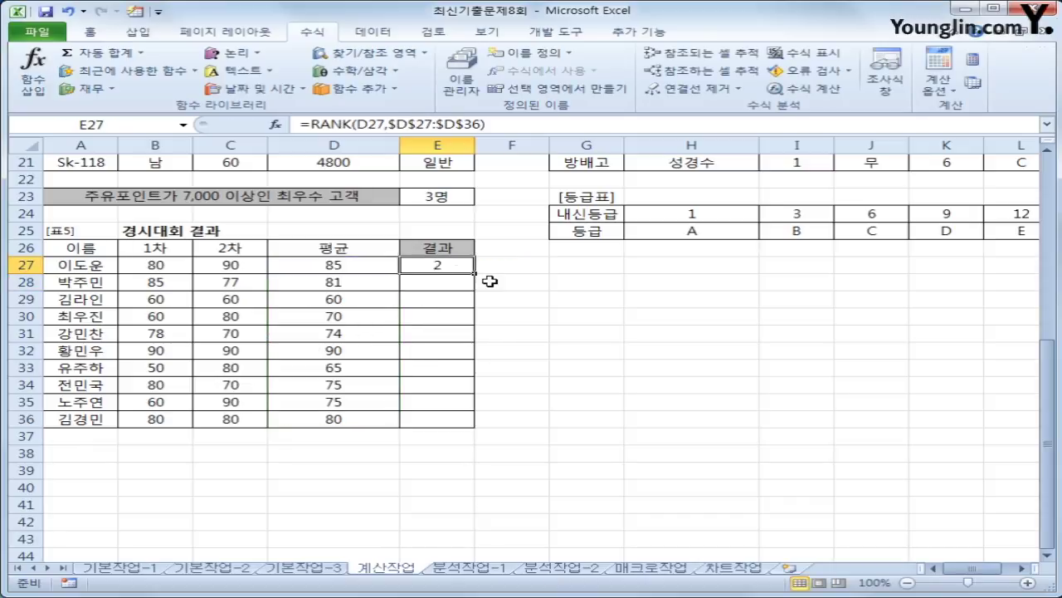
click(435, 265)
drag(472, 273, 463, 421)
Wrap the RANK formula in E27 in an IF function with the condition <=4
click(434, 261)
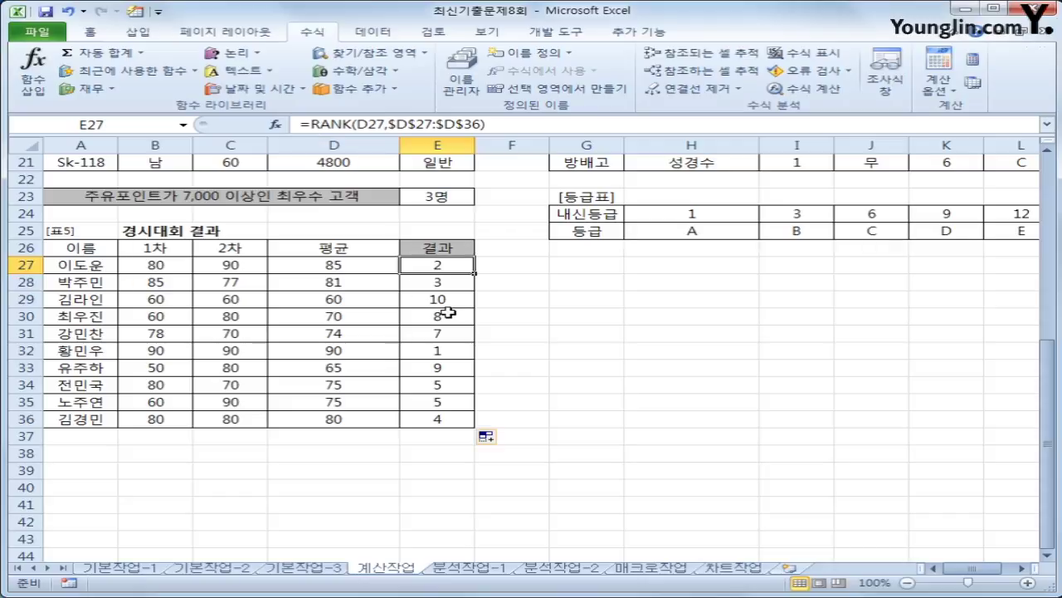
click(310, 125)
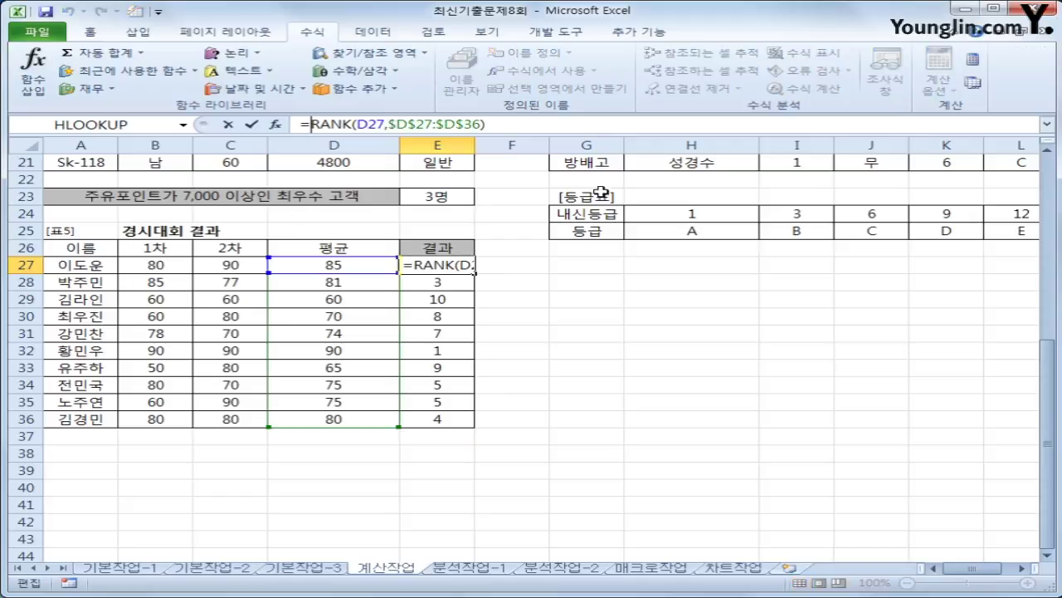
text(ㅑ)
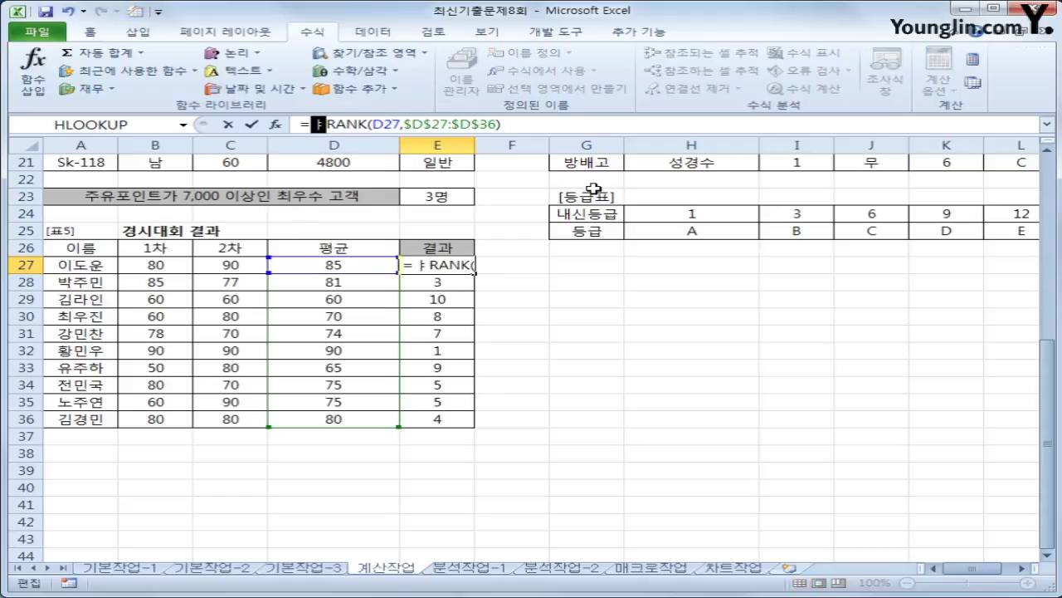
key(BackSpace)
text(if()
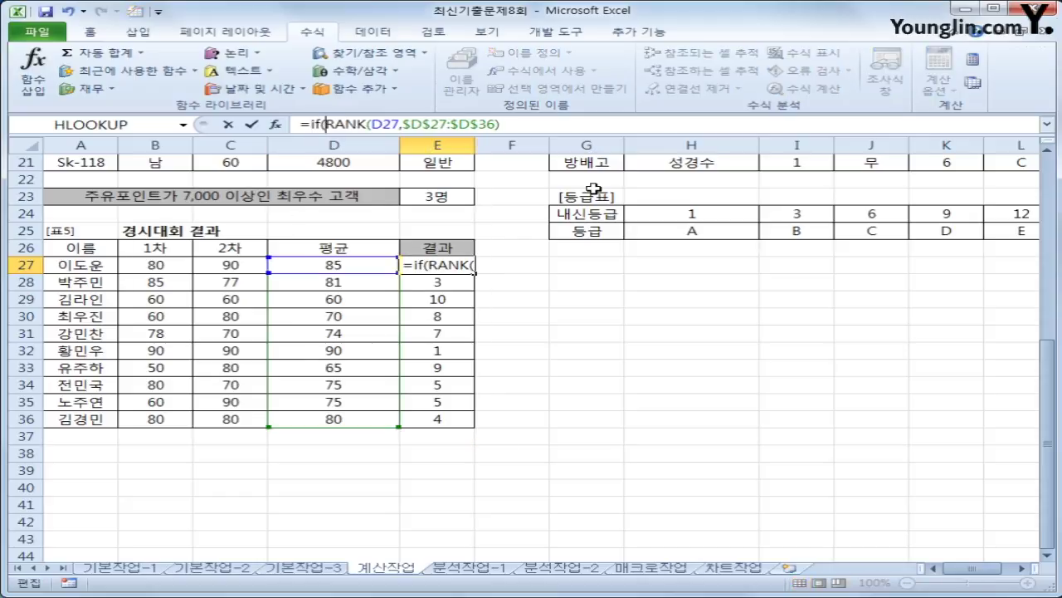
click(541, 124)
text(<=4,)
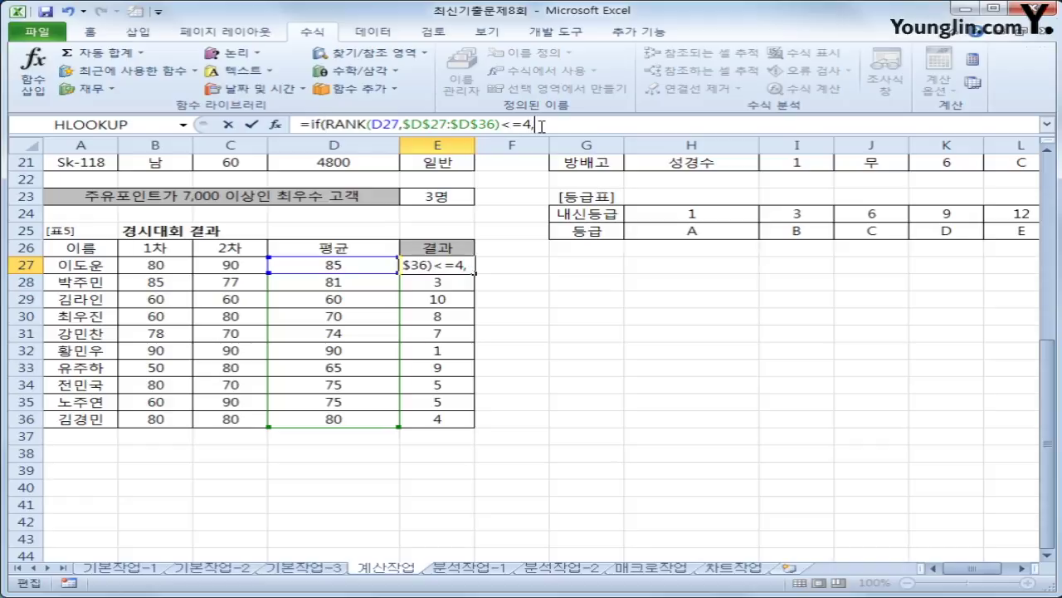
Complete the IF in E27 with "수상" if true and "" if false, and fill it down through E36
text("ㅅ)
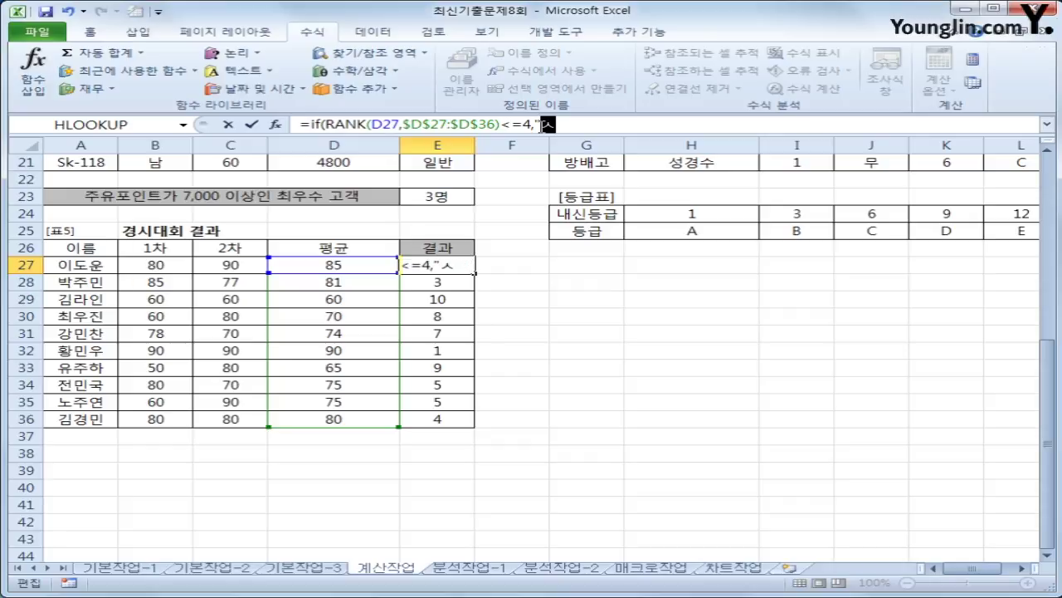
text(수상",)
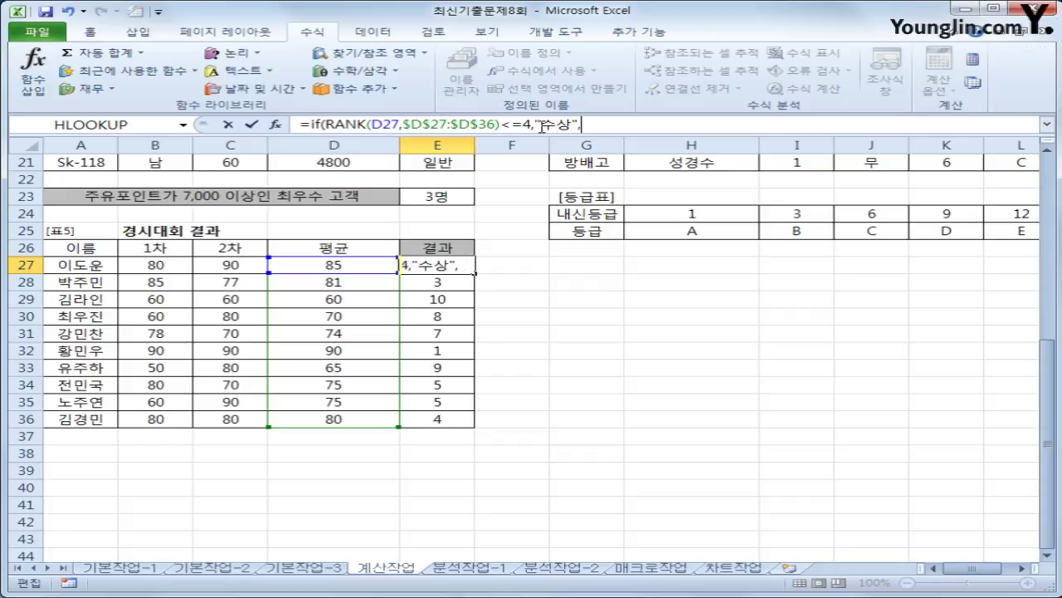
text(""))
key(Return)
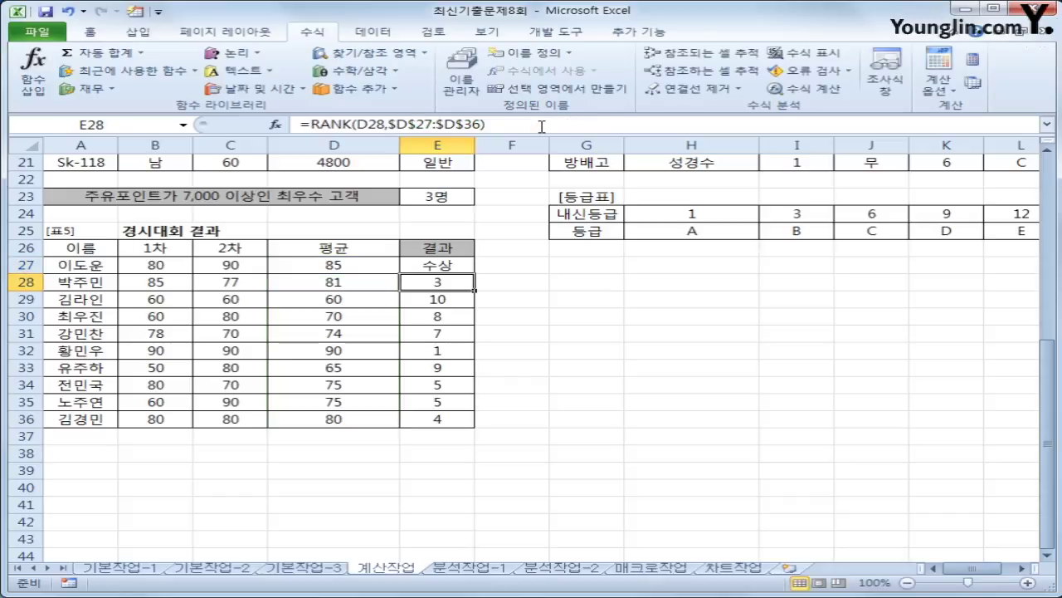
click(456, 266)
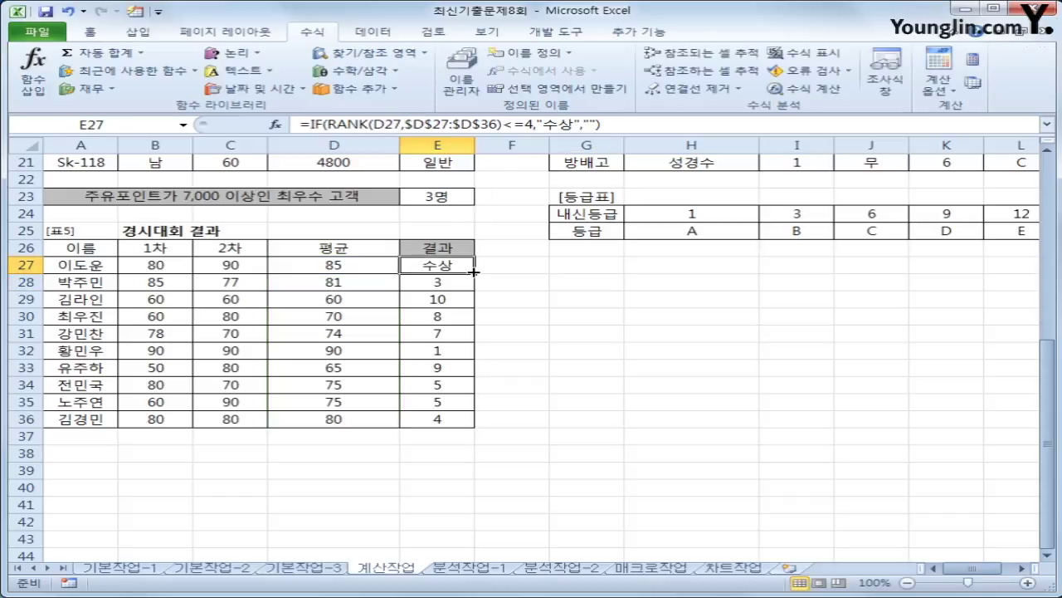
drag(473, 271, 468, 424)
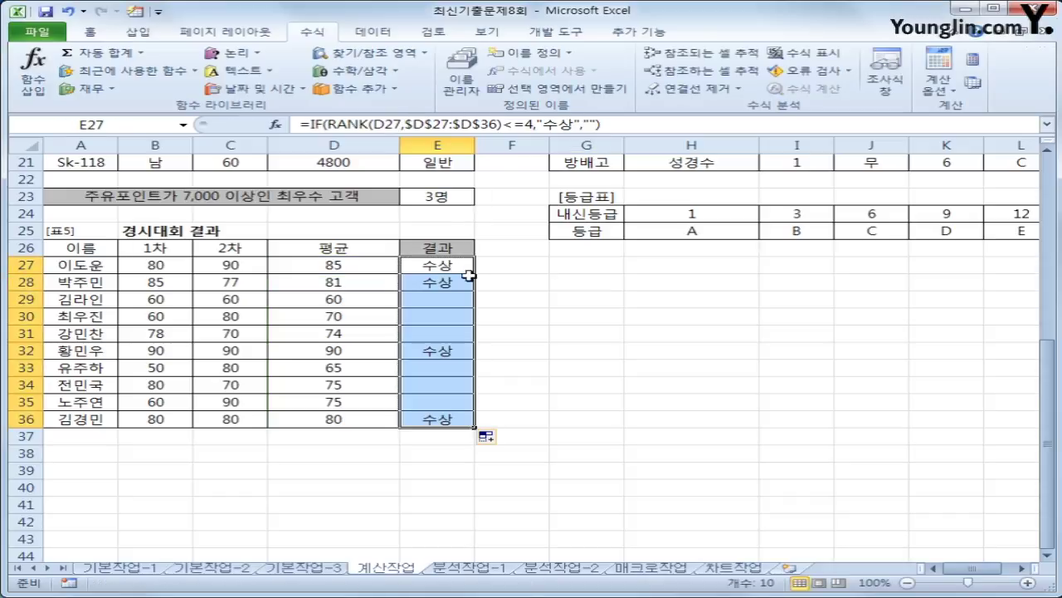
click(450, 268)
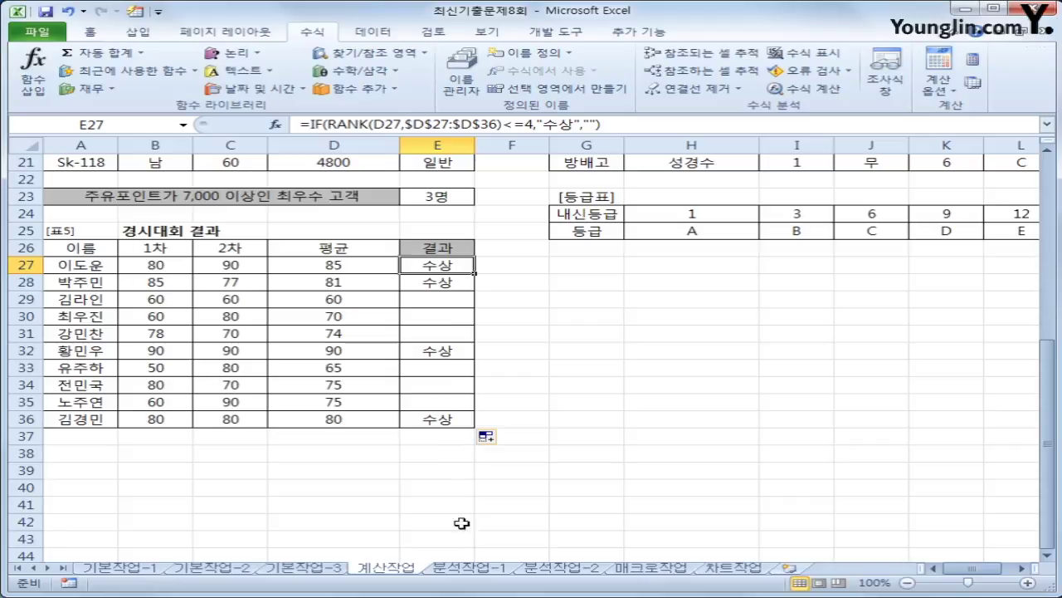
On the 분석작업-1 sheet, name the 수익률 percentage cell F14 as 수익률
click(455, 568)
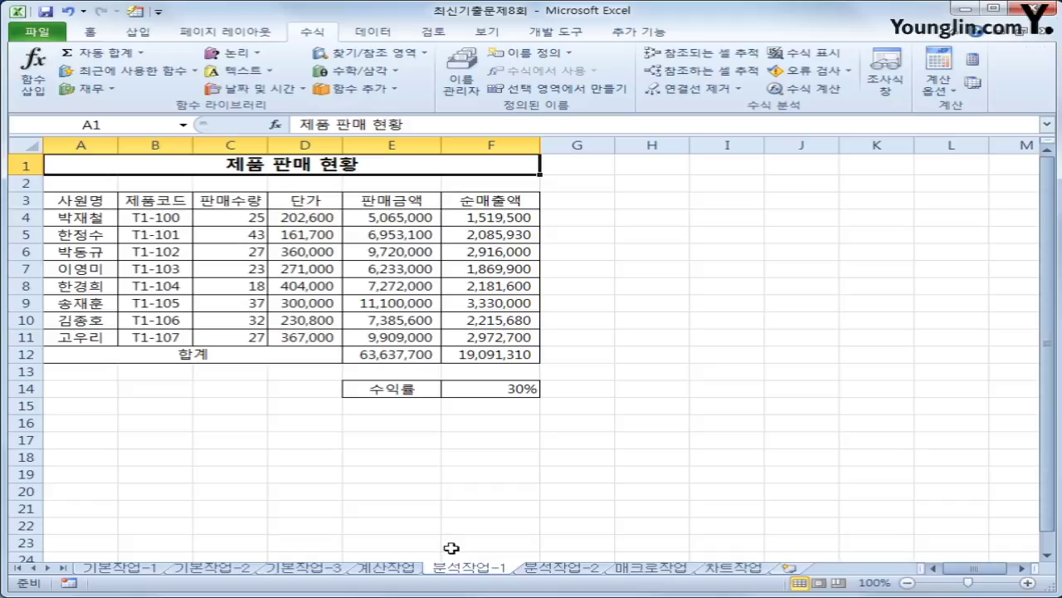
click(505, 389)
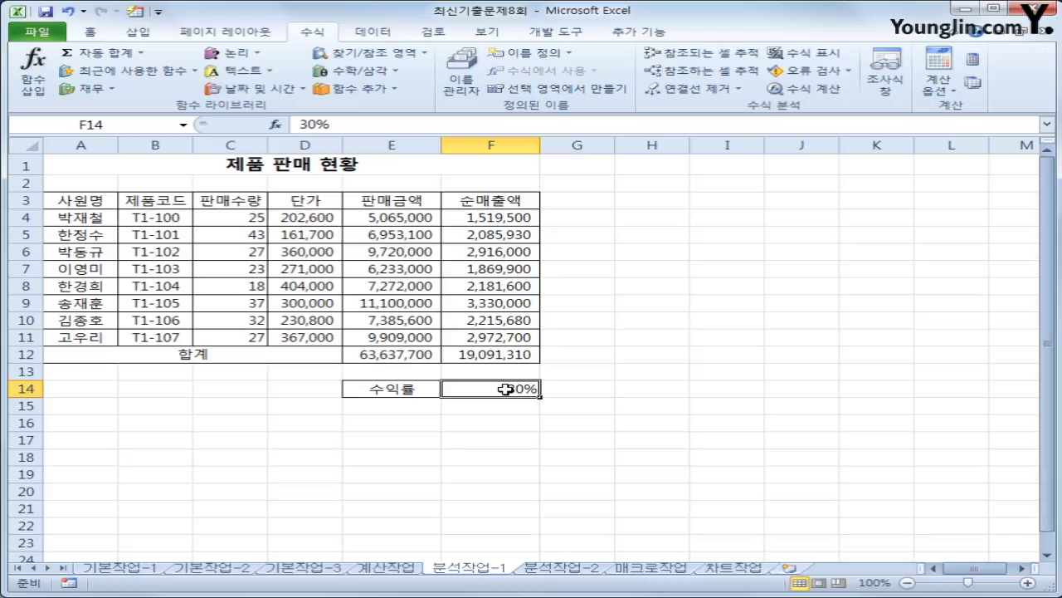
click(118, 126)
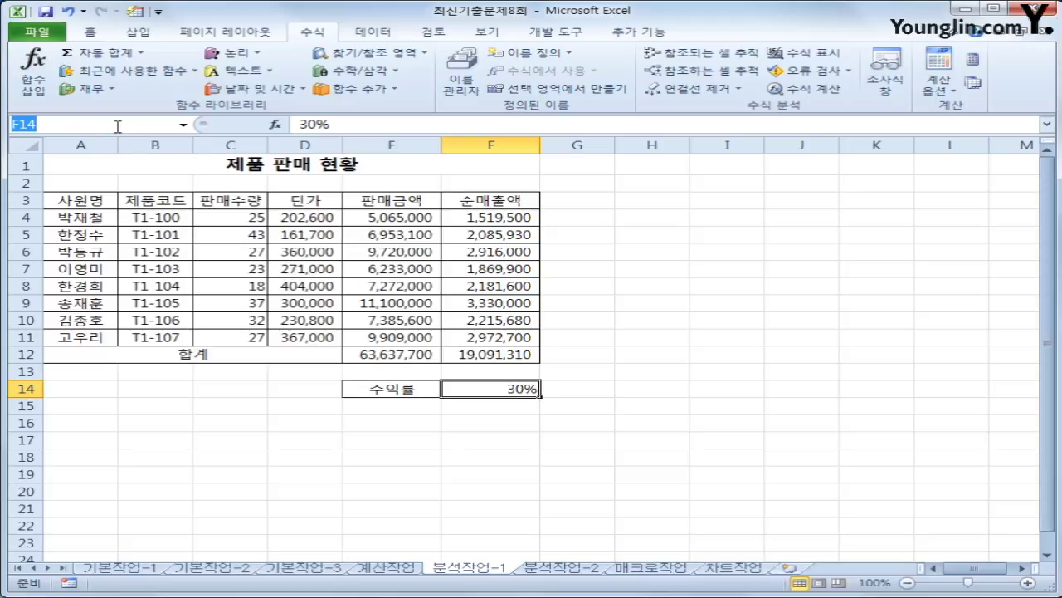
text(수익률)
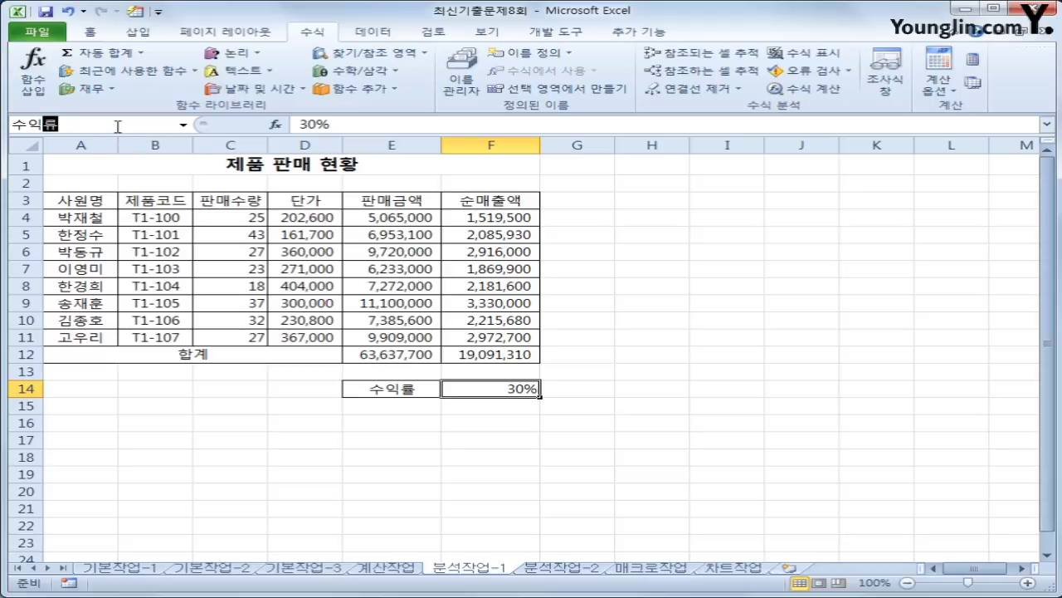
key(Return)
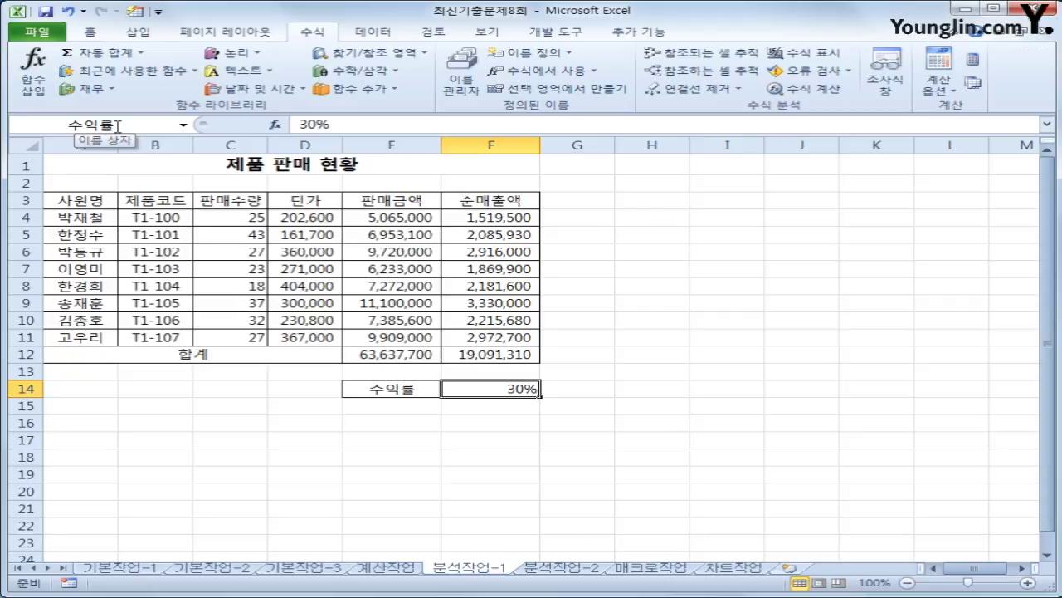
Name the 순매출액 total cell F12 as 순매출액
click(480, 357)
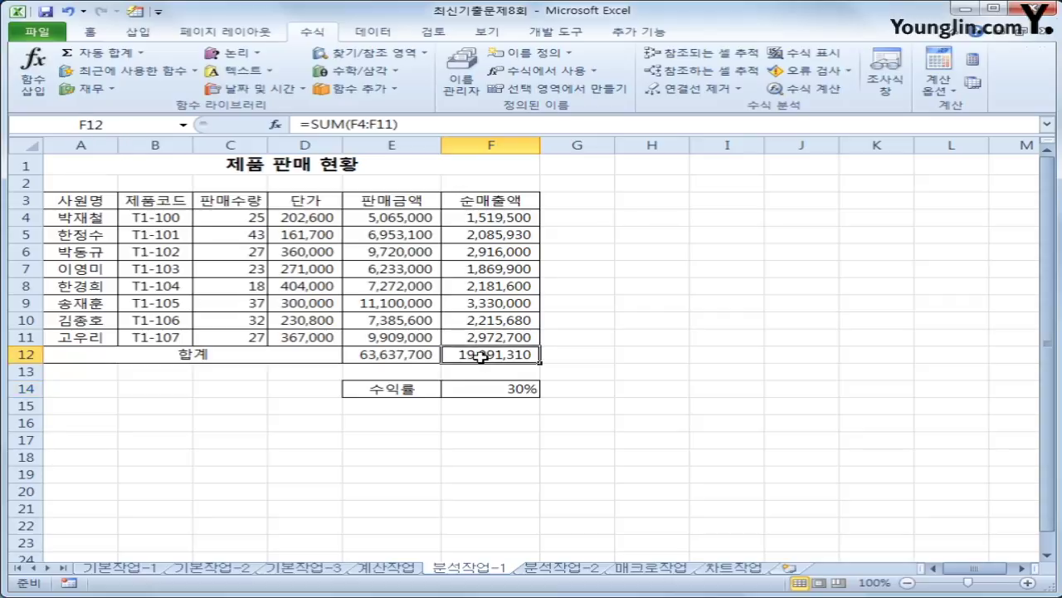
click(100, 124)
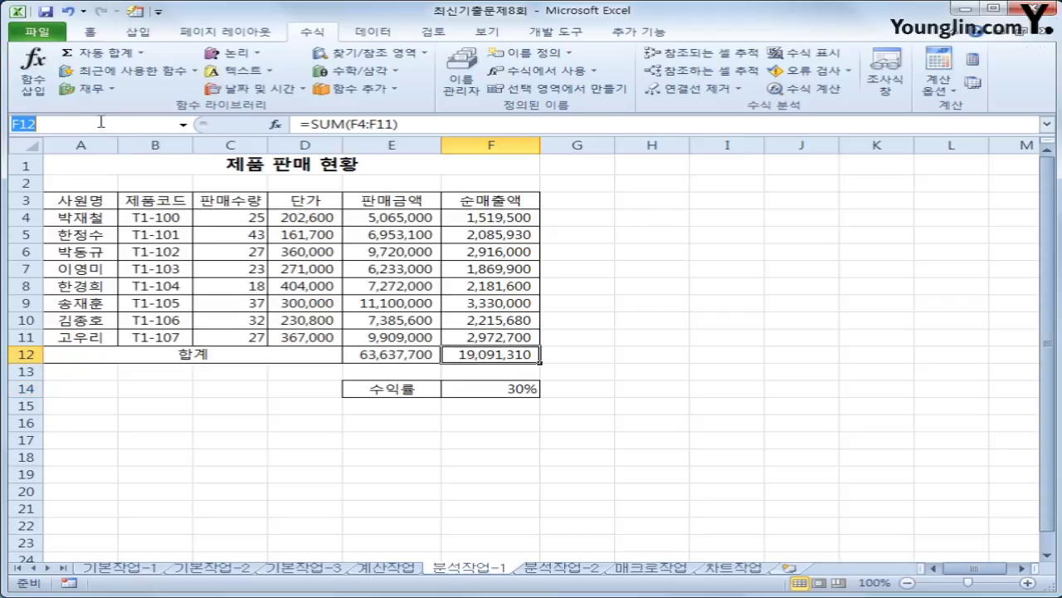
text(순매출액)
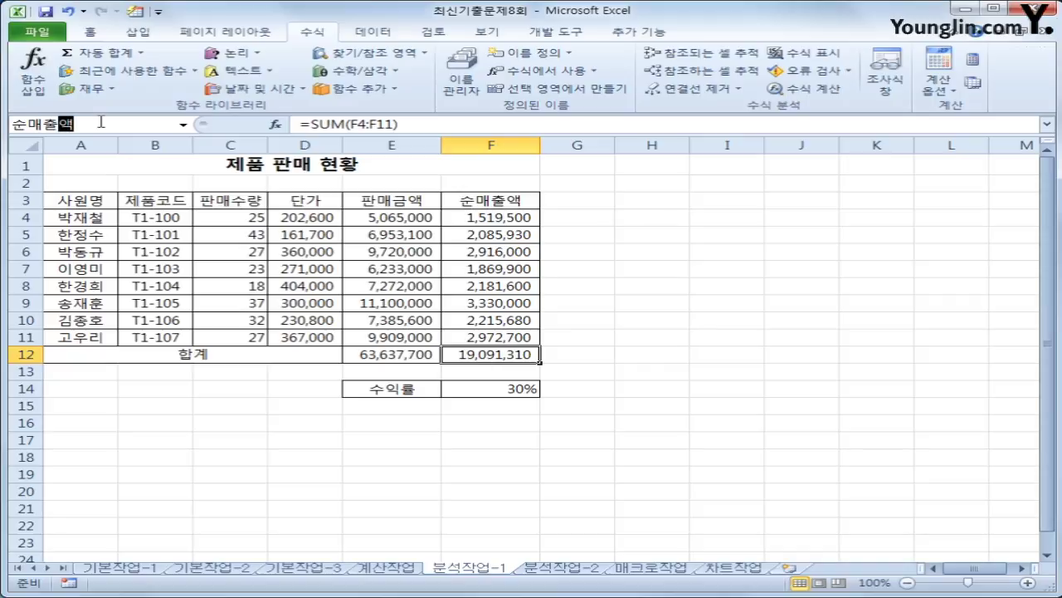
key(Return)
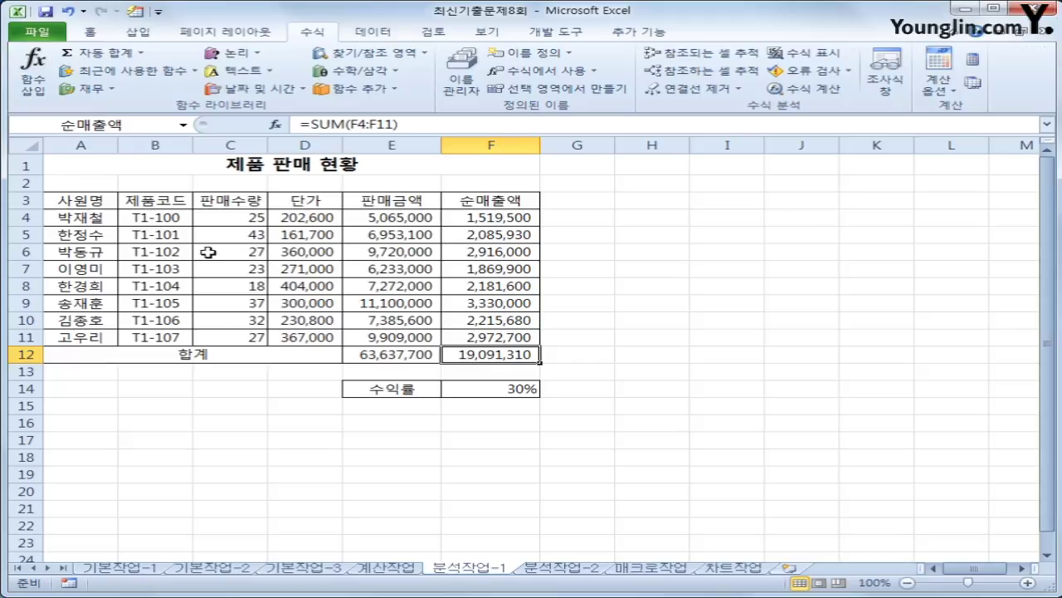
Add a scenario named 수익률증가 with F14 as the changing cell and a 수익률 value of 40%
click(511, 387)
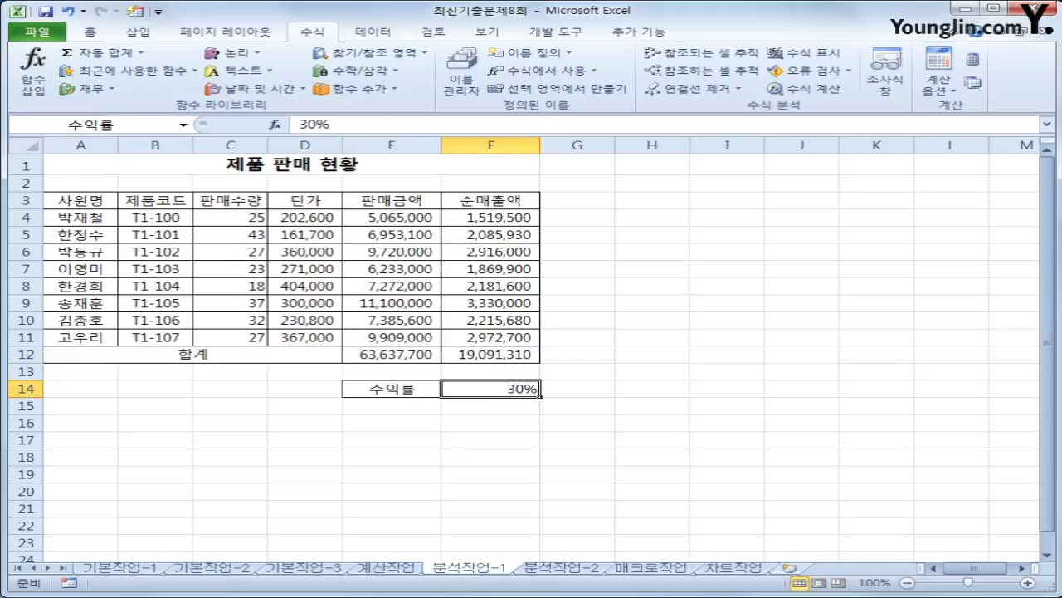
click(377, 33)
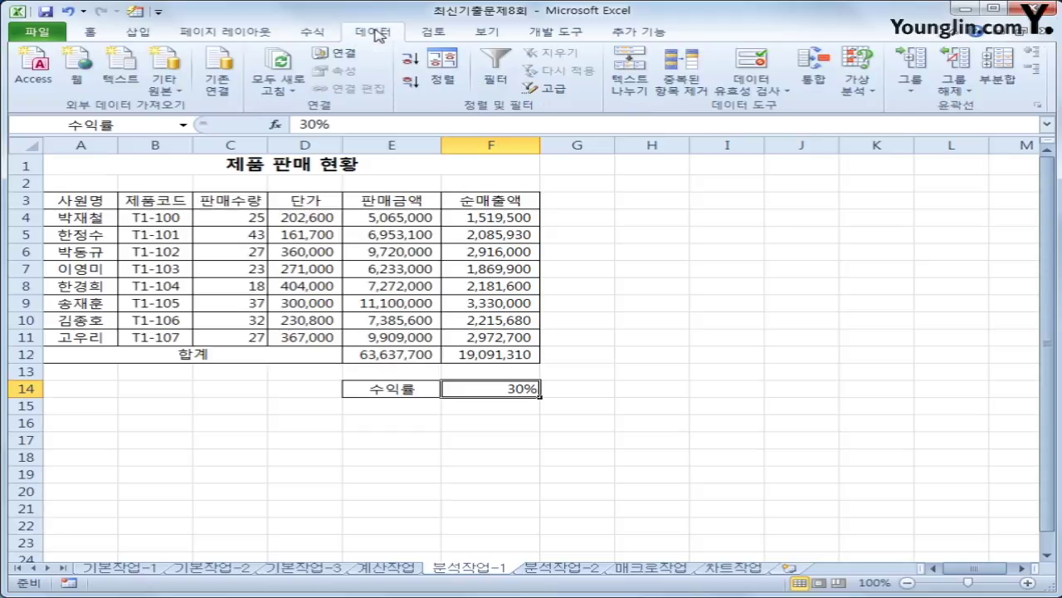
click(856, 91)
click(878, 107)
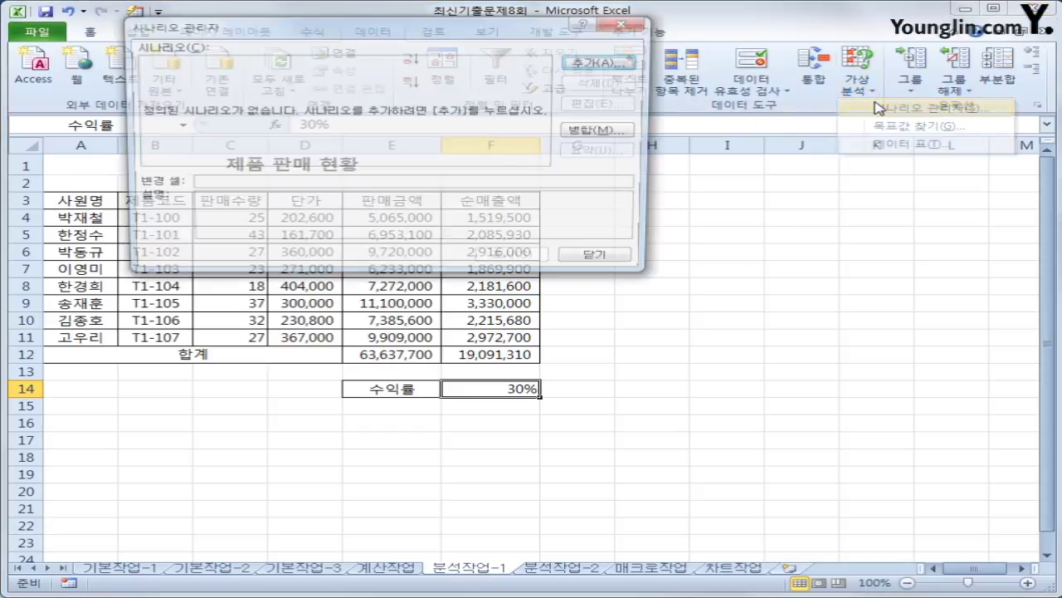
drag(529, 31, 741, 223)
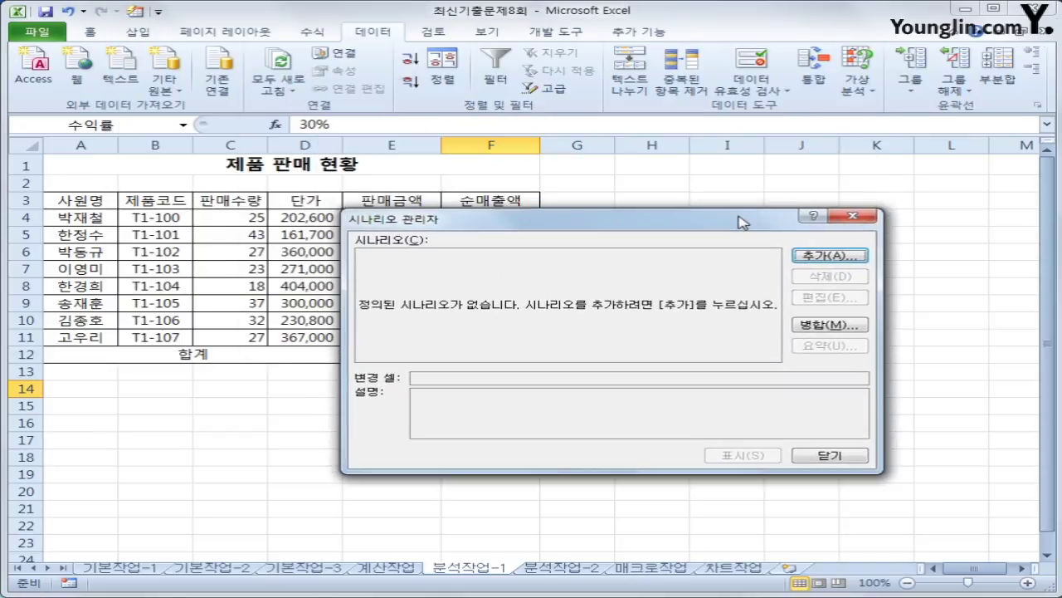
click(830, 259)
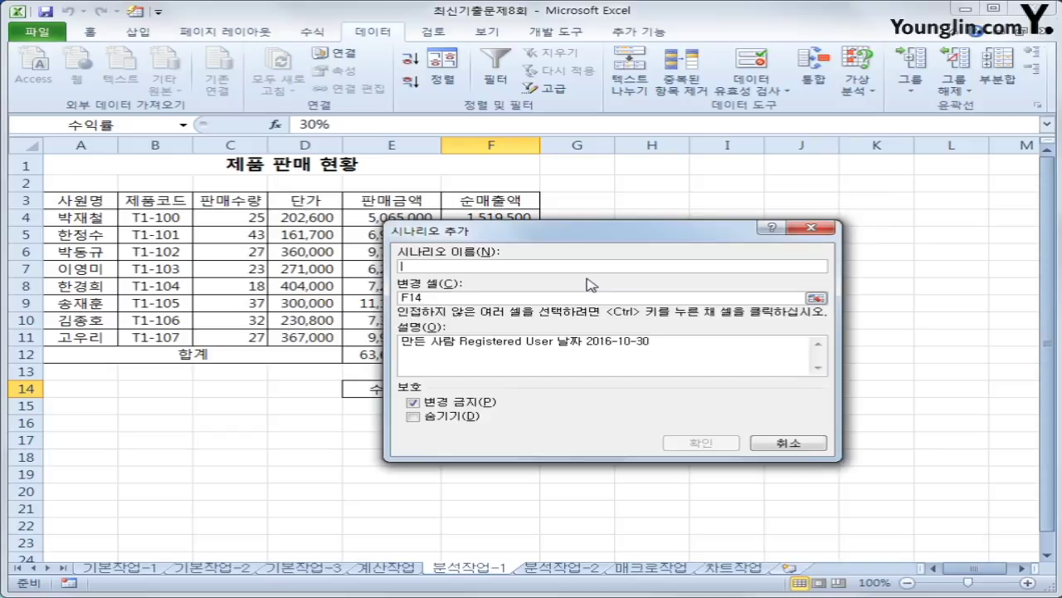
text(수익률)
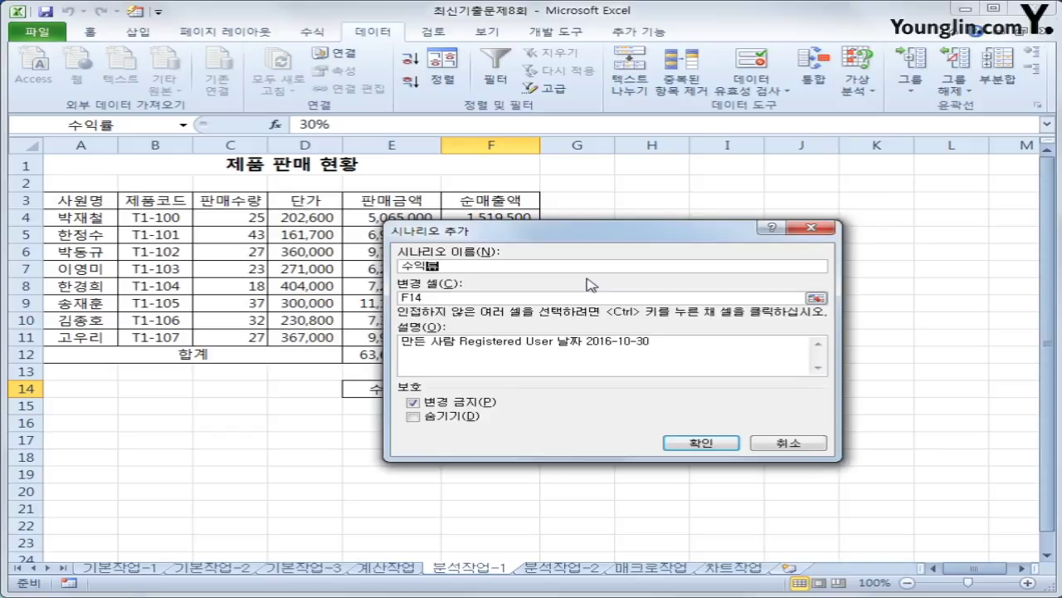
text(증가)
click(701, 443)
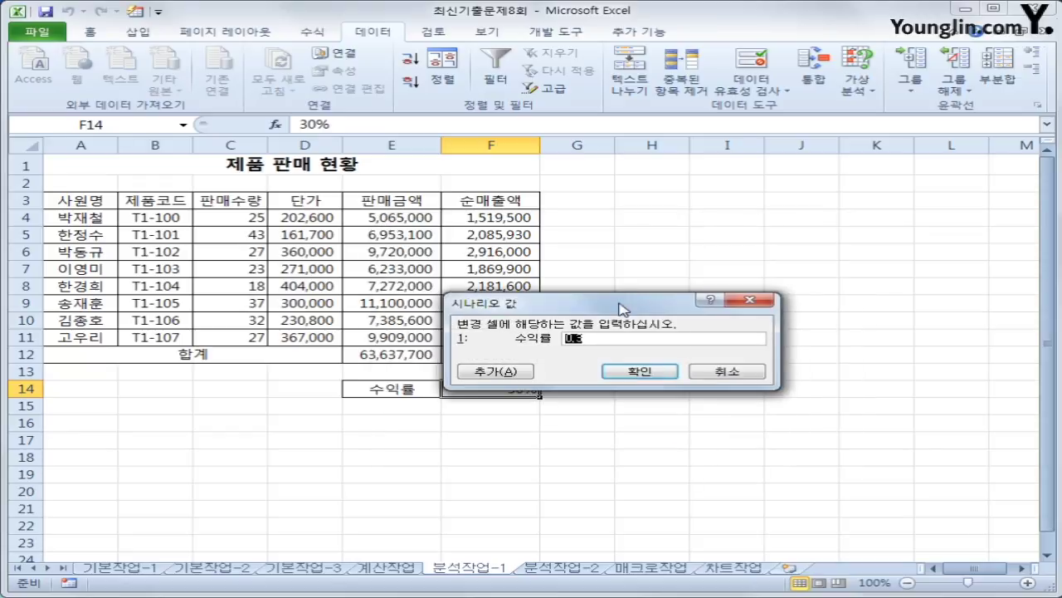
drag(622, 309, 670, 242)
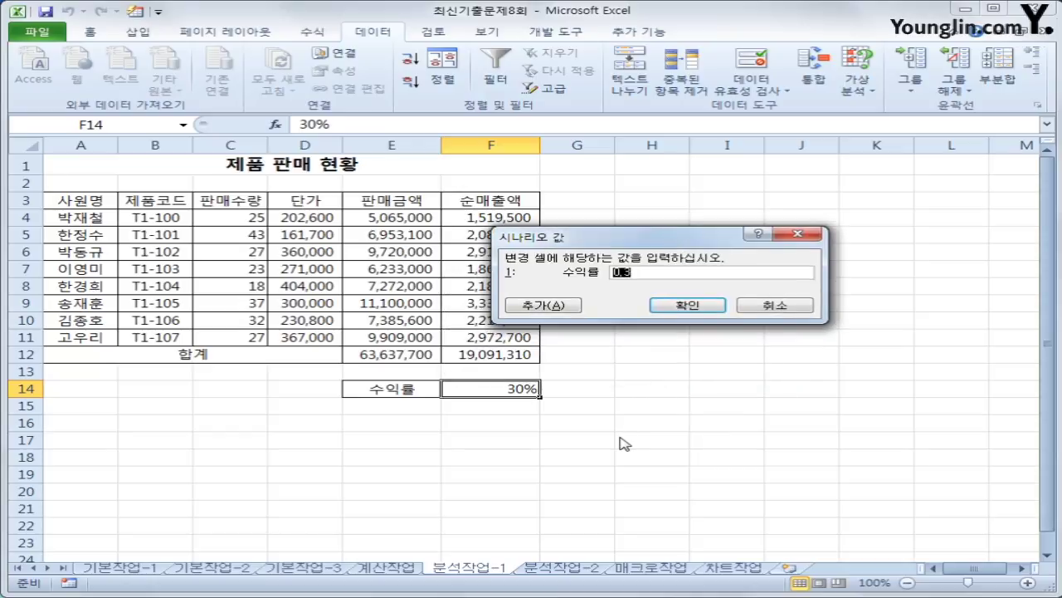
text(40%)
click(544, 305)
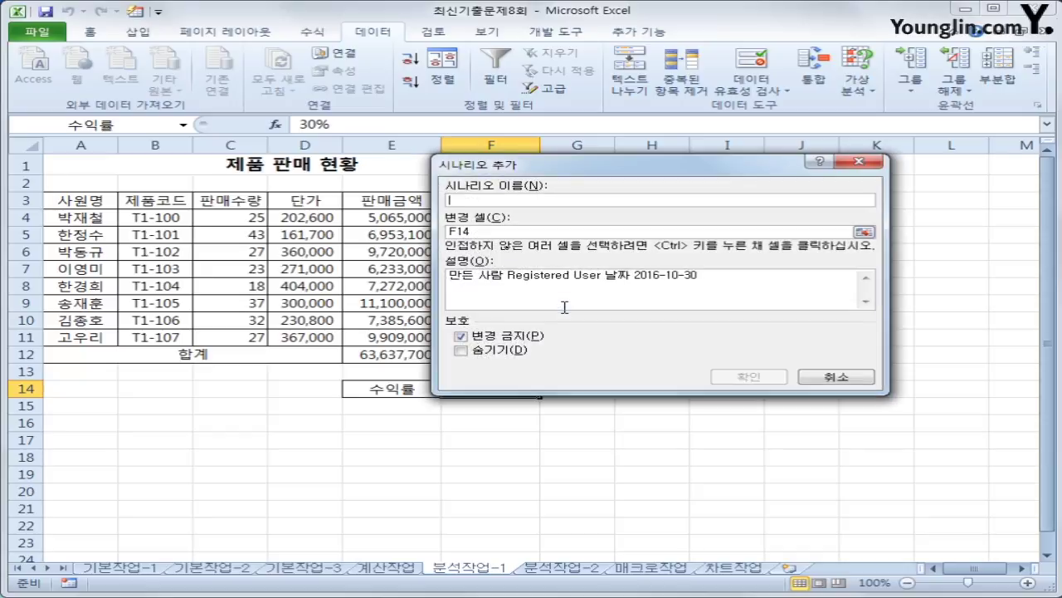
Add a second scenario named 수익률감소 for cell F14 with a 수익률 value of 20%
text(수익률)
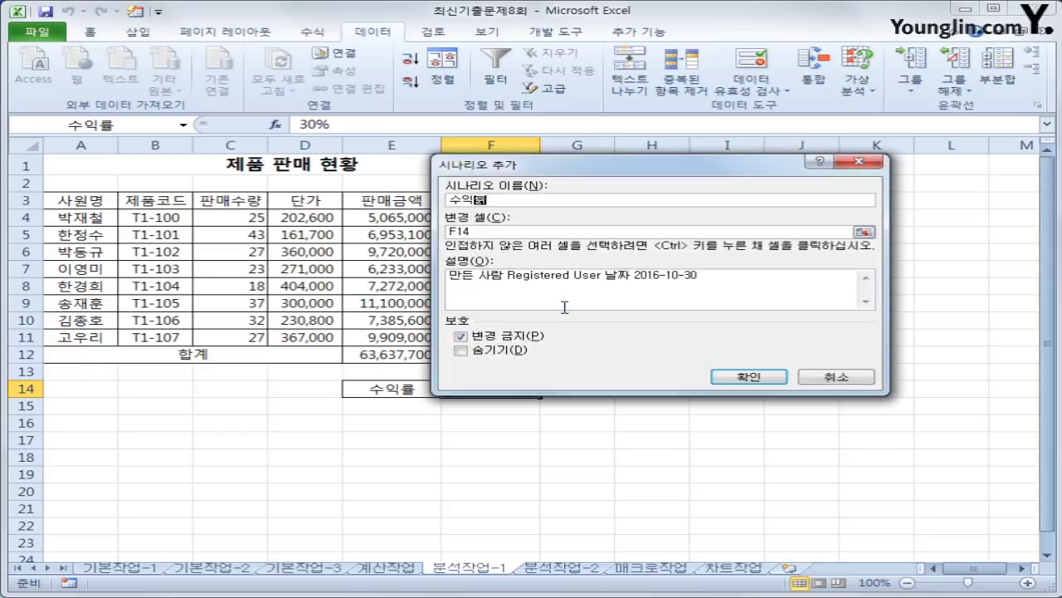
text(감소)
click(726, 377)
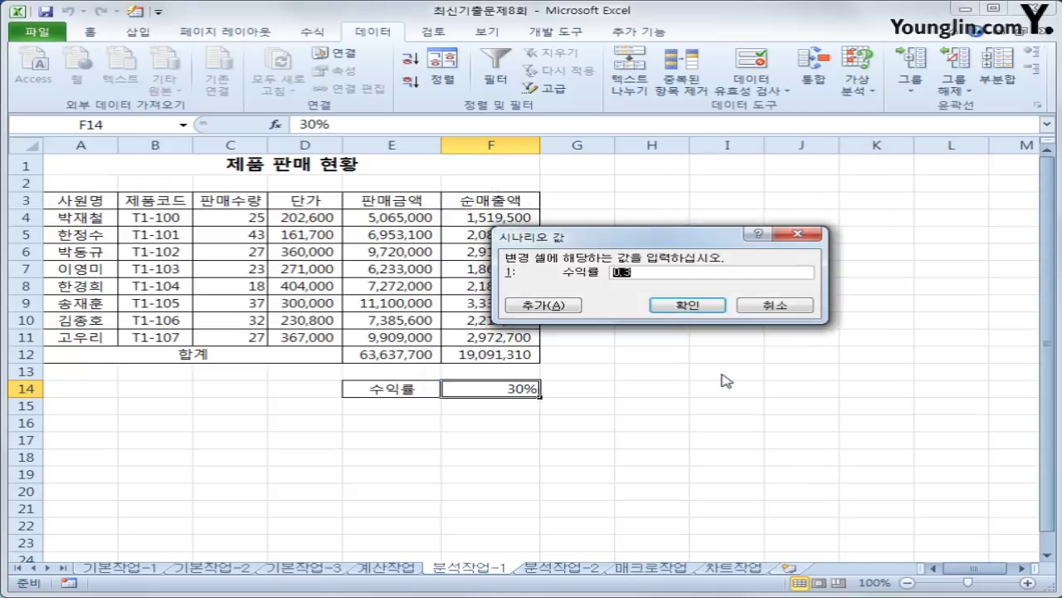
text(20%)
click(699, 306)
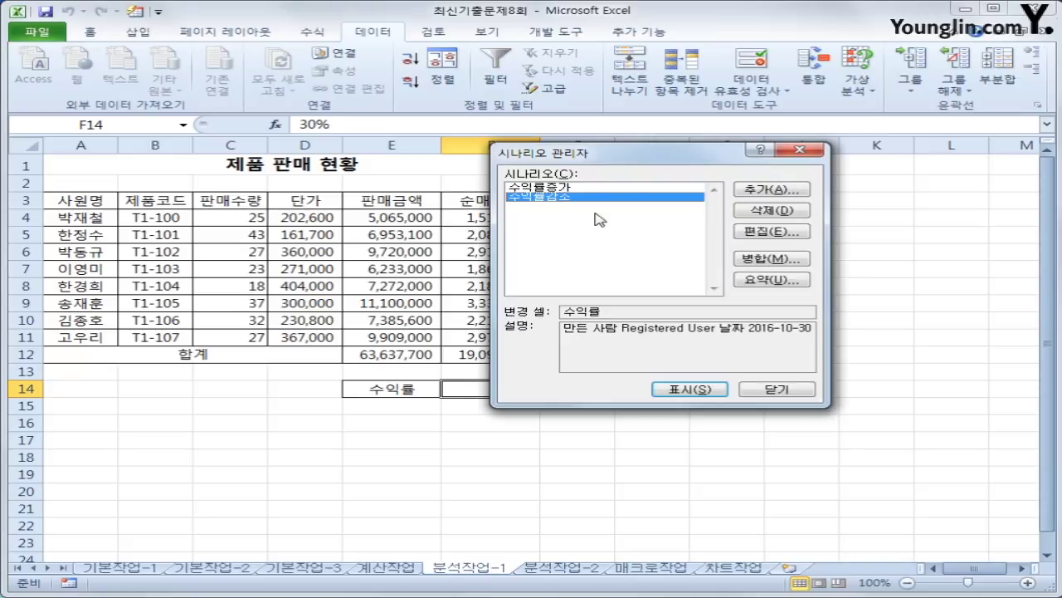
Create a scenario summary report with F12 as the result cell and check the 수익률 values in it
click(795, 281)
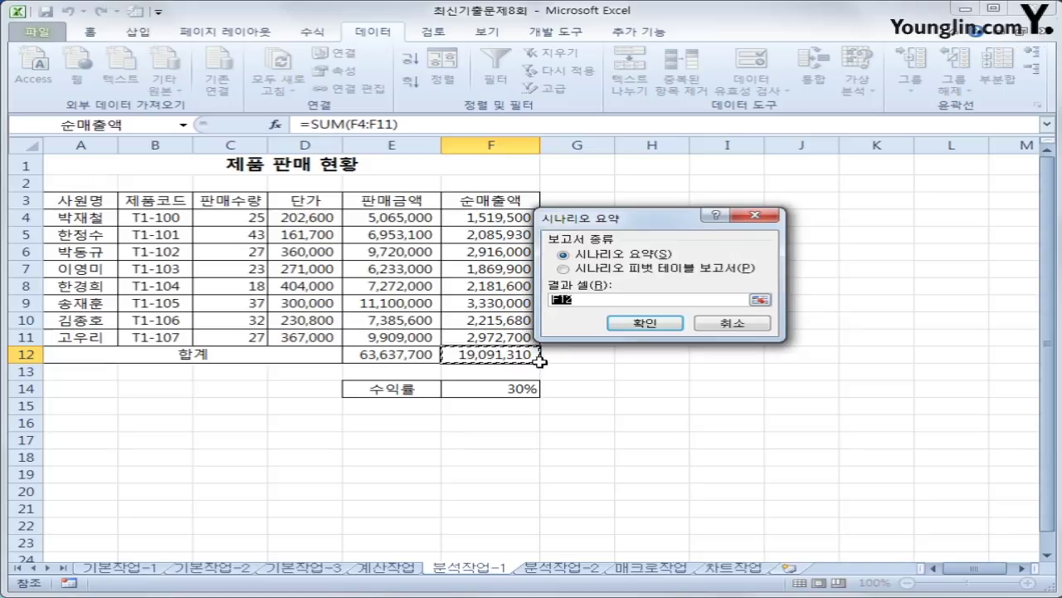
click(624, 325)
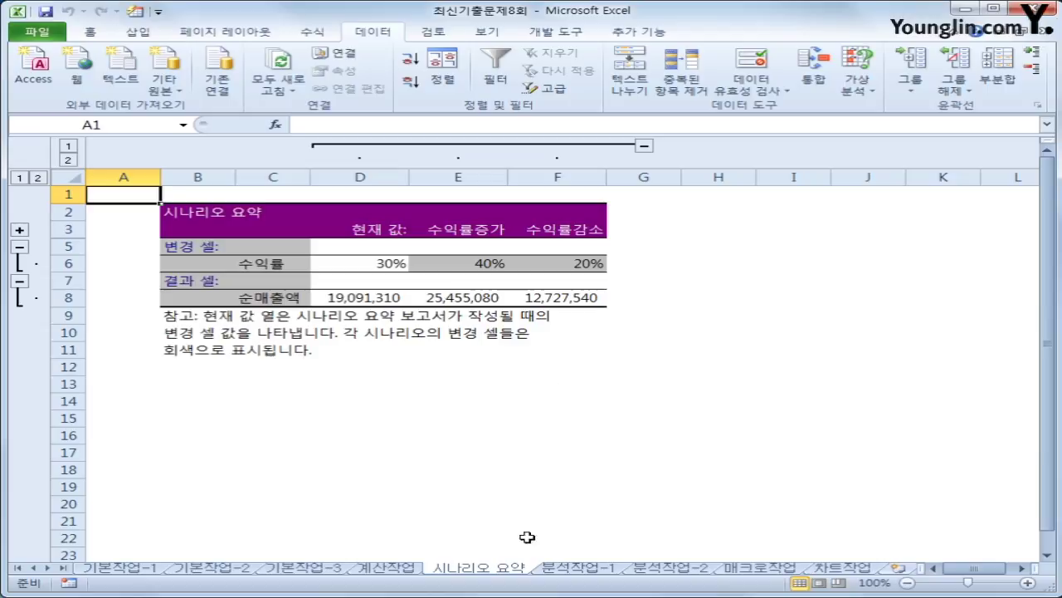
click(597, 569)
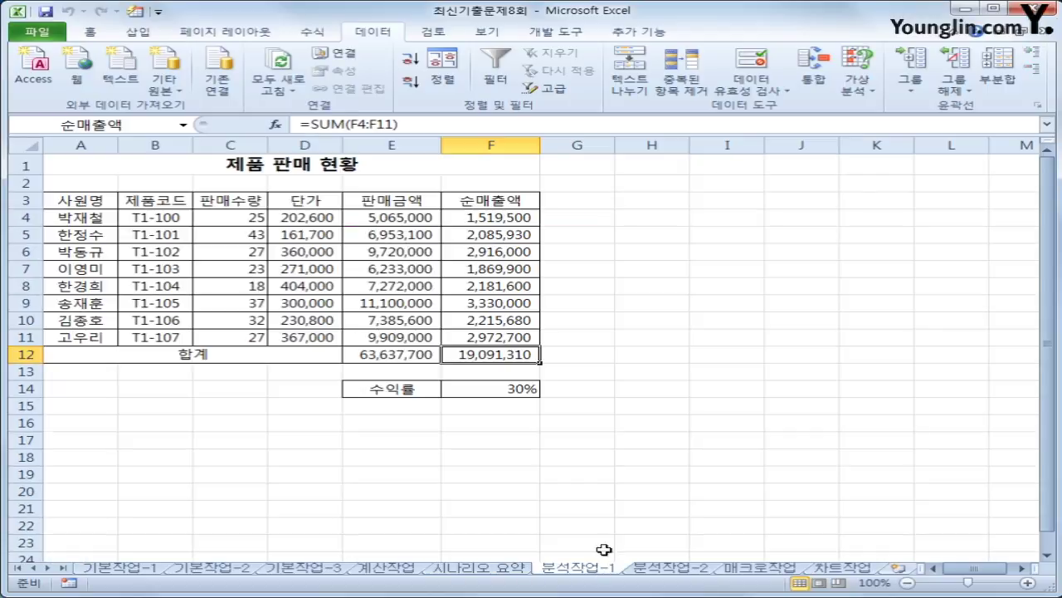
click(502, 571)
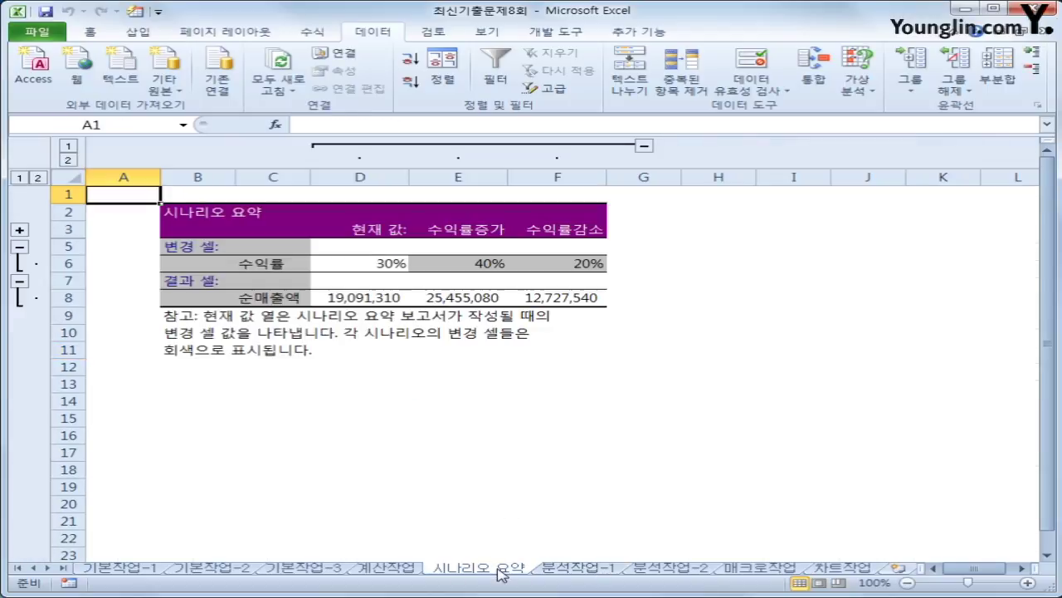
click(397, 266)
click(454, 263)
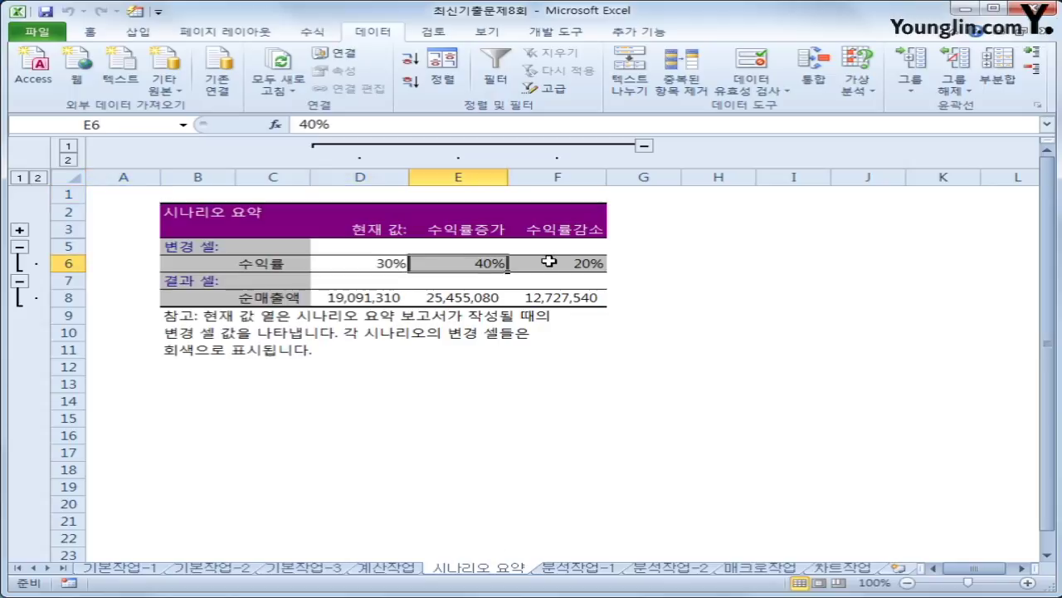
click(547, 263)
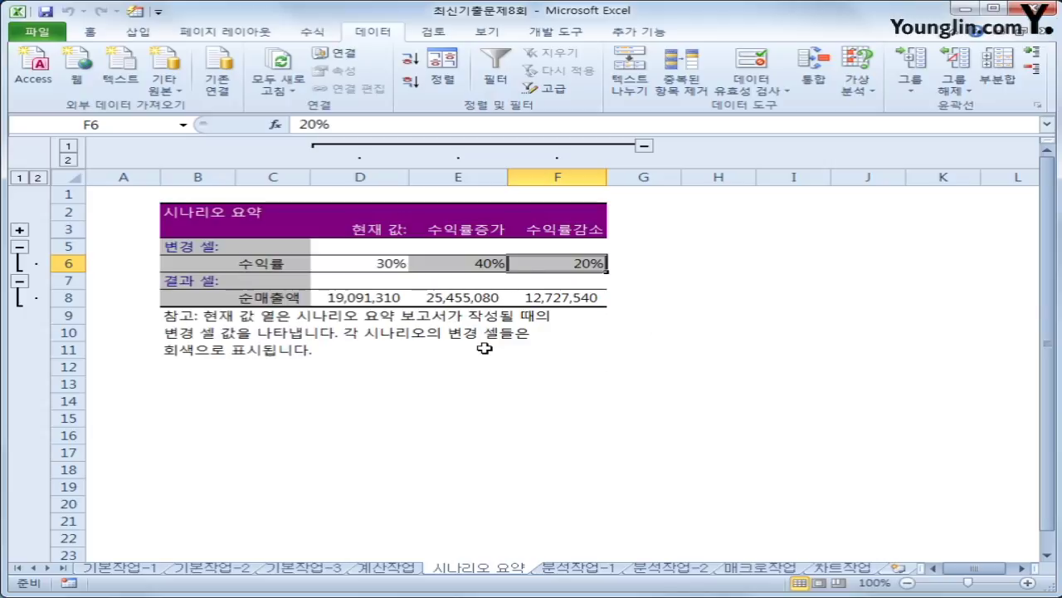
On the 분석작업-2 sheet, sort the 7월 가전제품 판매현황 table by 제품명 in ascending order
click(653, 570)
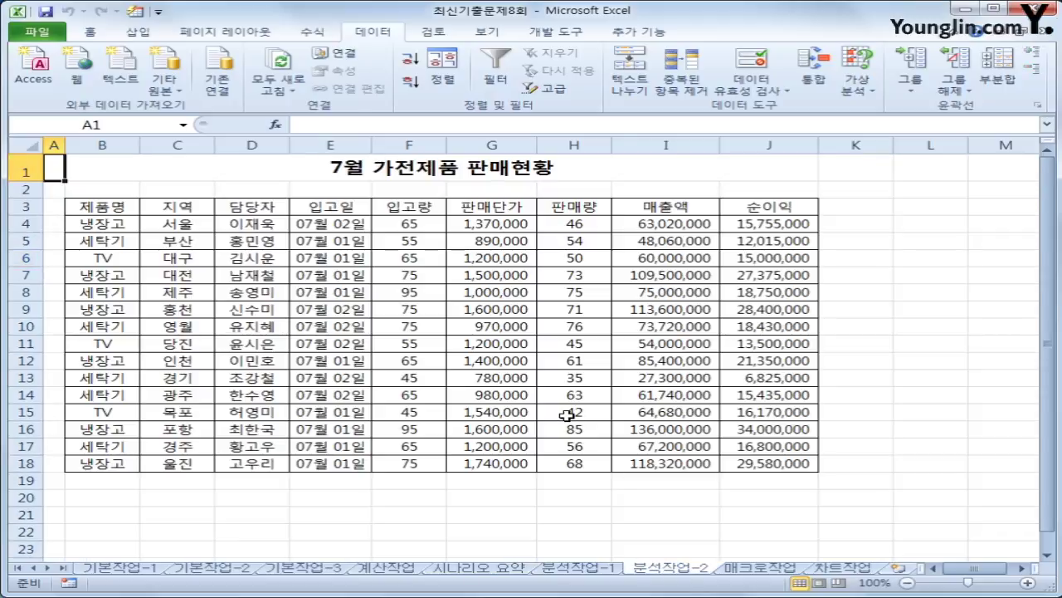
click(129, 209)
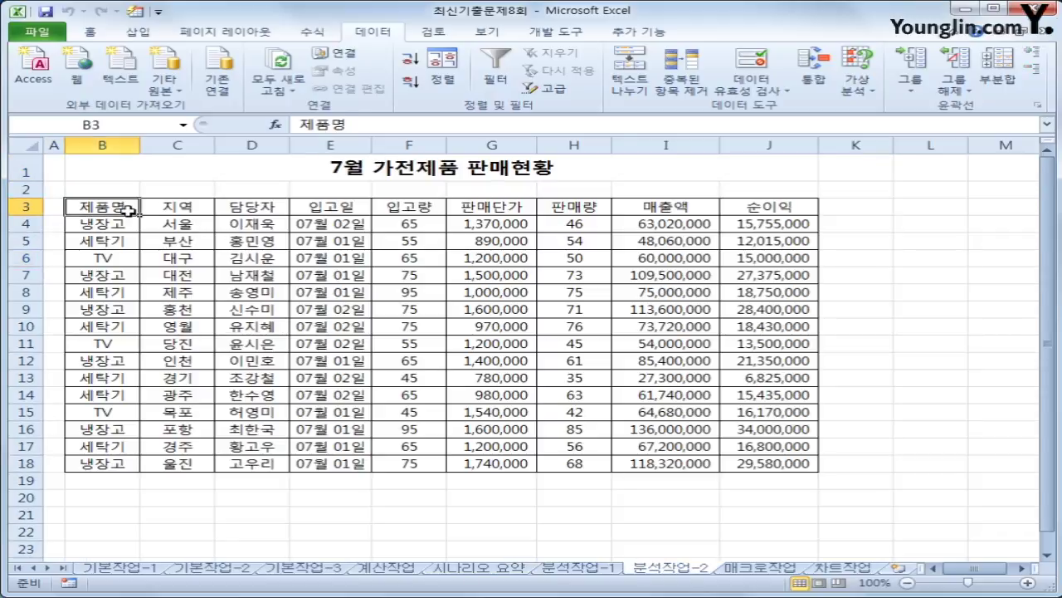
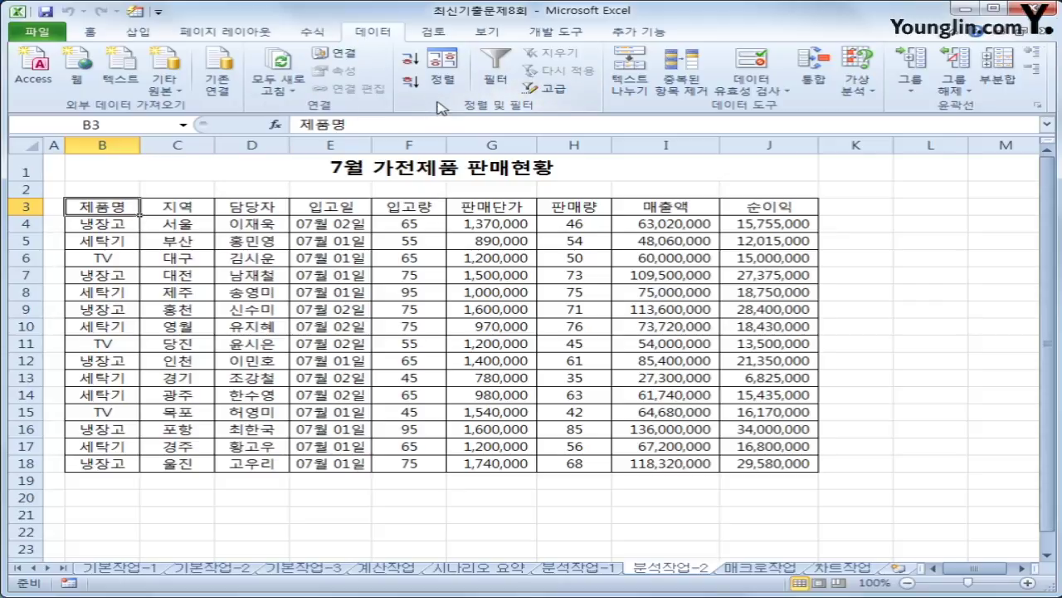
click(411, 59)
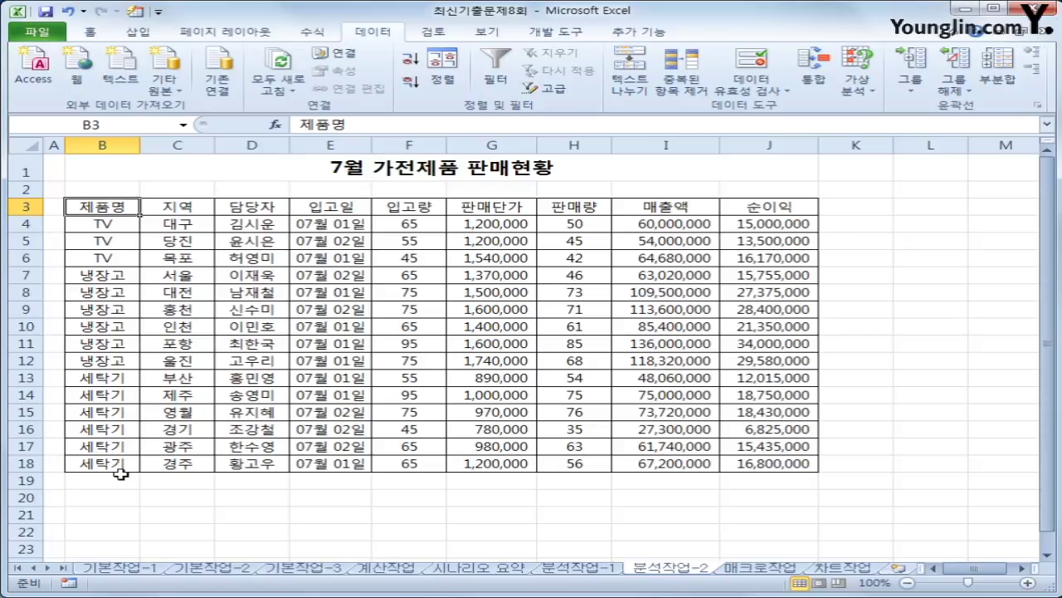
Add subtotals to the table, grouped by 제품명, using the 최대값 function on 순이익
click(1014, 80)
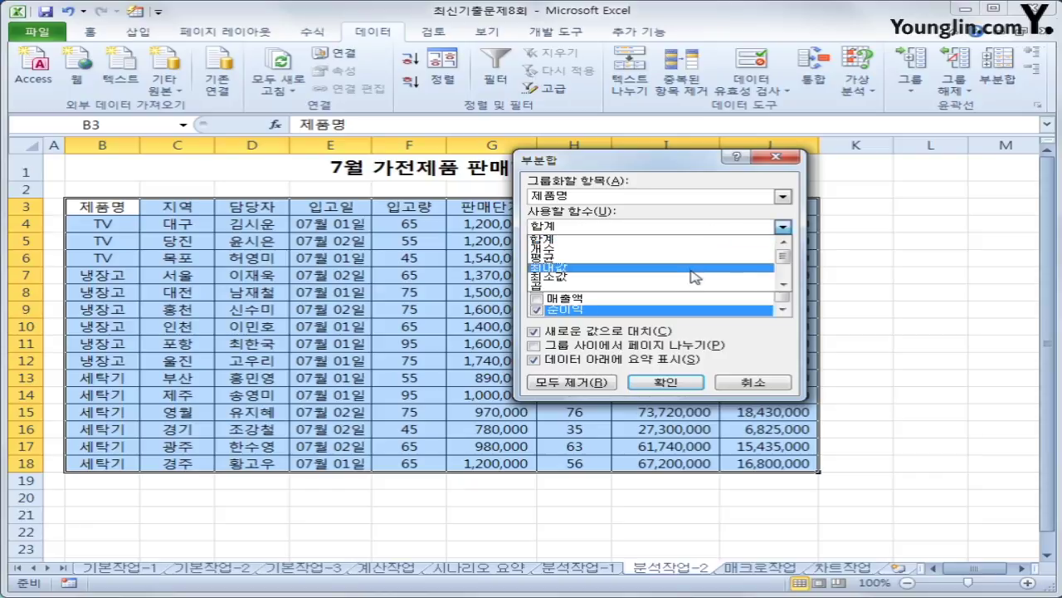
click(693, 268)
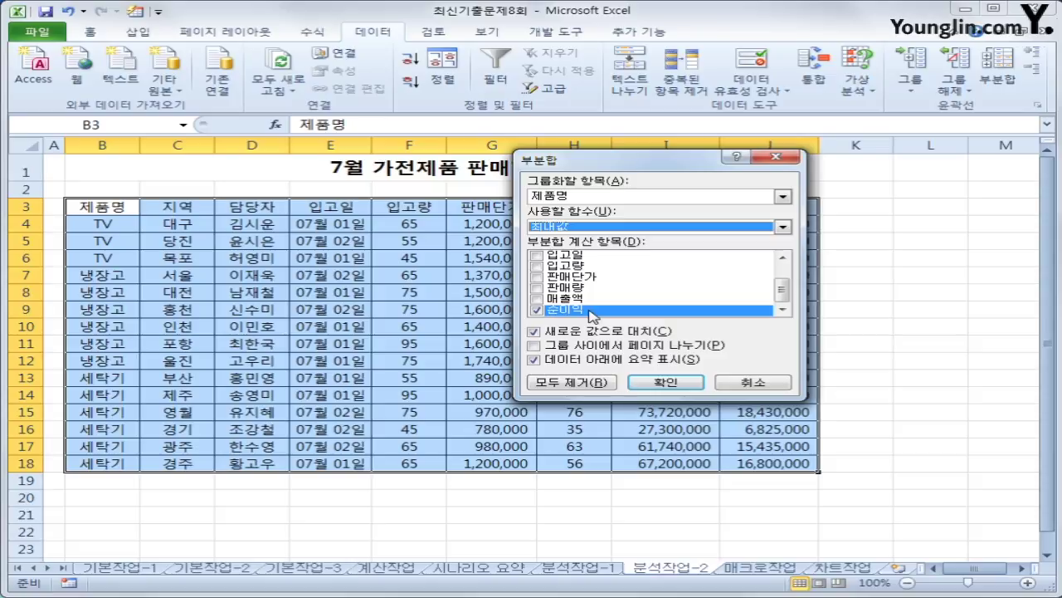
click(655, 382)
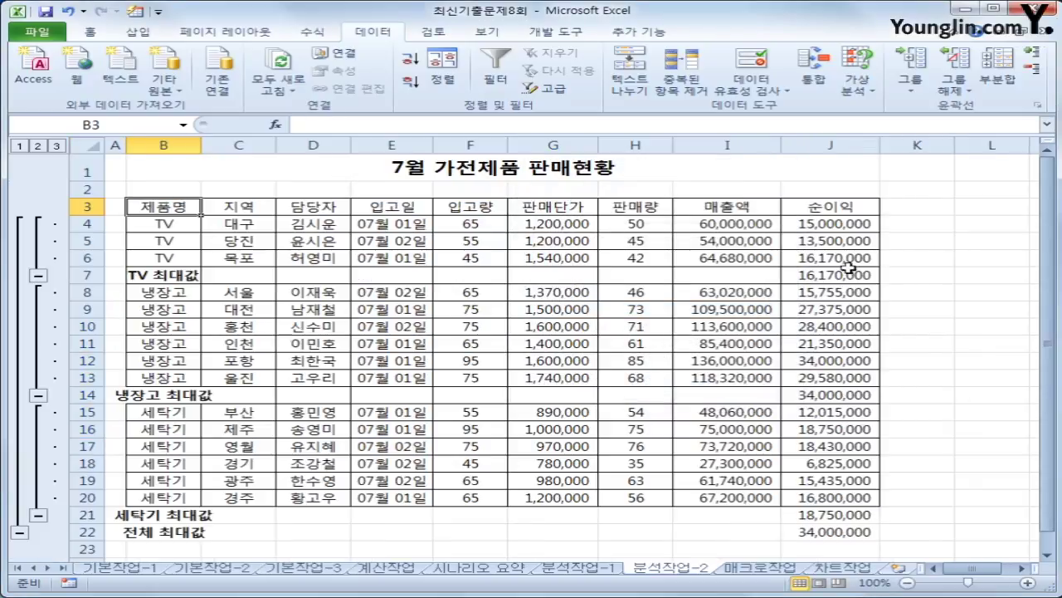
Add nested 최소값 subtotals of 판매량 grouped by 제품명, keeping the existing subtotals, and widen column B to fit its labels
click(998, 74)
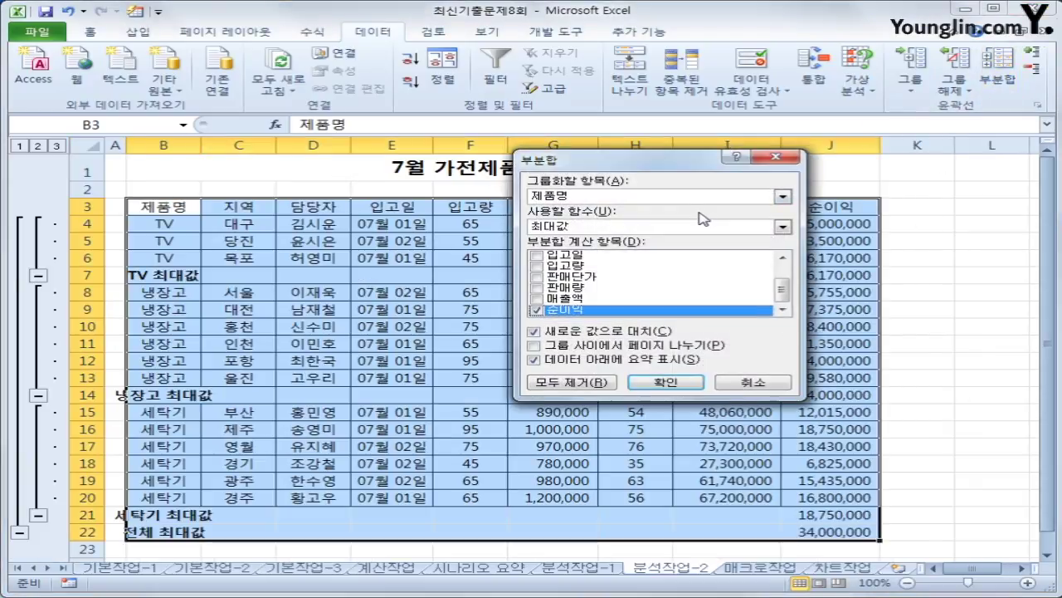
click(661, 229)
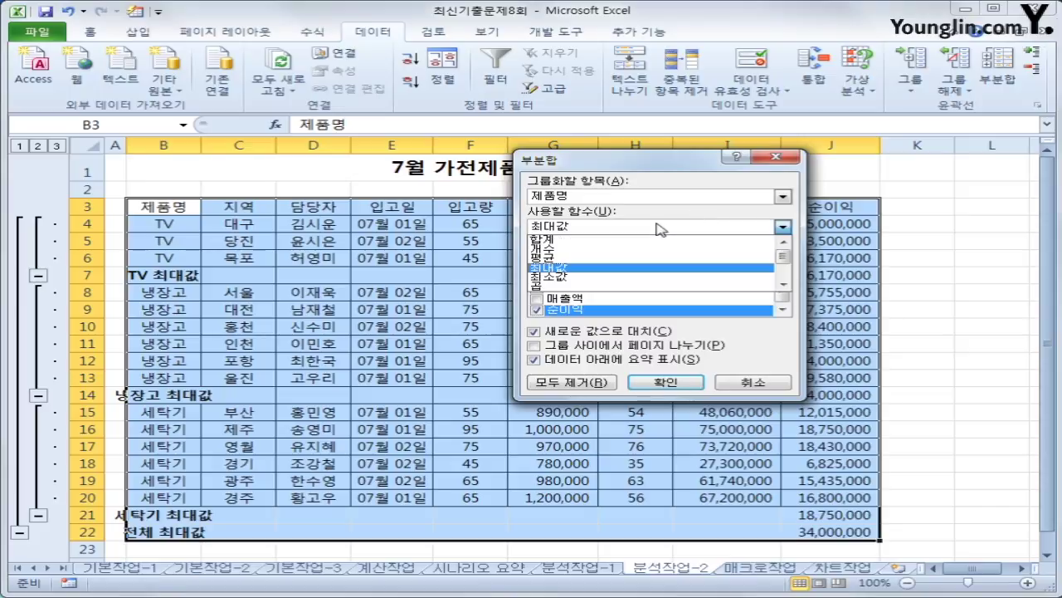
click(638, 278)
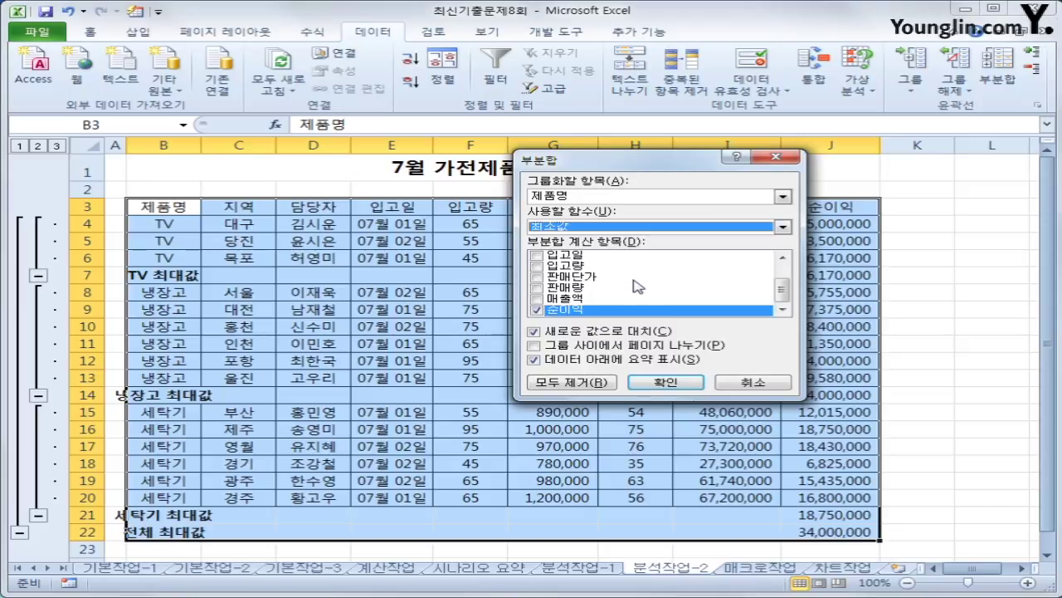
click(536, 310)
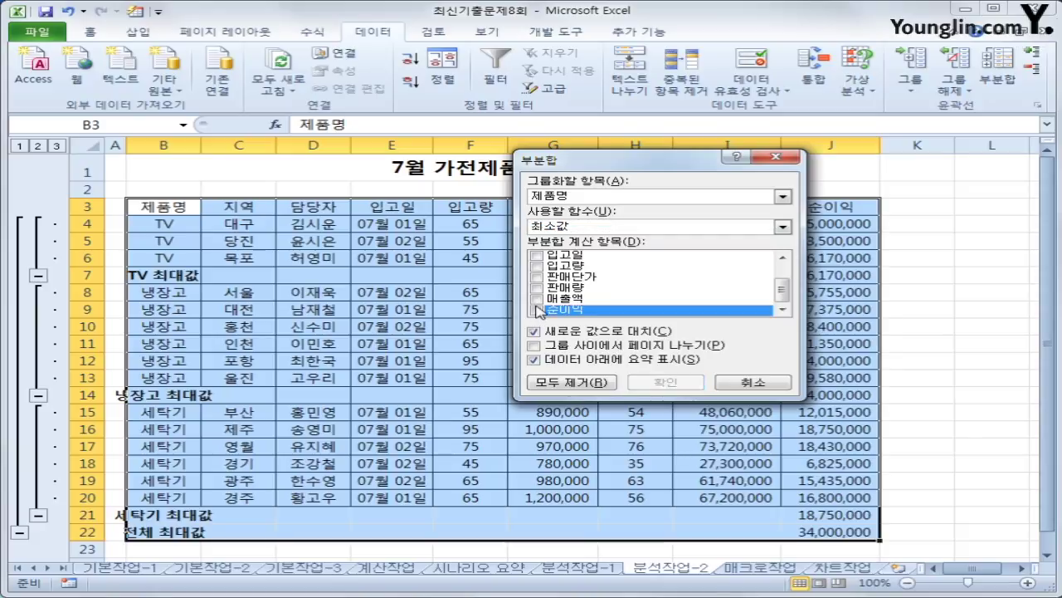
click(538, 288)
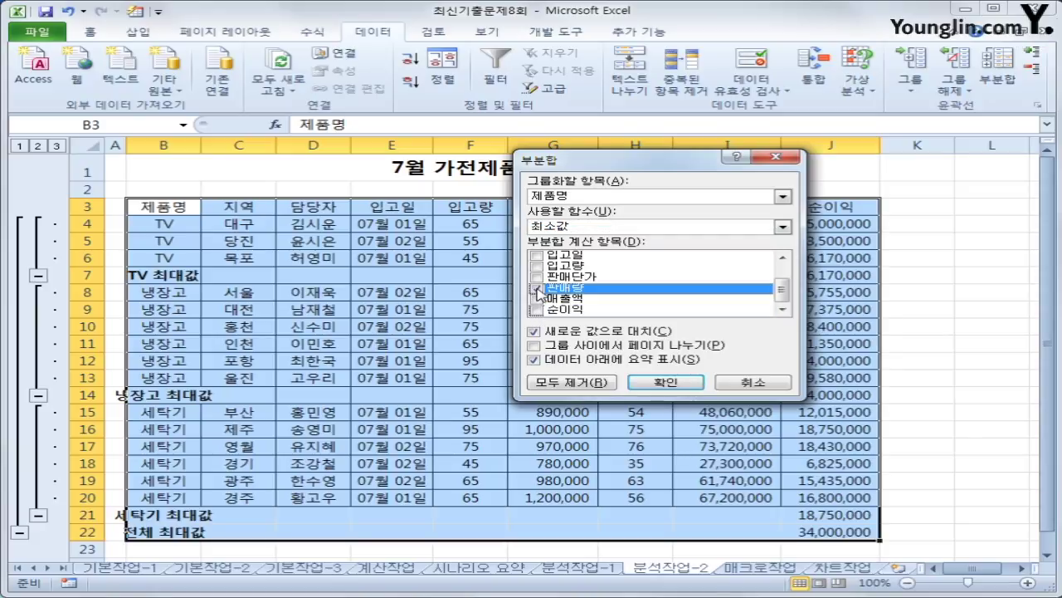
click(561, 332)
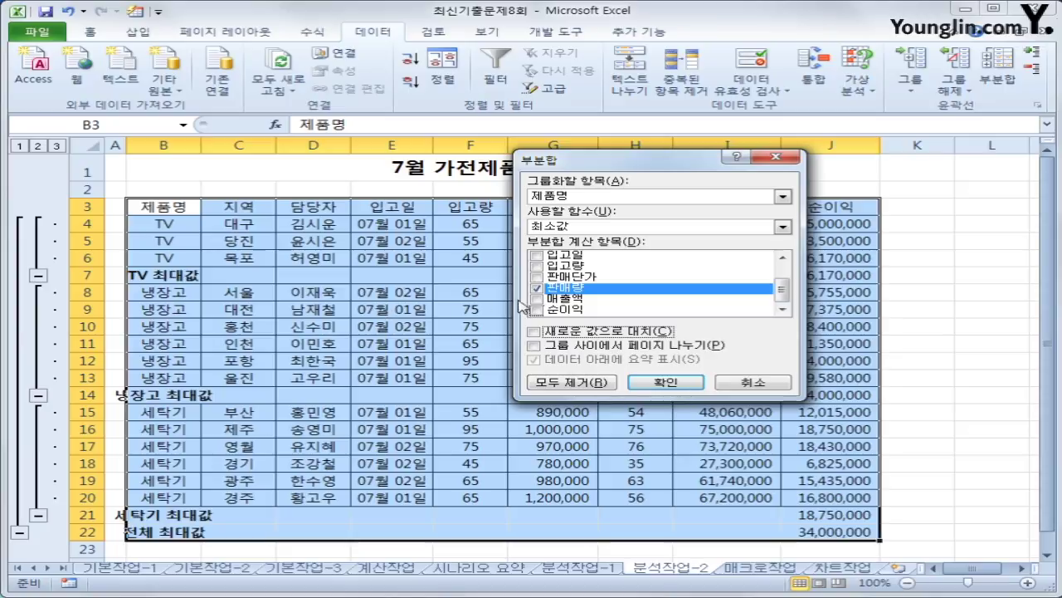
click(657, 383)
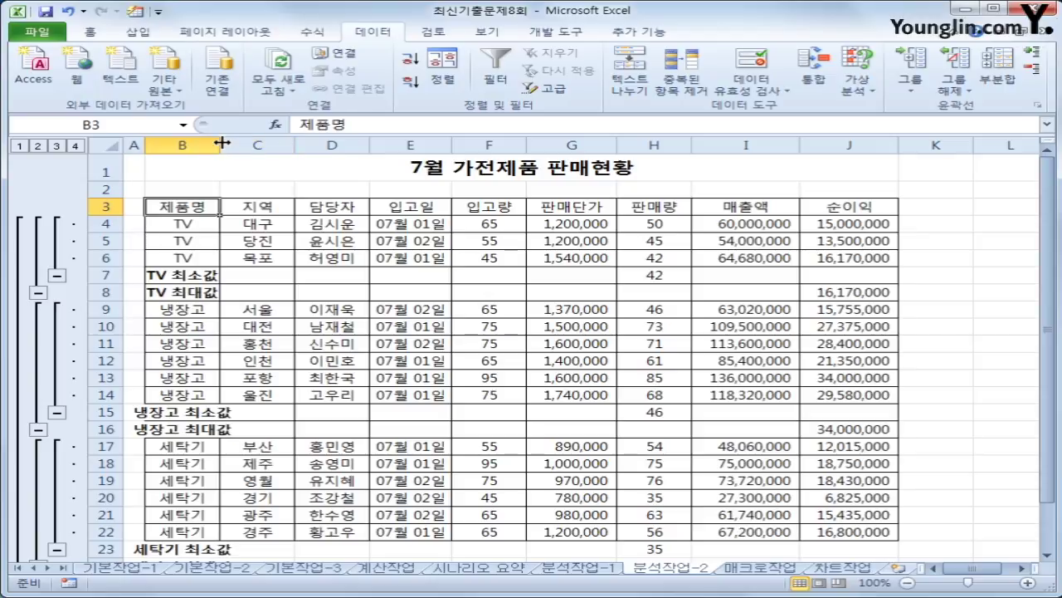
drag(222, 142, 261, 143)
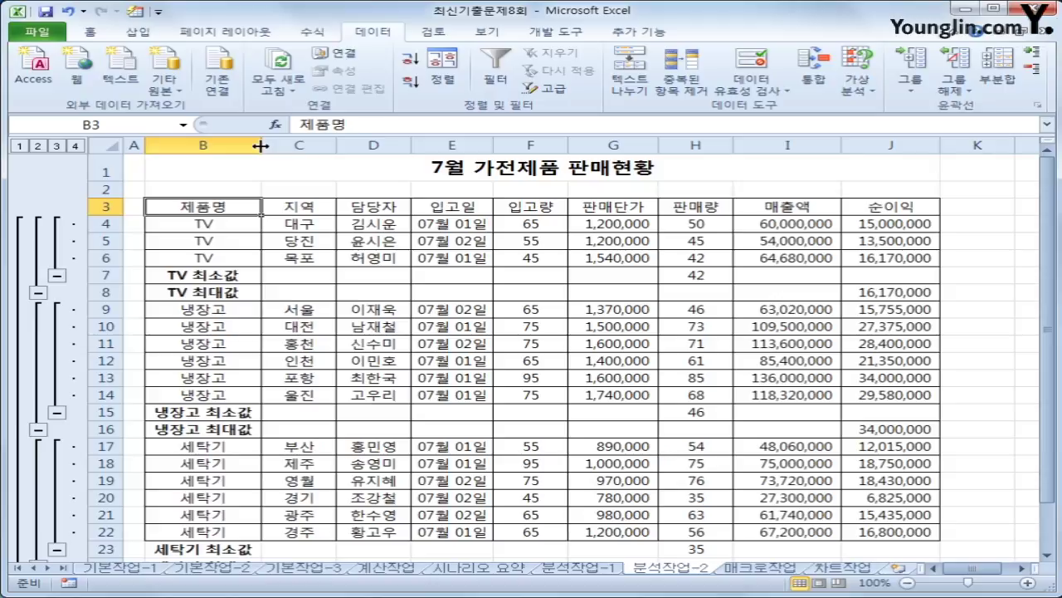
On the 매크로작업 sheet, start recording a macro named 서식 in the current workbook
click(757, 568)
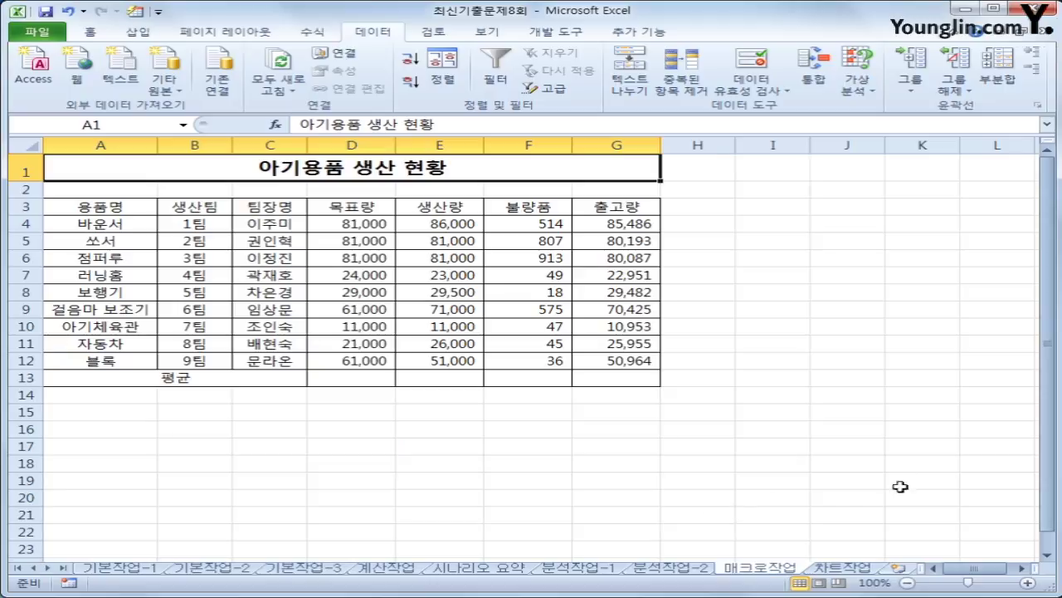
click(813, 309)
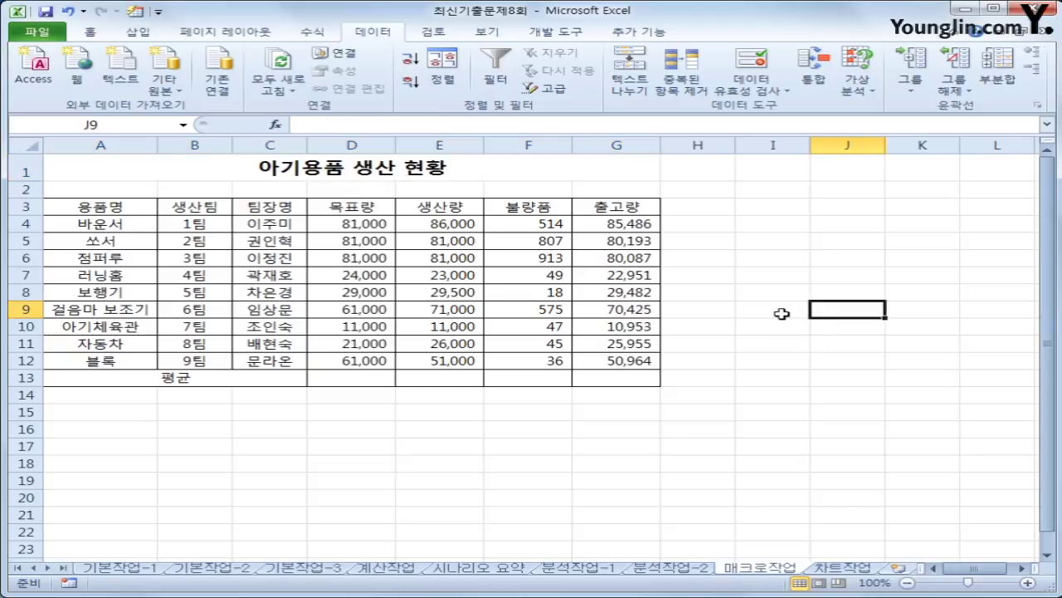
click(539, 35)
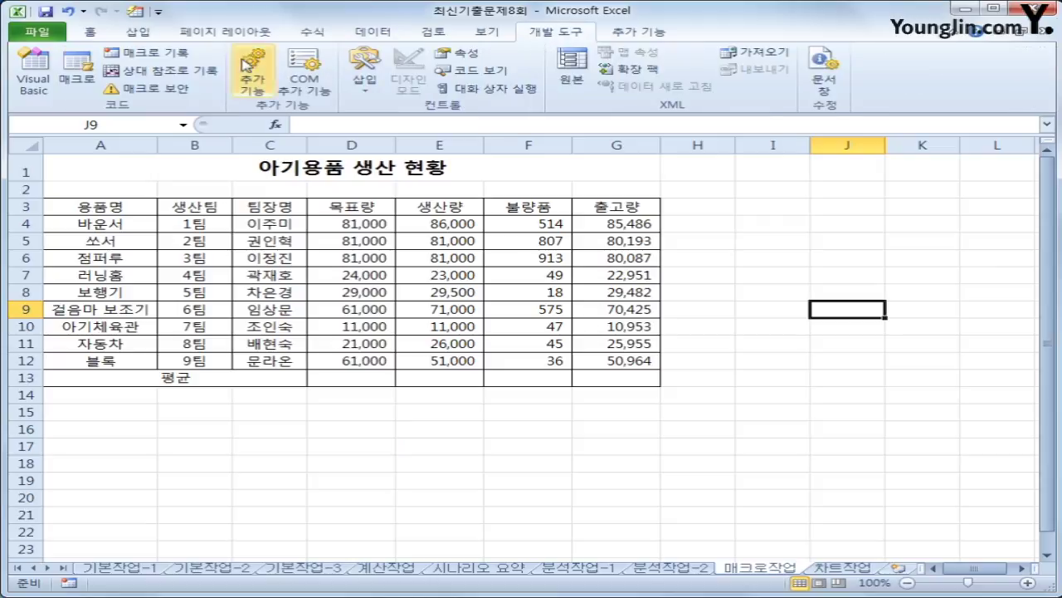
click(189, 60)
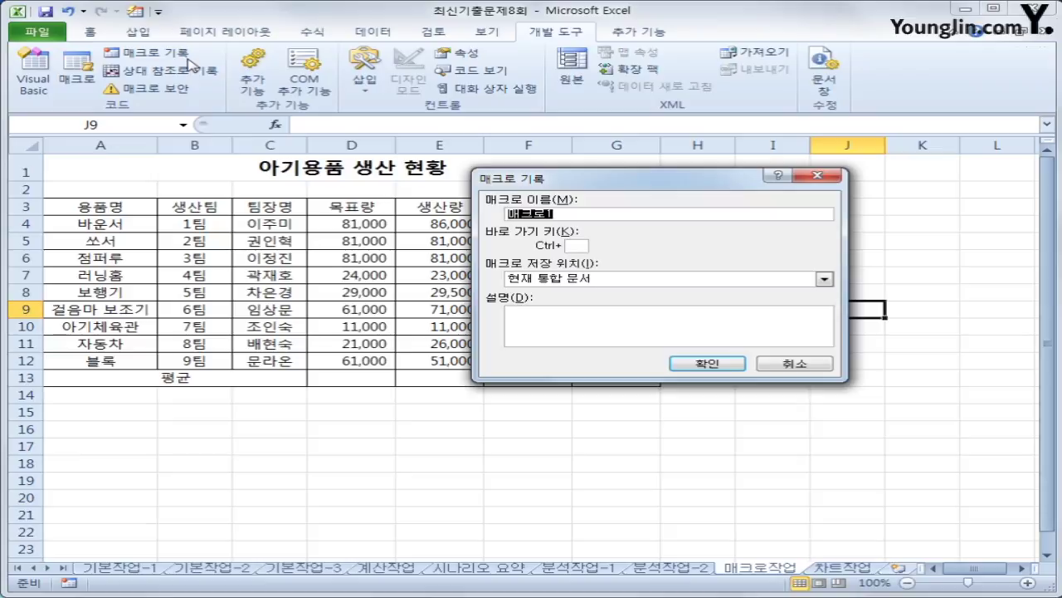
text(서식)
click(689, 363)
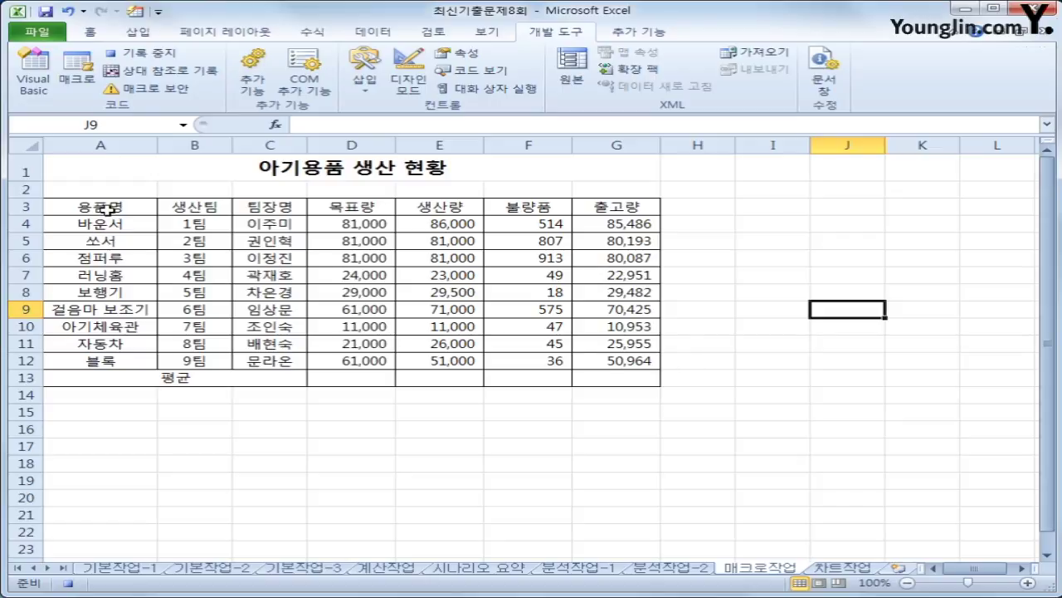
Format the header cells A3:G3 with yellow (노랑) font and blue (파랑) fill, and stop recording the macro
drag(108, 208, 585, 205)
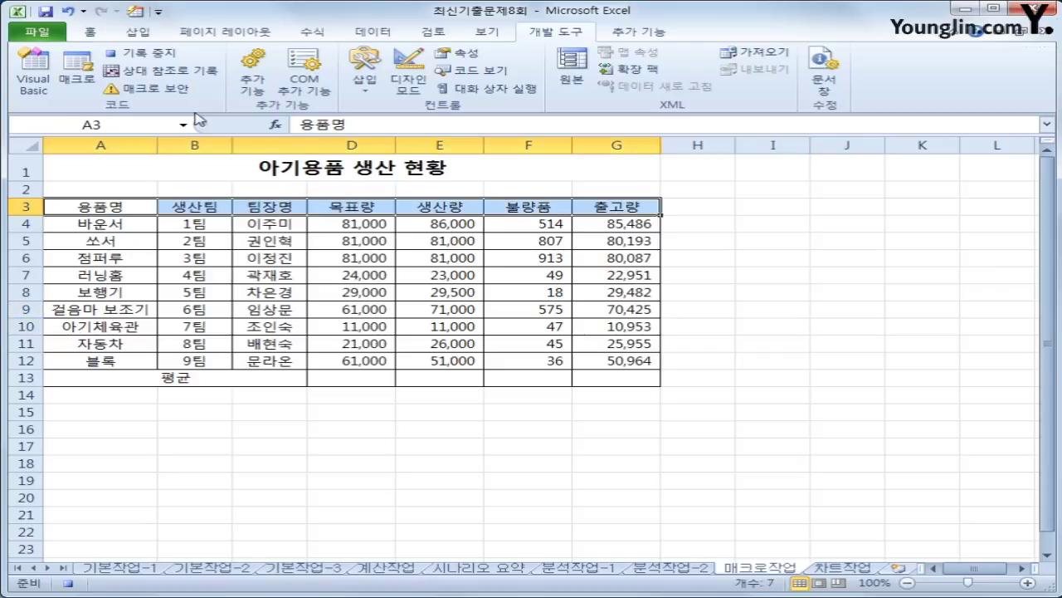
click(92, 32)
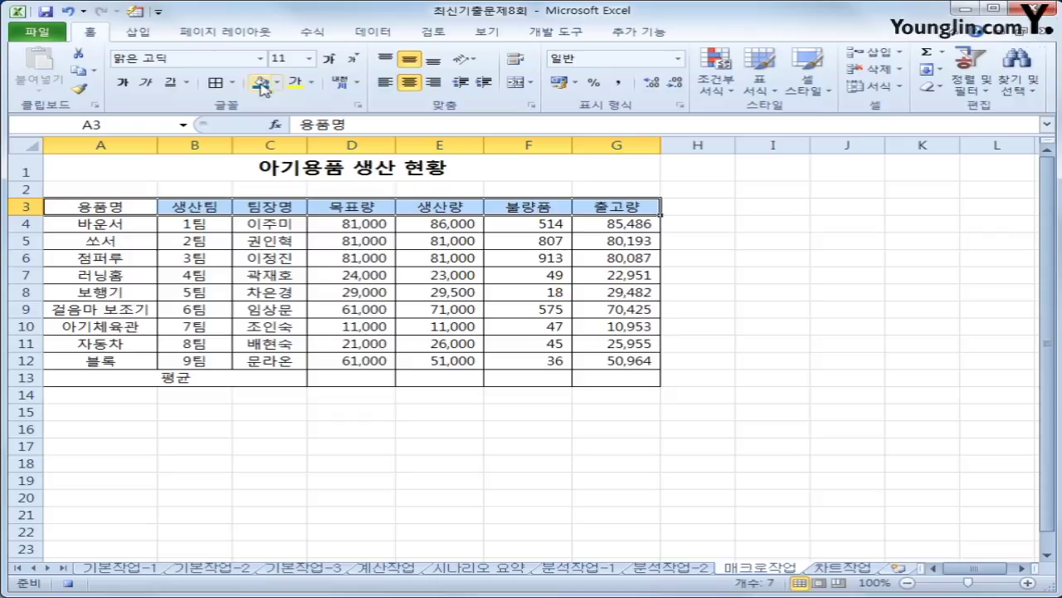
click(312, 82)
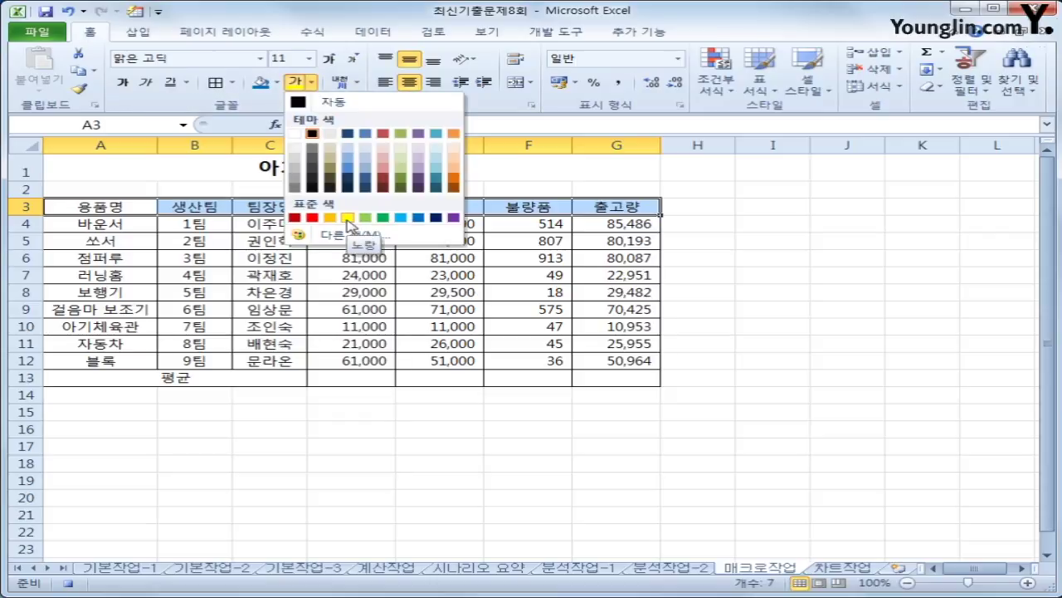
click(348, 219)
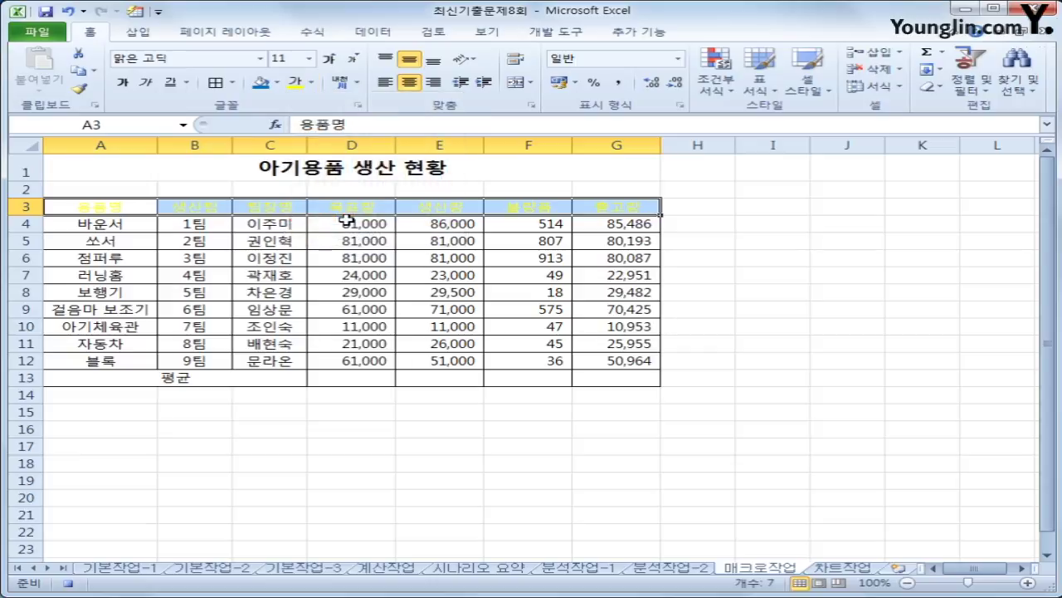
click(277, 83)
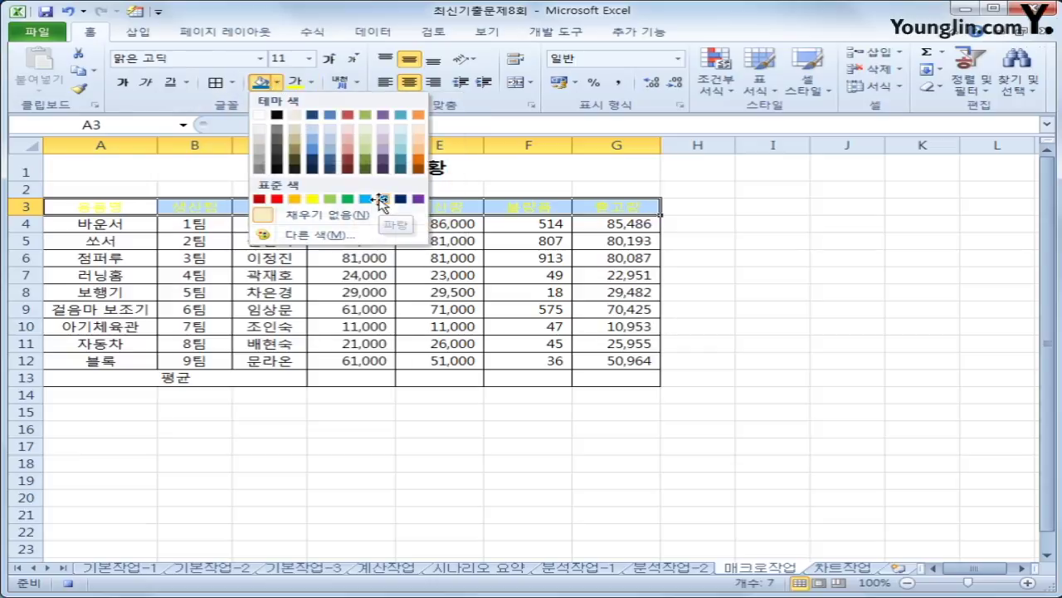
click(383, 200)
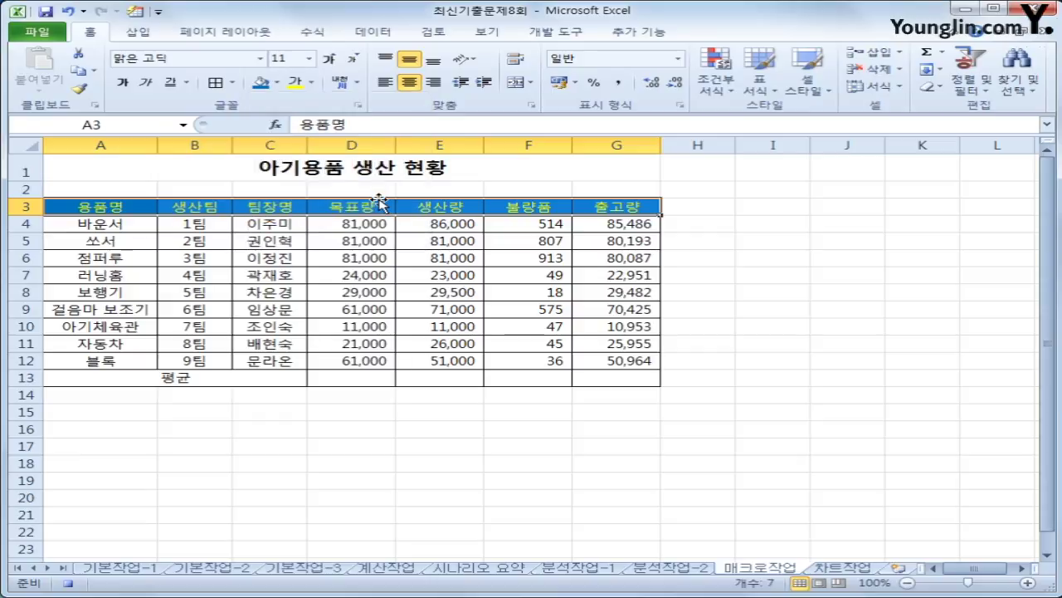
click(610, 208)
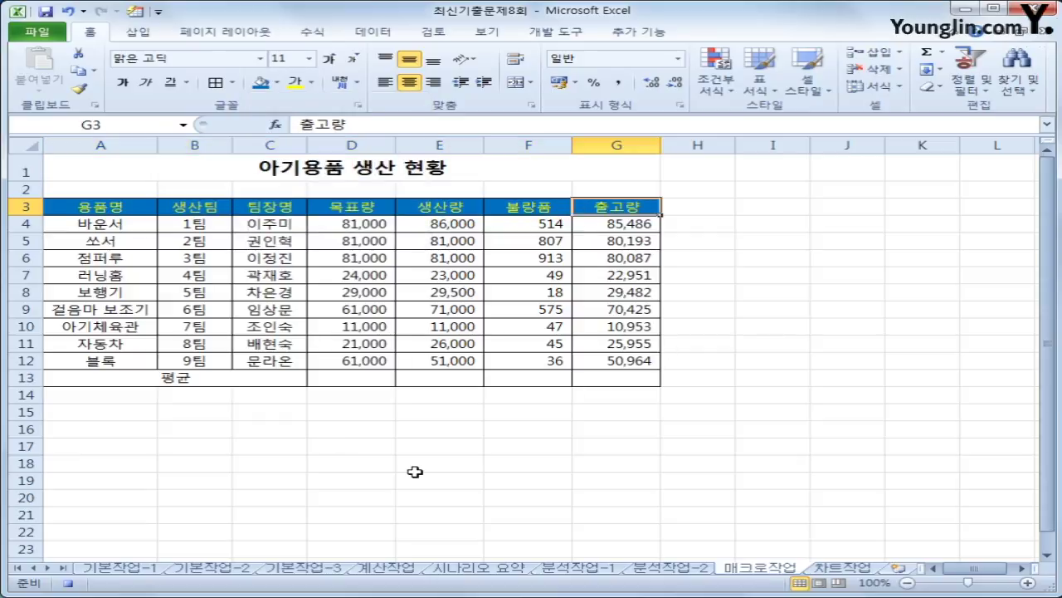
click(548, 33)
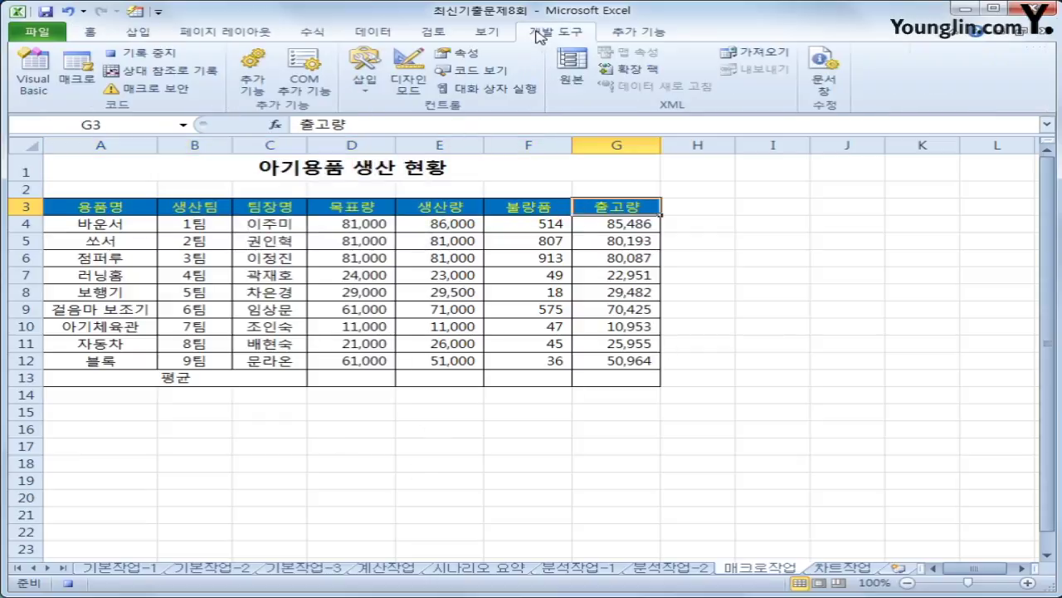
click(174, 55)
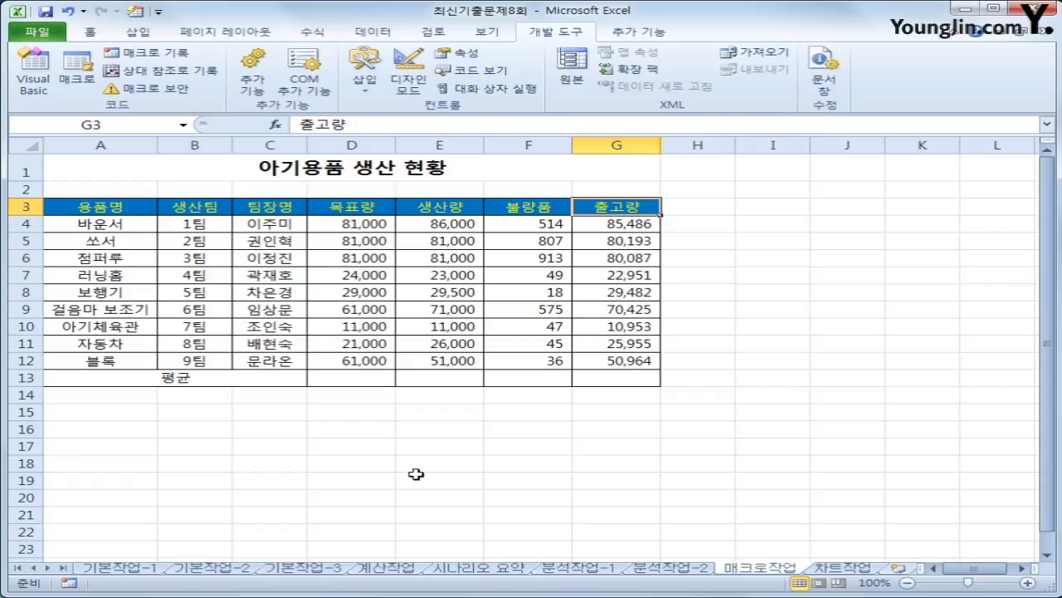
Draw a rounded rectangle over cells I3:J4, about 3.81 cm by 1.16 cm, and label it 서식
click(156, 33)
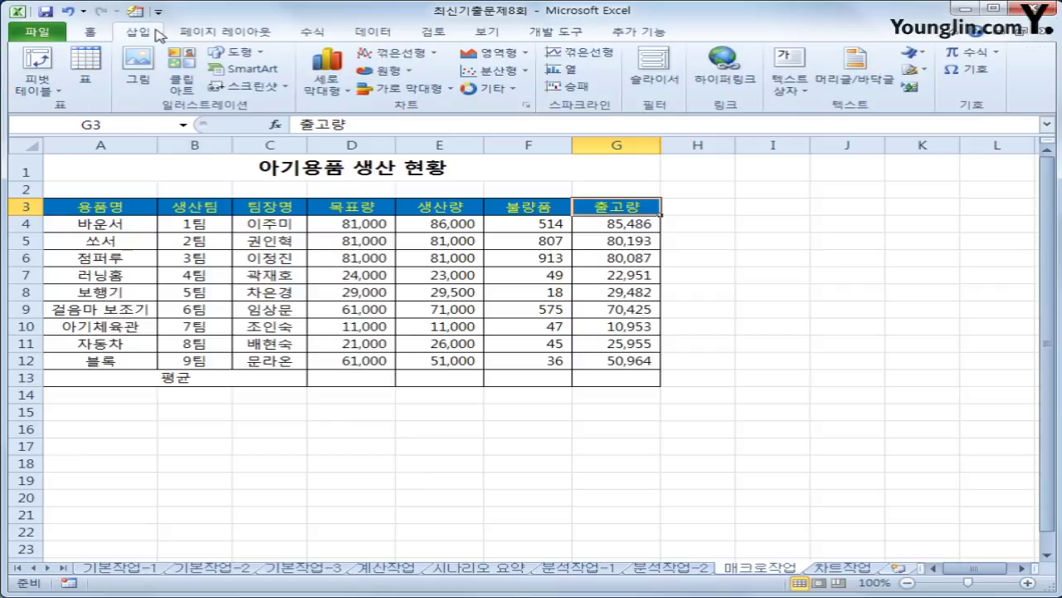
click(239, 52)
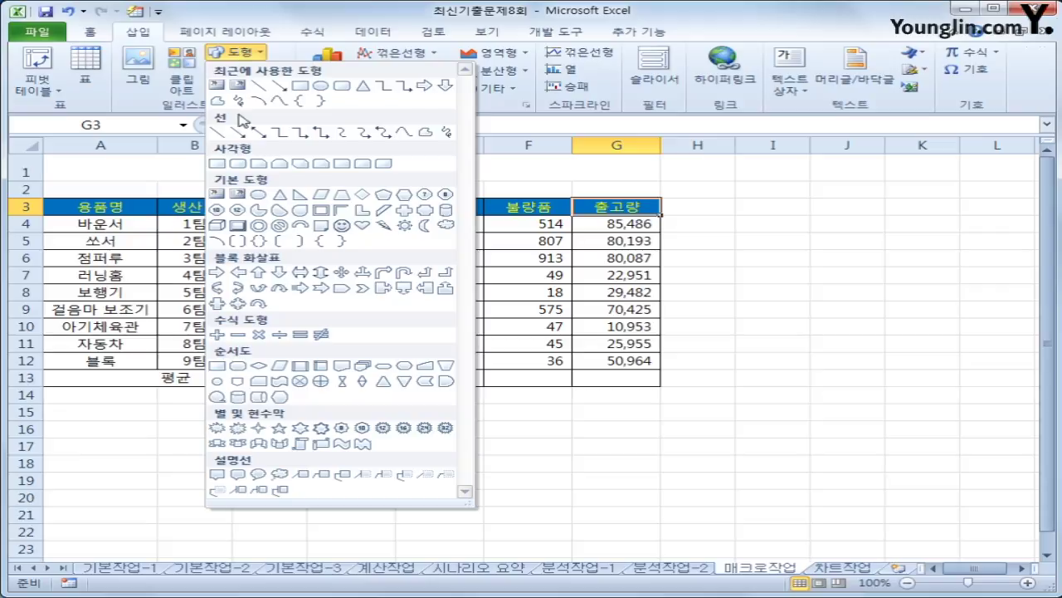
click(238, 163)
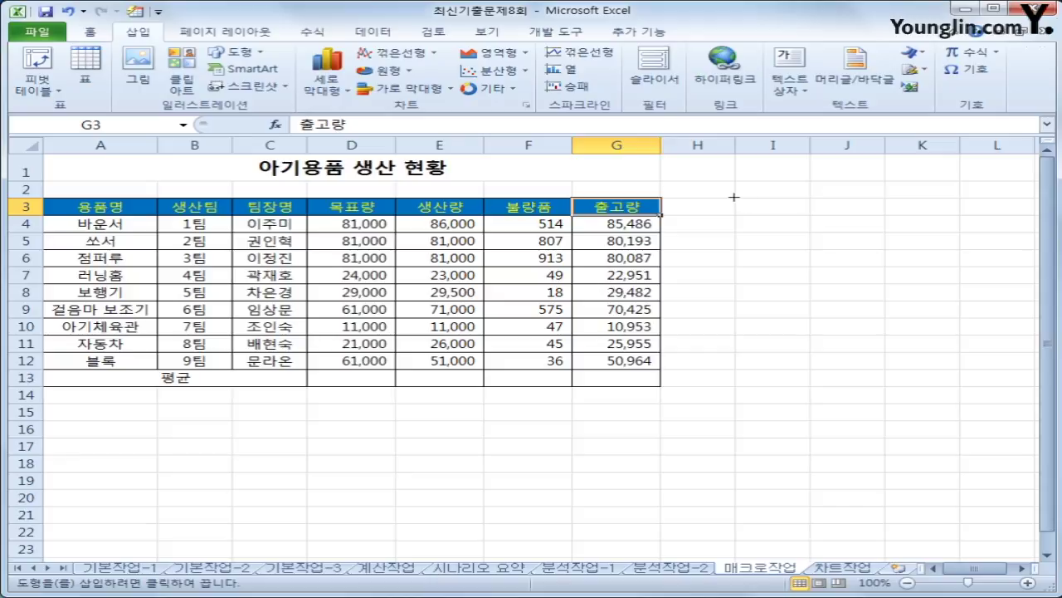
drag(733, 196, 864, 233)
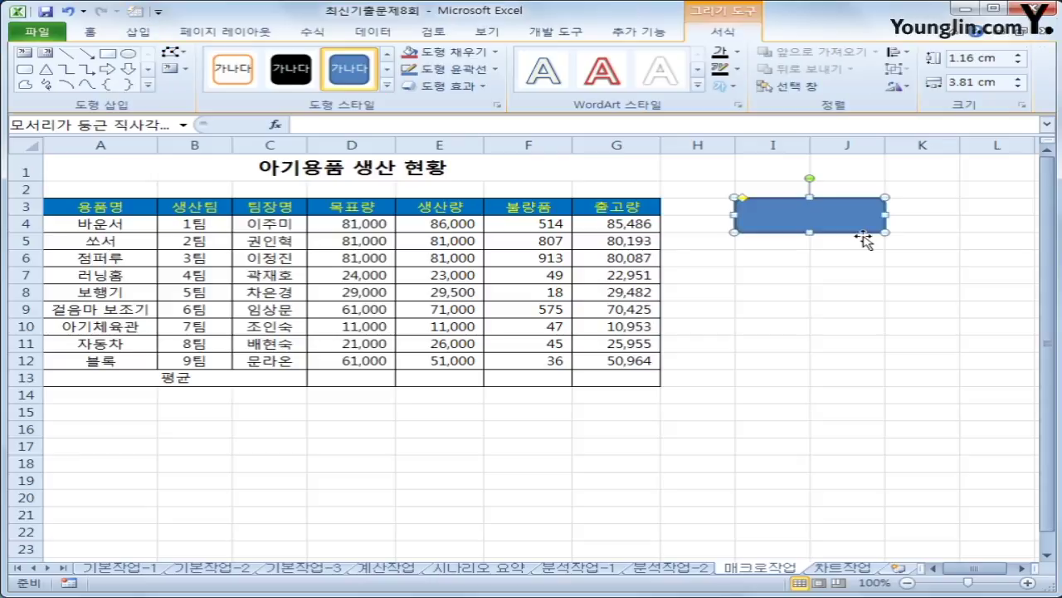
text(서식)
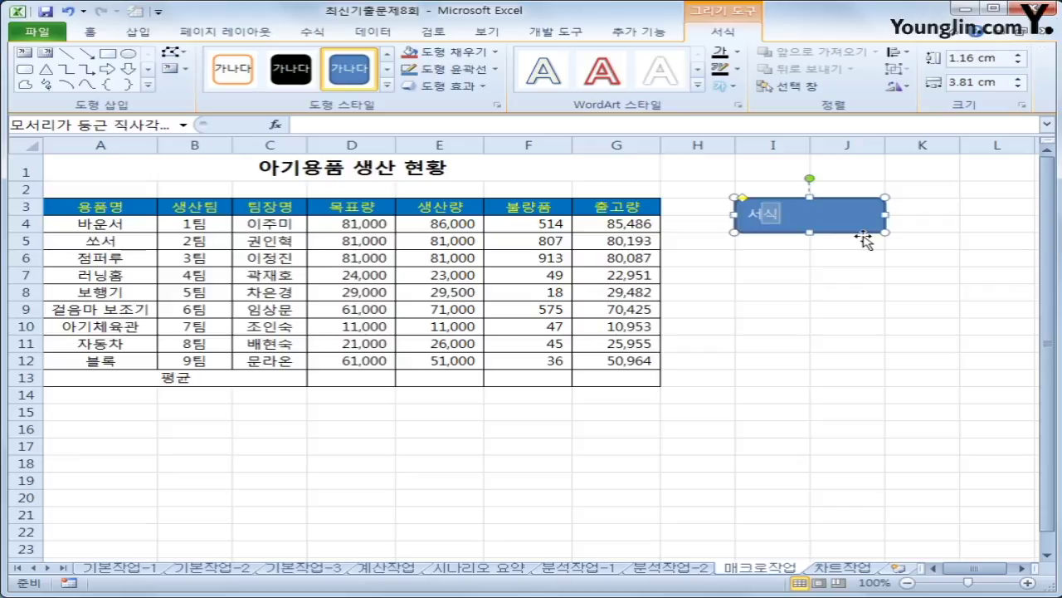
Assign the 서식 macro to the rounded rectangle
right_click(859, 209)
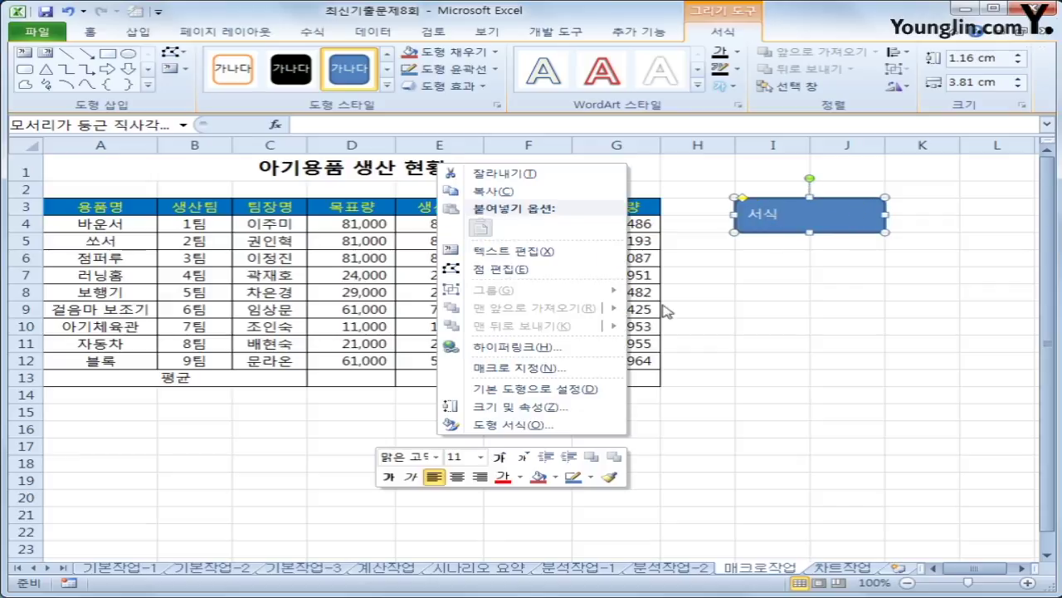
click(588, 370)
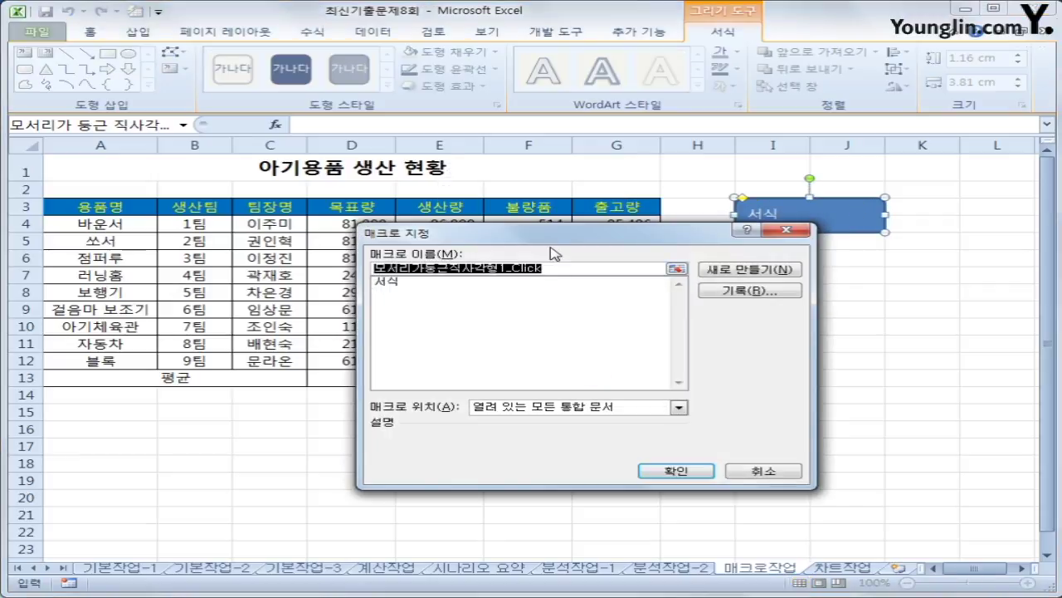
drag(554, 235, 397, 174)
click(267, 224)
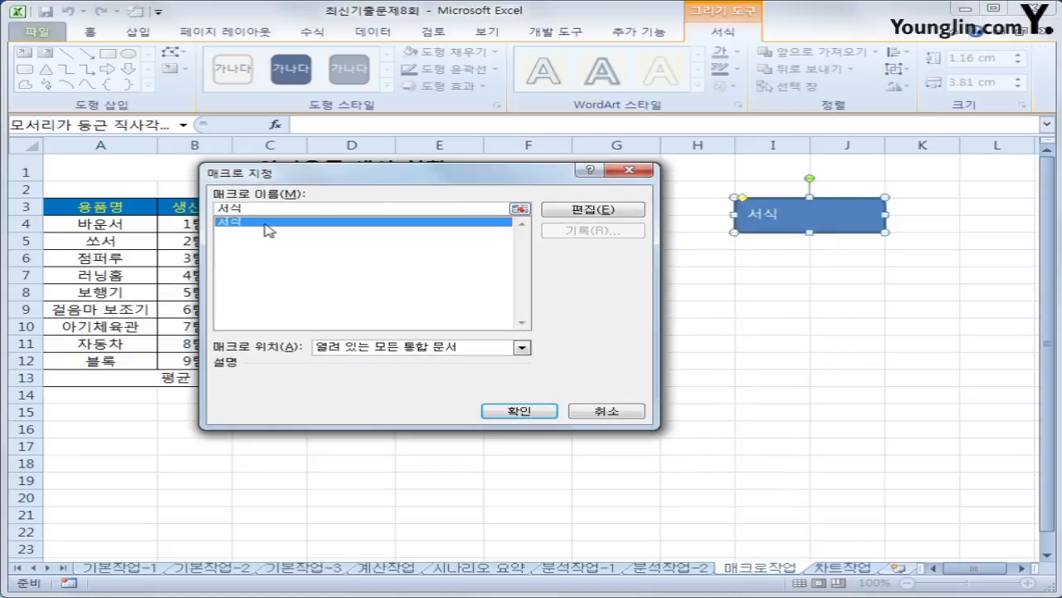
click(512, 410)
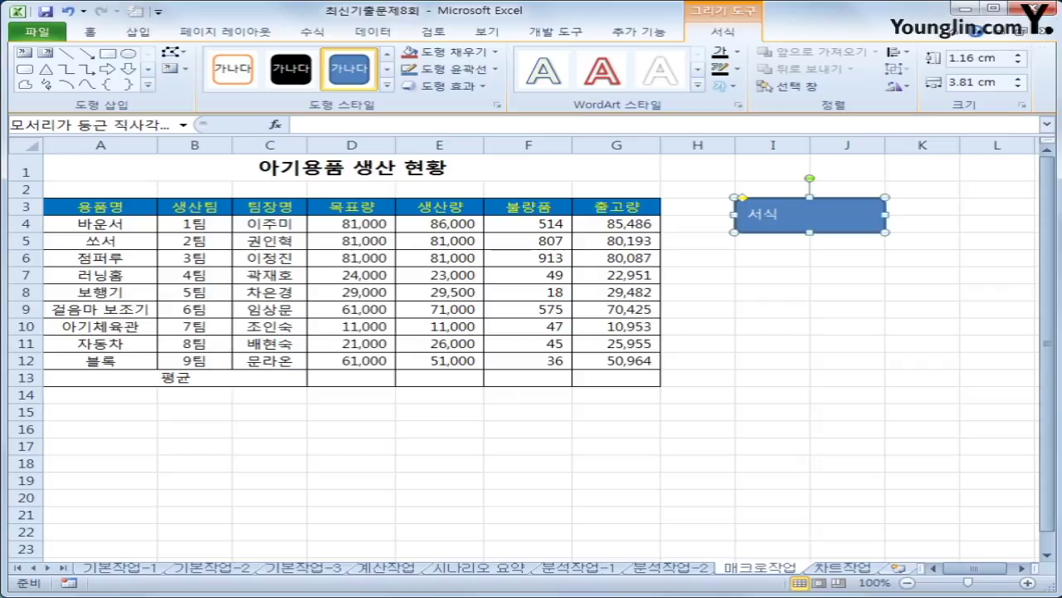
Center the rounded rectangle's text horizontally and vertically, and deselect the shape
click(89, 32)
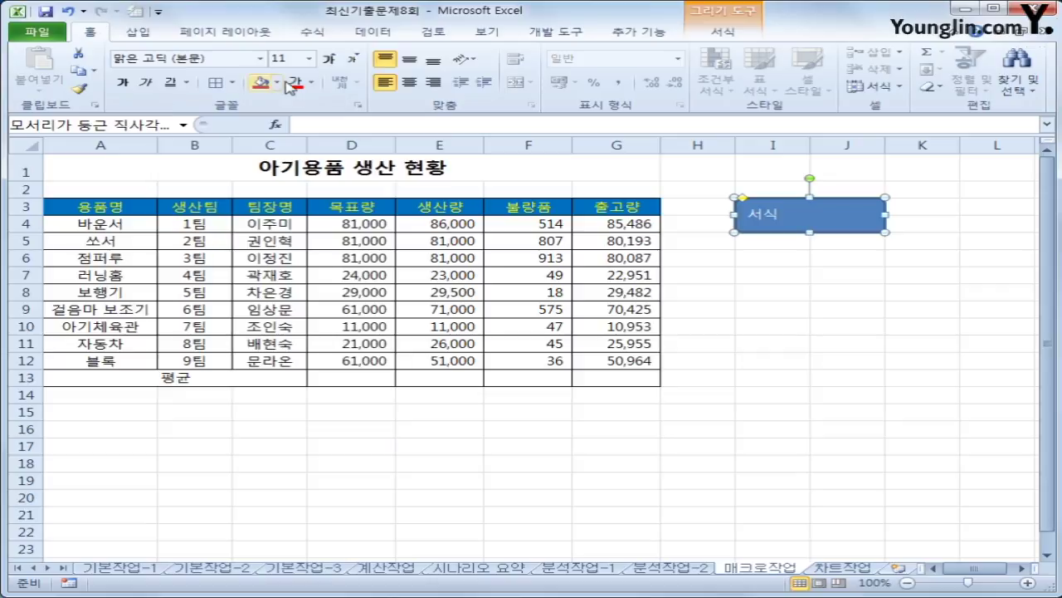
click(410, 80)
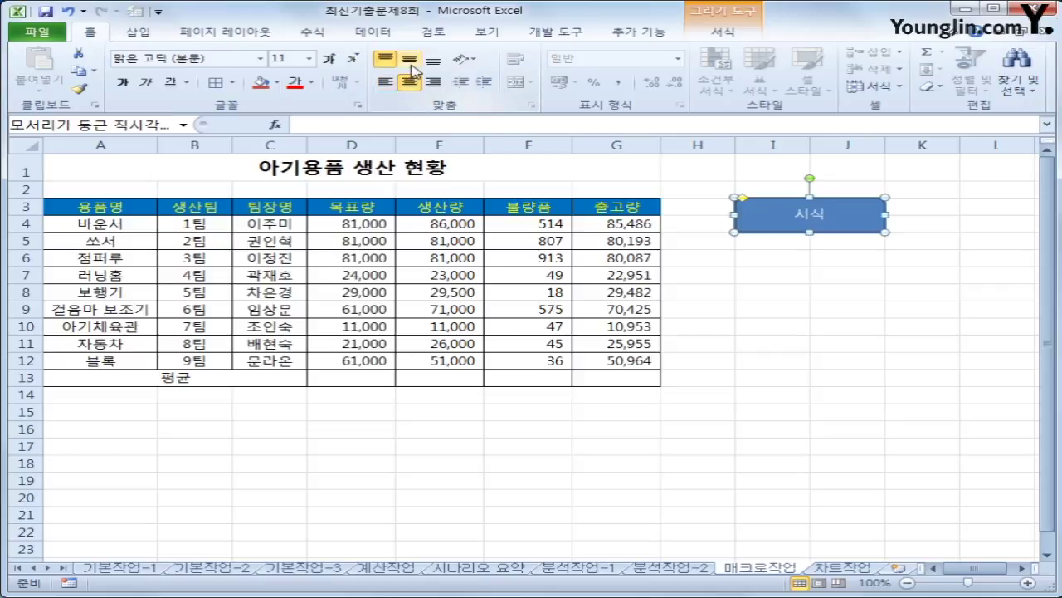
click(410, 62)
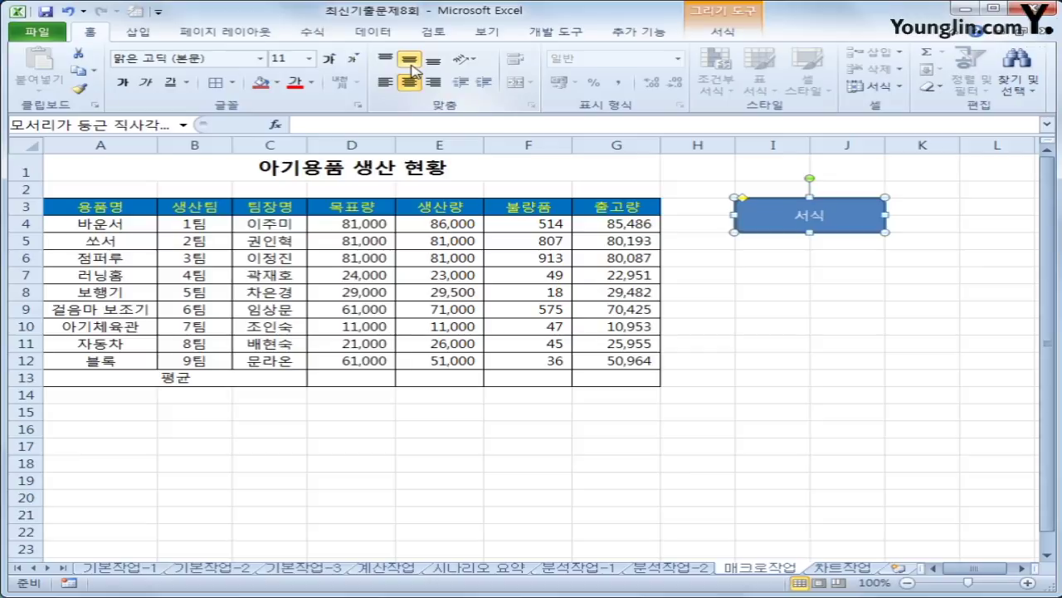
click(955, 374)
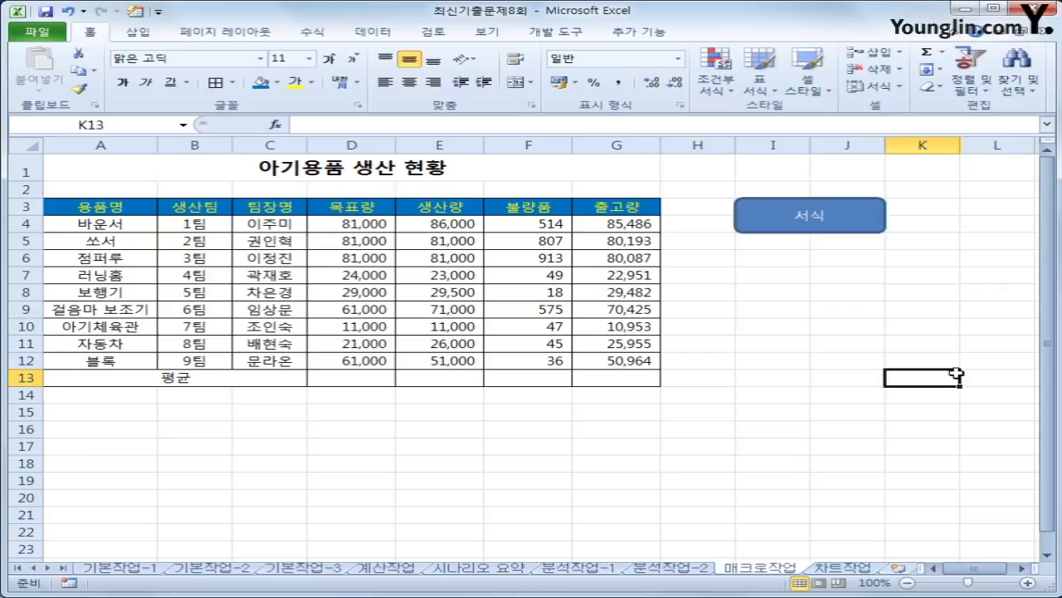
Start recording a new macro named 평균 in the current workbook
click(543, 33)
click(156, 52)
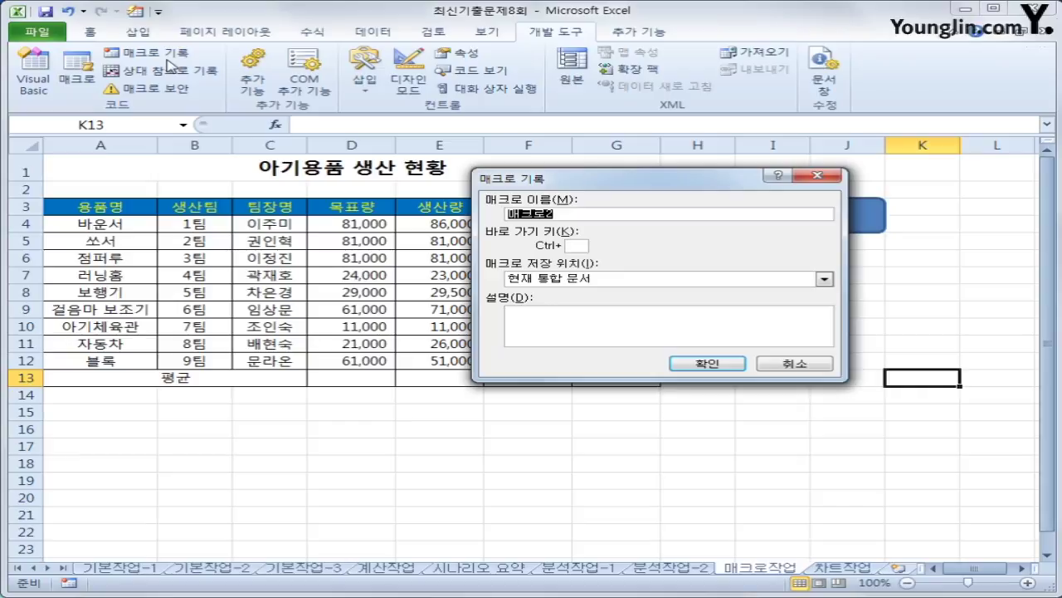
text(평균)
click(688, 366)
Fill D13:G13 with the column averages of rows 4 to 12 using the automatic average (평균) function
click(356, 376)
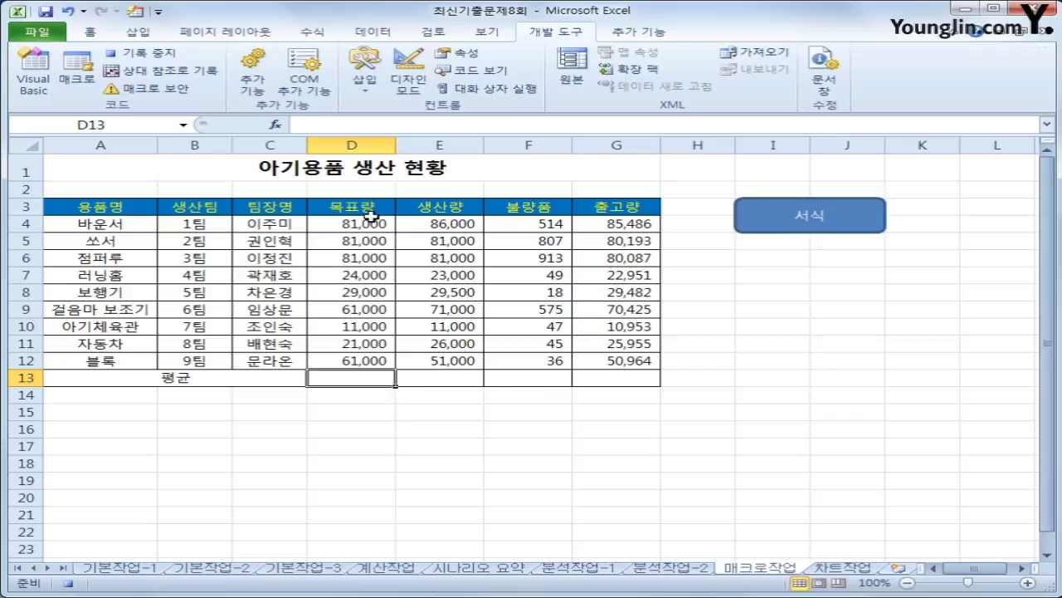
drag(370, 221, 634, 378)
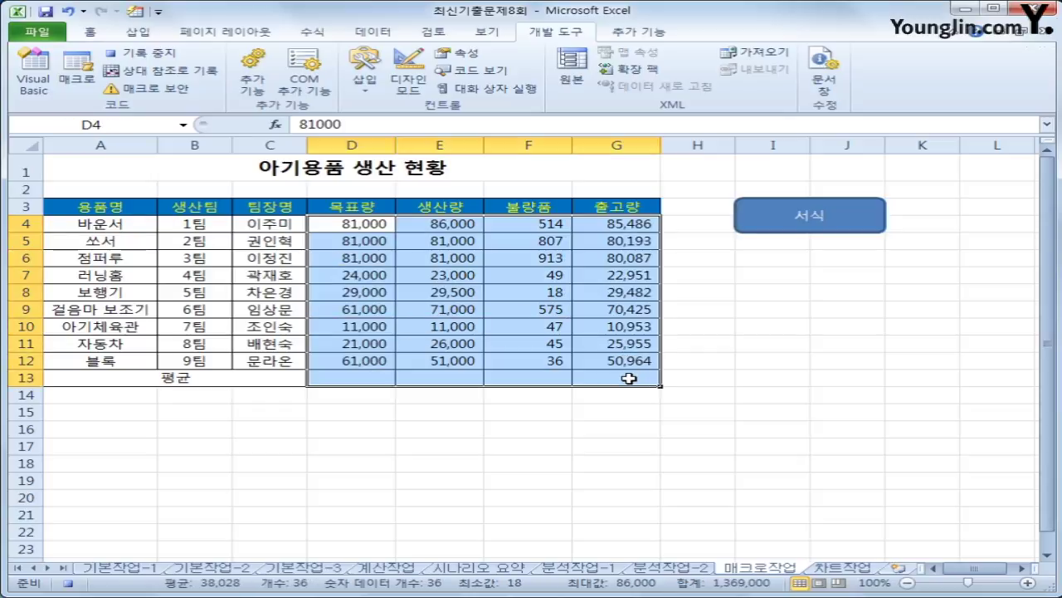
click(310, 32)
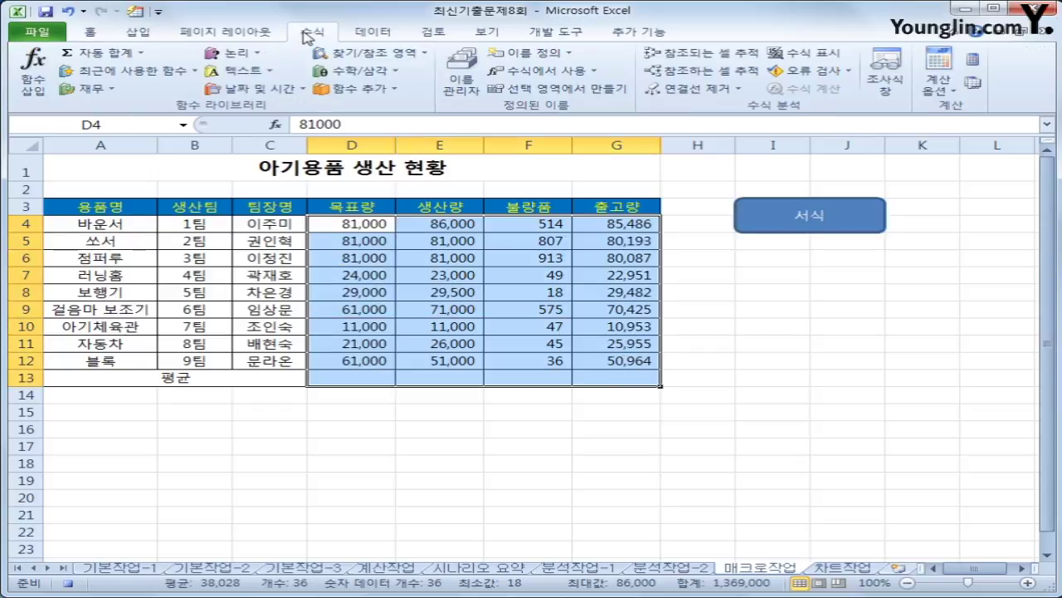
click(141, 52)
click(143, 91)
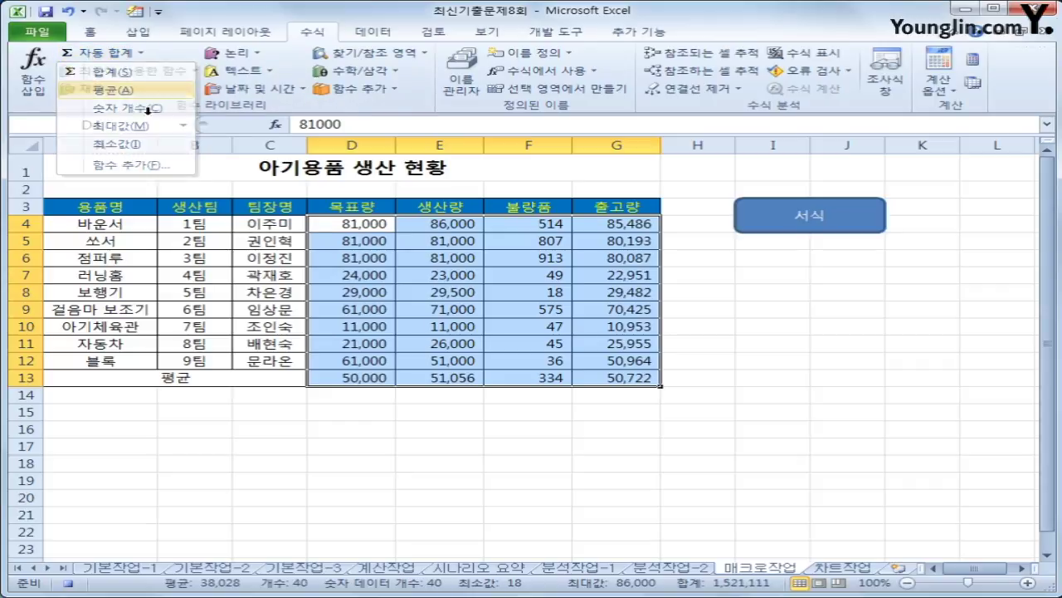
click(607, 381)
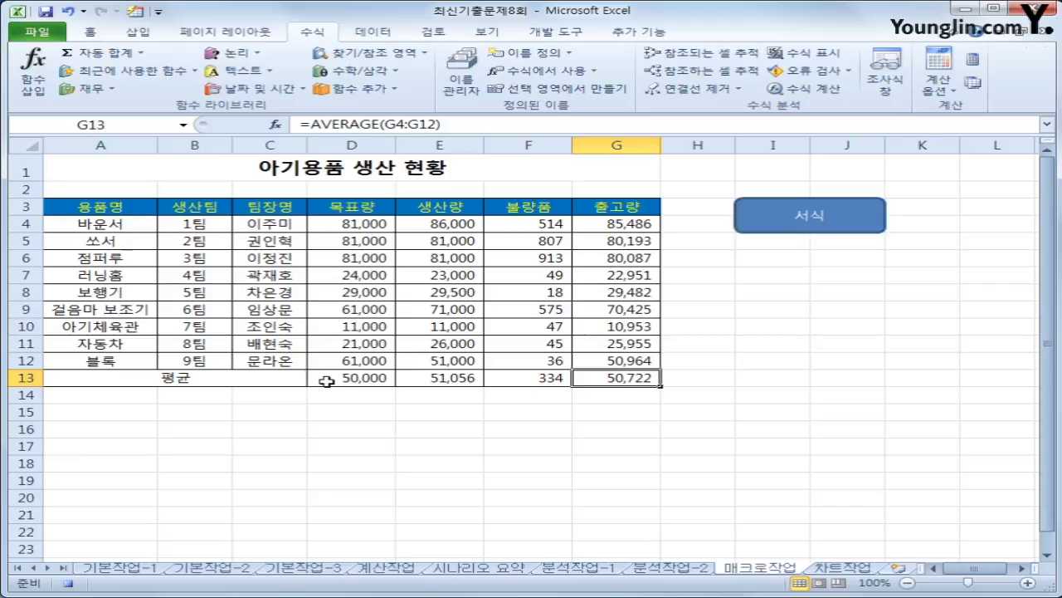
Show the averages in D13:G13 with one decimal place, and stop recording the macro
drag(334, 381, 592, 390)
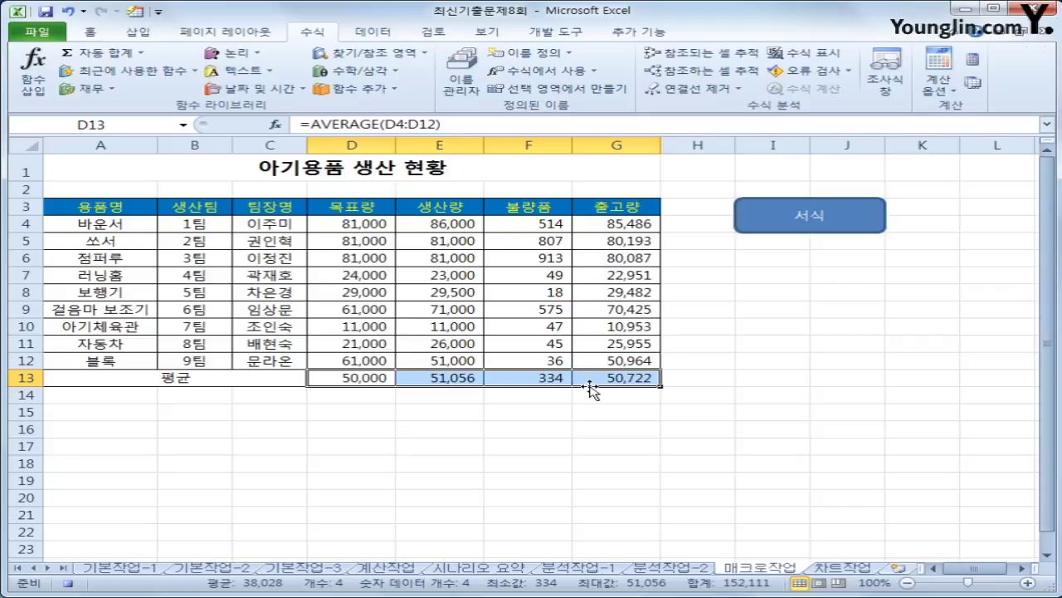
click(91, 33)
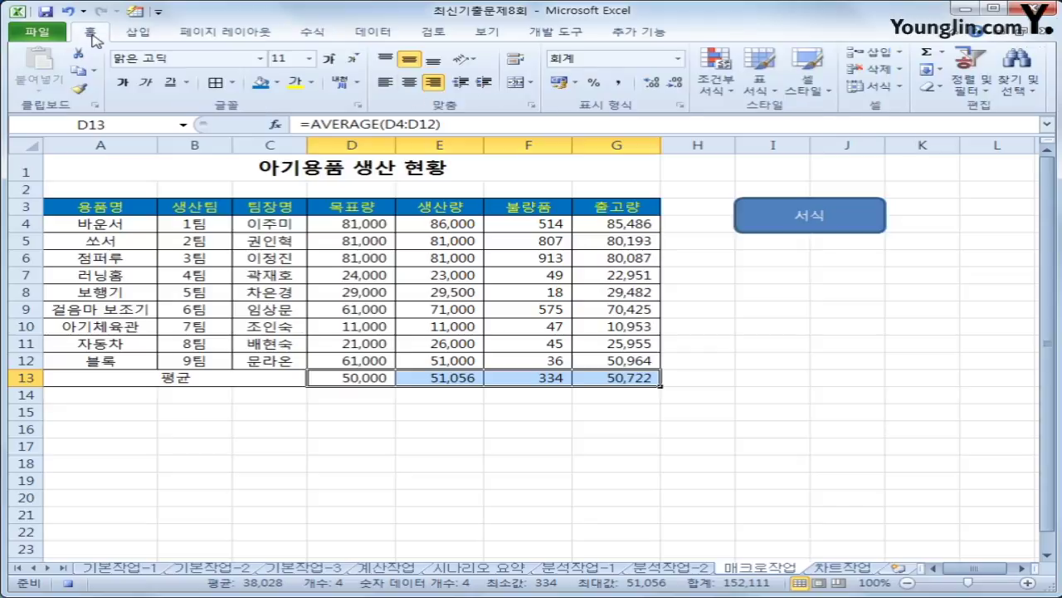
click(650, 84)
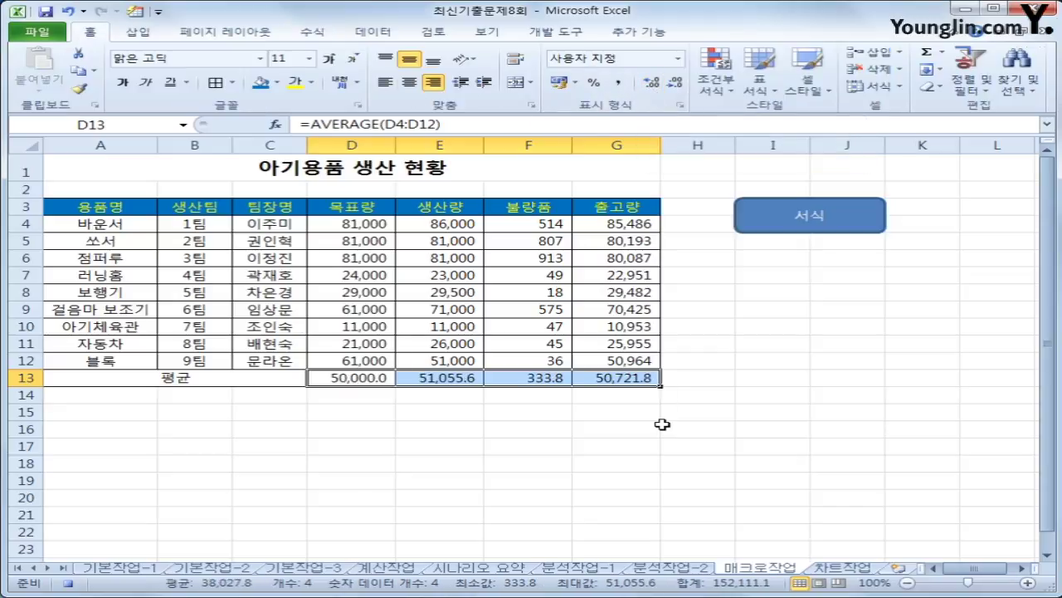
click(628, 378)
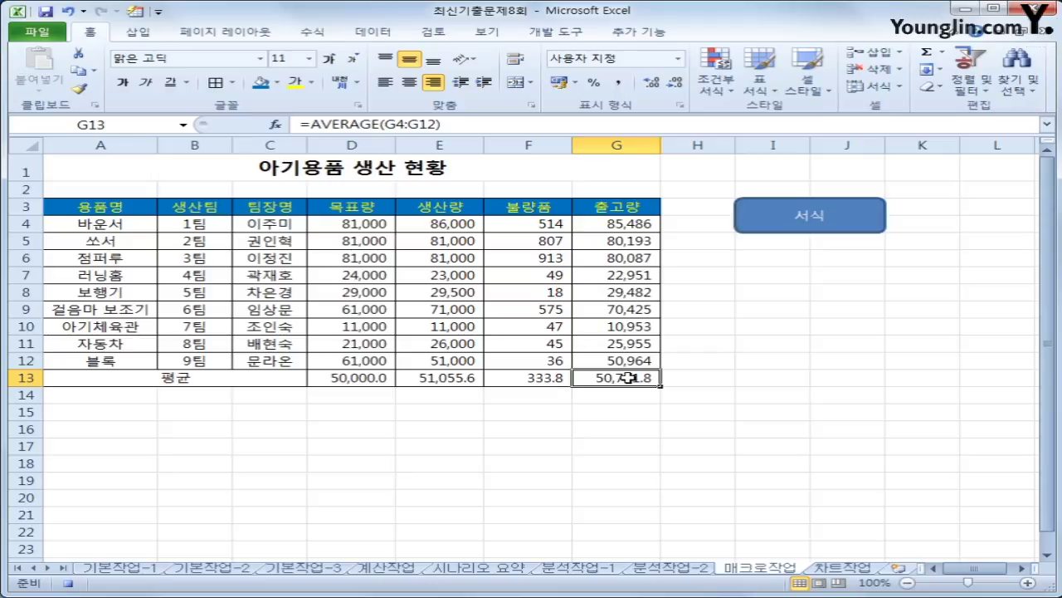
click(583, 32)
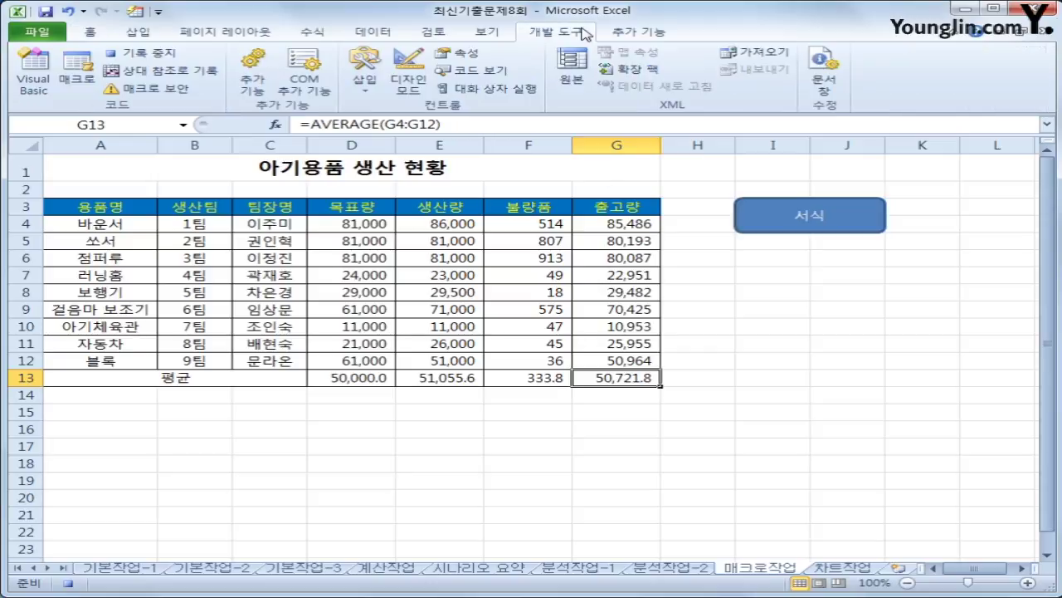
click(133, 53)
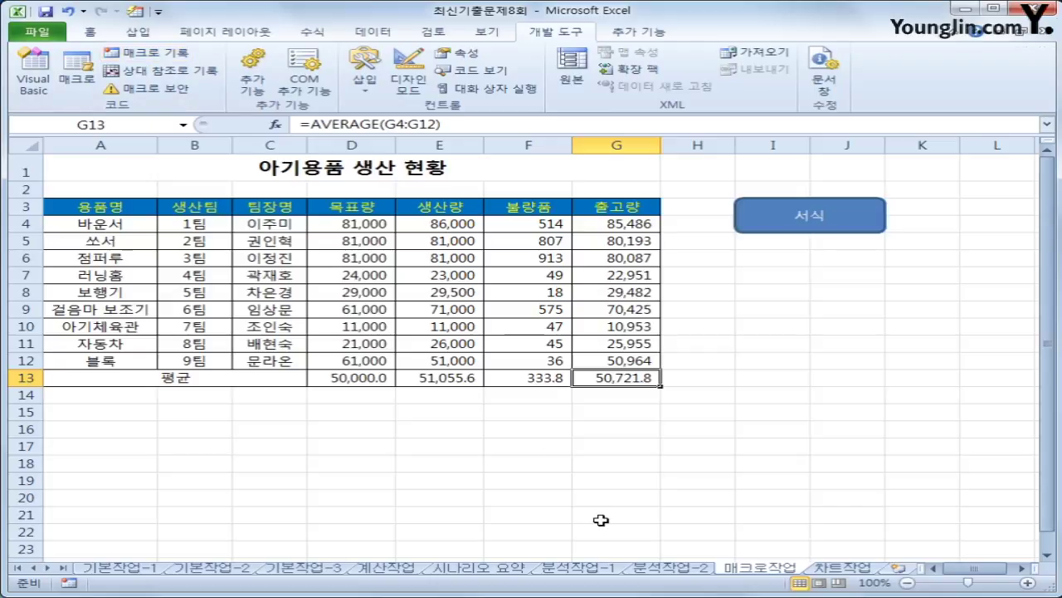
Draw a plaque (배지) shape over cells I6:J7, about 3.81 cm by 1.16 cm, and label it 평균
click(139, 31)
click(256, 54)
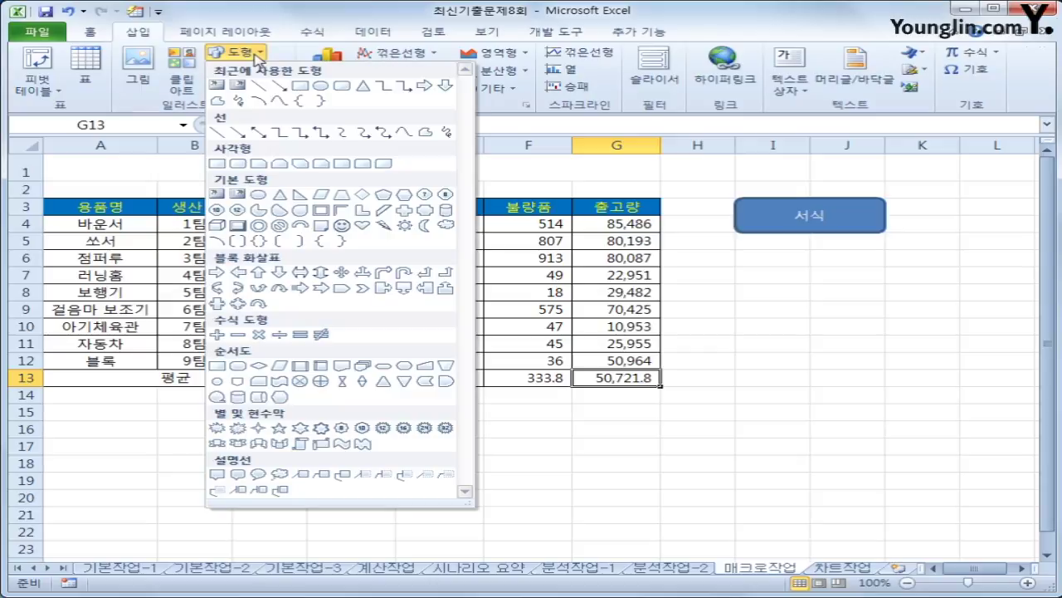
click(429, 211)
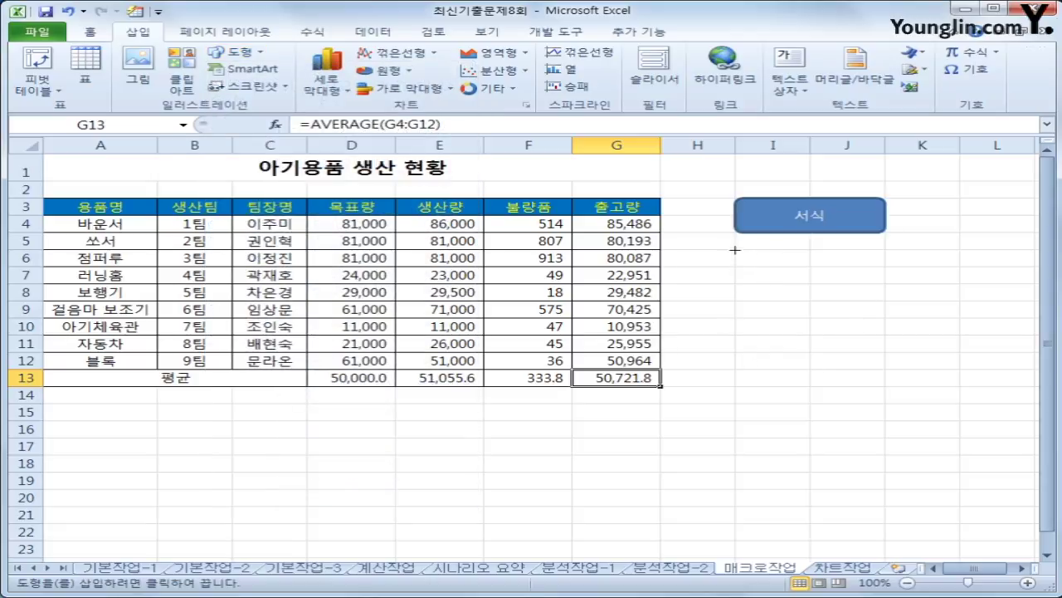
drag(734, 249, 885, 283)
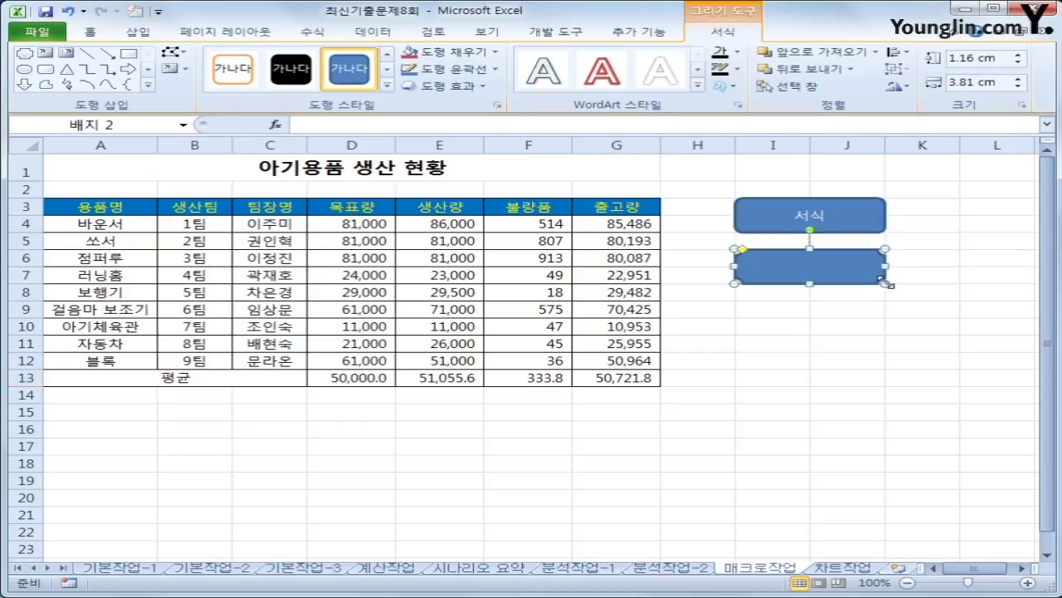
text(평균)
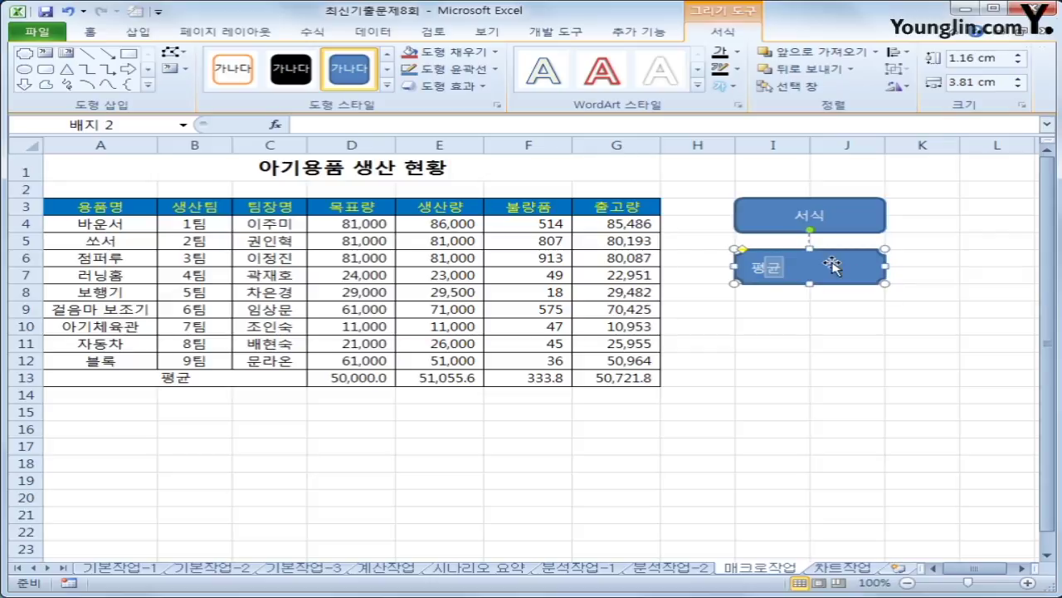
Assign the 평균 macro to the plaque shape
key(shift+F10)
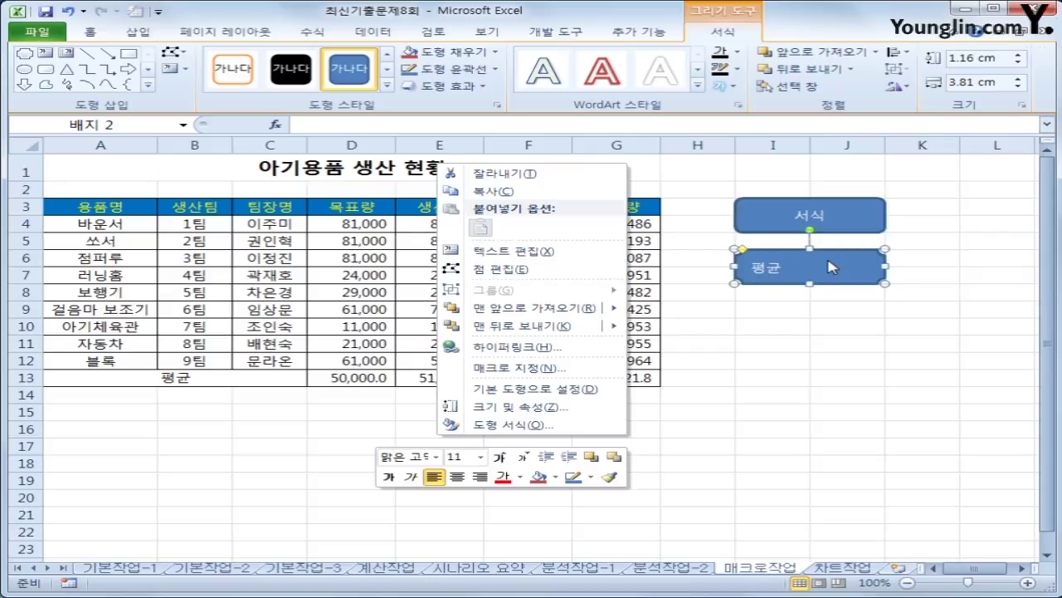
click(576, 370)
click(397, 293)
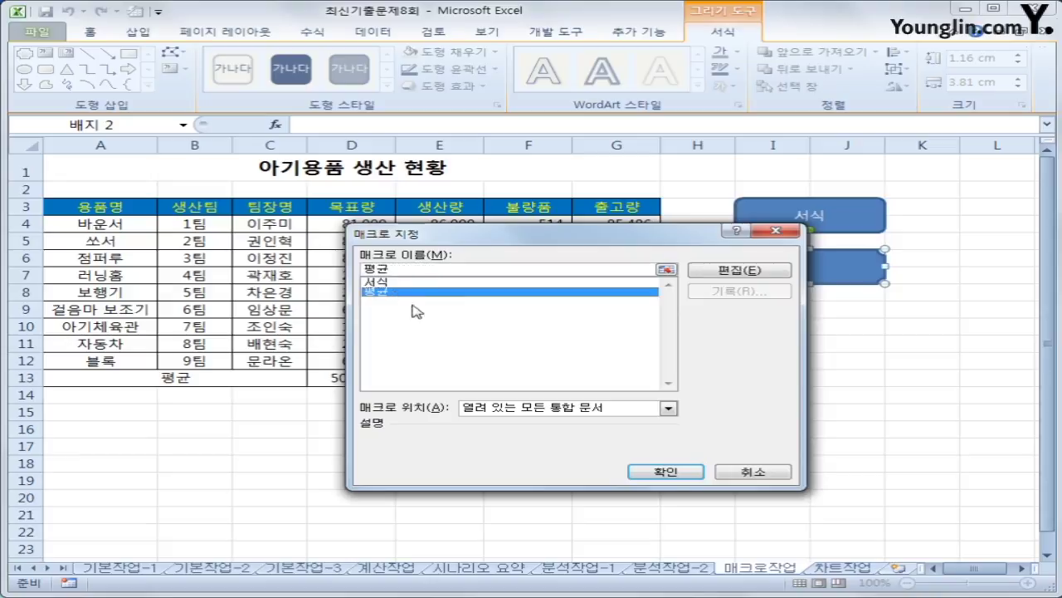
click(669, 470)
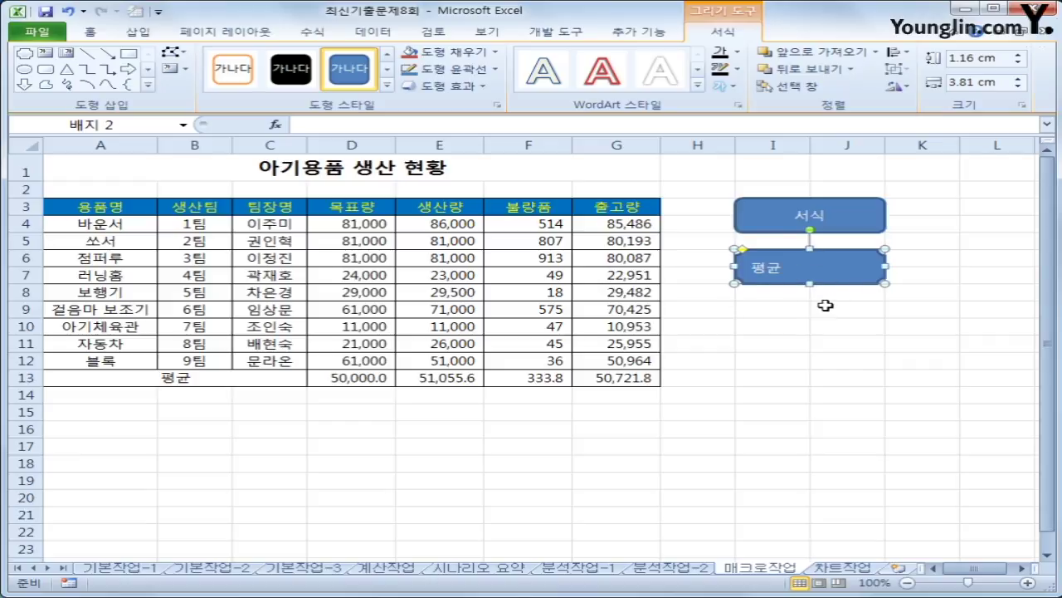
Center the plaque shape's text horizontally and vertically, and deselect the shape
click(91, 32)
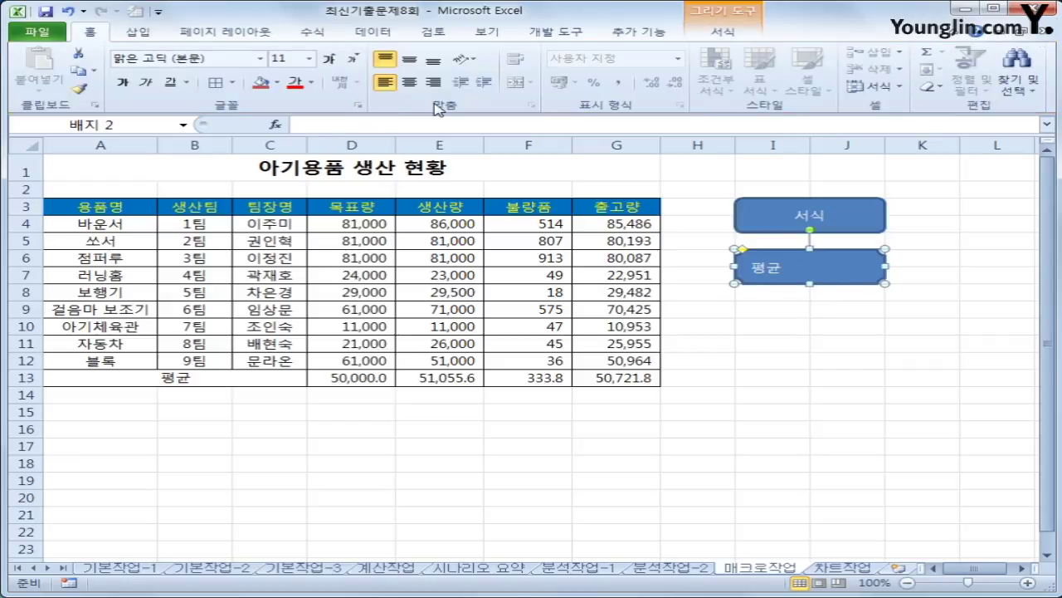
click(409, 81)
click(409, 59)
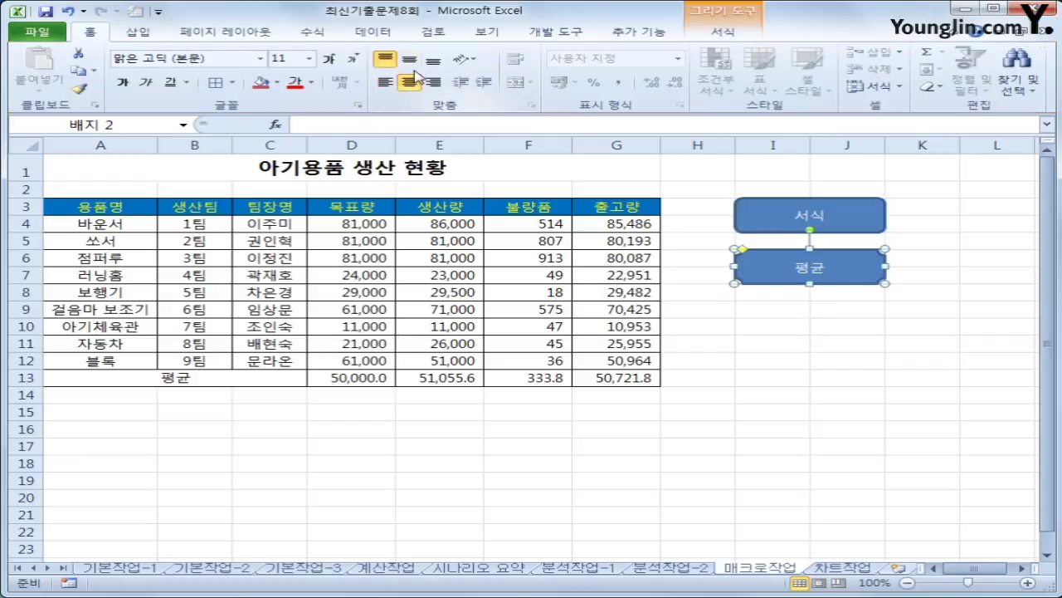
click(949, 292)
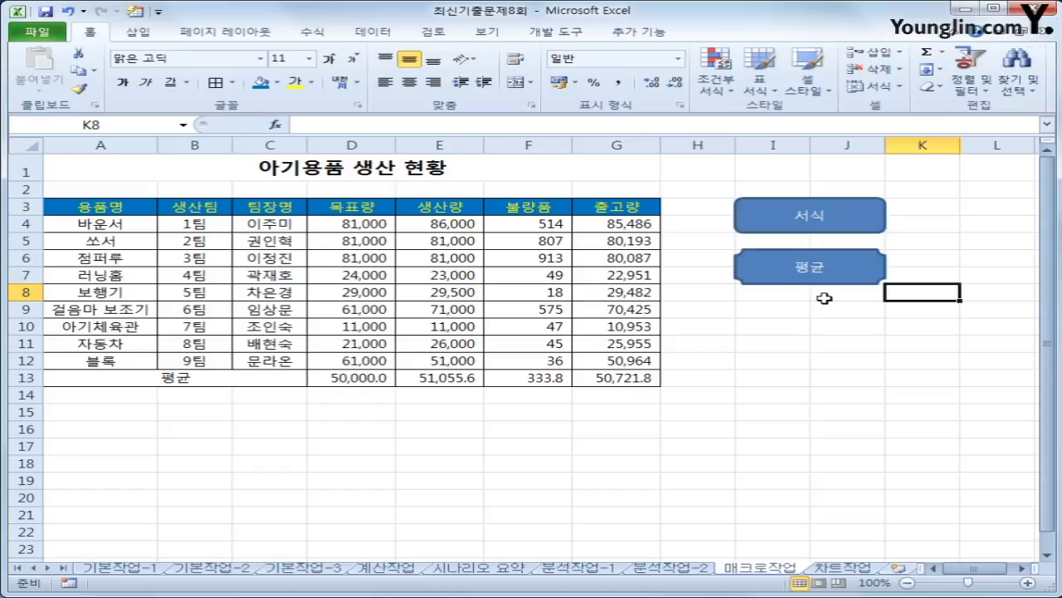
Switch to the 차트작업 sheet and compare its column chart with the sales data table
click(843, 566)
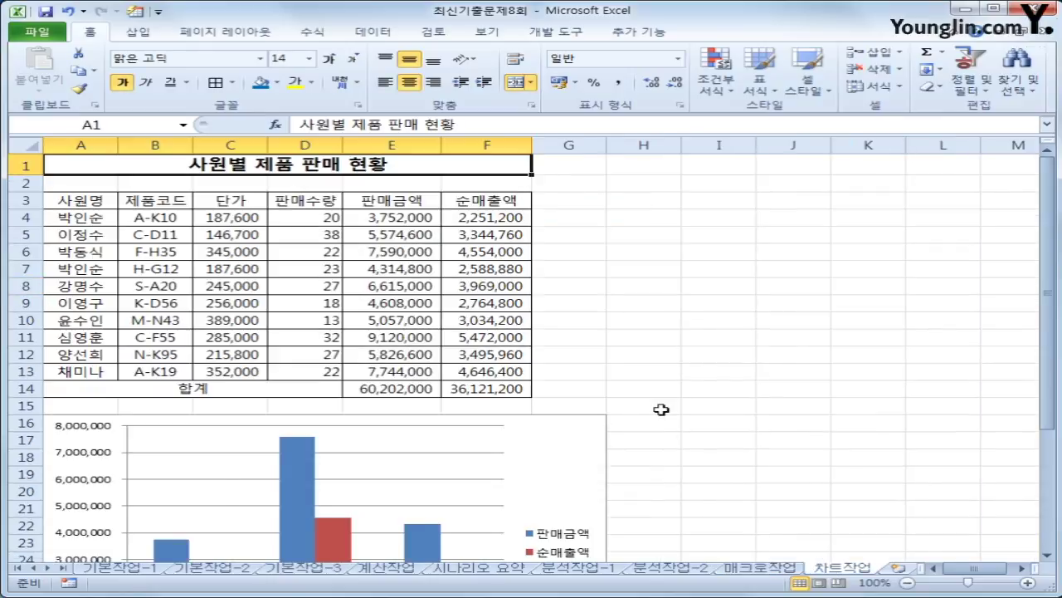
scroll(662, 409, down, 3)
click(606, 296)
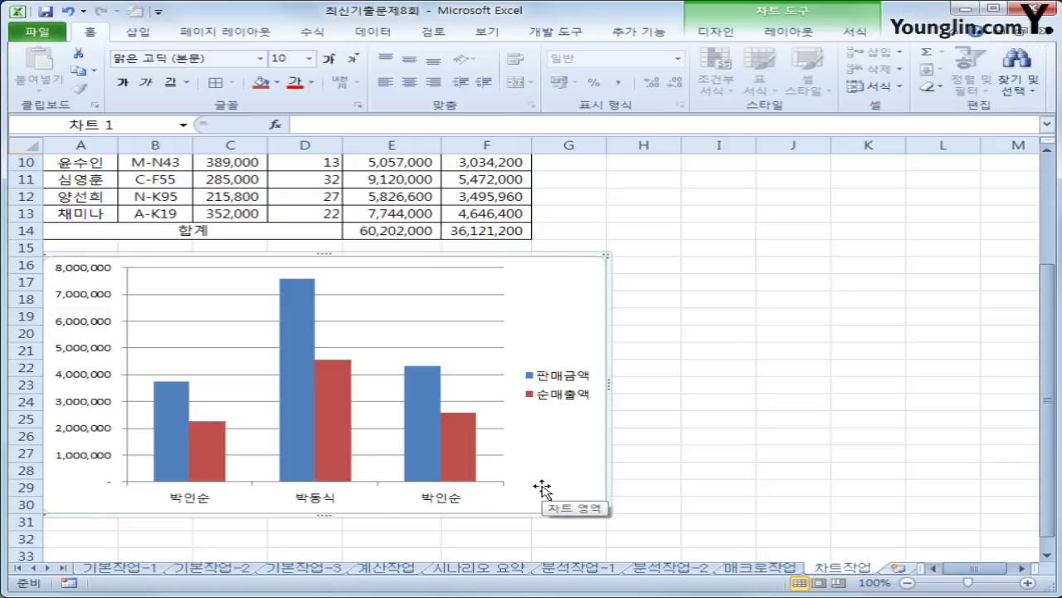
scroll(542, 488, up, 2)
scroll(541, 485, down, 3)
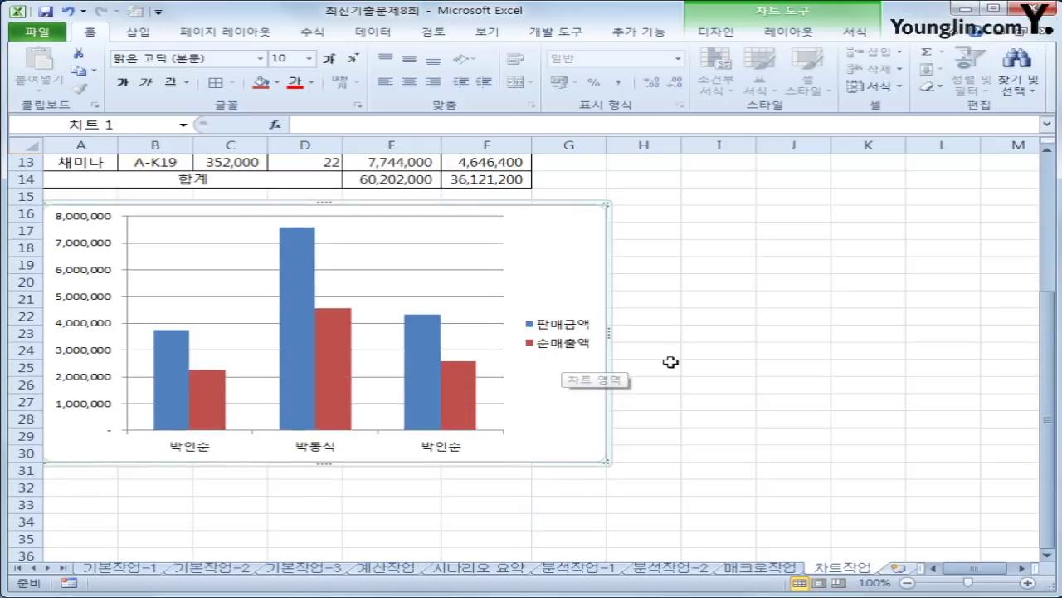
scroll(666, 403, up, 4)
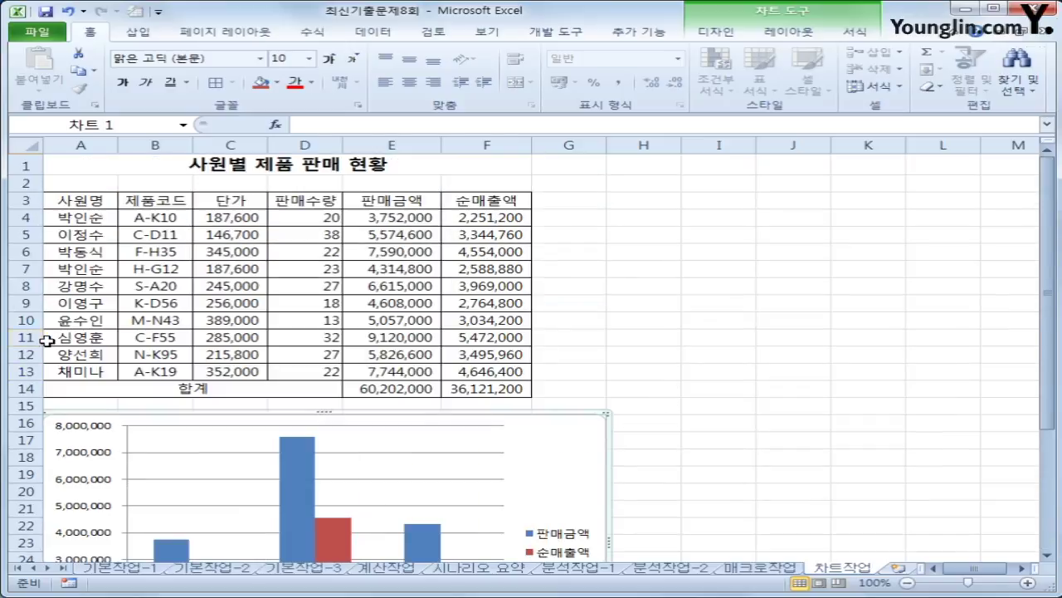
Try adding the row 11 data to the chart by copying A11 and E11:F11 into it, and undo the addition
click(88, 338)
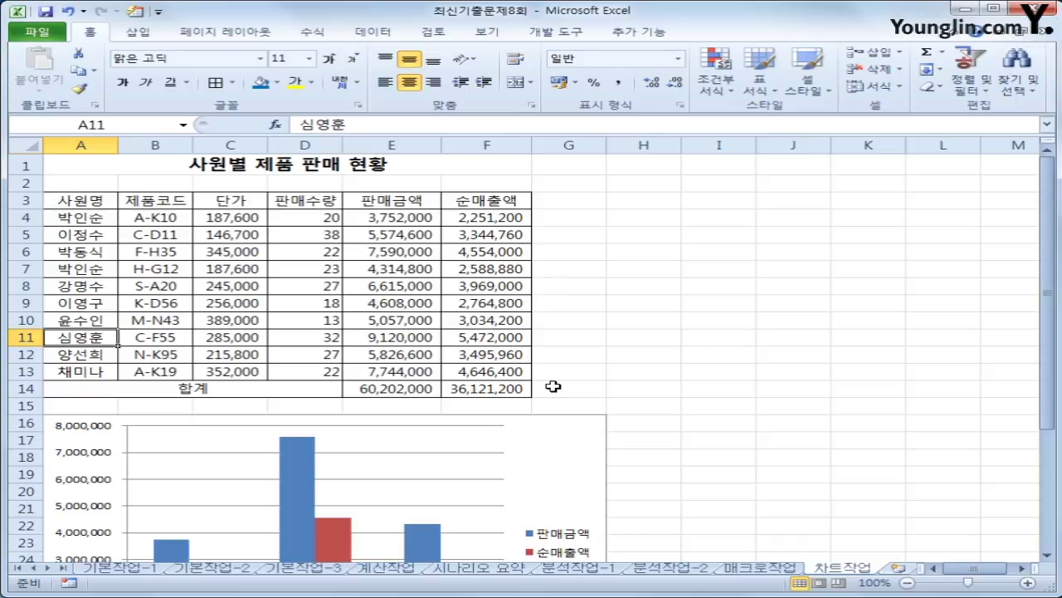
ctrl+click(409, 337)
drag(409, 337, 509, 342)
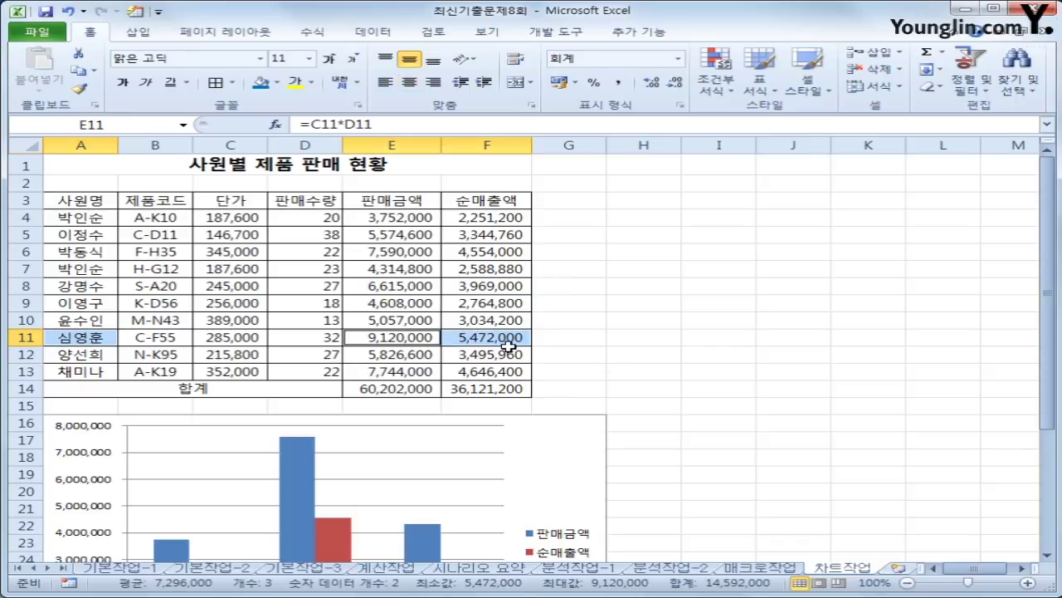
scroll(700, 391, down, 2)
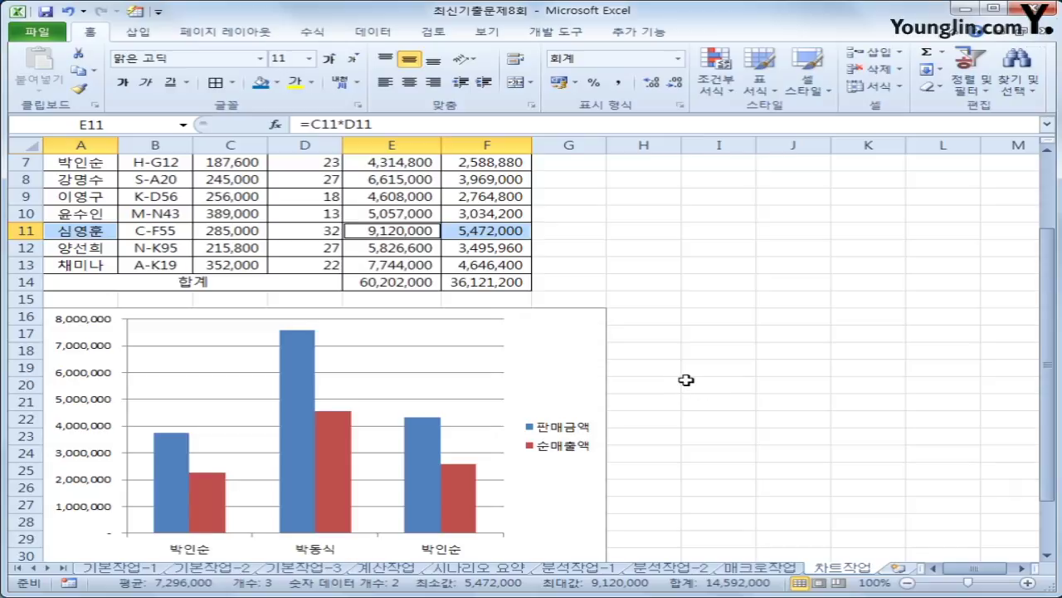
key(ctrl+c)
click(568, 377)
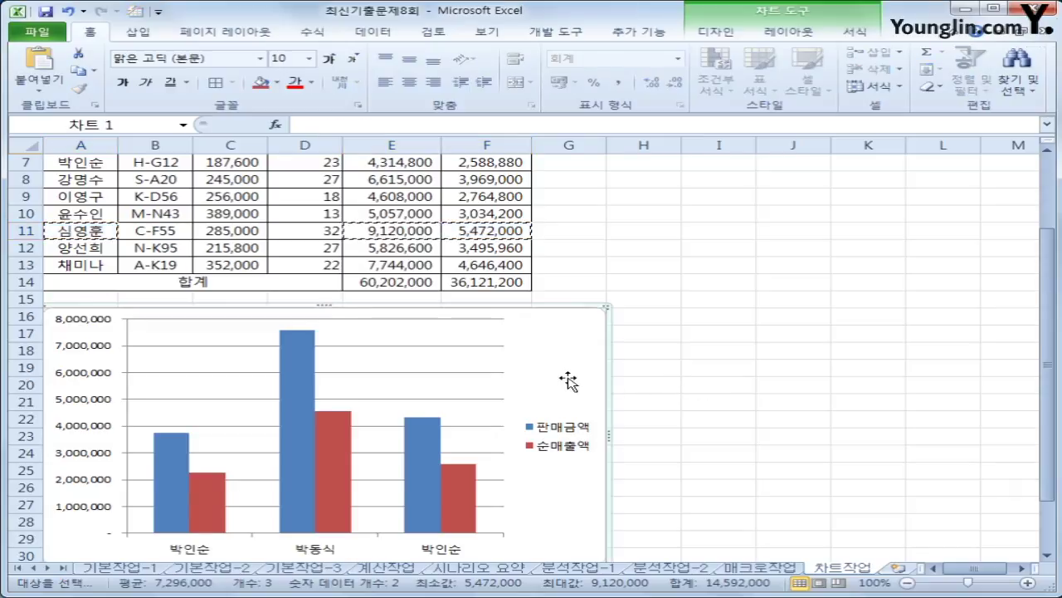
key(ctrl+v)
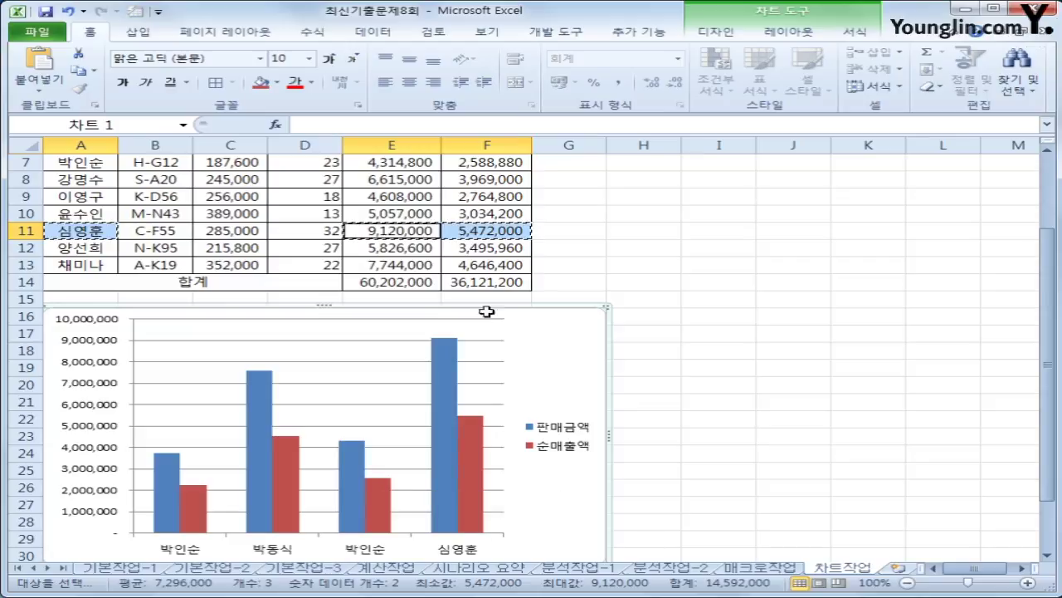
mouse_move(475, 516)
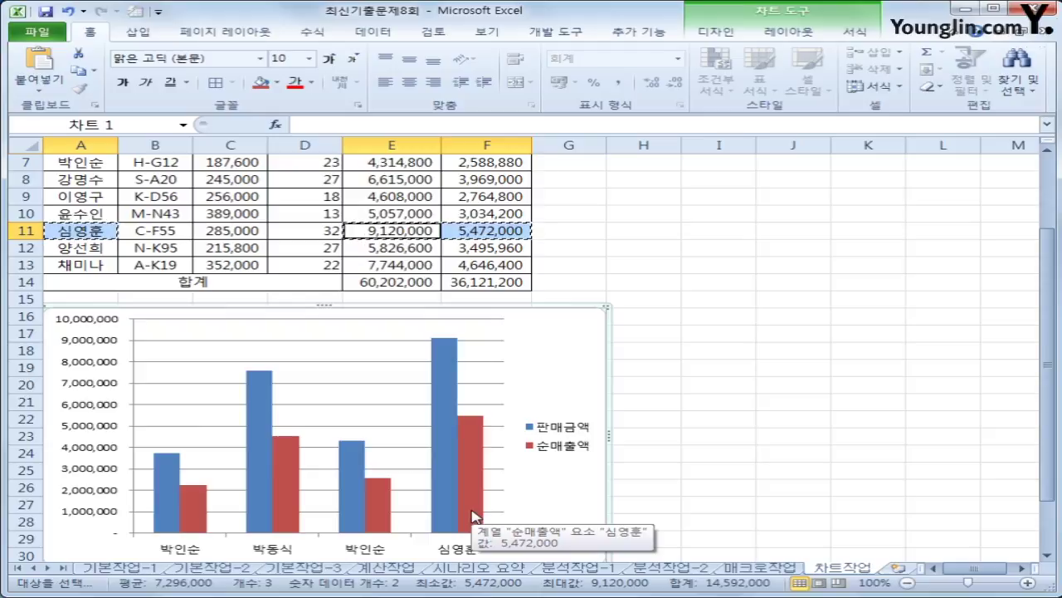
key(ctrl+z)
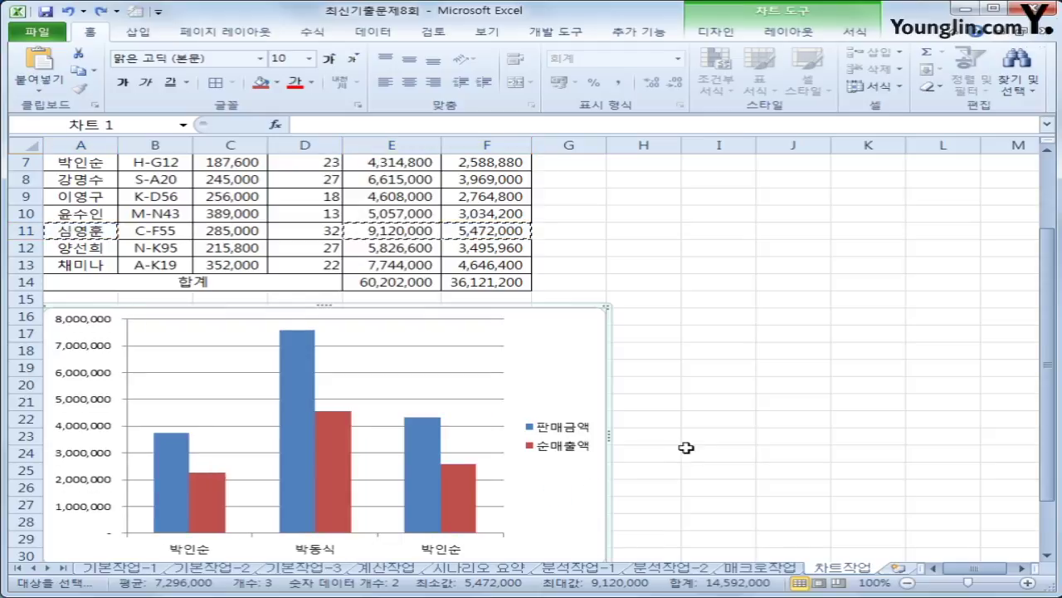
Open the column chart's source data selection and collapse it to the chart data range for editing
scroll(687, 440, down, 2)
right_click(540, 242)
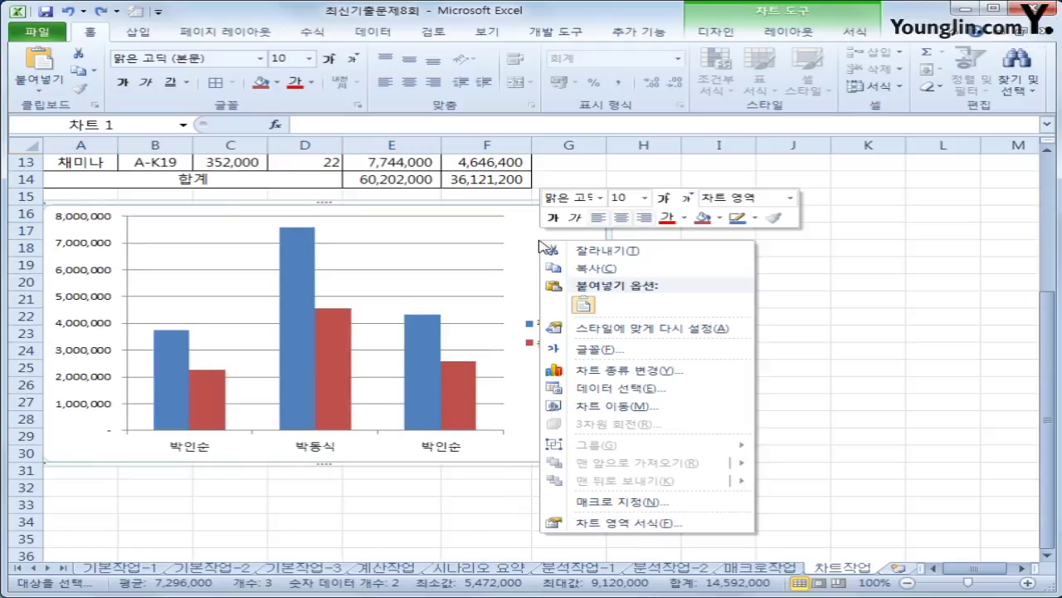
click(693, 397)
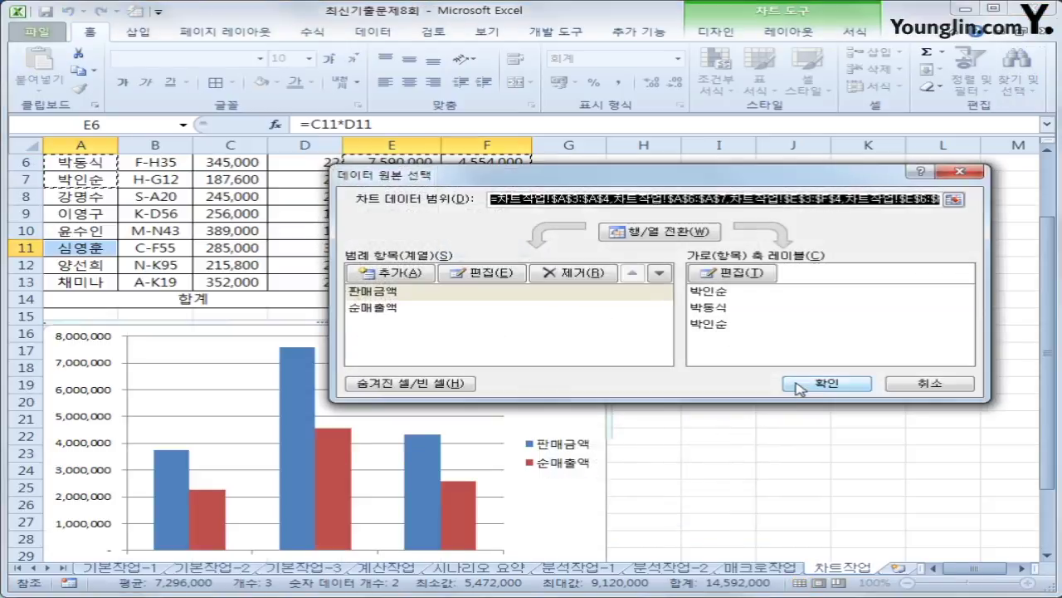
drag(809, 172, 501, 249)
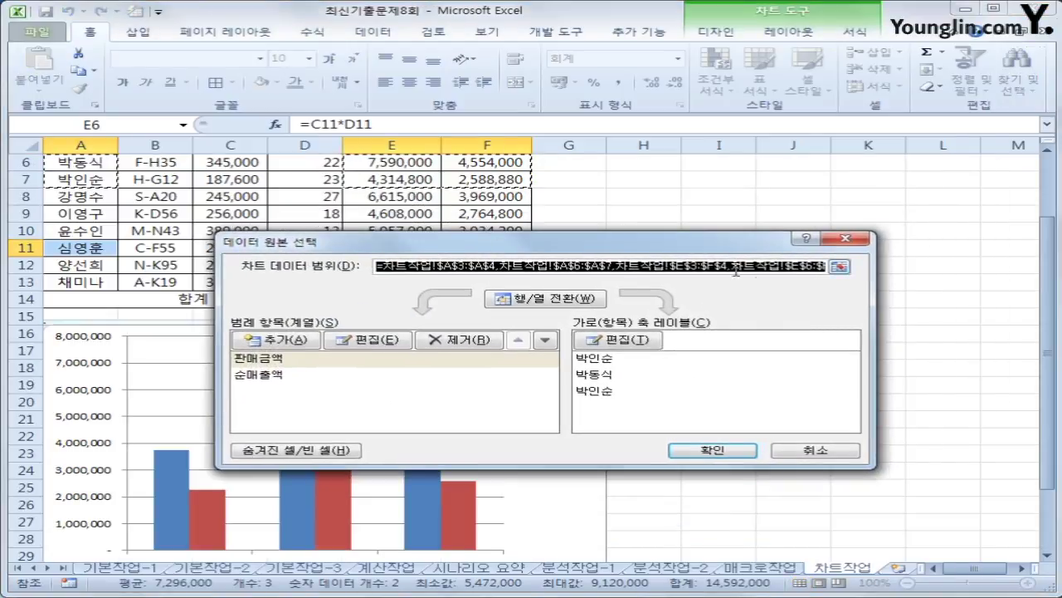
click(840, 266)
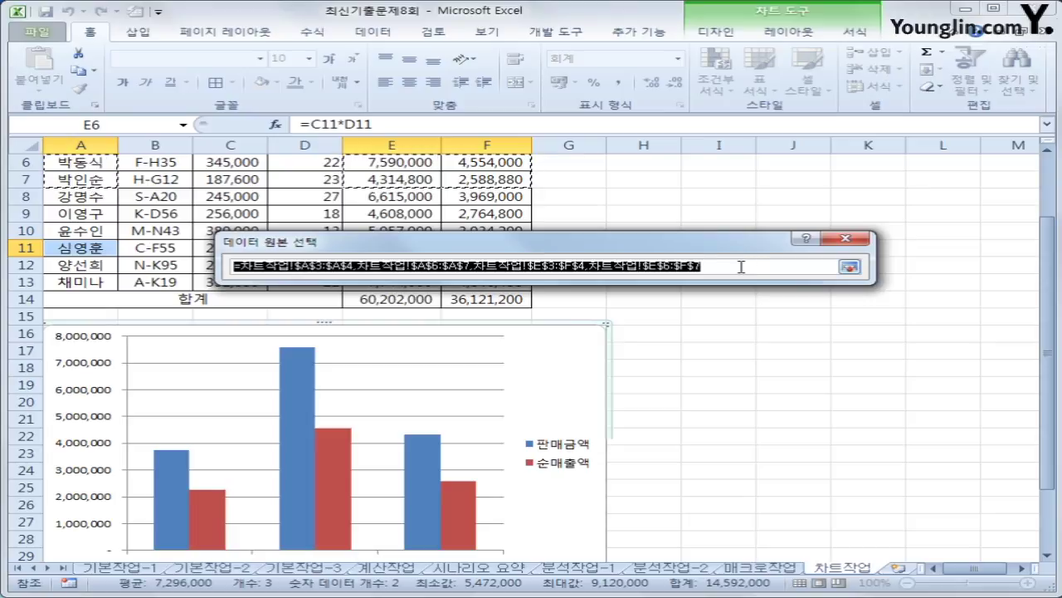
click(850, 267)
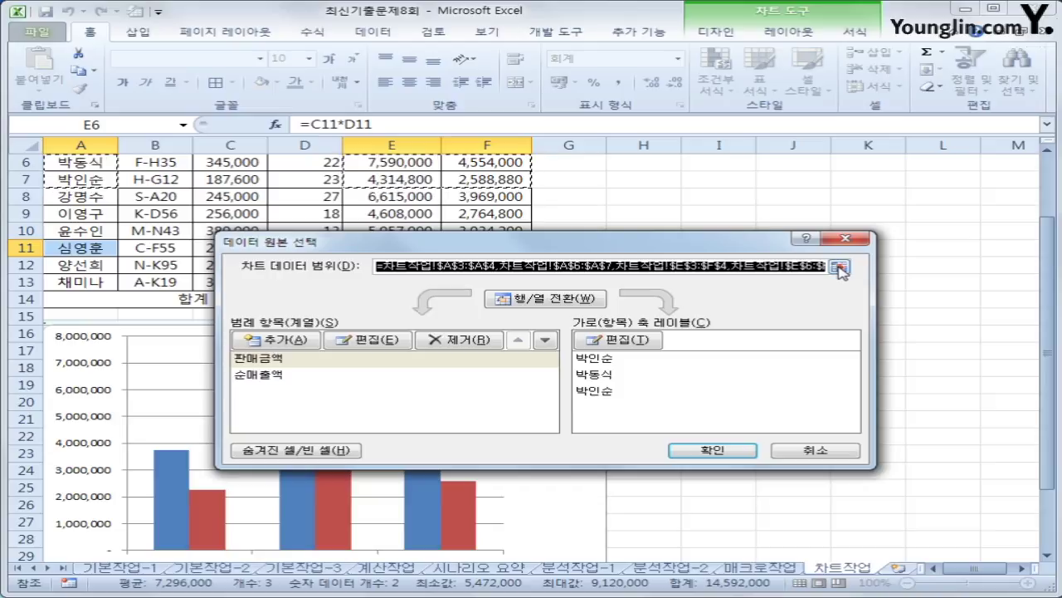
click(840, 266)
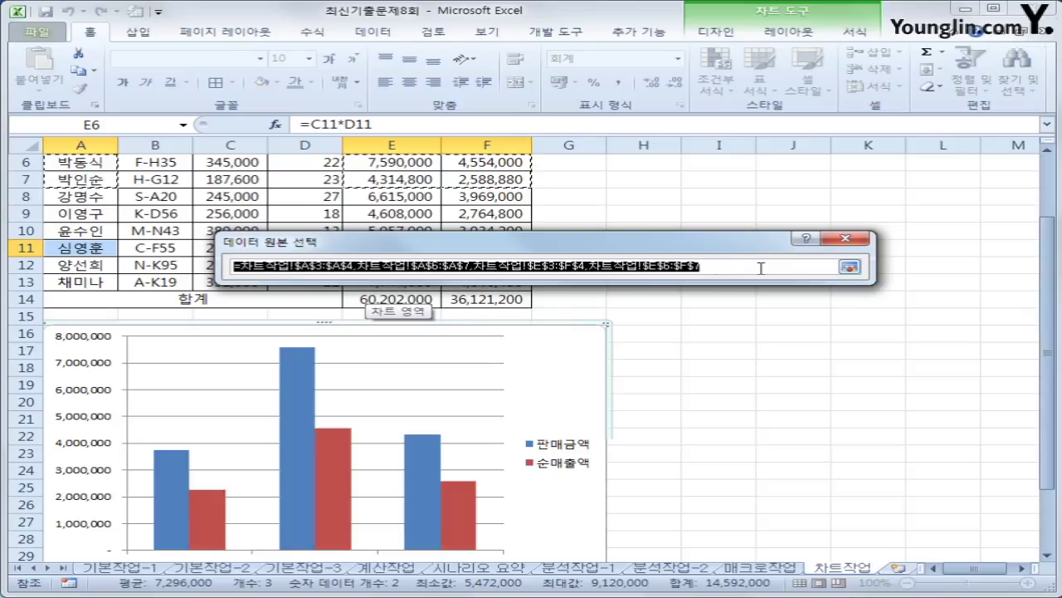
Append cells A11 and E11:F11 of the 차트작업 sheet to the end of the chart data range
click(713, 267)
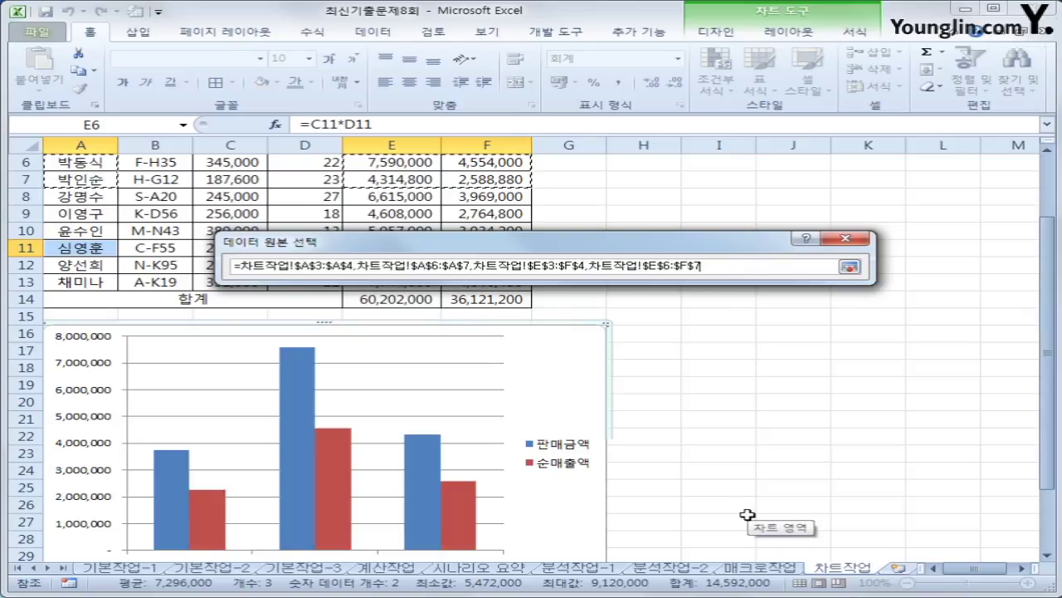
text(,)
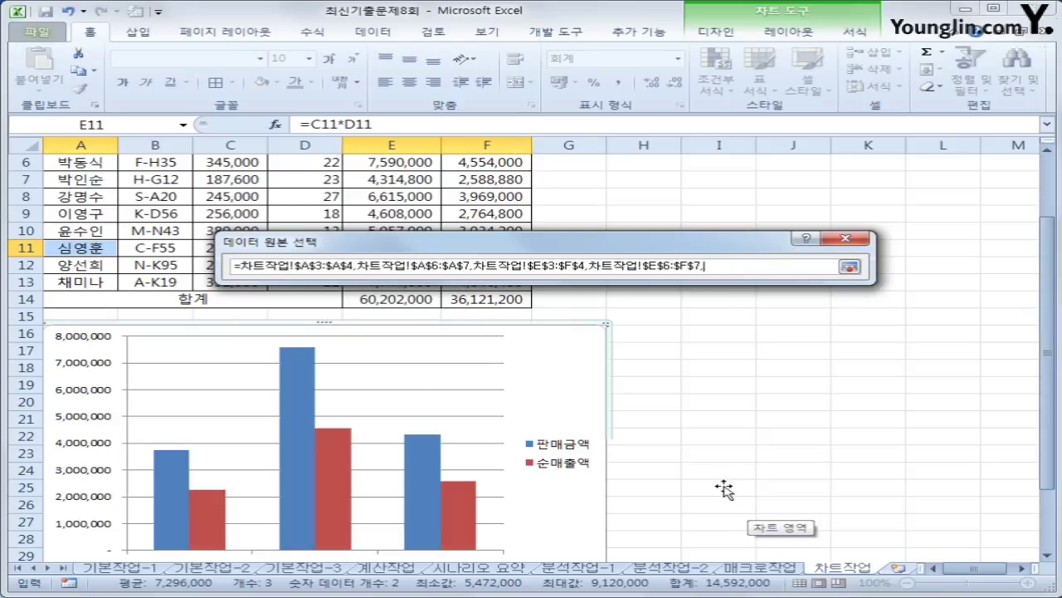
click(93, 248)
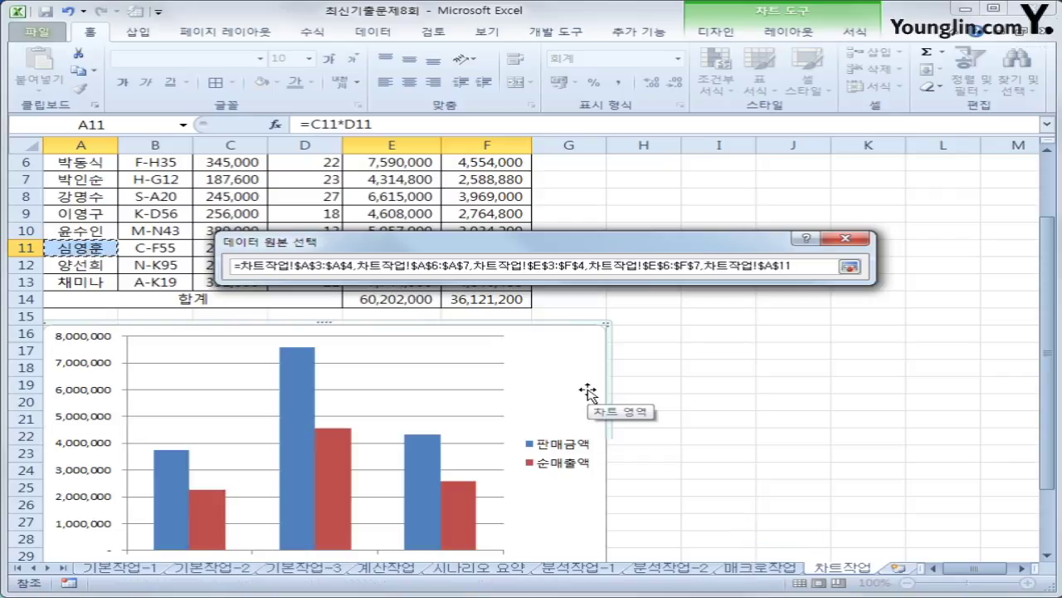
text(,)
drag(670, 249, 667, 361)
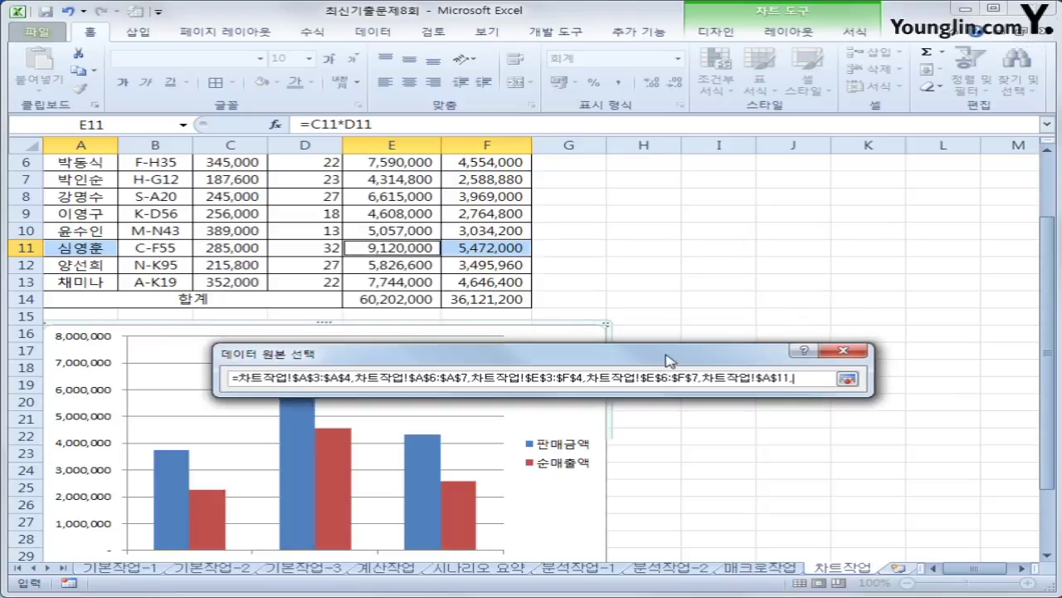
drag(415, 249, 474, 249)
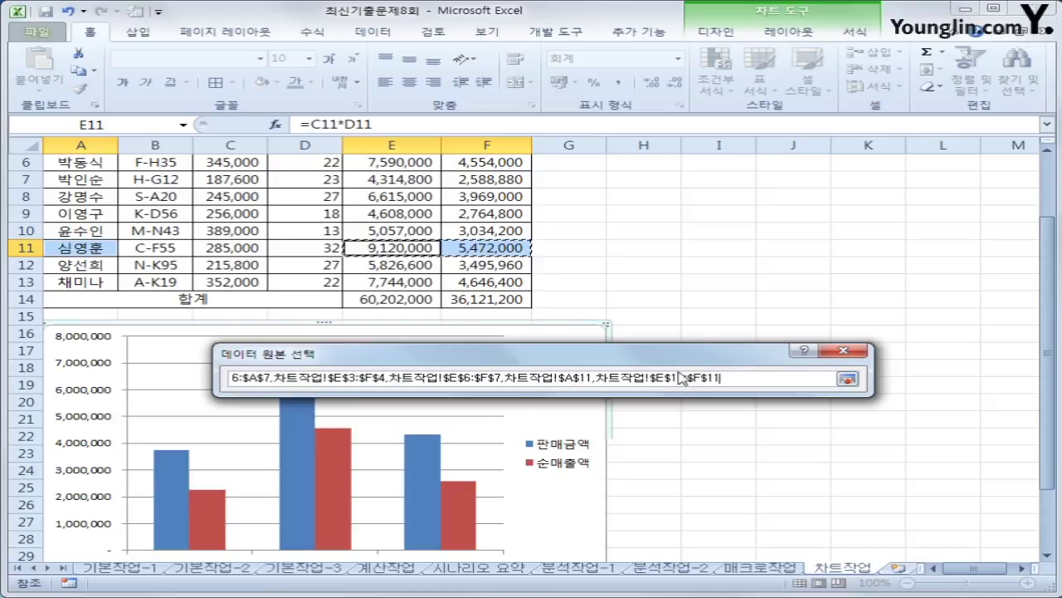
click(847, 380)
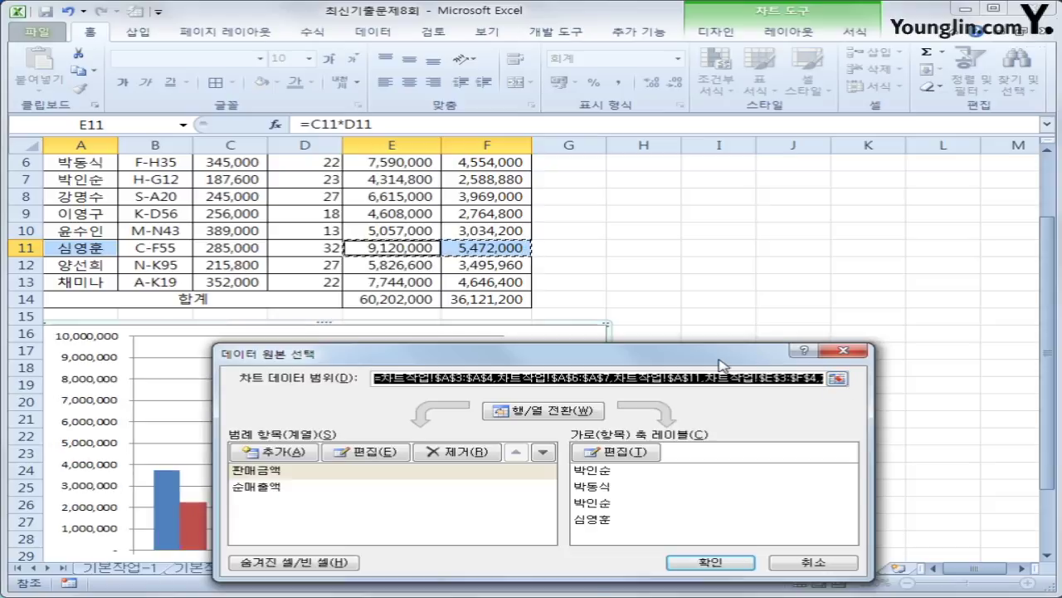
Check the extended data range against the table and chart, and apply the source data change
drag(721, 364, 812, 168)
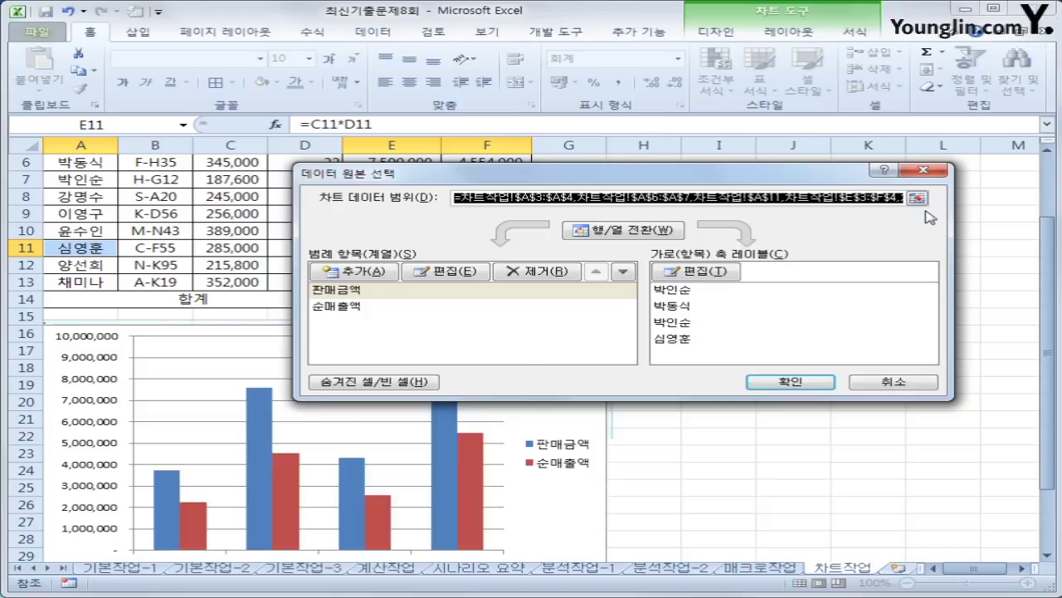
scroll(958, 370, down, 2)
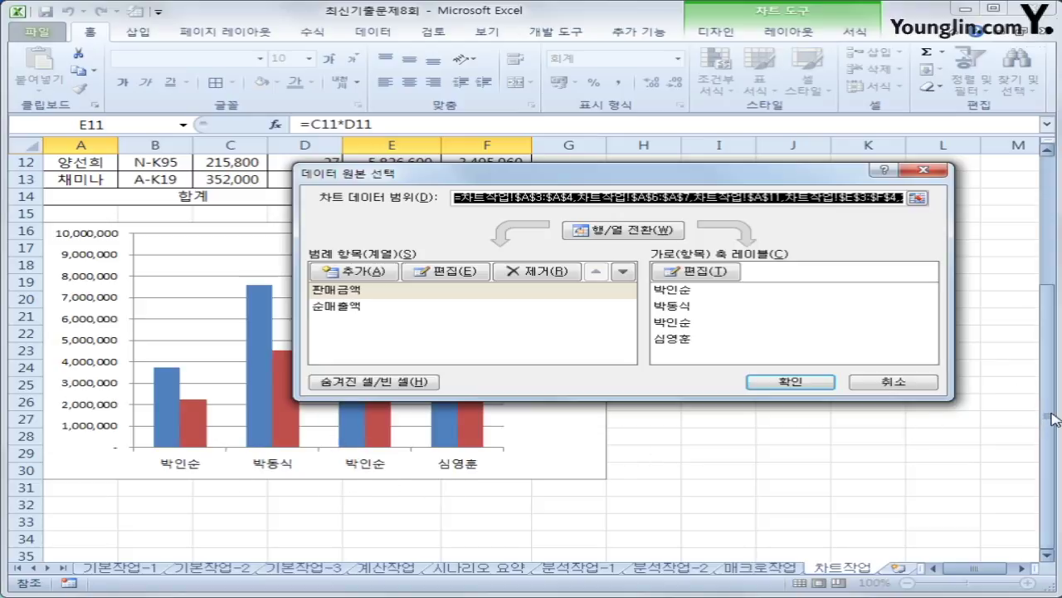
drag(1054, 418, 1054, 338)
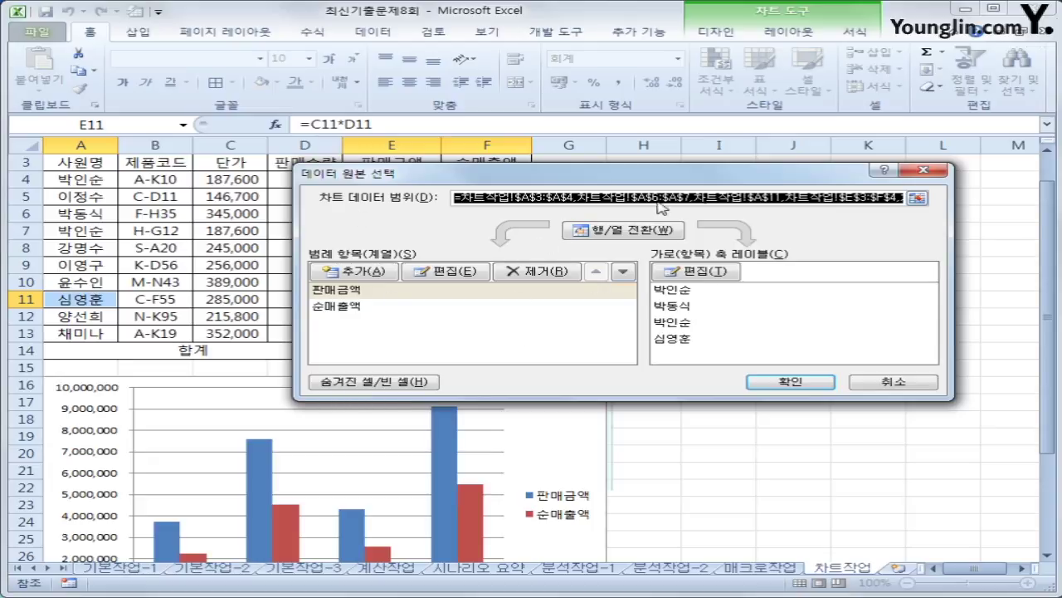
scroll(1028, 294, down, 2)
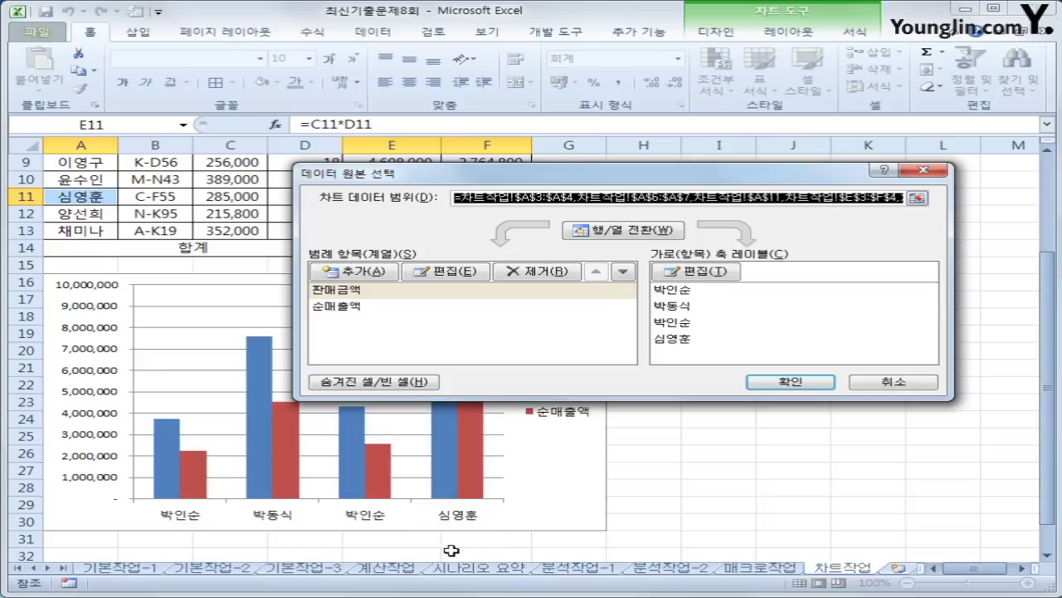
click(918, 199)
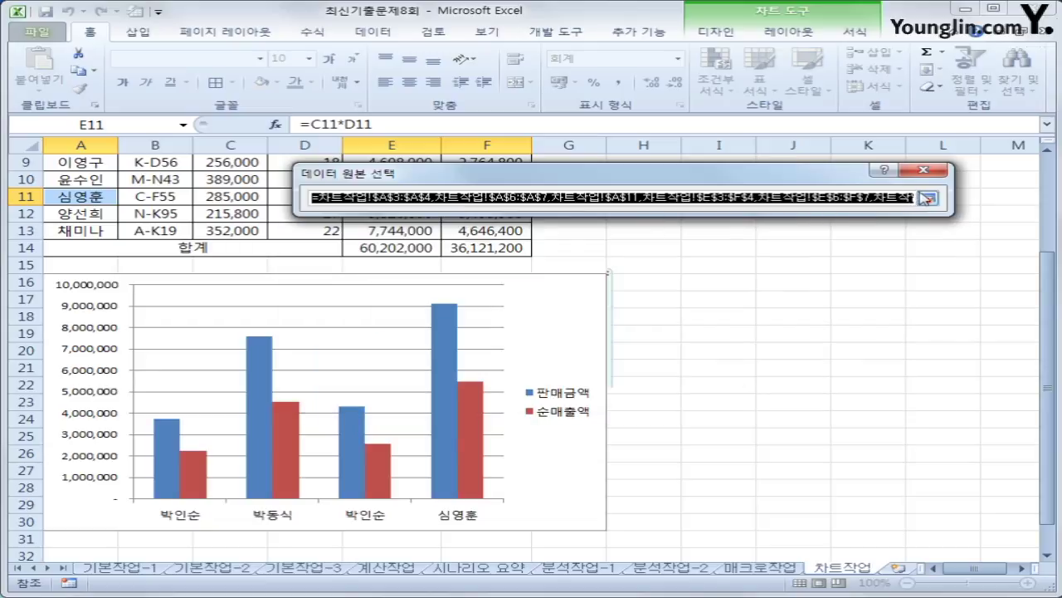
click(927, 199)
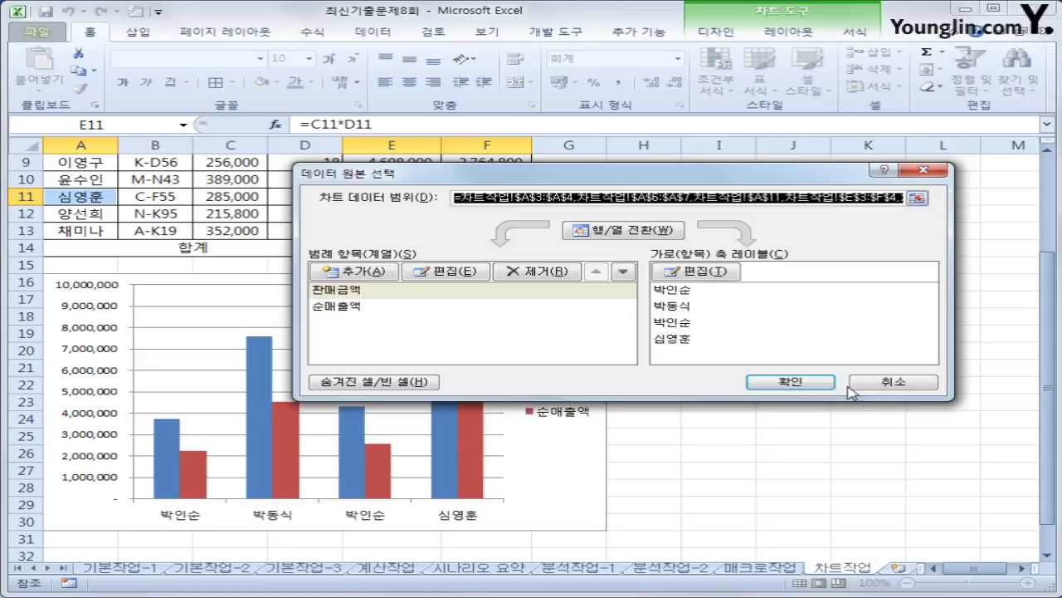
click(783, 382)
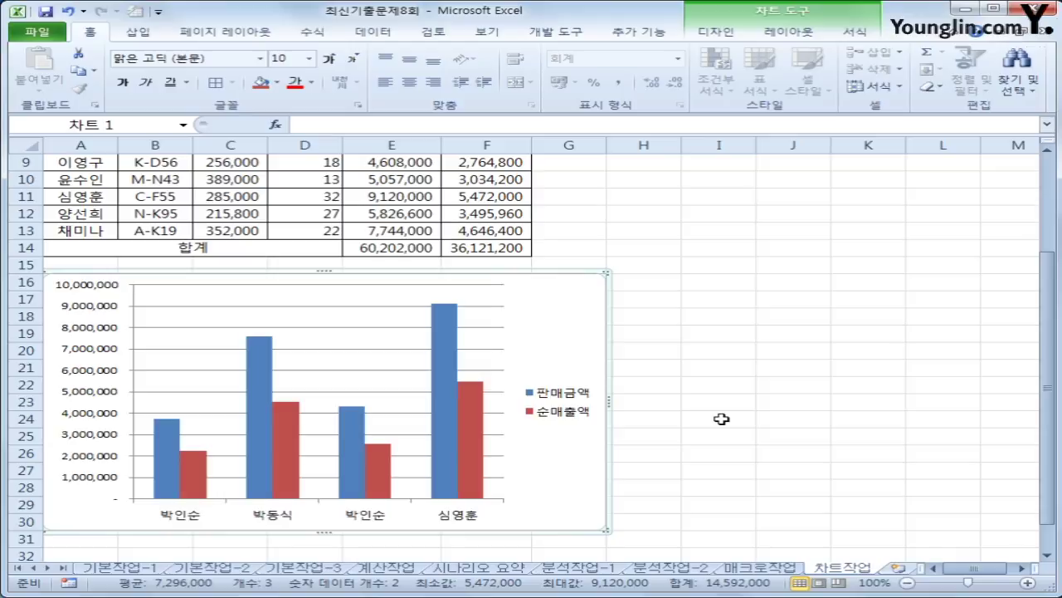
Change the chart type from clustered column to line with markers
right_click(558, 339)
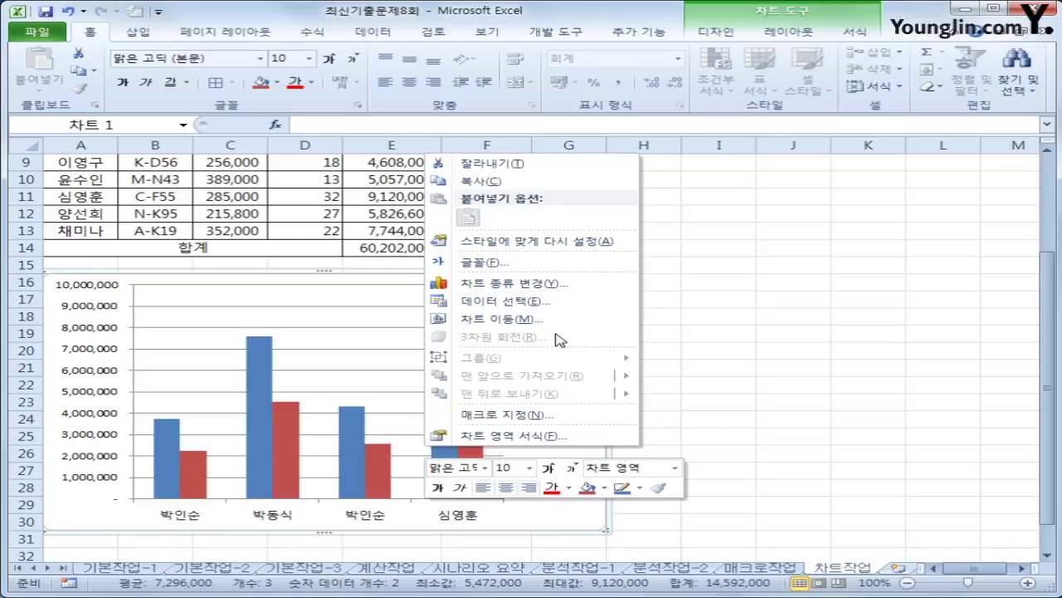
click(556, 284)
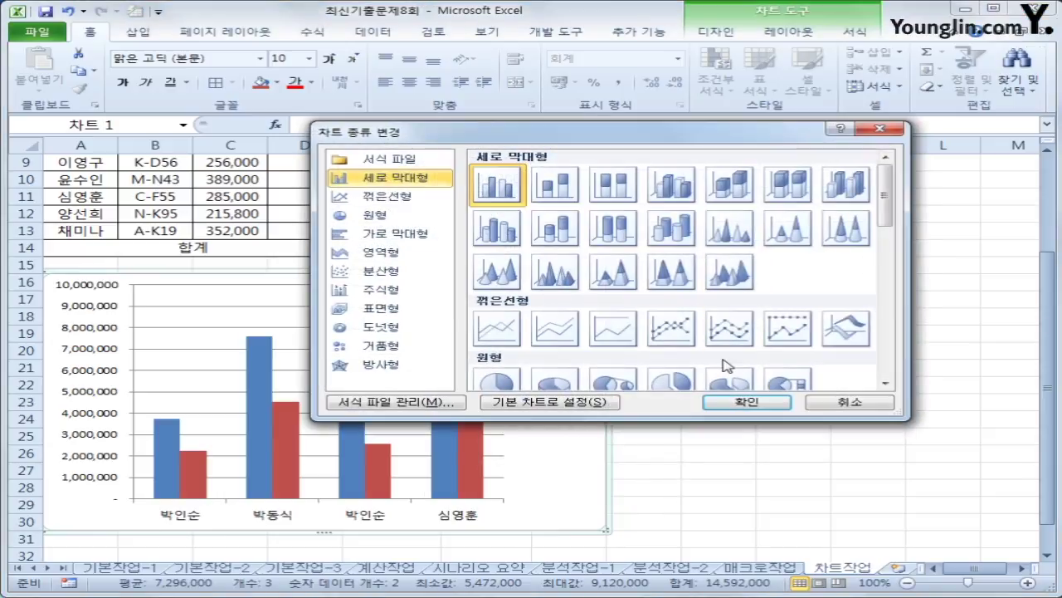
click(675, 341)
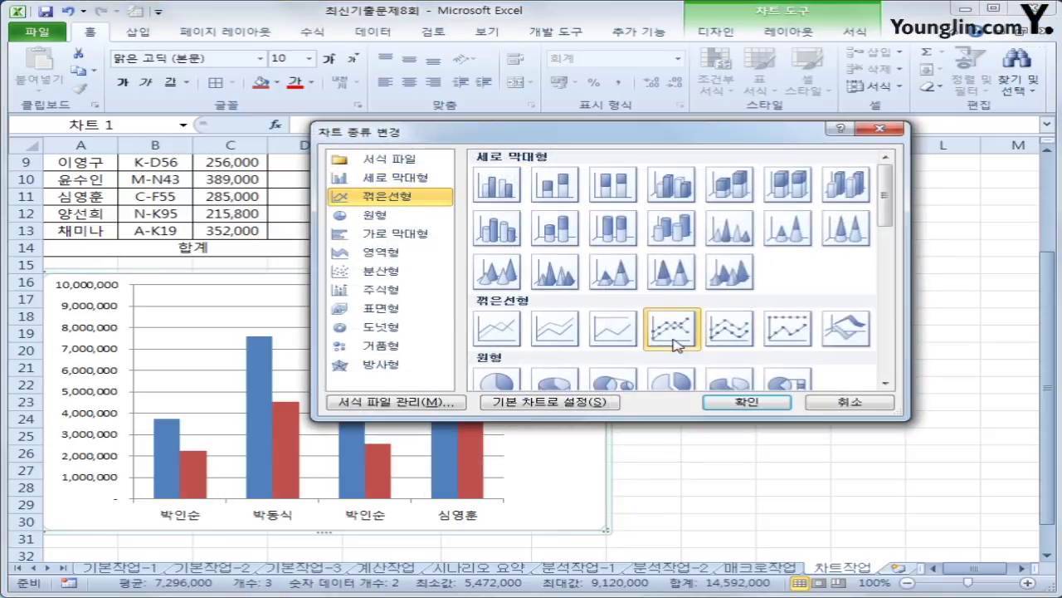
click(747, 402)
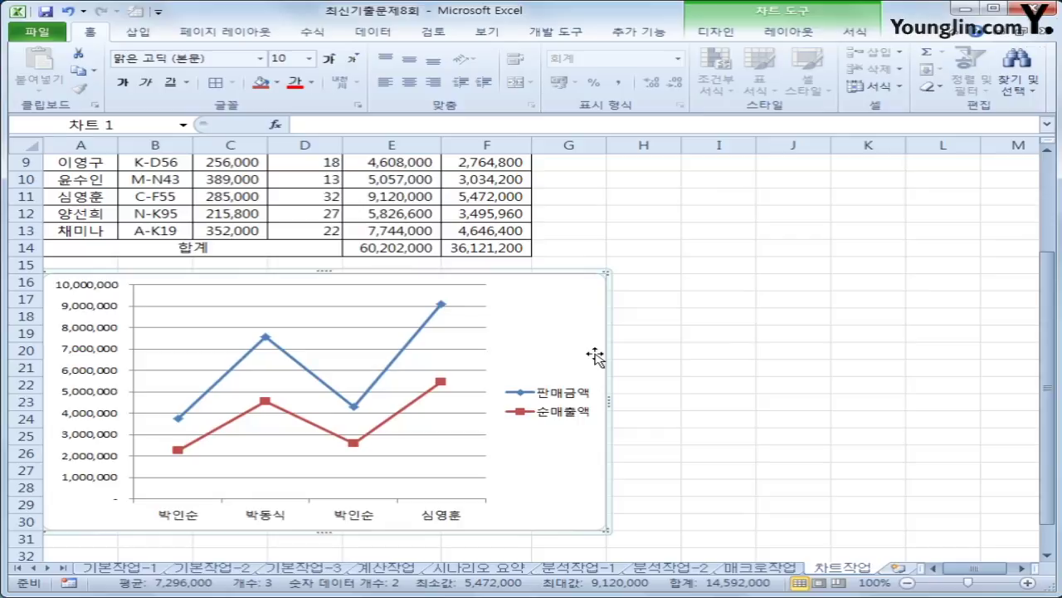
Add a title above the chart reading 사원별 판매 현황
click(799, 35)
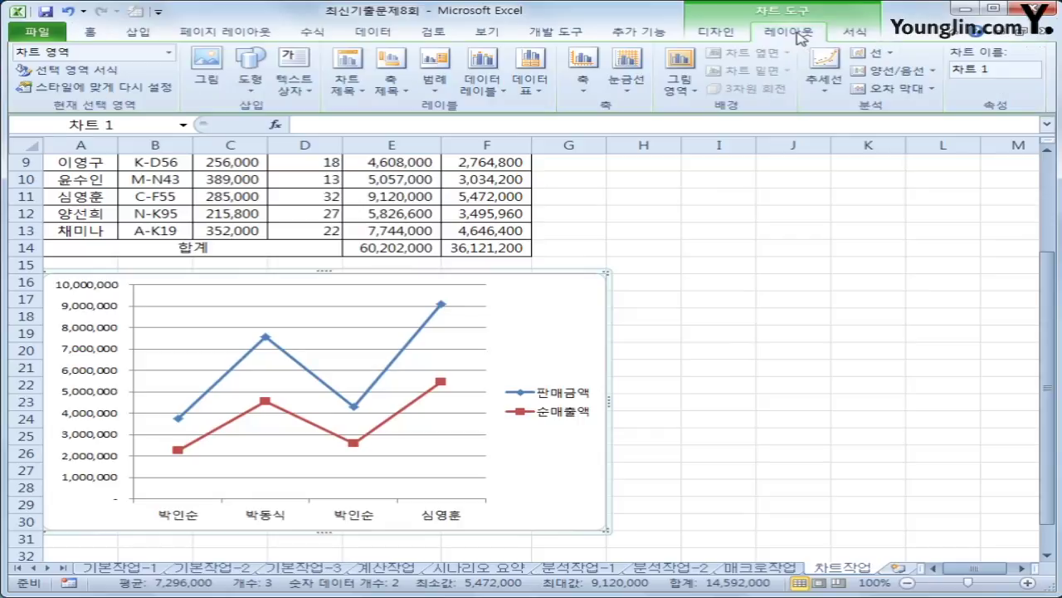
click(347, 82)
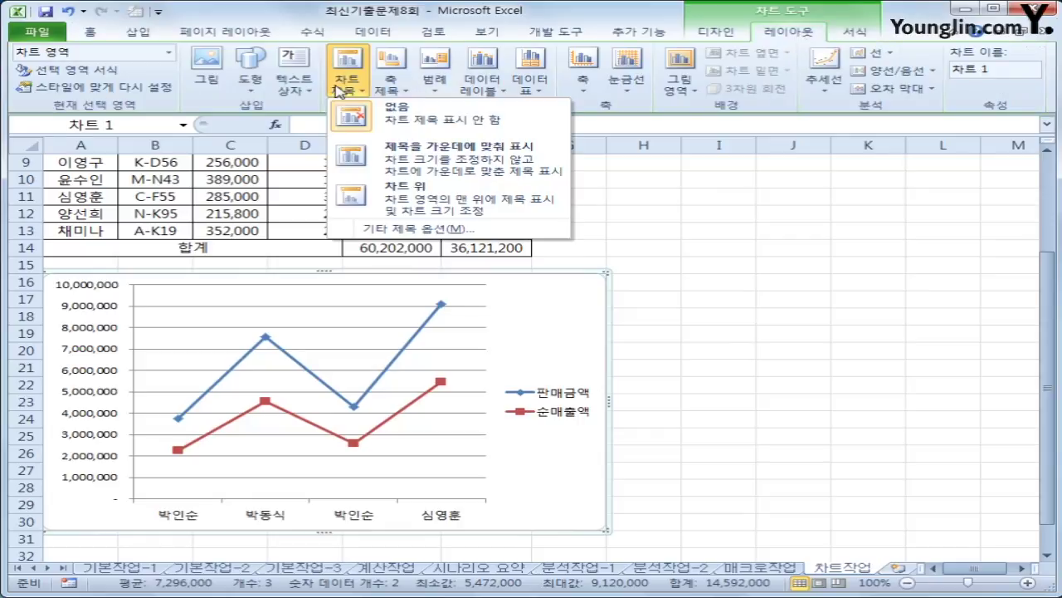
click(400, 197)
drag(276, 300, 381, 299)
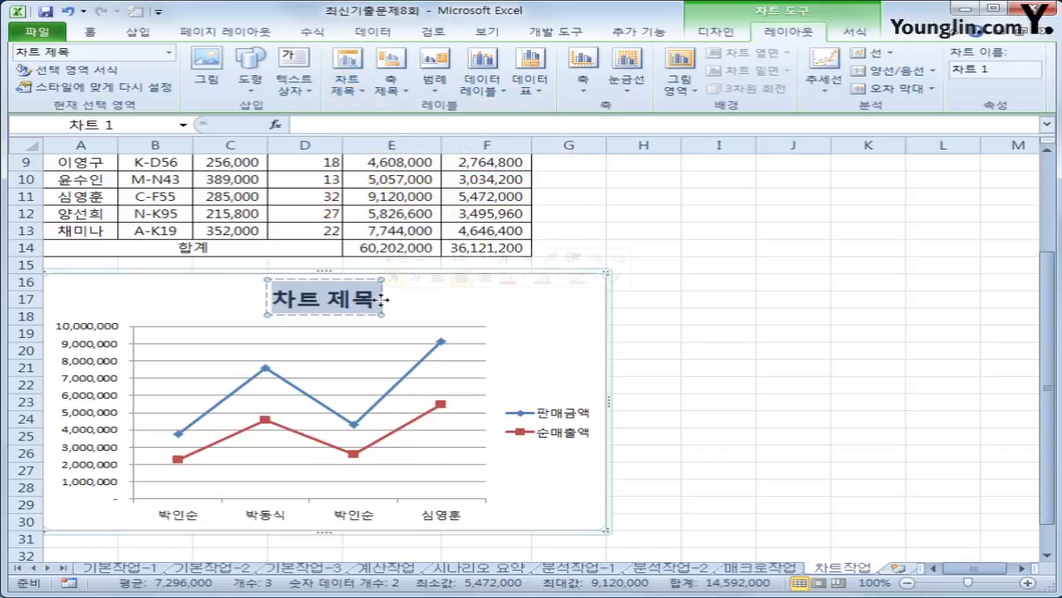
text(사원별 파)
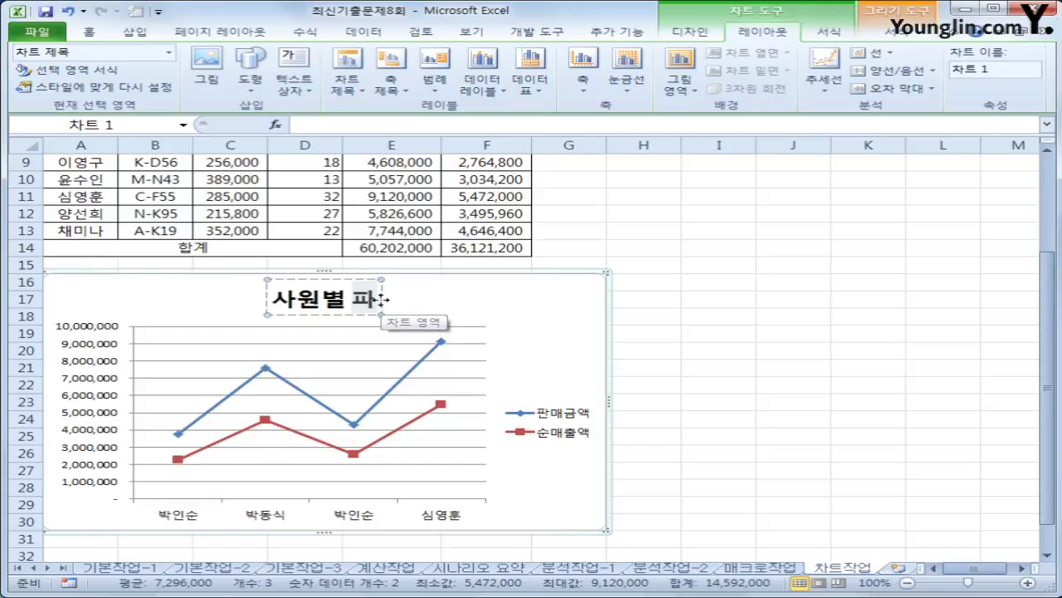
text(ㄴ매 현황)
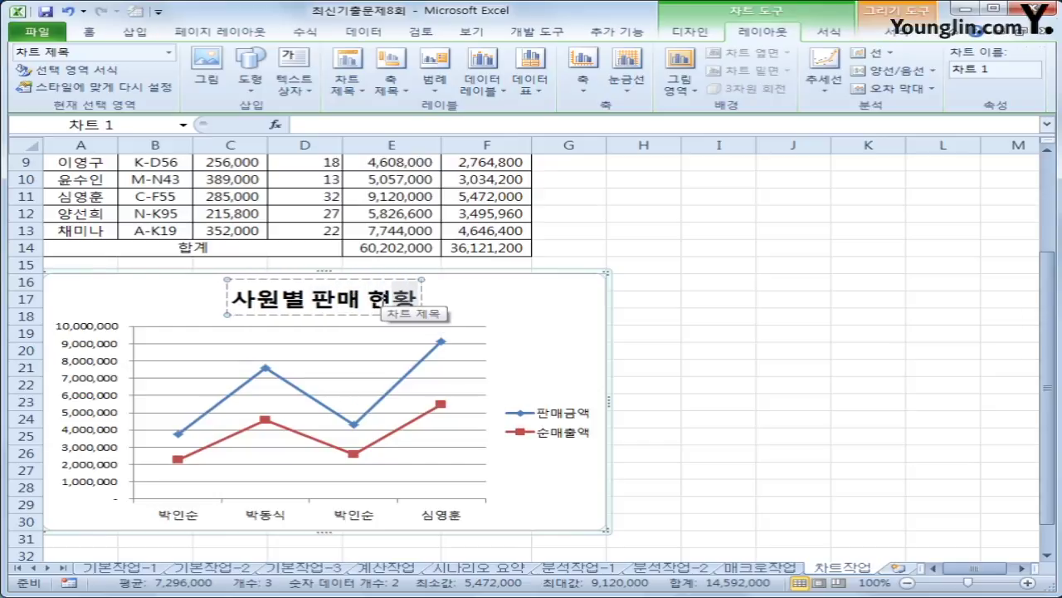
Set the chart title's font size to 16 and its font color to standard green
click(395, 280)
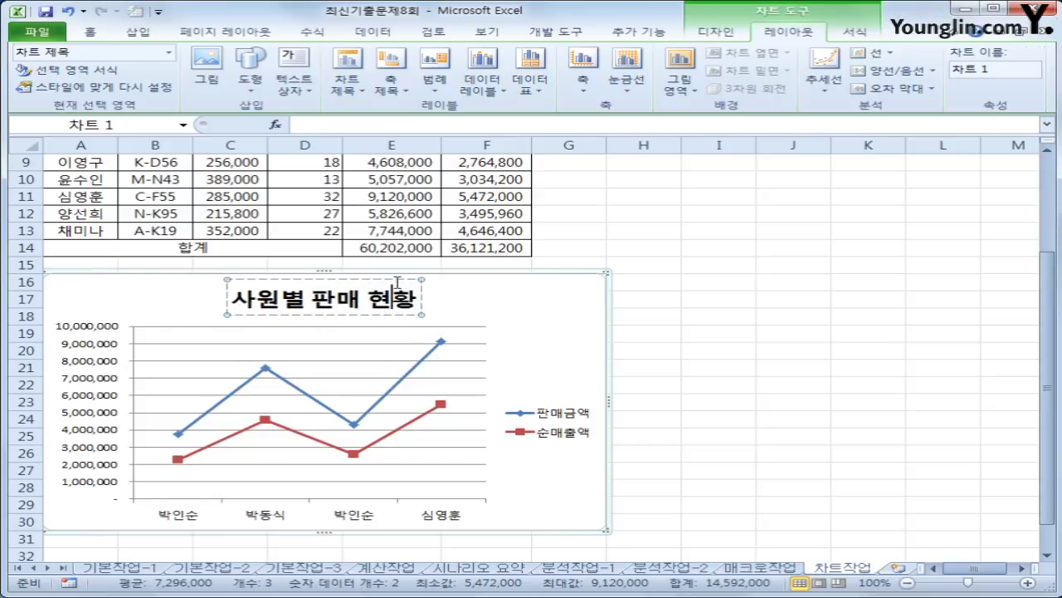
right_click(395, 280)
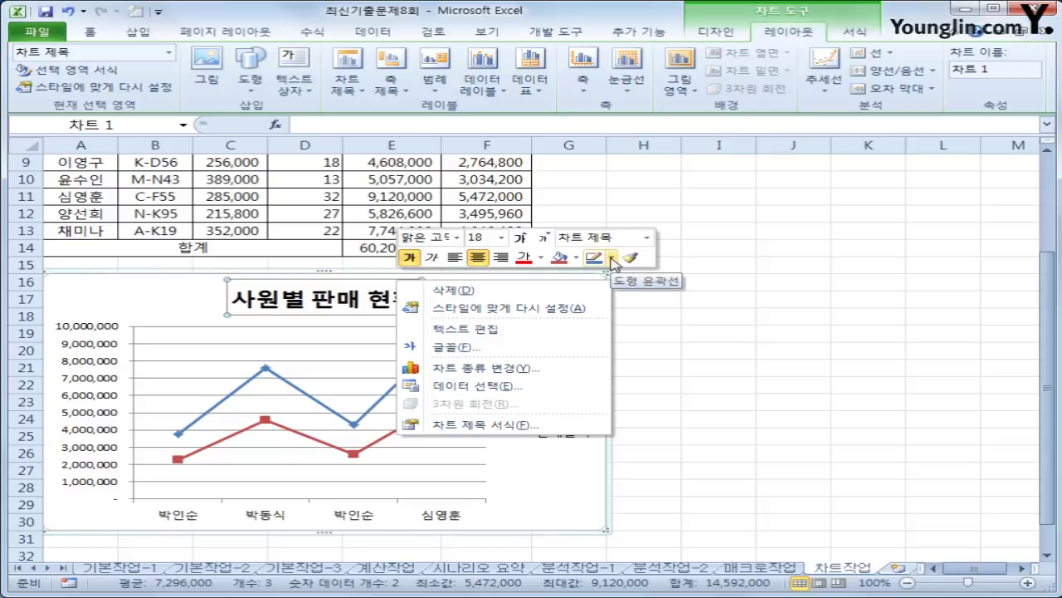
click(542, 239)
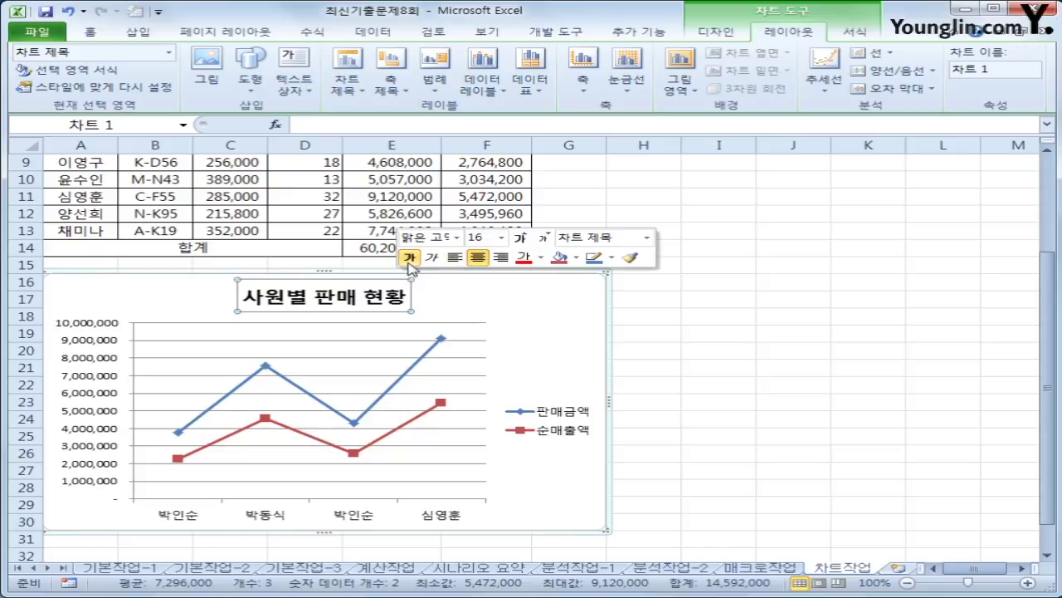
click(541, 257)
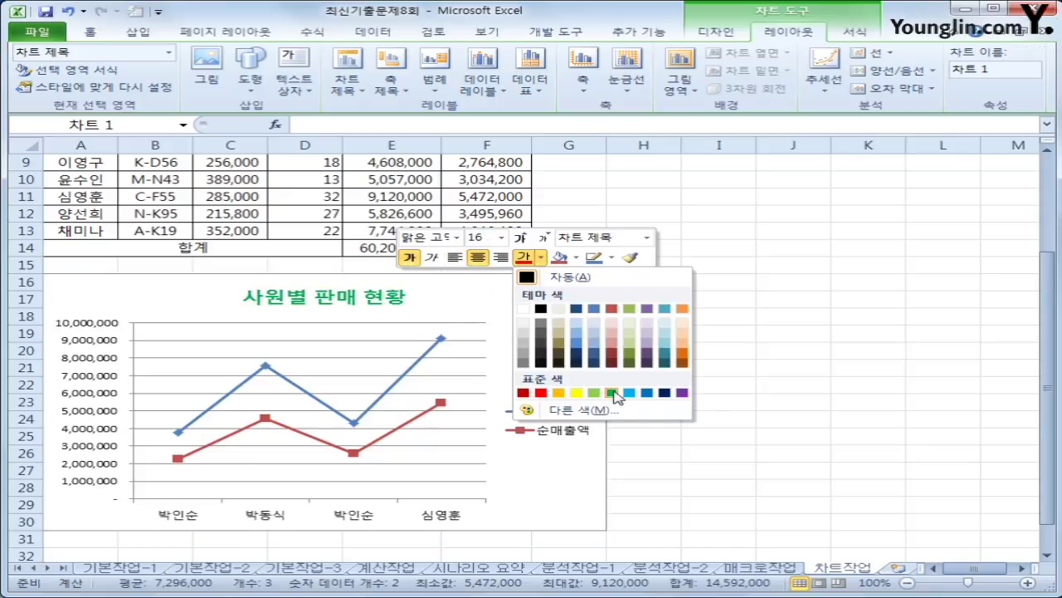
click(613, 392)
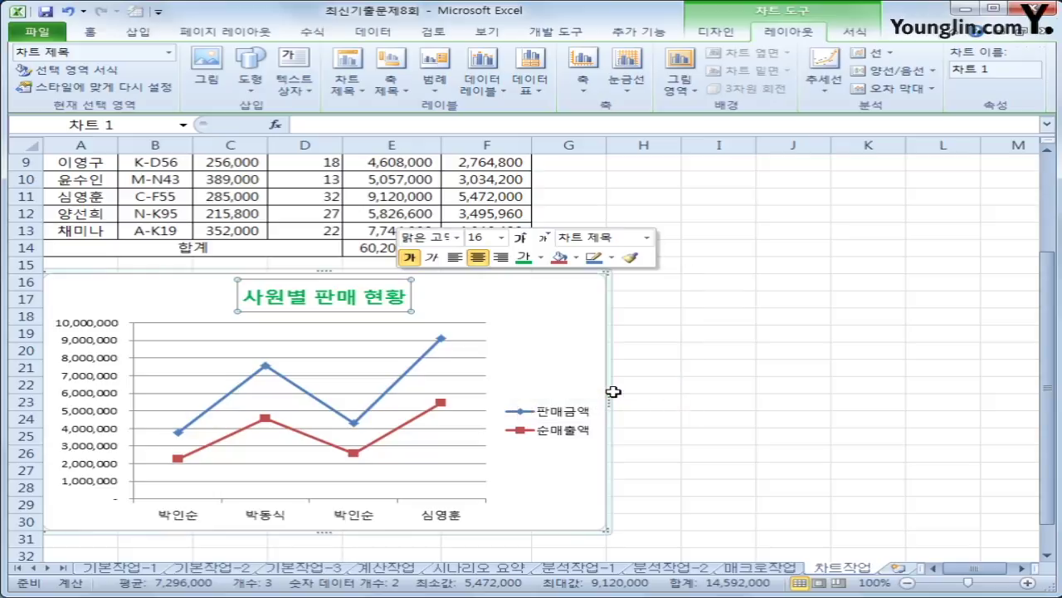
Add a primary vertical axis title with vertical text to the chart, reading 금액
click(571, 354)
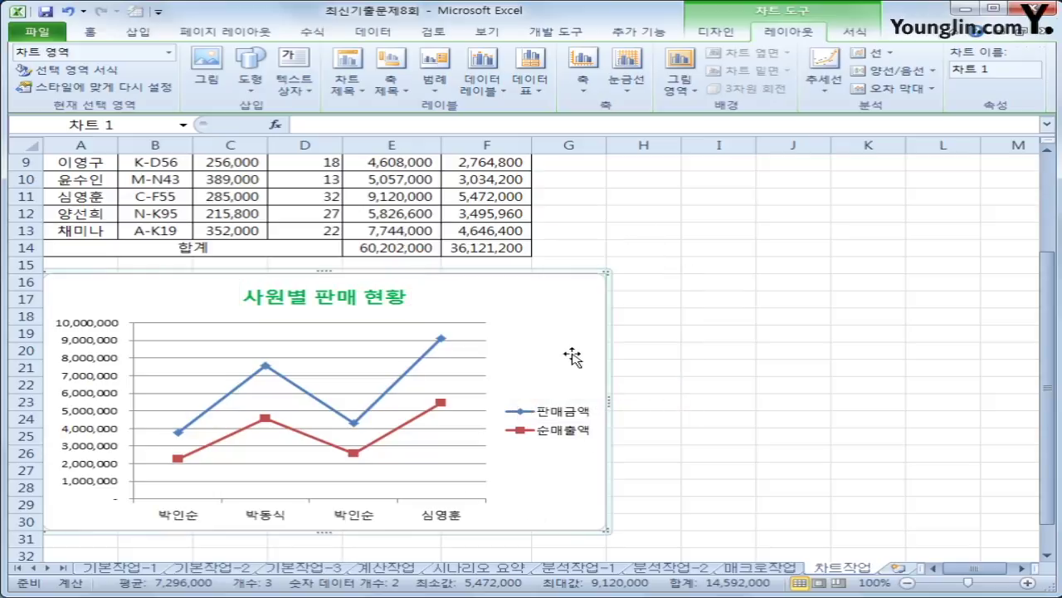
click(392, 84)
mouse_move(464, 125)
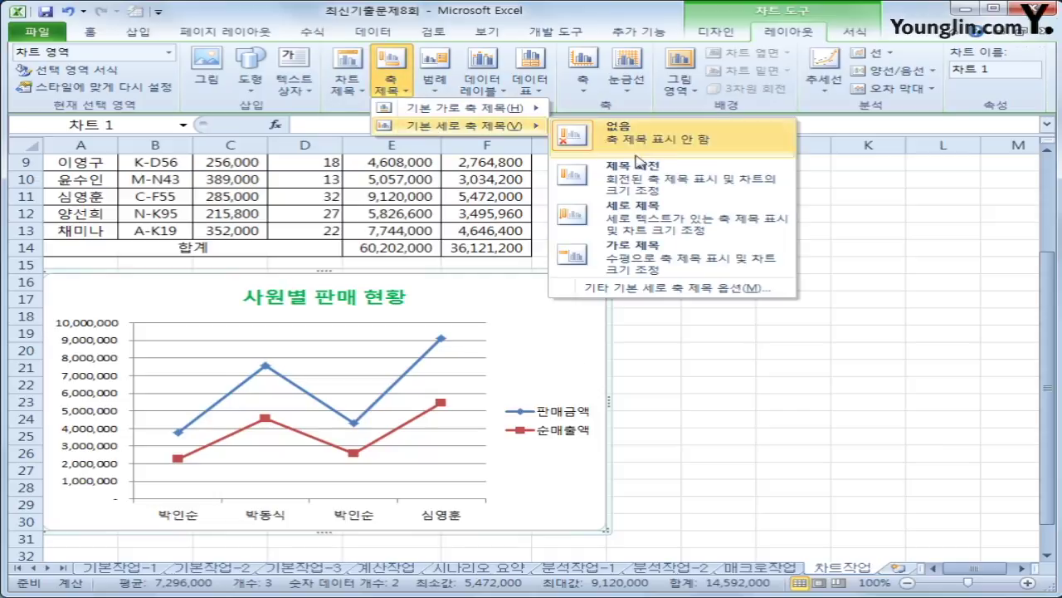
click(625, 215)
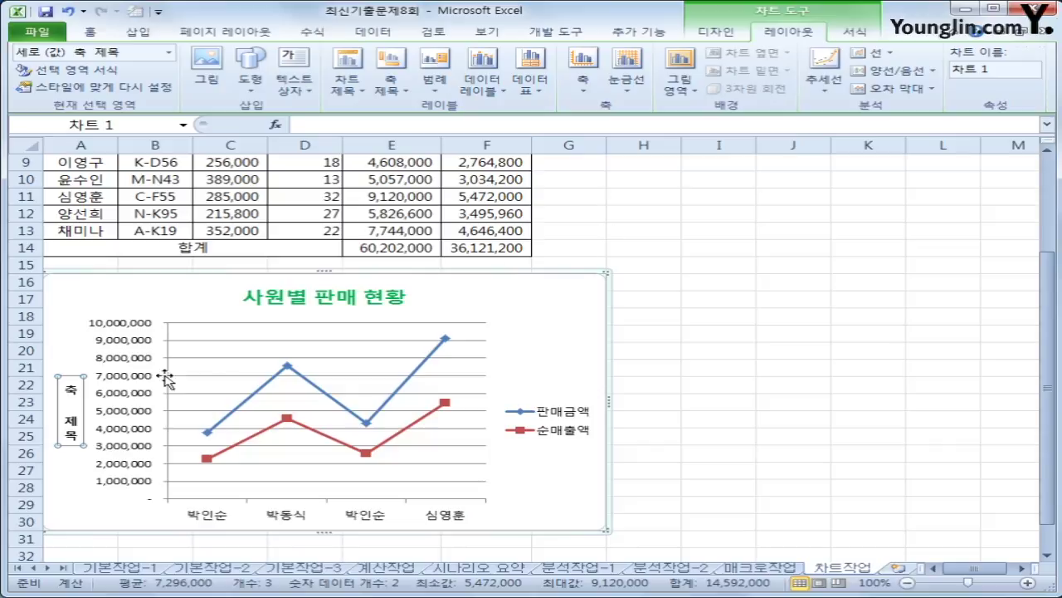
drag(72, 383, 60, 444)
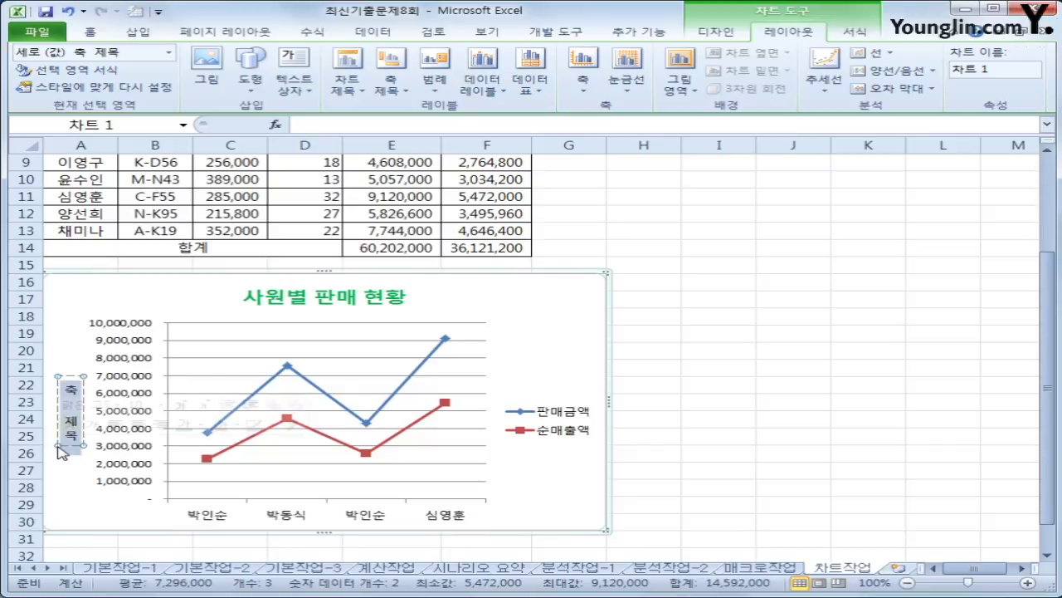
text(금액)
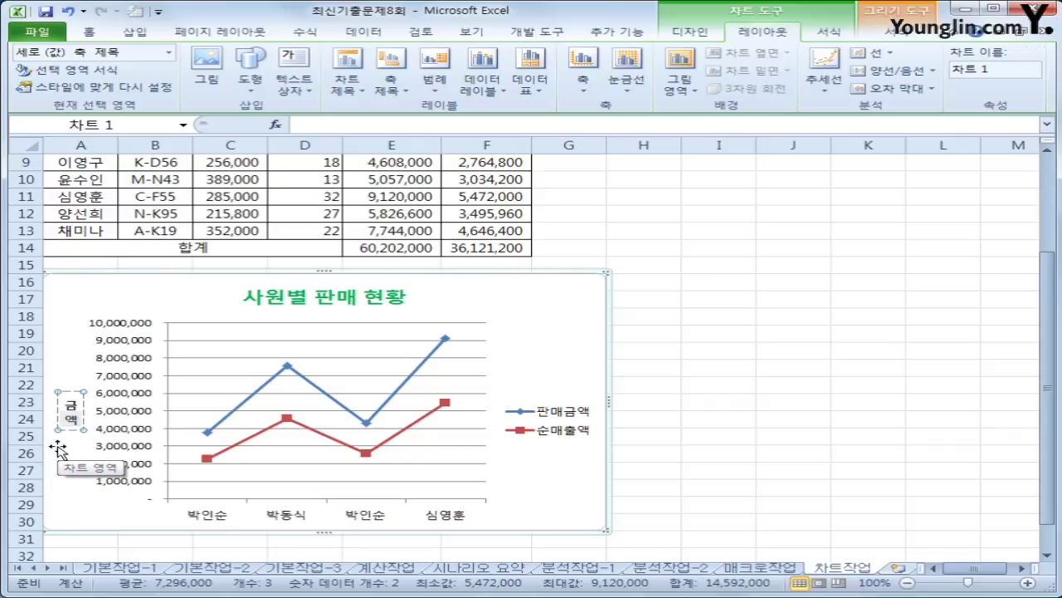
Set the vertical value axis to a fixed major unit of 2000000
click(123, 361)
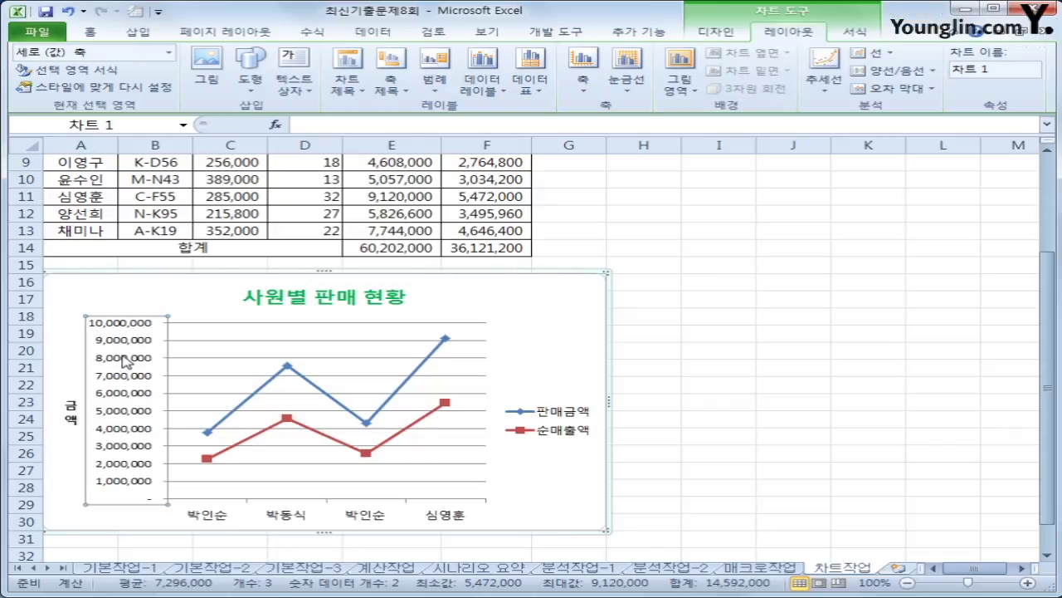
right_click(124, 361)
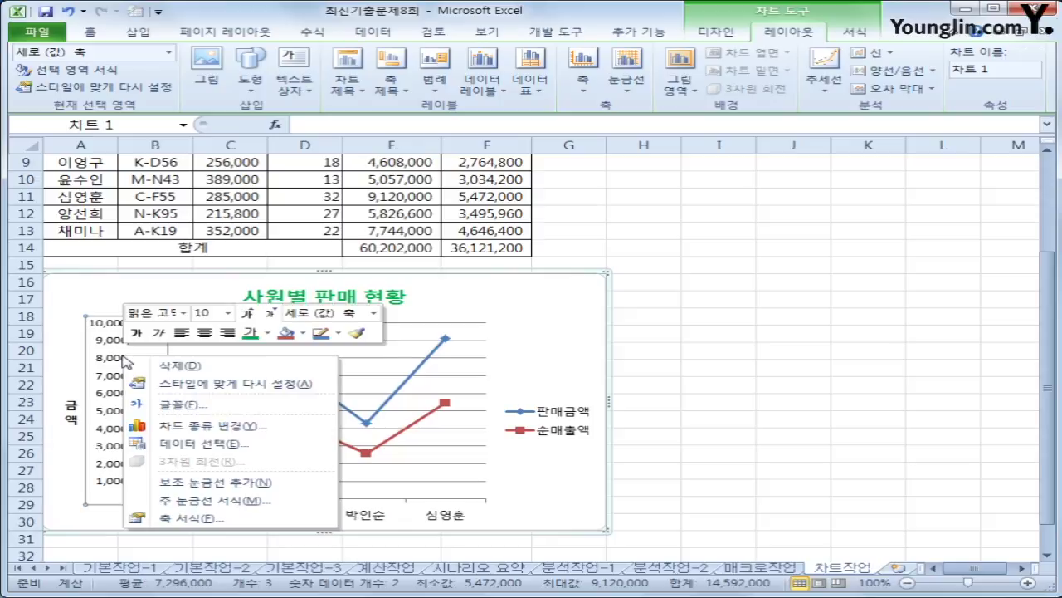
click(184, 518)
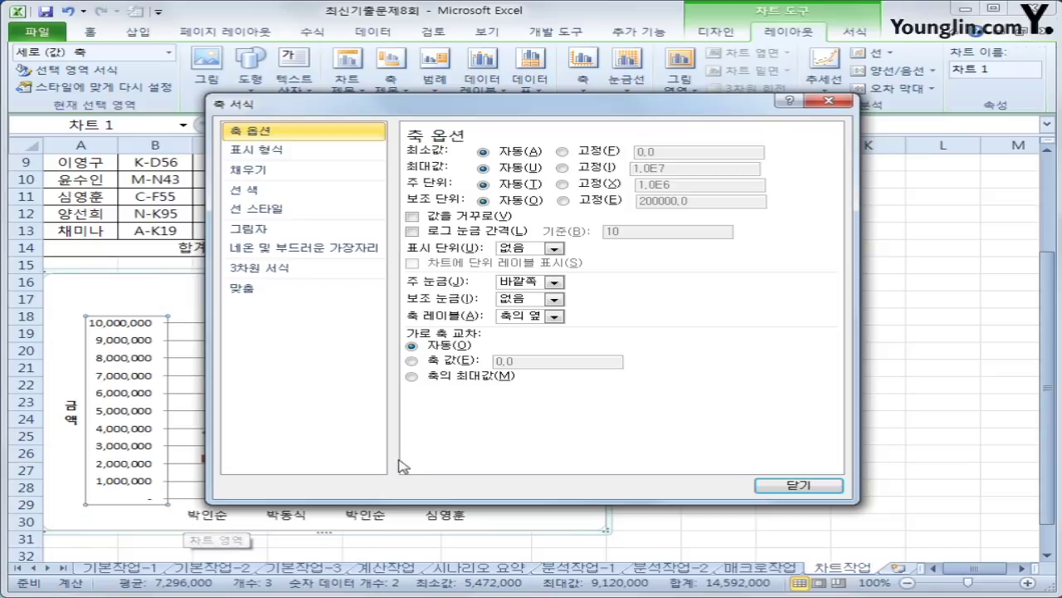
click(588, 189)
click(699, 188)
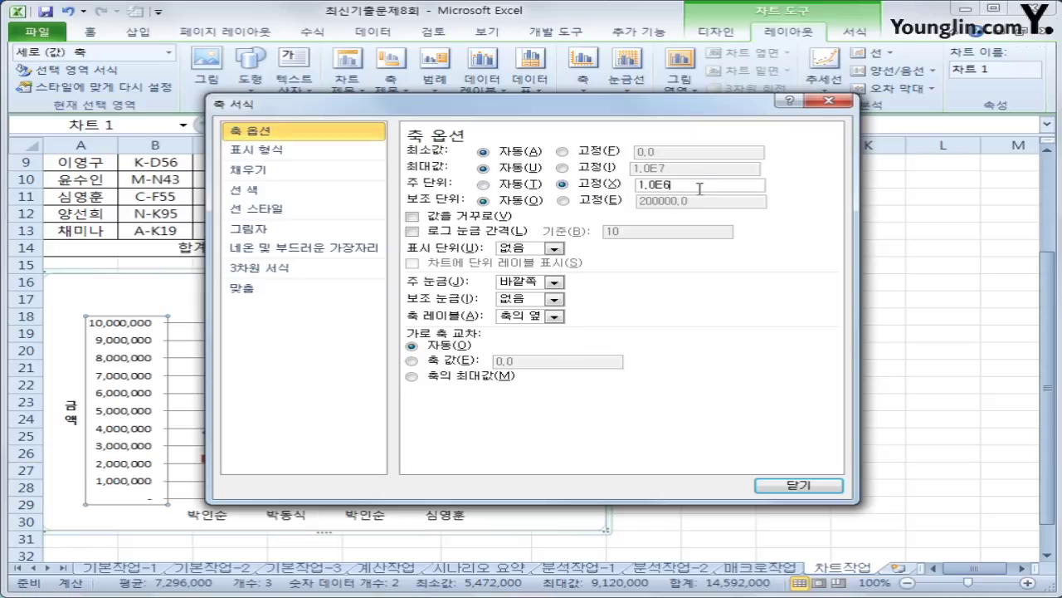
drag(699, 189, 596, 181)
text(2000000)
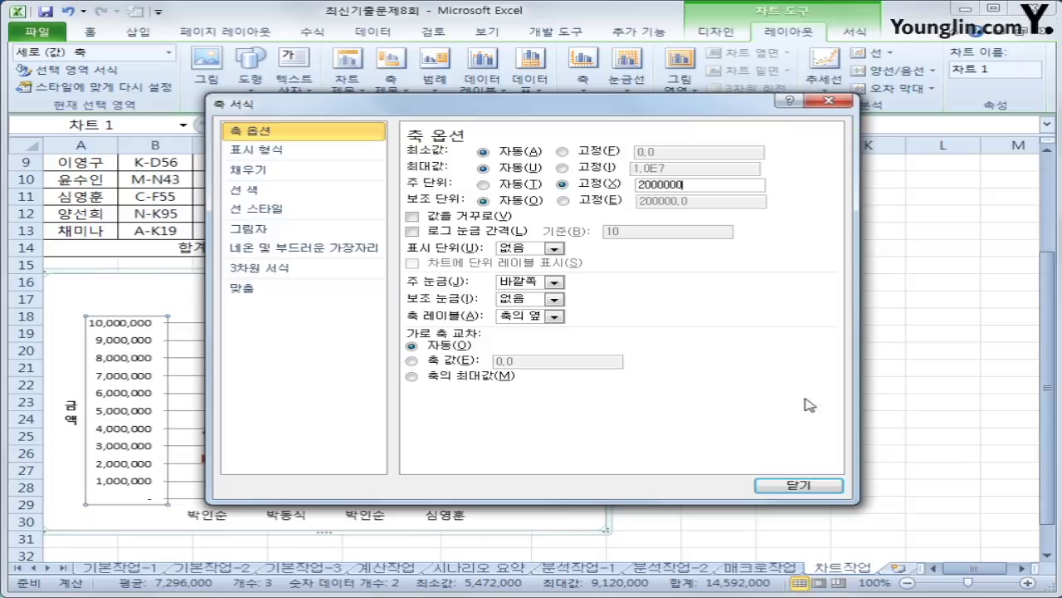
click(779, 485)
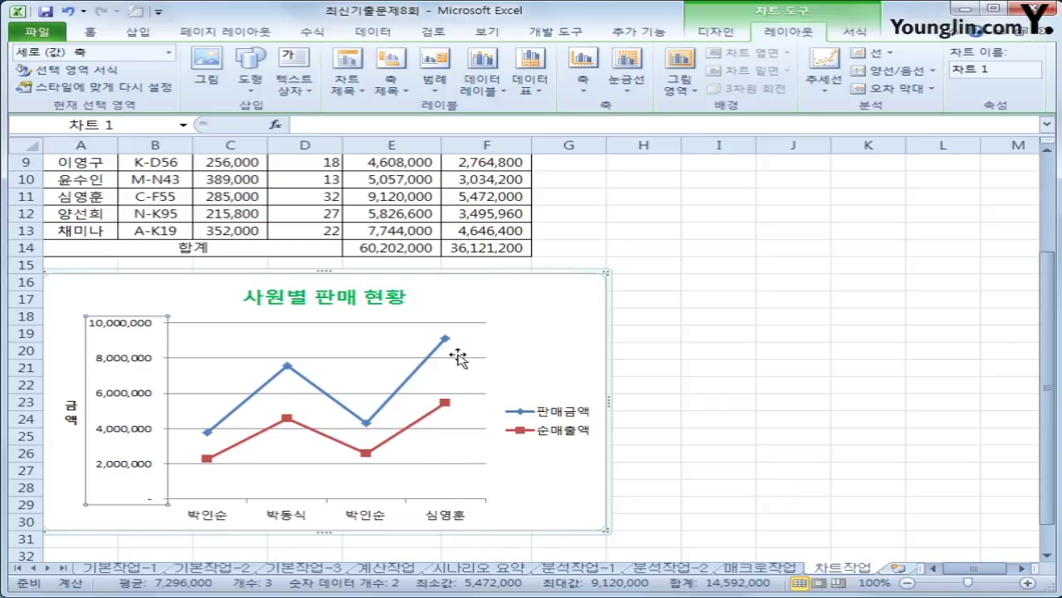
Add a data label to only the last point of the 판매금액 series and position it above the marker
mouse_move(449, 340)
click(448, 342)
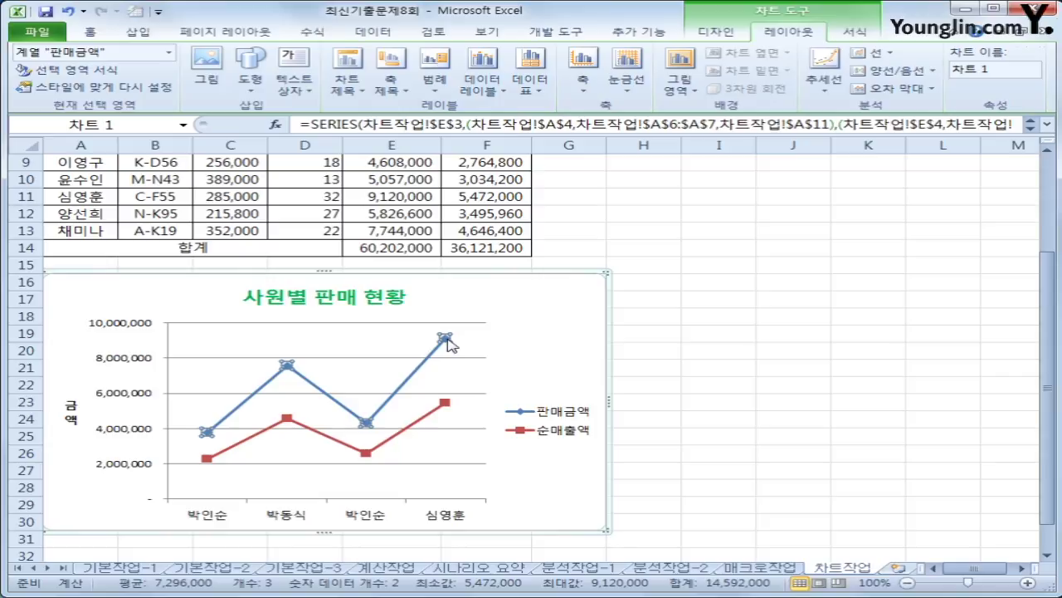
click(449, 342)
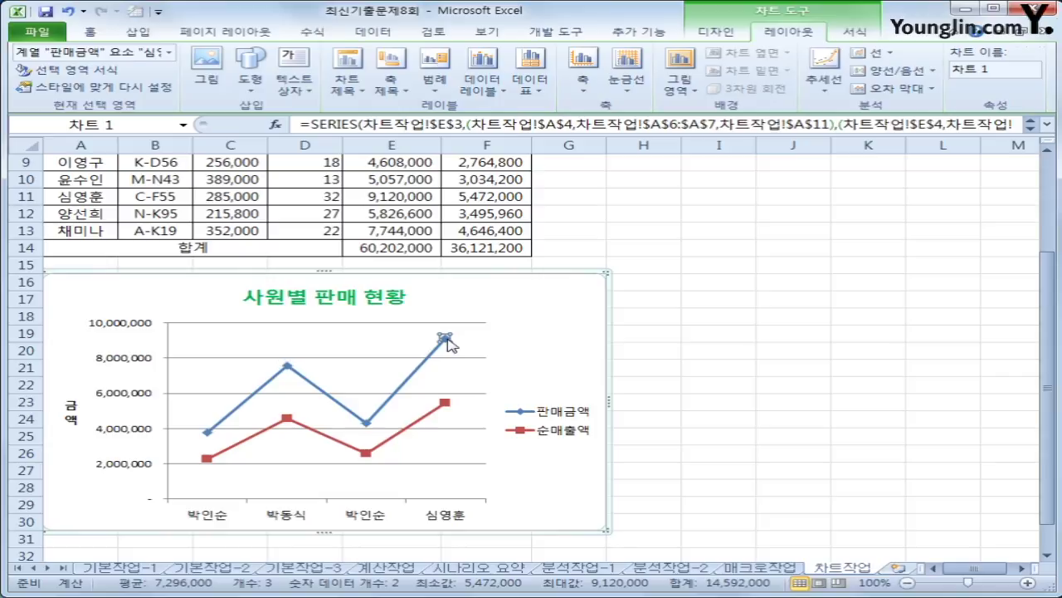
right_click(448, 342)
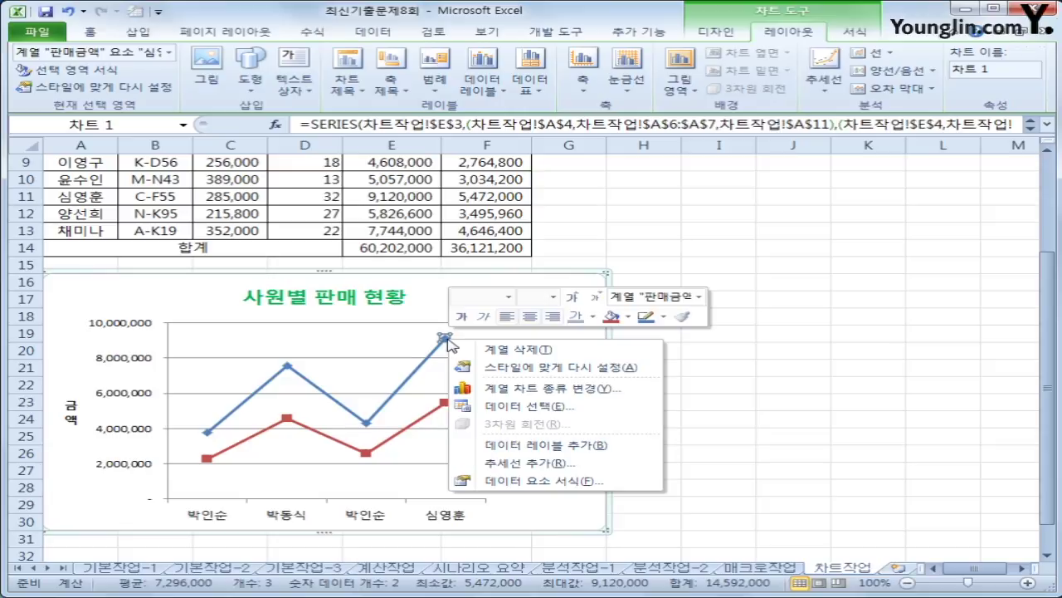
click(546, 445)
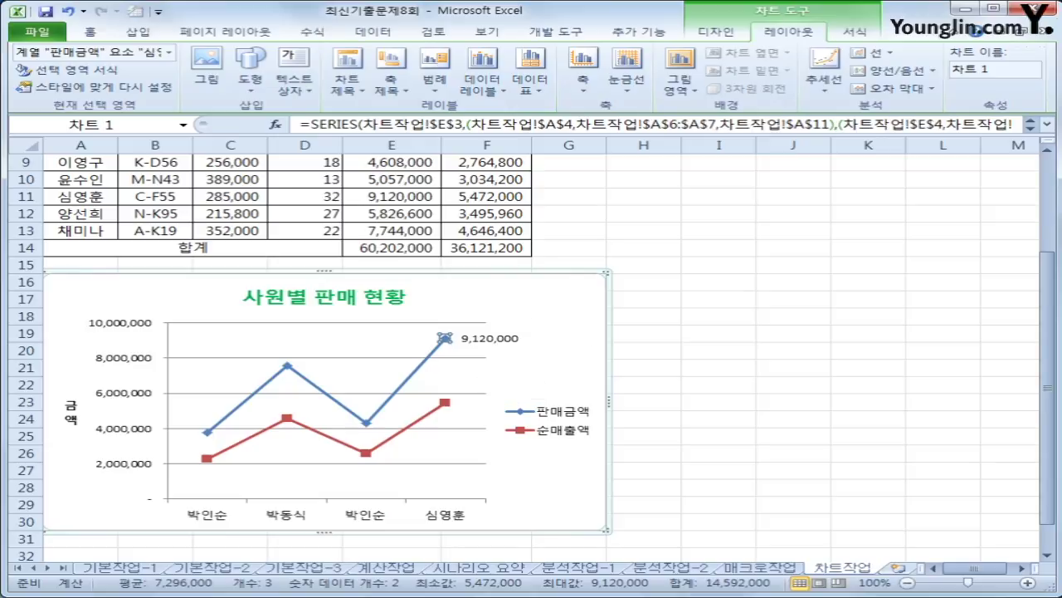
click(481, 83)
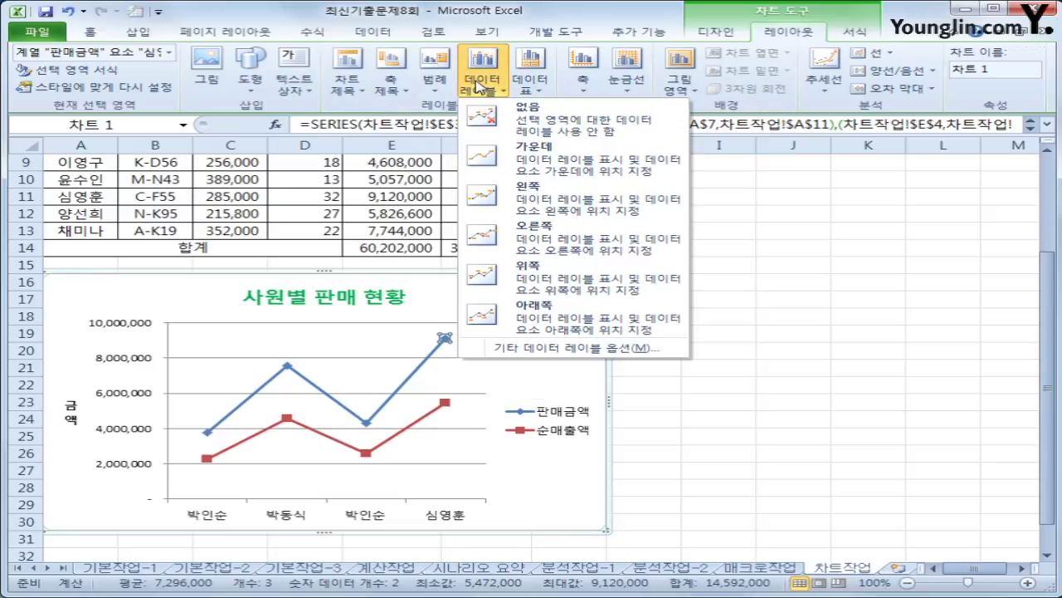
click(519, 276)
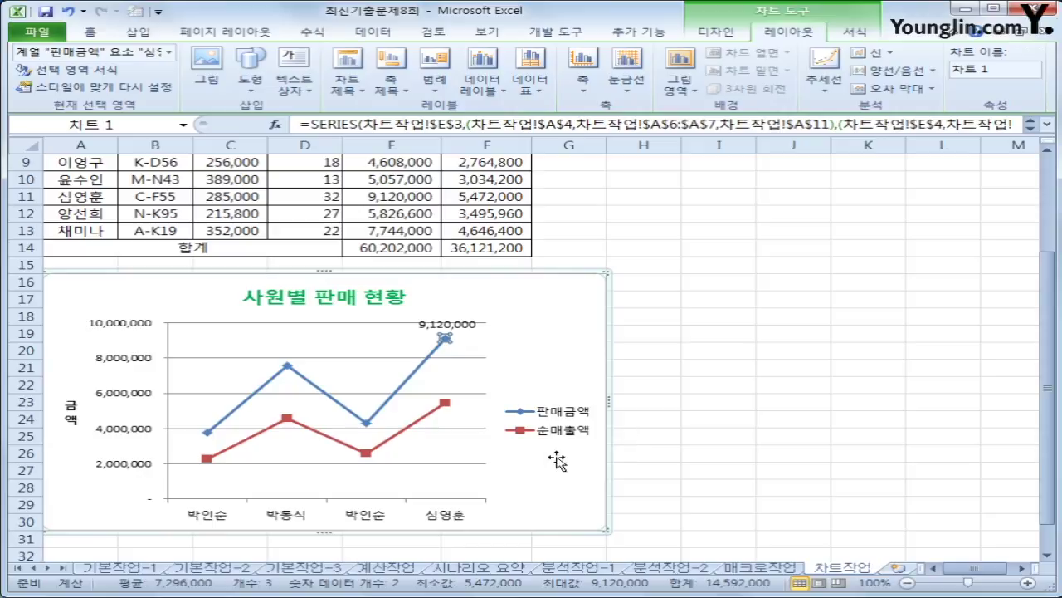
Give the chart area border rounded corners and deselect the chart
click(576, 321)
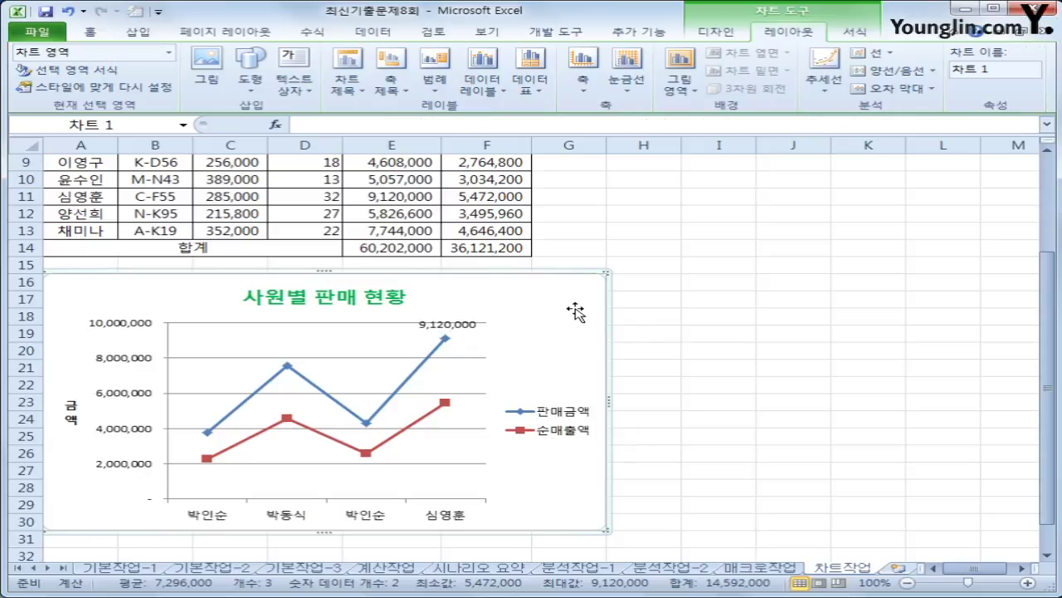
right_click(528, 459)
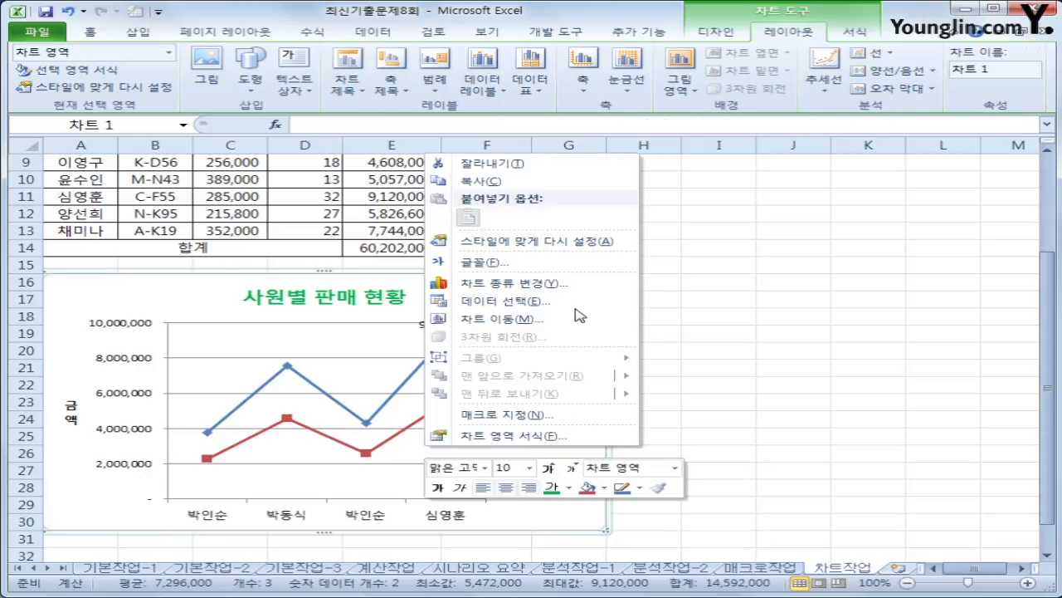
click(526, 436)
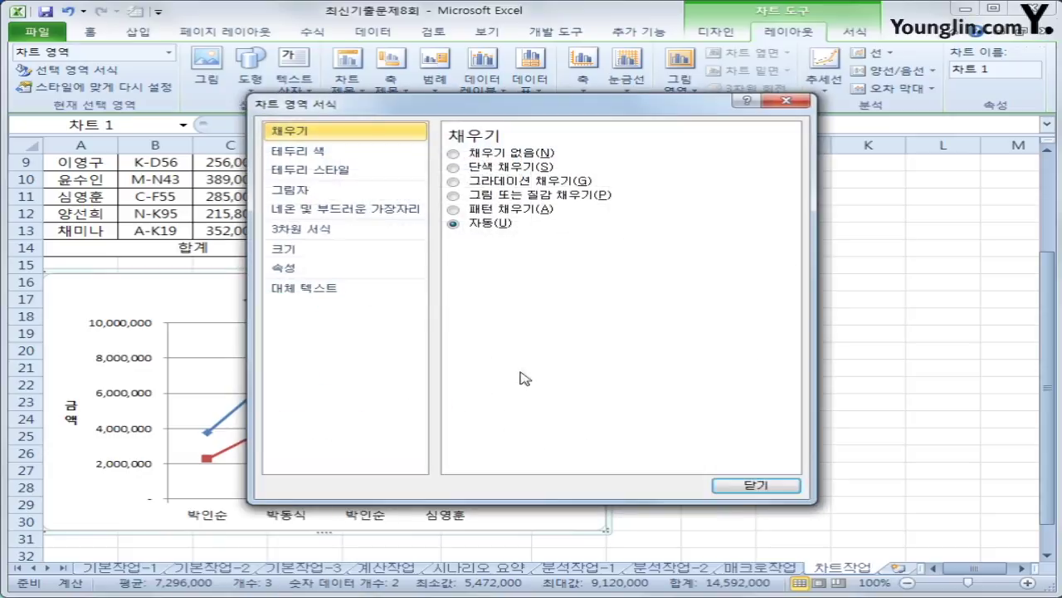
click(341, 171)
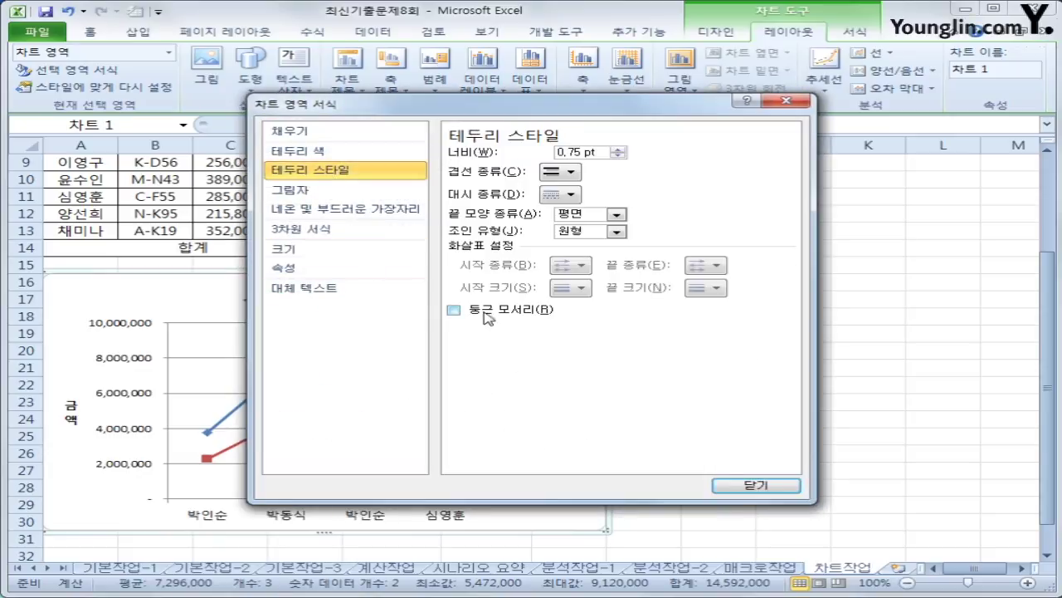
click(486, 312)
click(742, 485)
key(Escape)
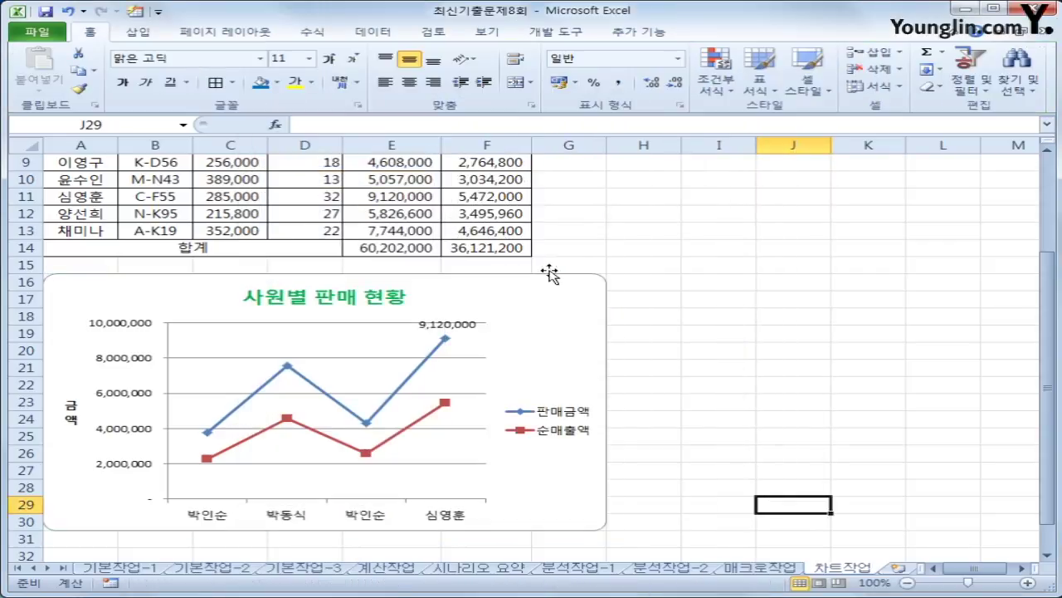